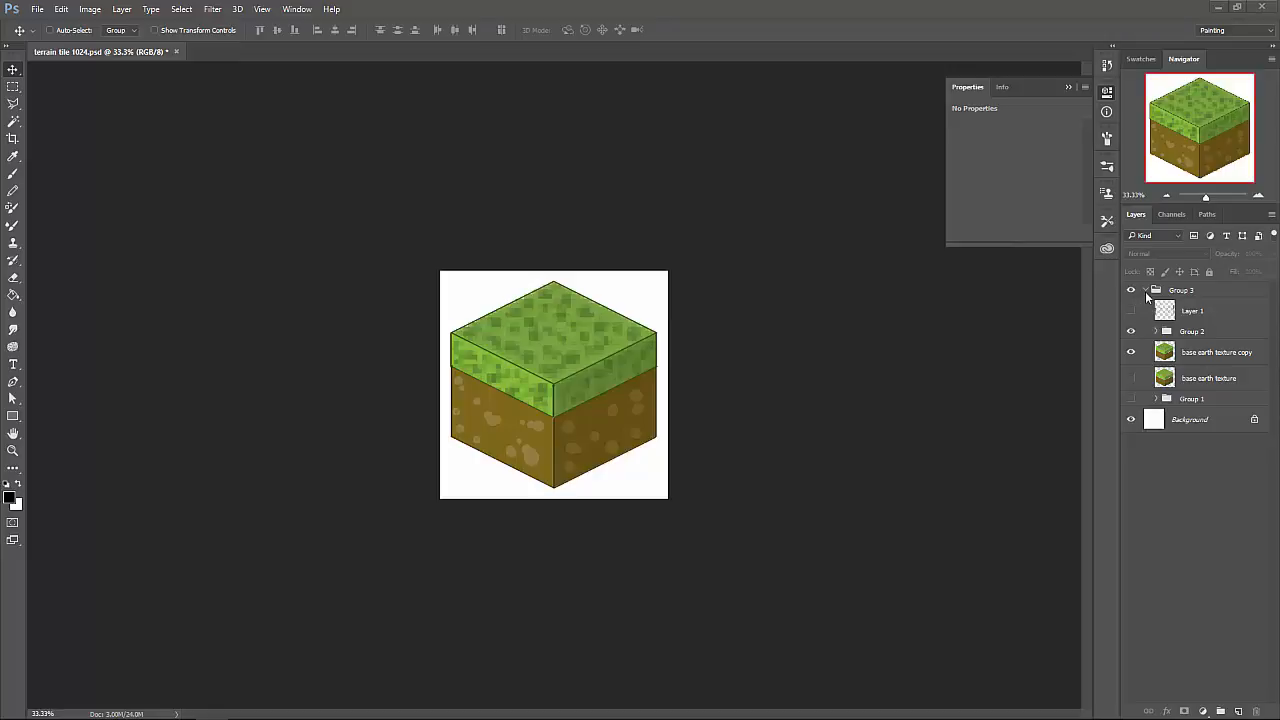
Isolate the cube outline by showing Layer 1 and hiding Group 2 and the base earth texture copy layer.
click(1147, 297)
click(1131, 310)
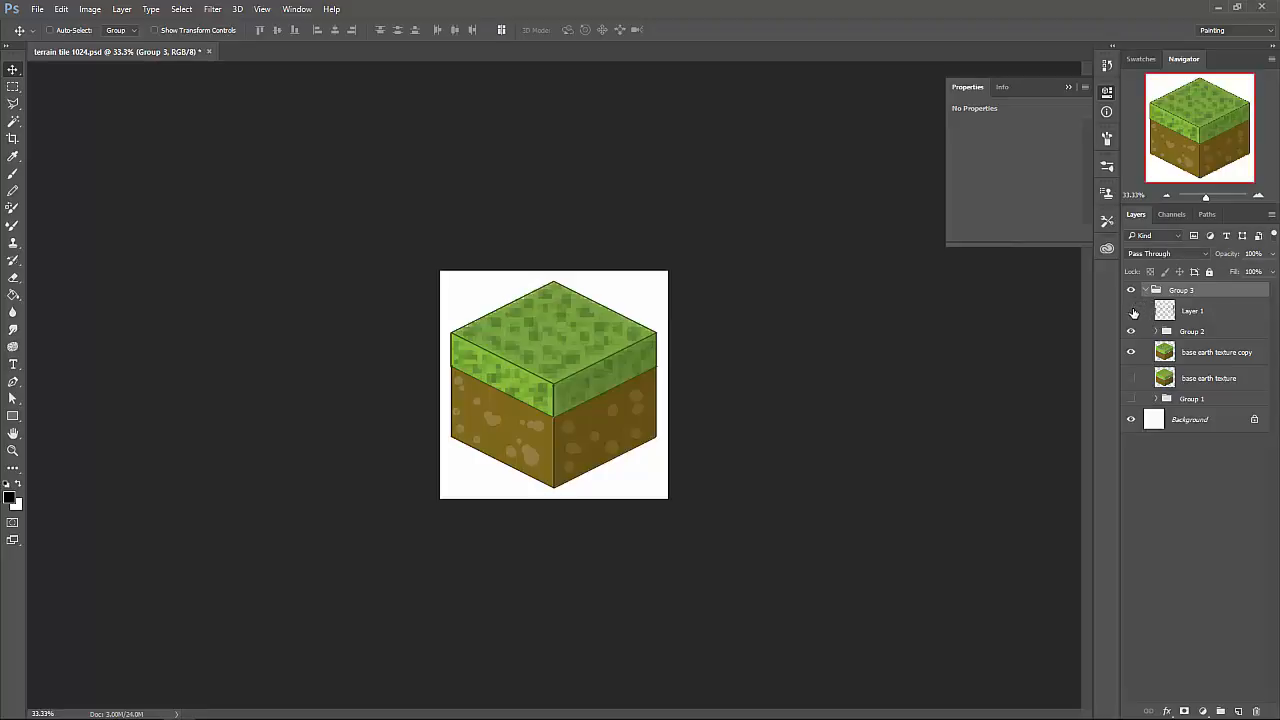
click(1131, 331)
click(1131, 352)
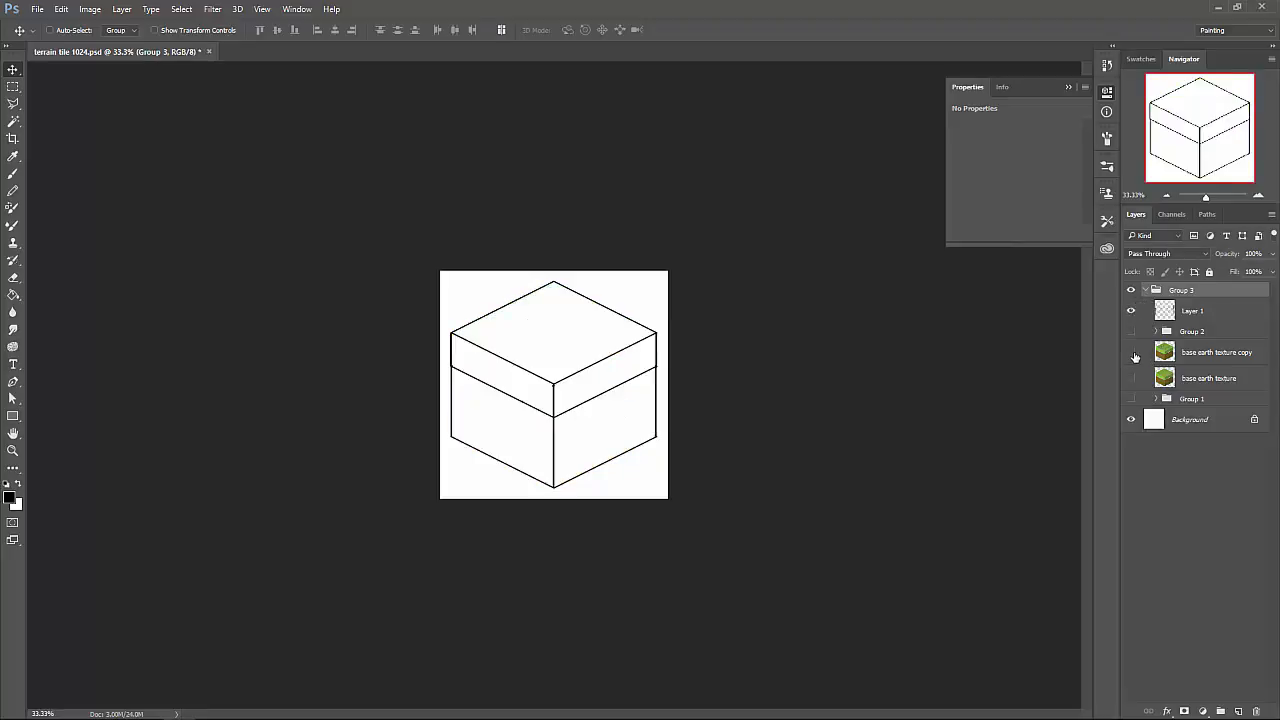
Rename the cube outline layer in Group 3 as "isometric template".
double_click(1200, 313)
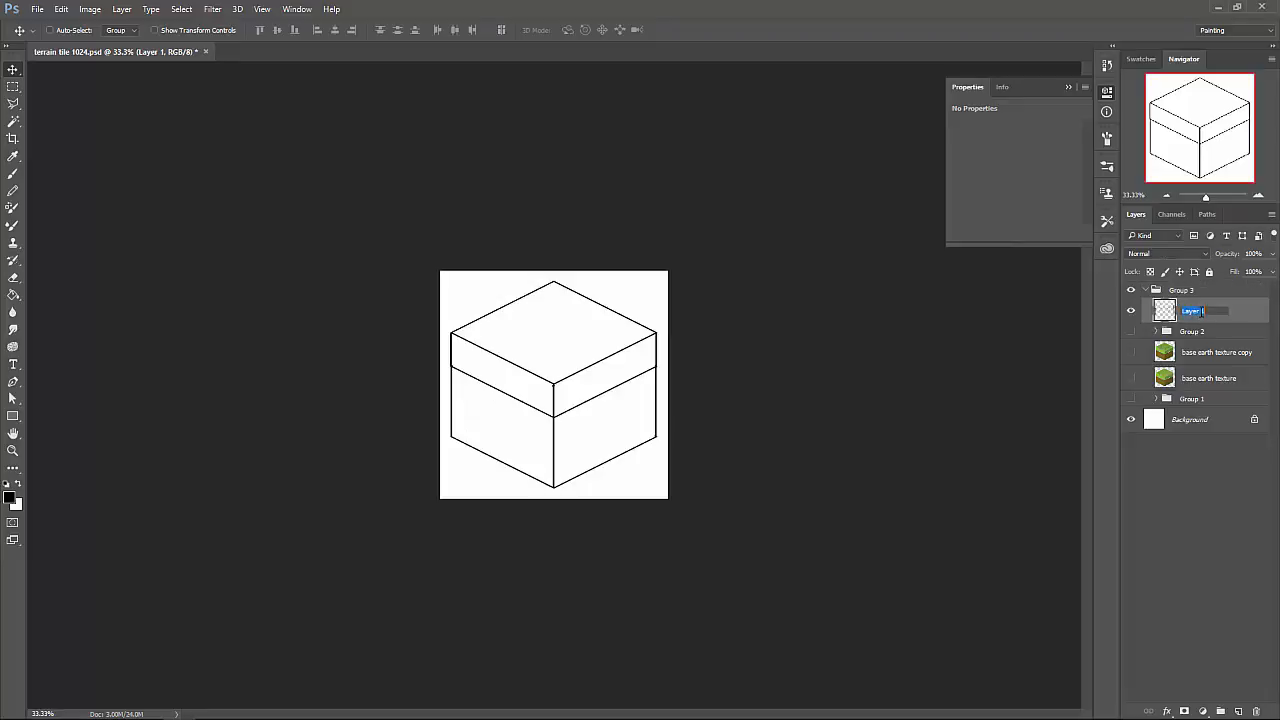
text(te)
text(isometric)
key(Return)
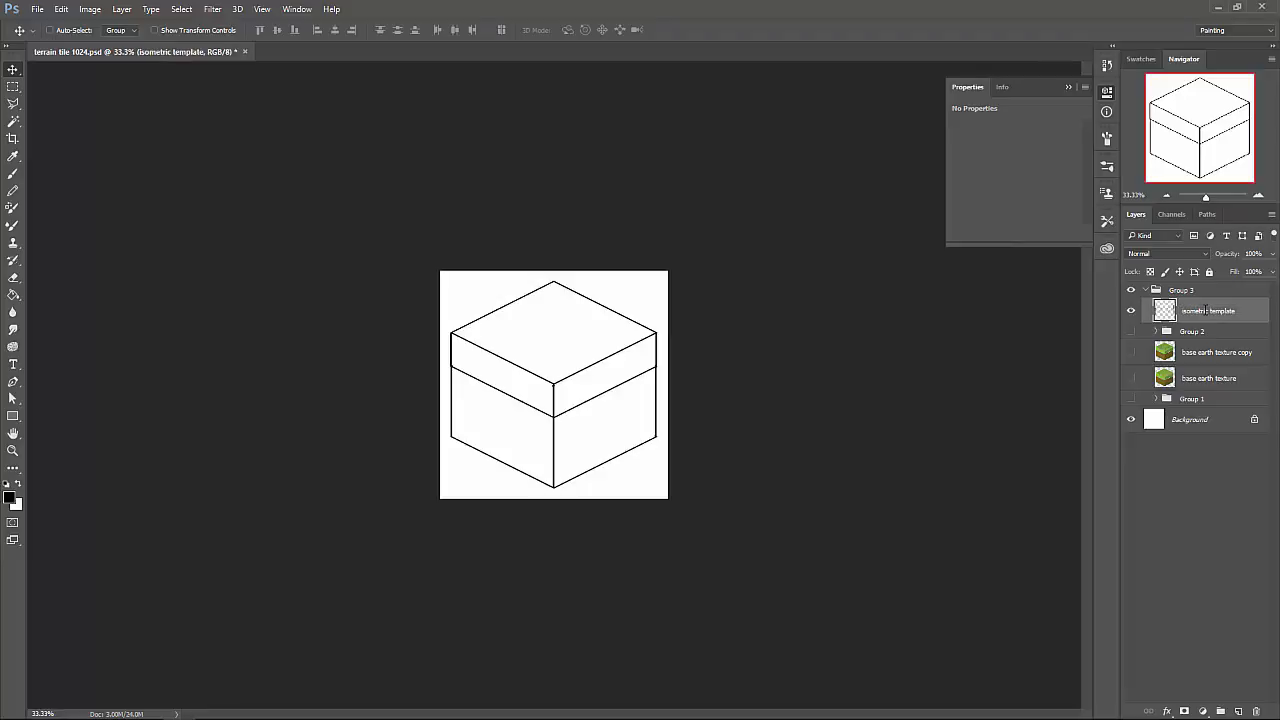
Show Group 2 and the base earth texture copy again and hide the isometric template layer.
click(1131, 331)
click(1131, 352)
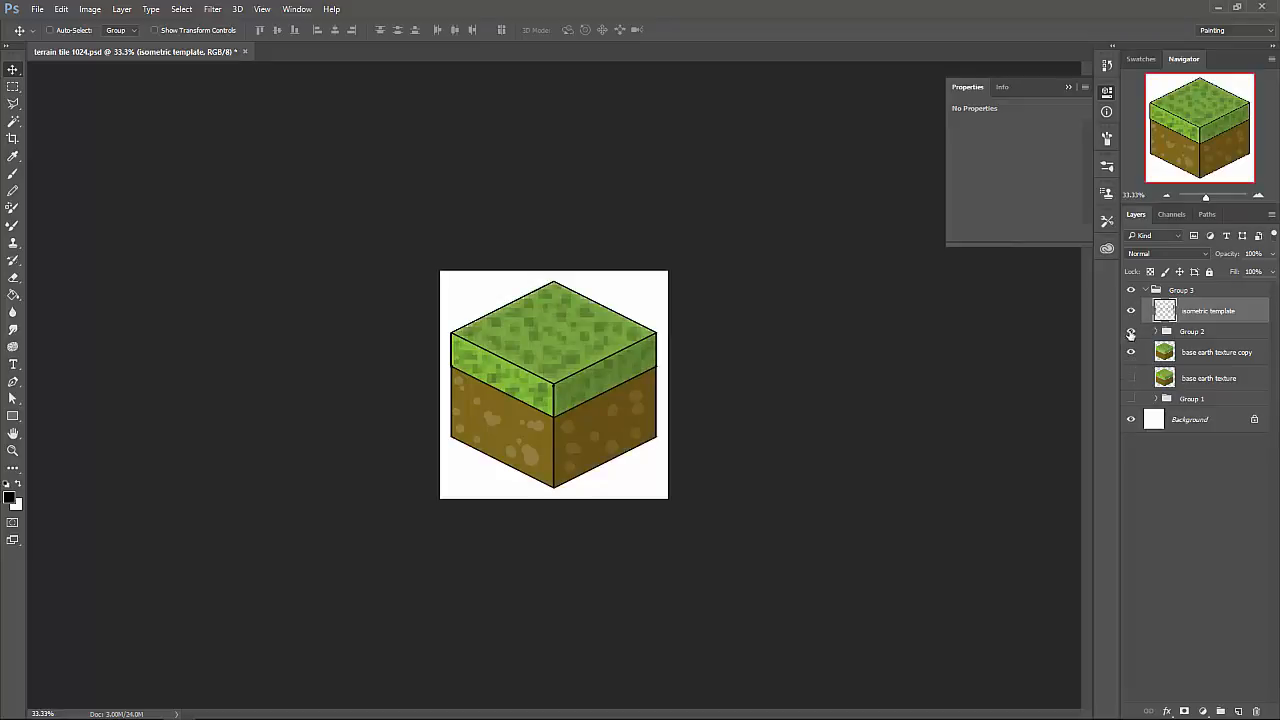
click(1131, 310)
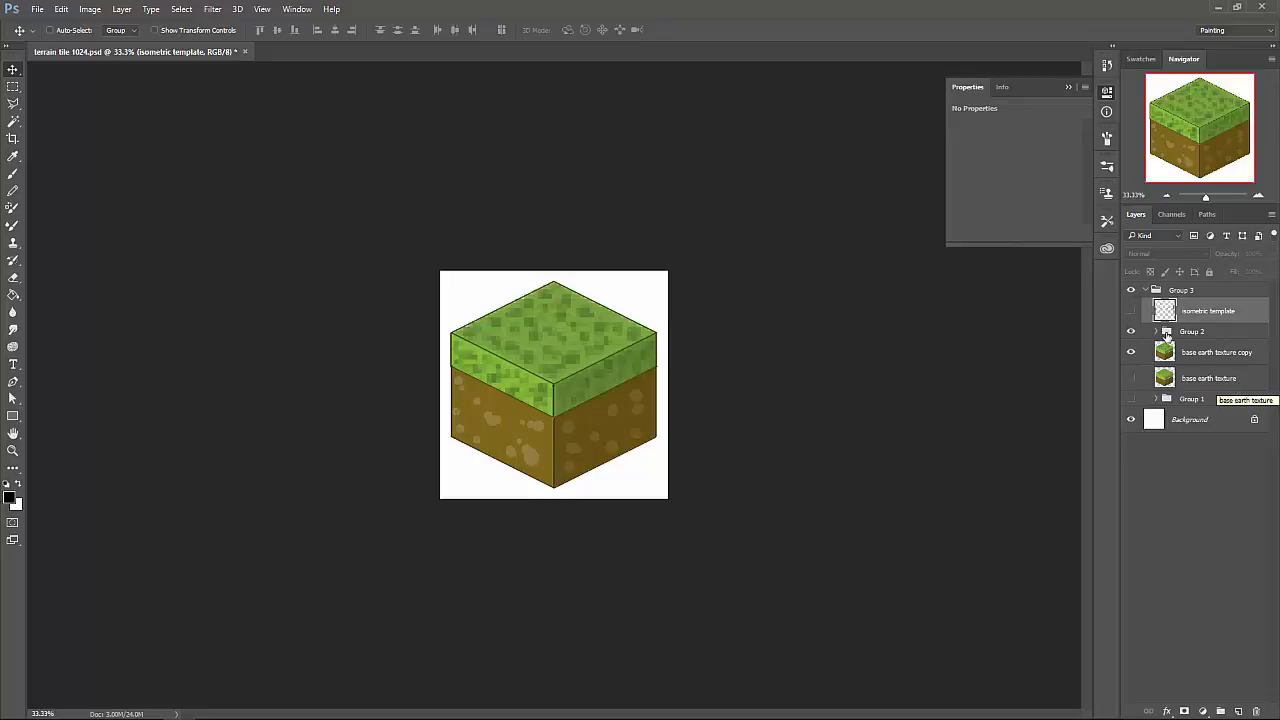
click(1207, 332)
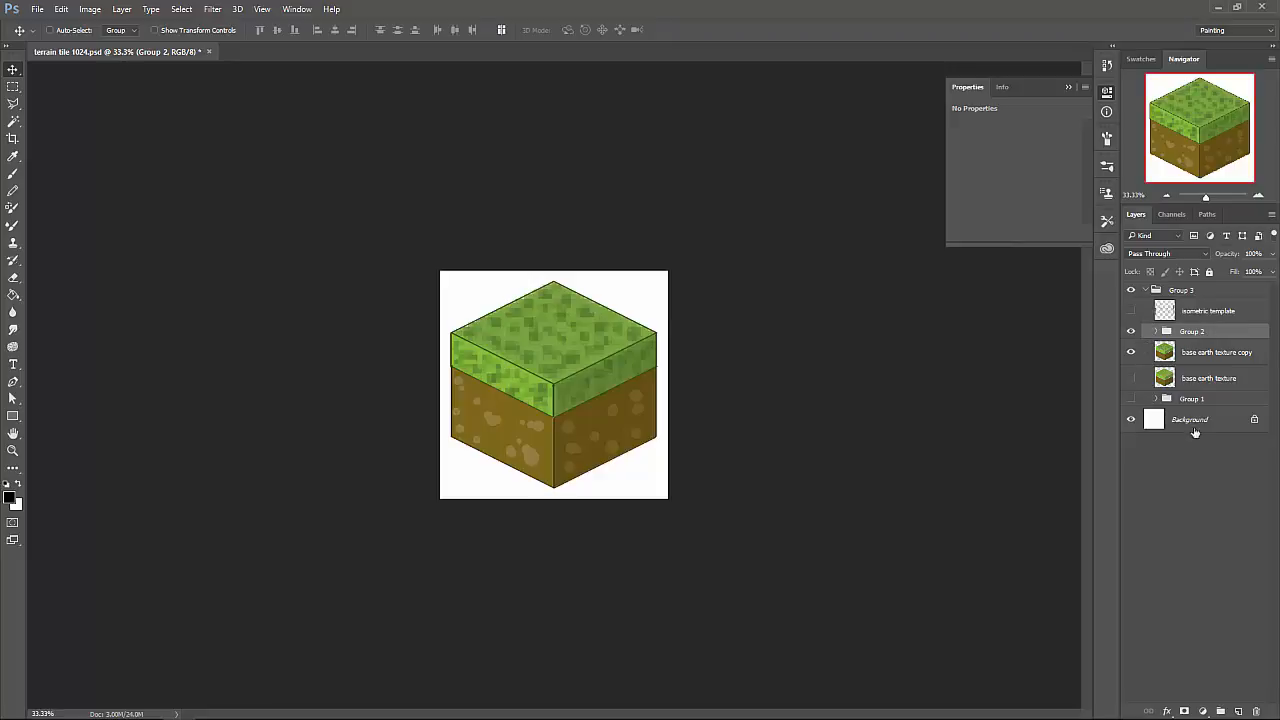
Delete Group 3 with all of its layers and keep only the Background layer.
click(1150, 289)
click(1131, 289)
click(1198, 311)
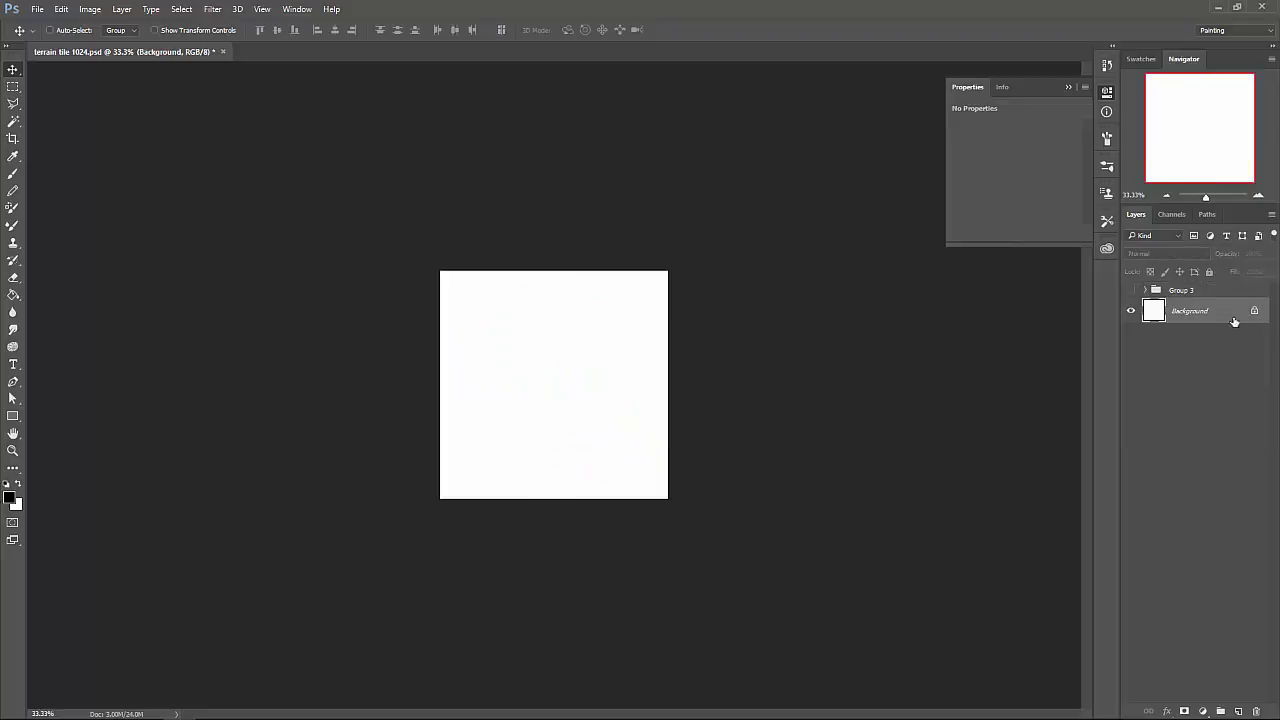
click(1222, 289)
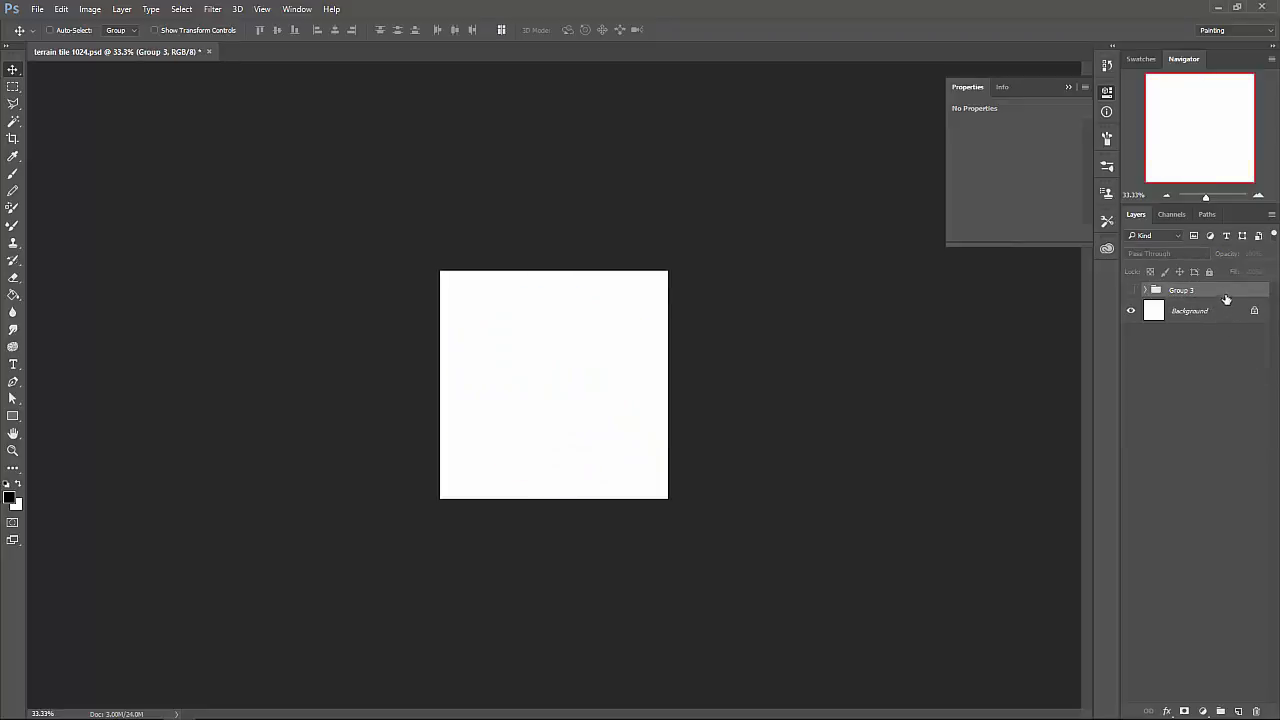
drag(1229, 296, 1256, 711)
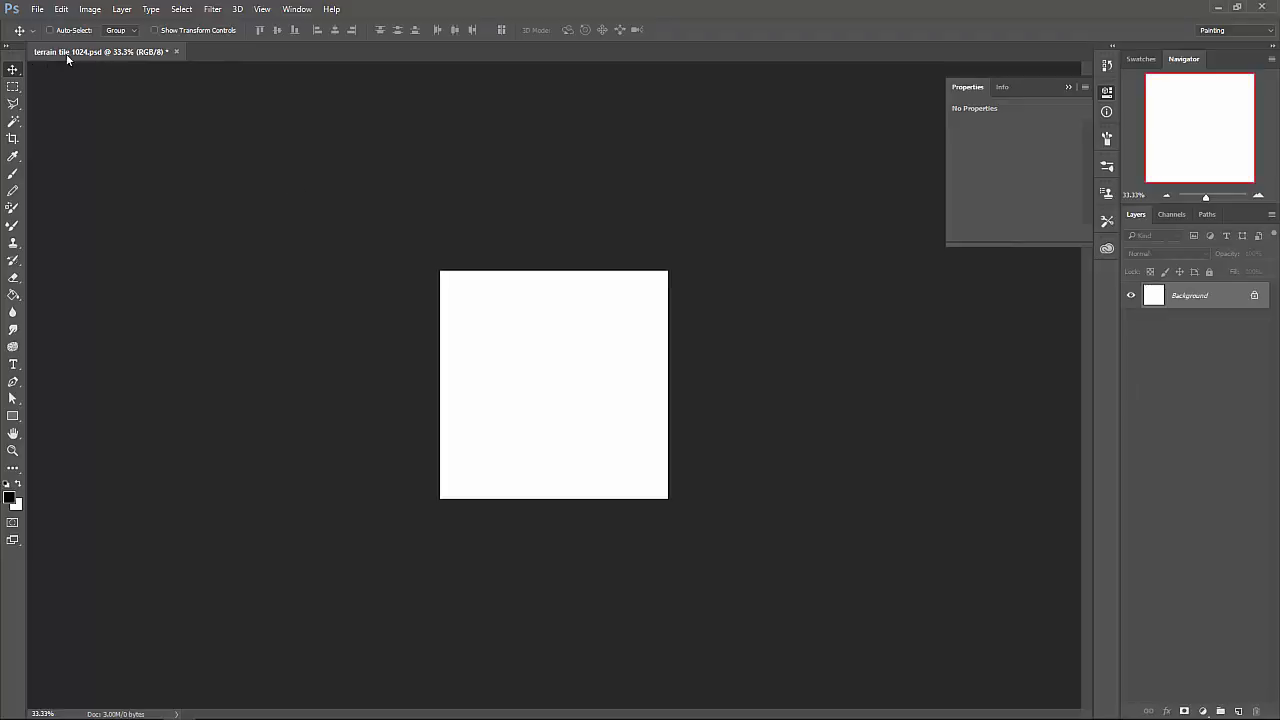
Check the image's pixel dimensions and resolution without changing them.
click(89, 9)
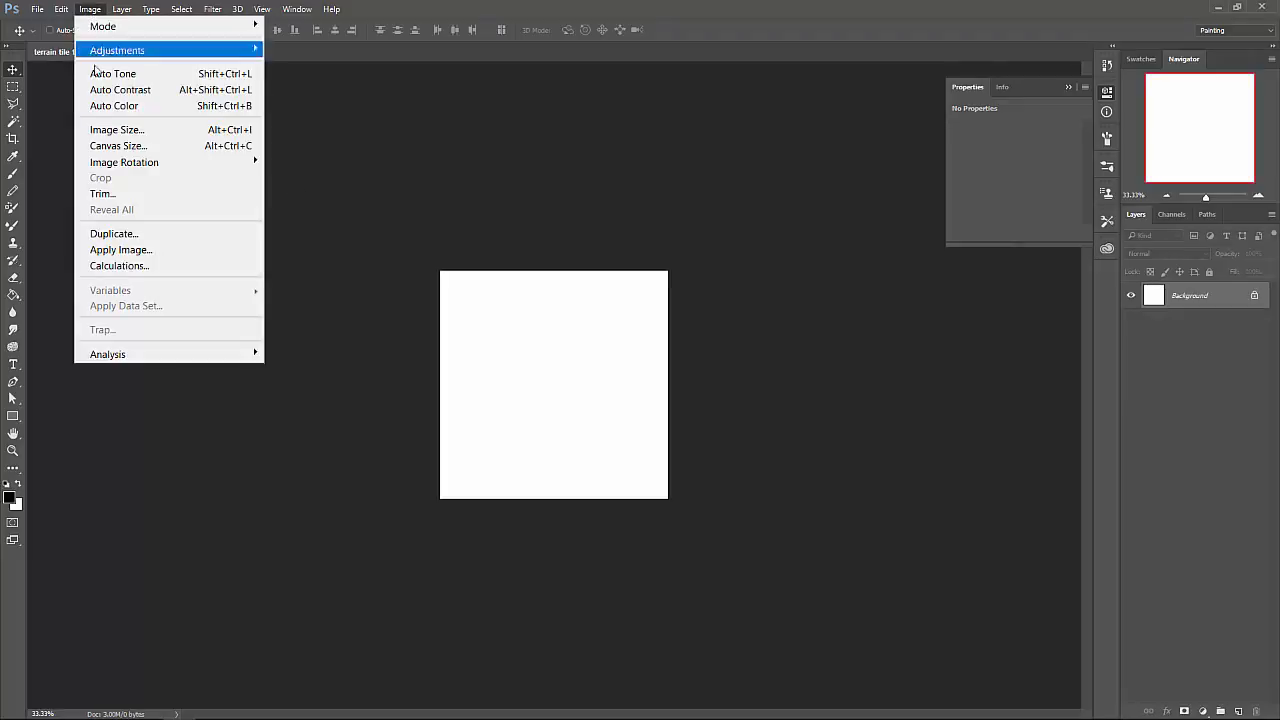
click(112, 129)
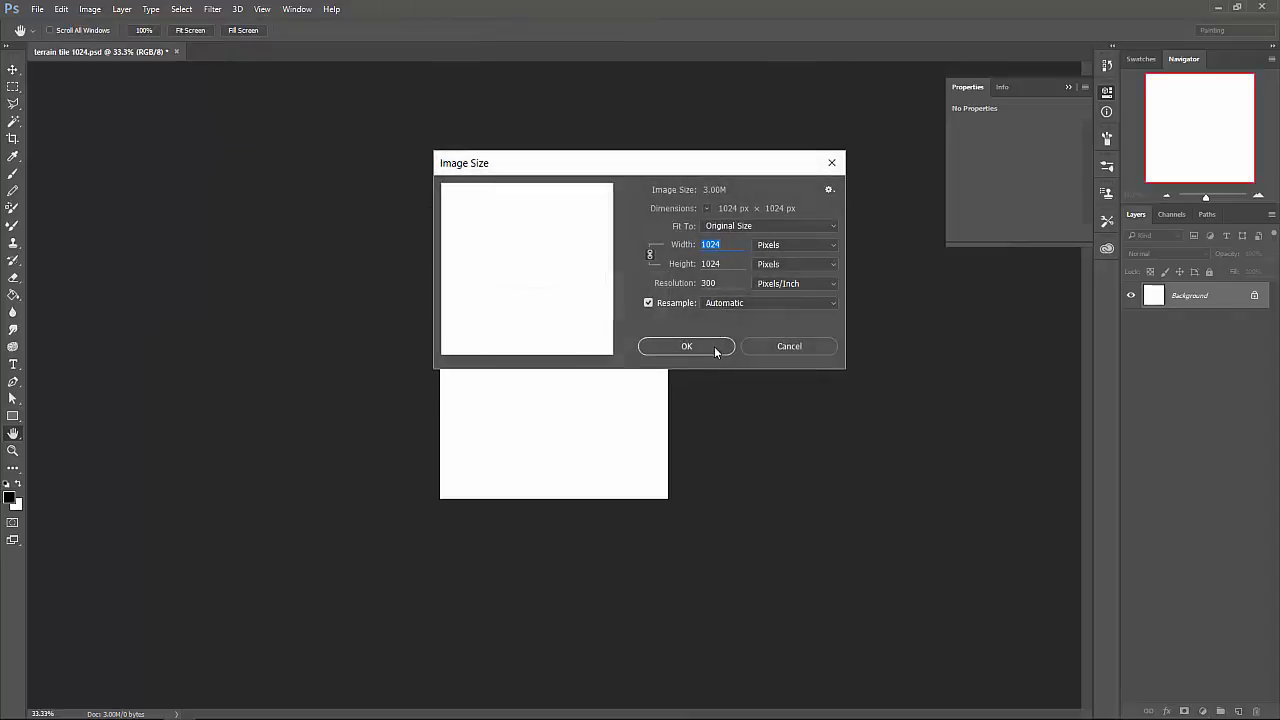
click(709, 349)
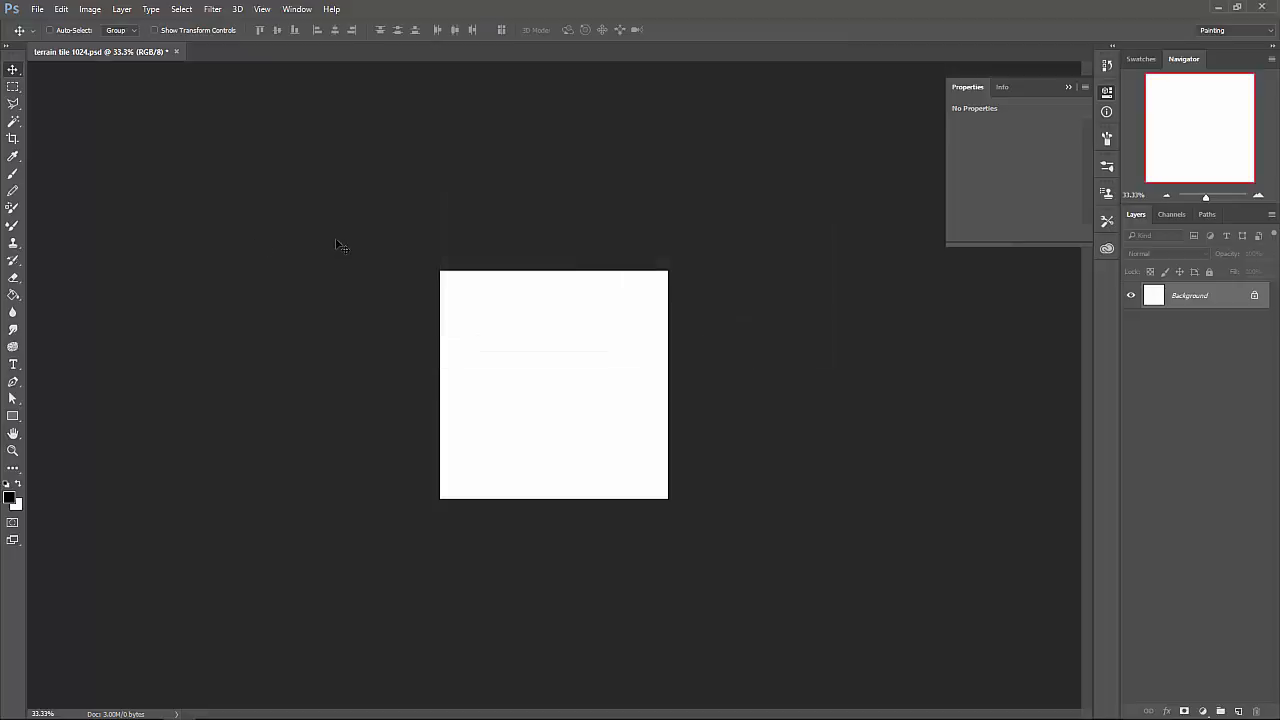
Add a new empty layer above the Background layer.
key(ctrl+plus)
key(ctrl+plus)
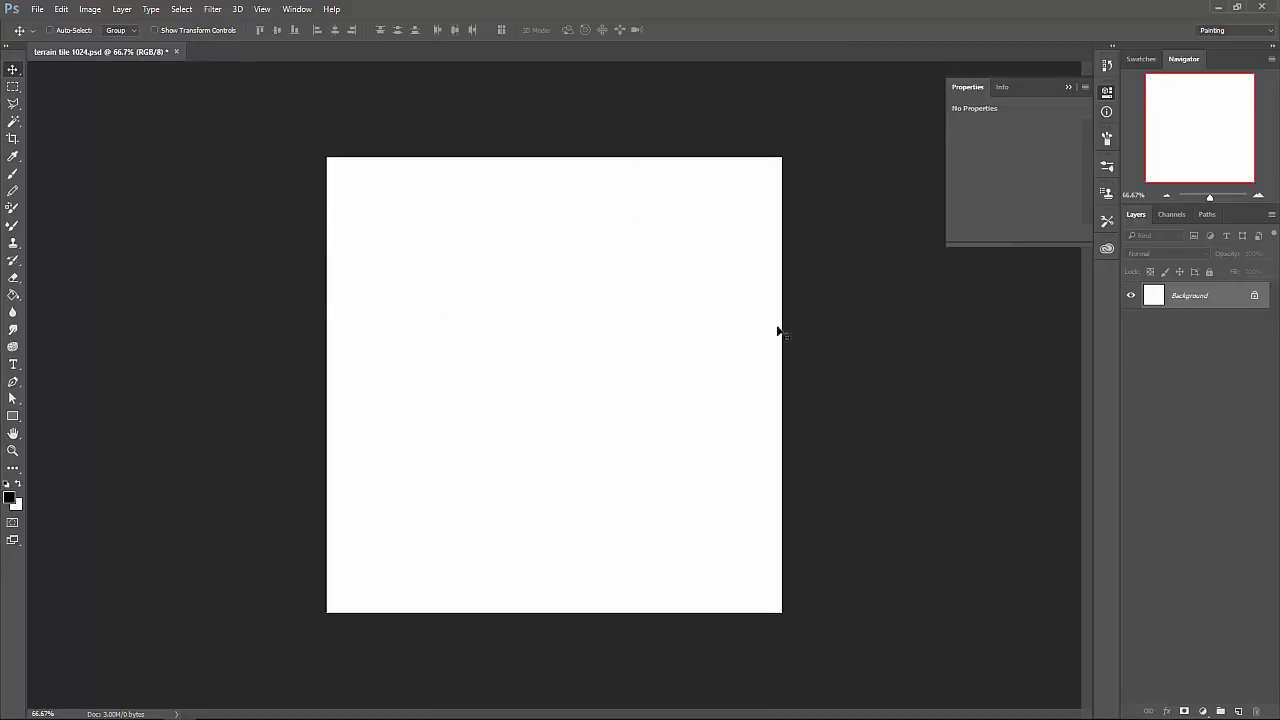
click(1238, 711)
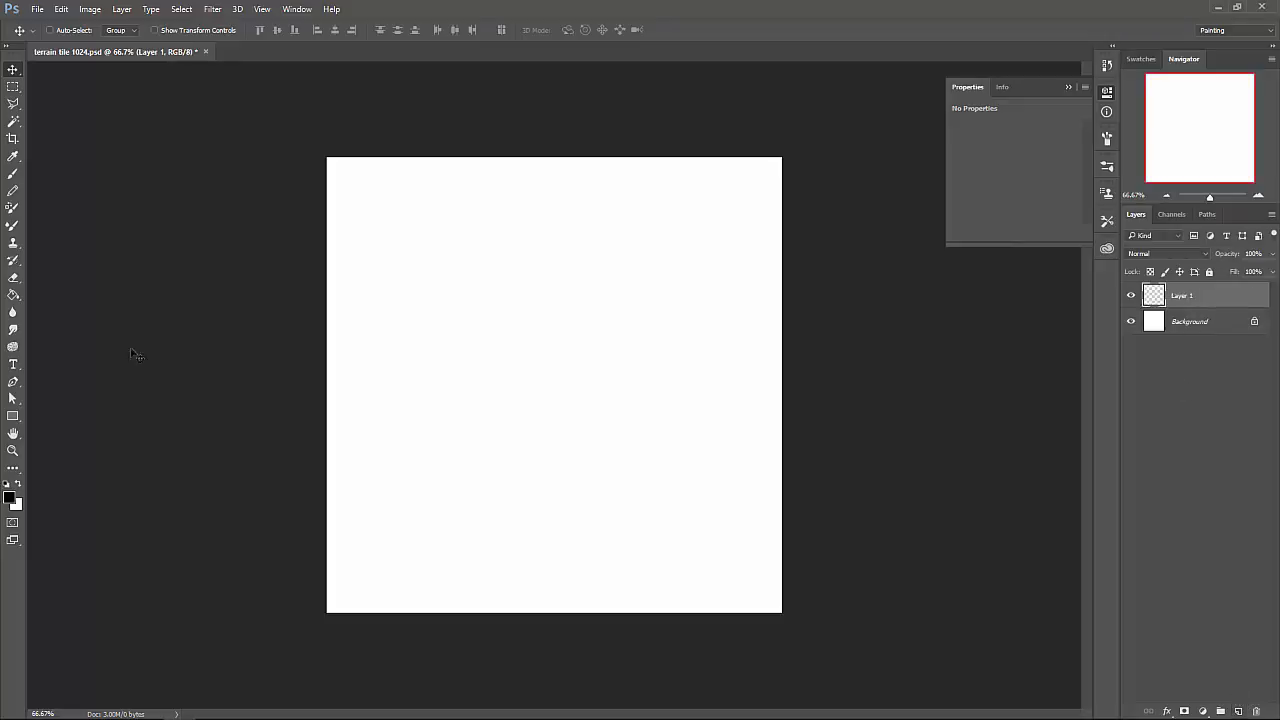
Draw a square about 604 px wide near the canvas centre with no fill and a solid 6 px black stroke.
click(10, 420)
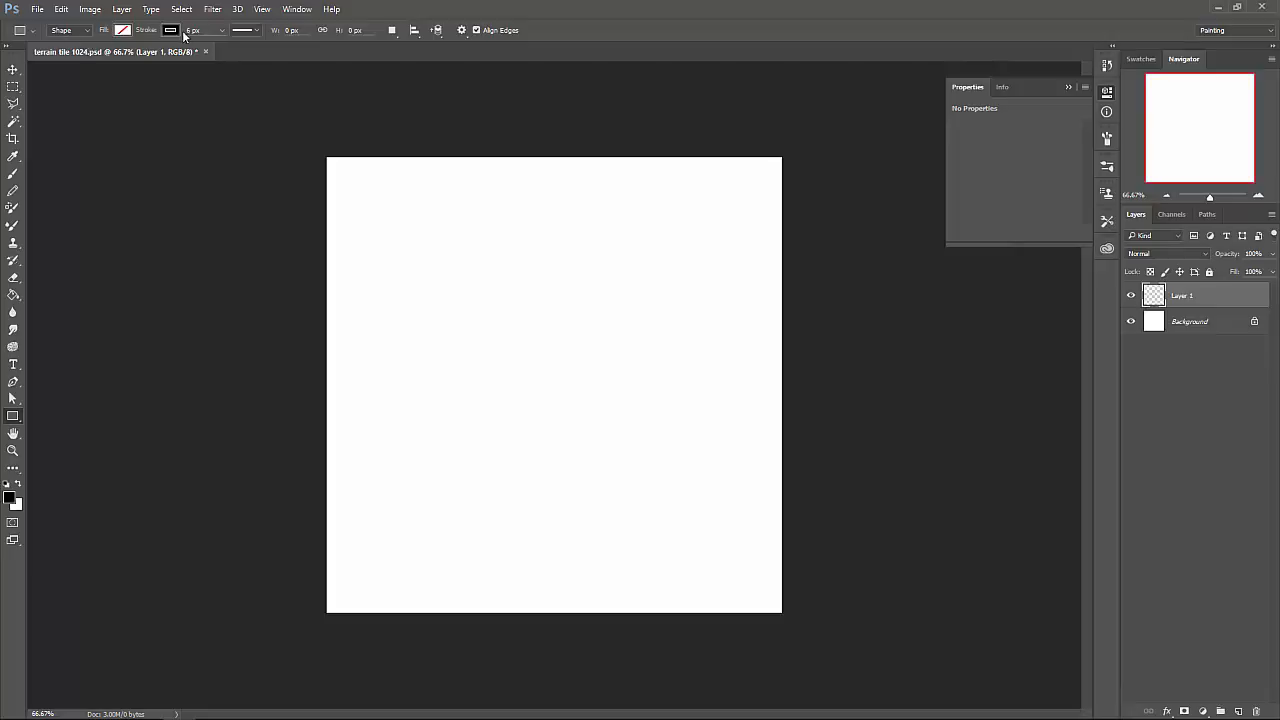
click(122, 32)
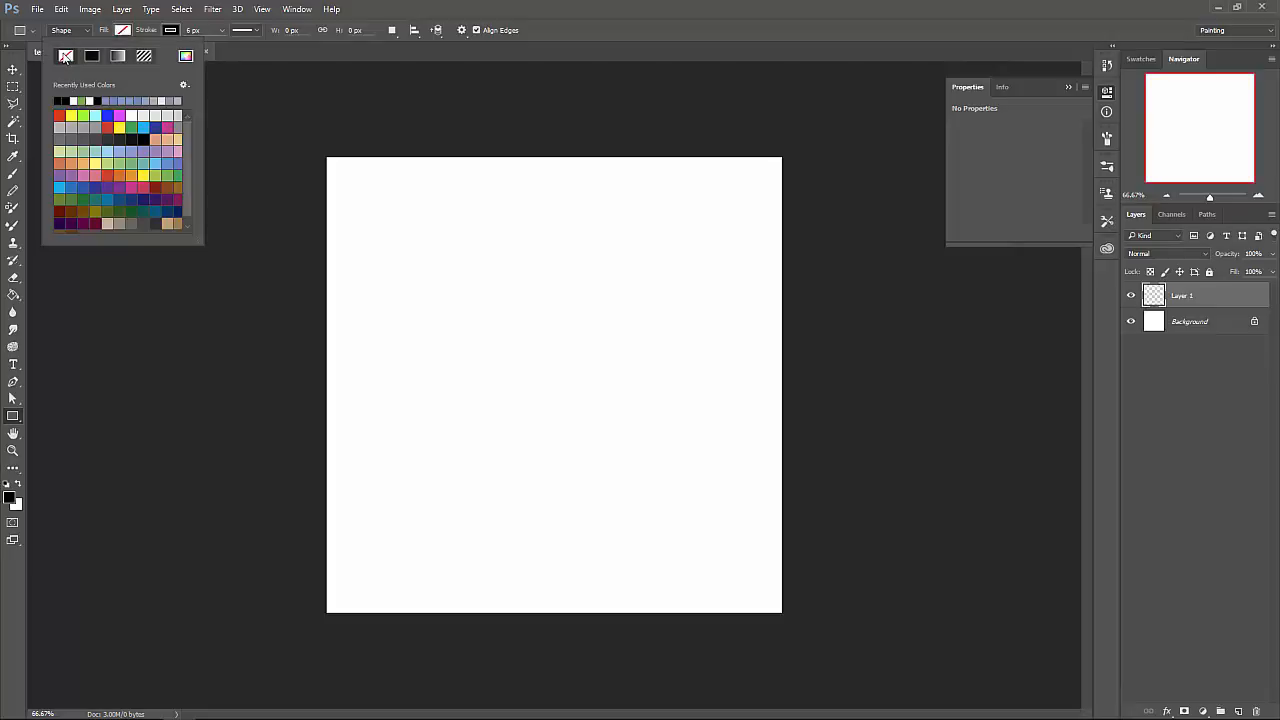
click(60, 55)
click(143, 27)
click(170, 31)
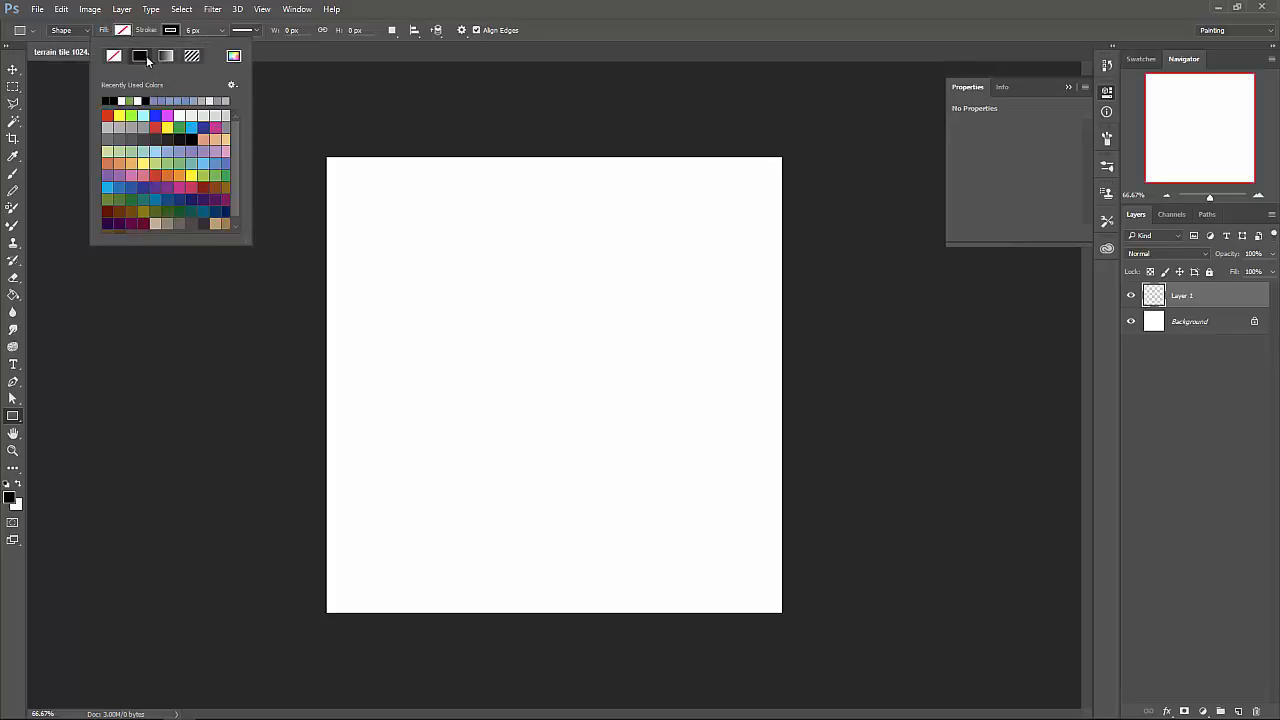
click(398, 5)
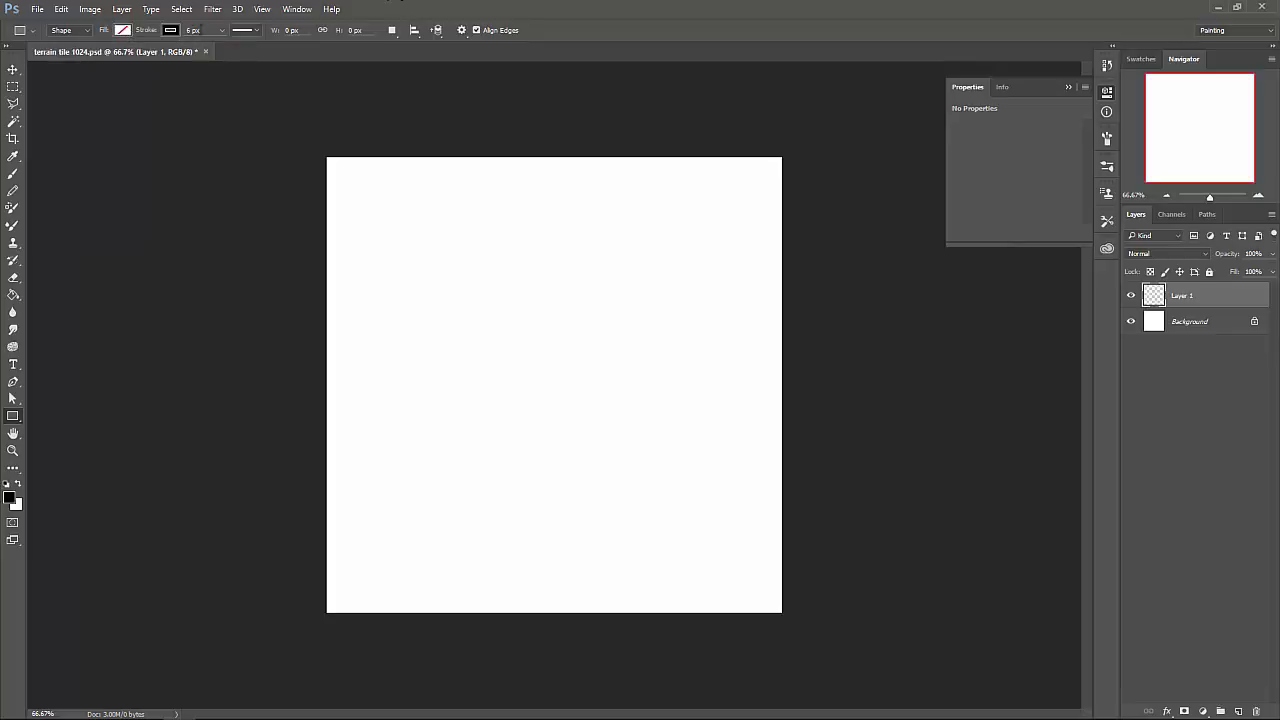
click(259, 31)
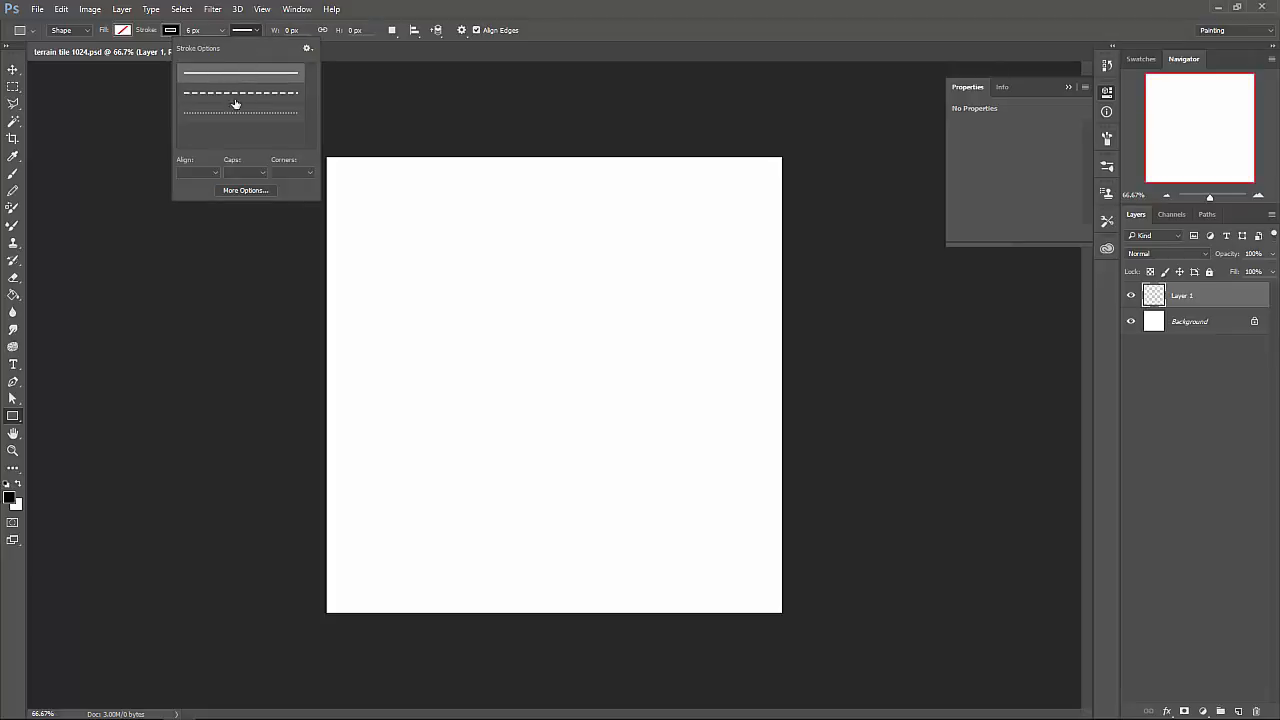
click(245, 36)
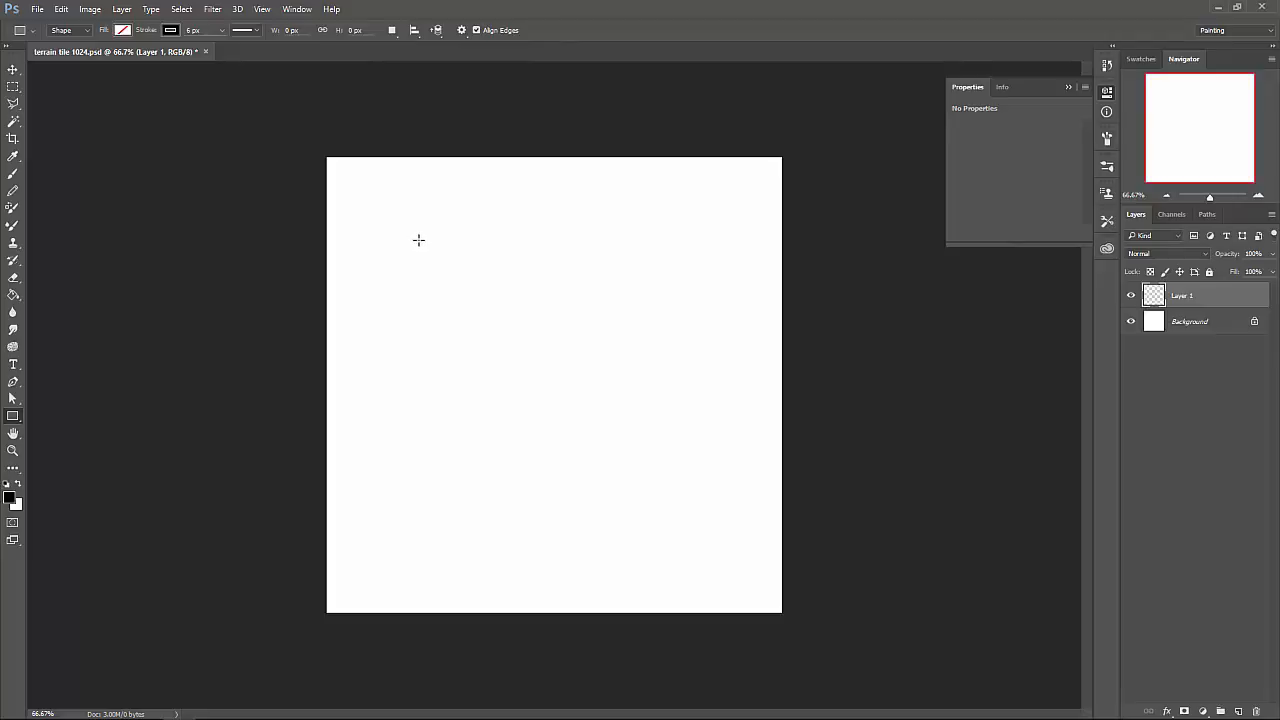
drag(418, 240, 688, 580)
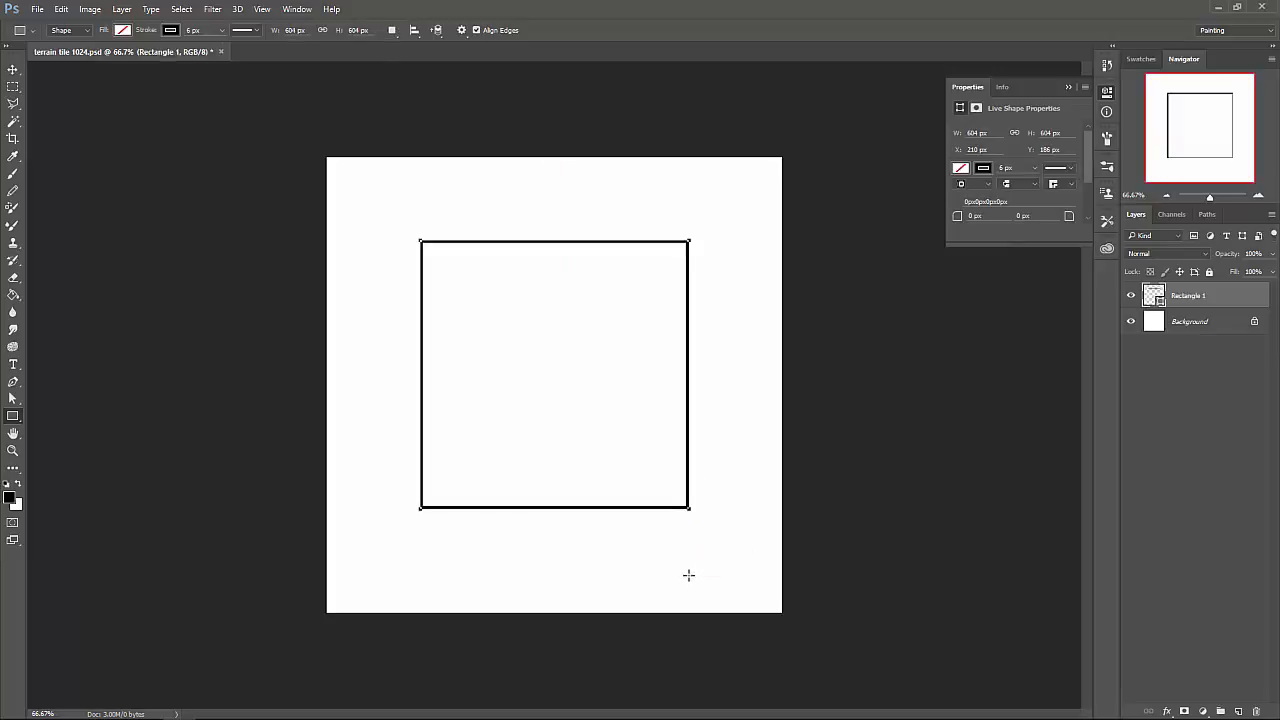
Check that Smart Guides are enabled among the display options.
click(297, 9)
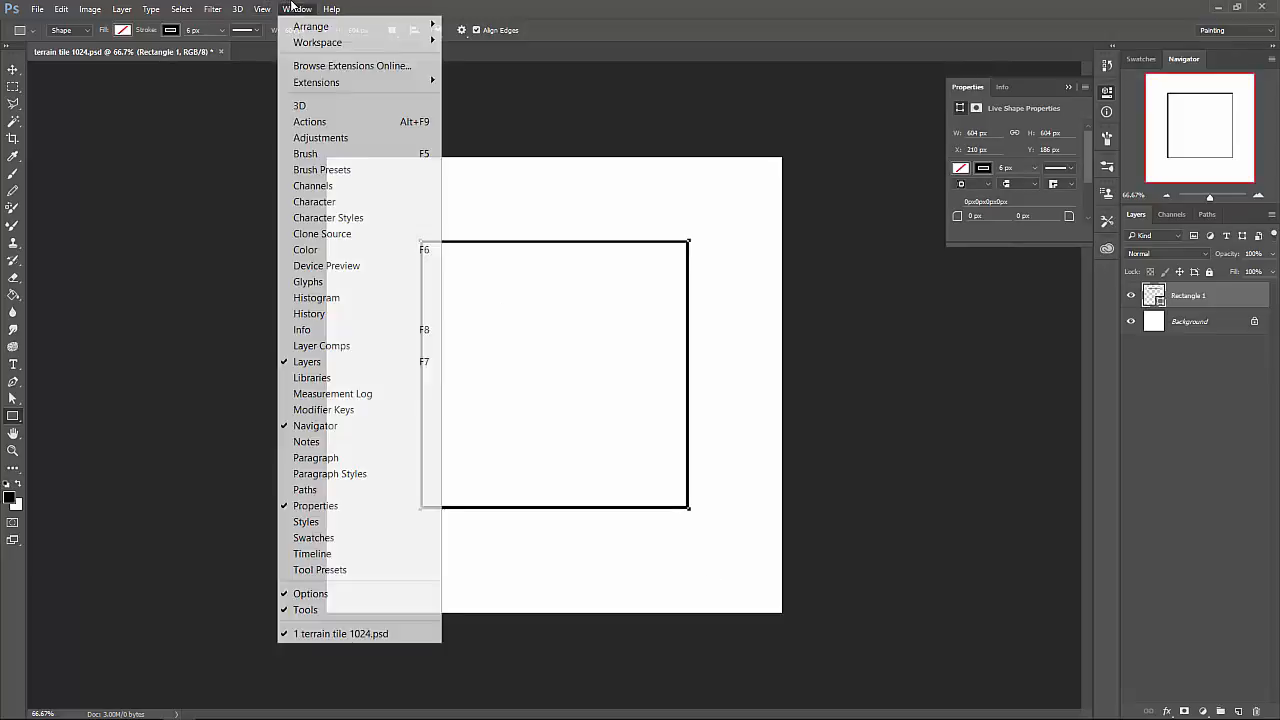
mouse_move(262, 9)
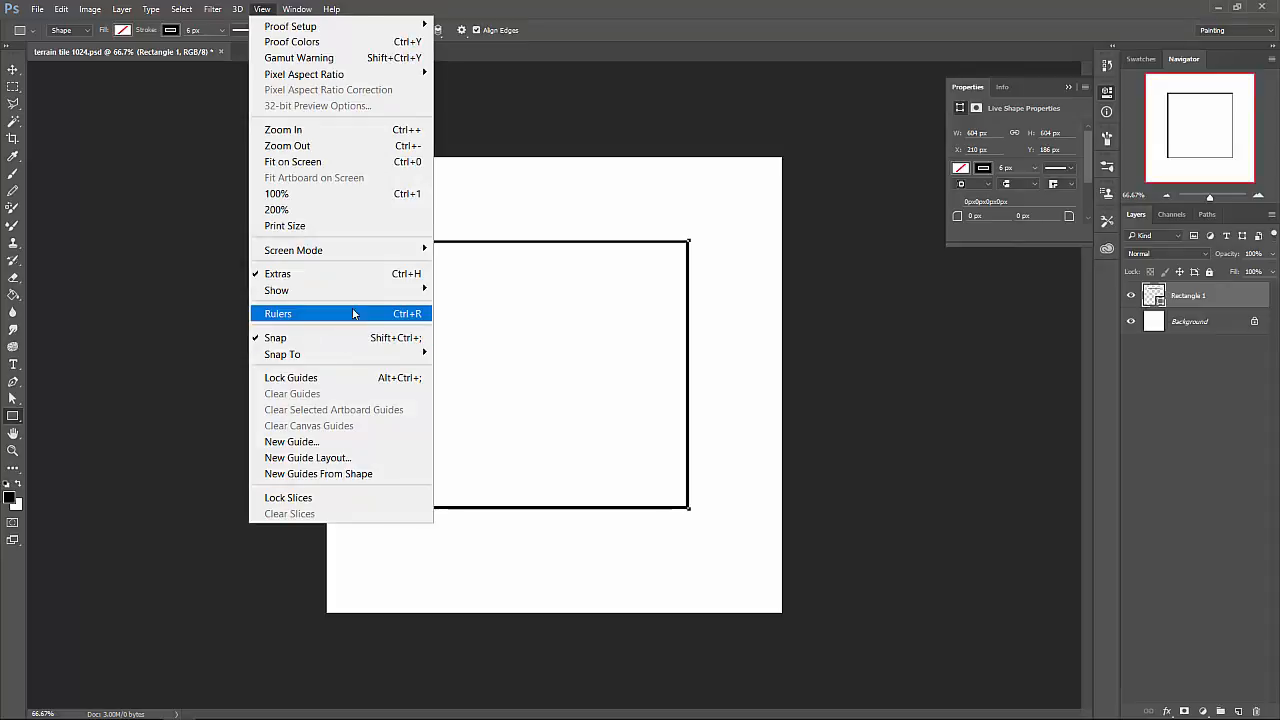
mouse_move(358, 299)
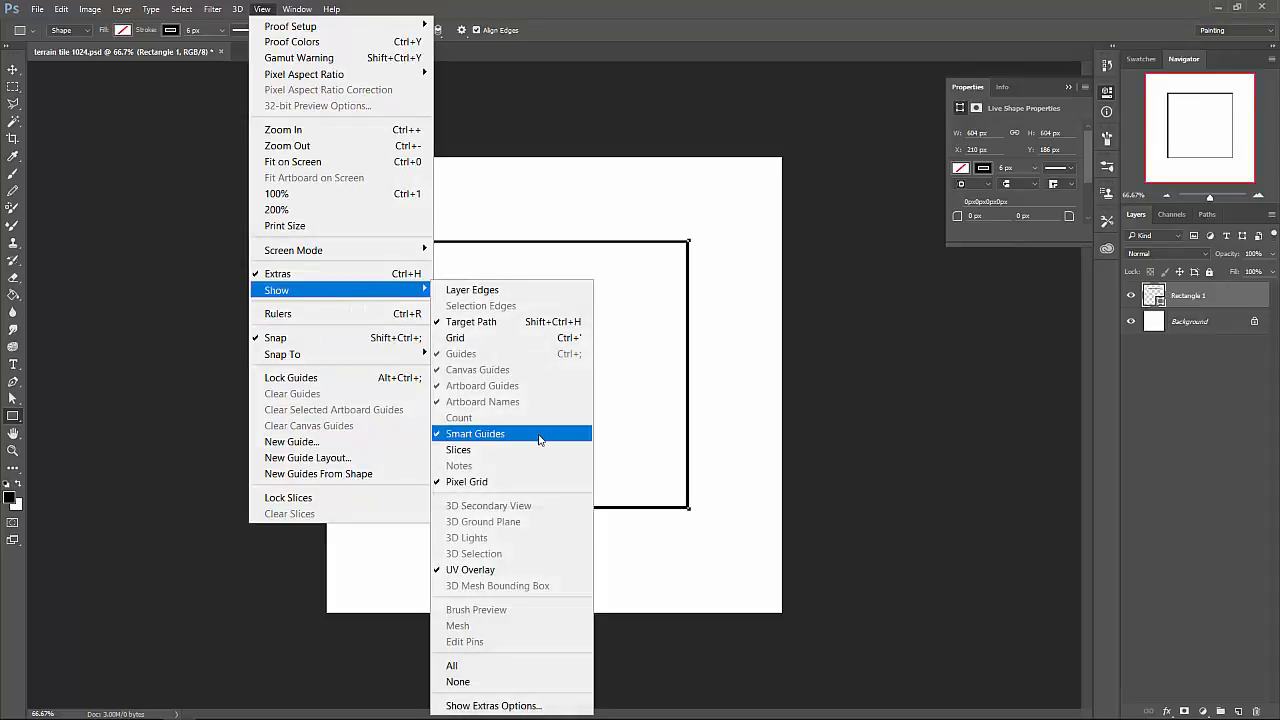
click(507, 436)
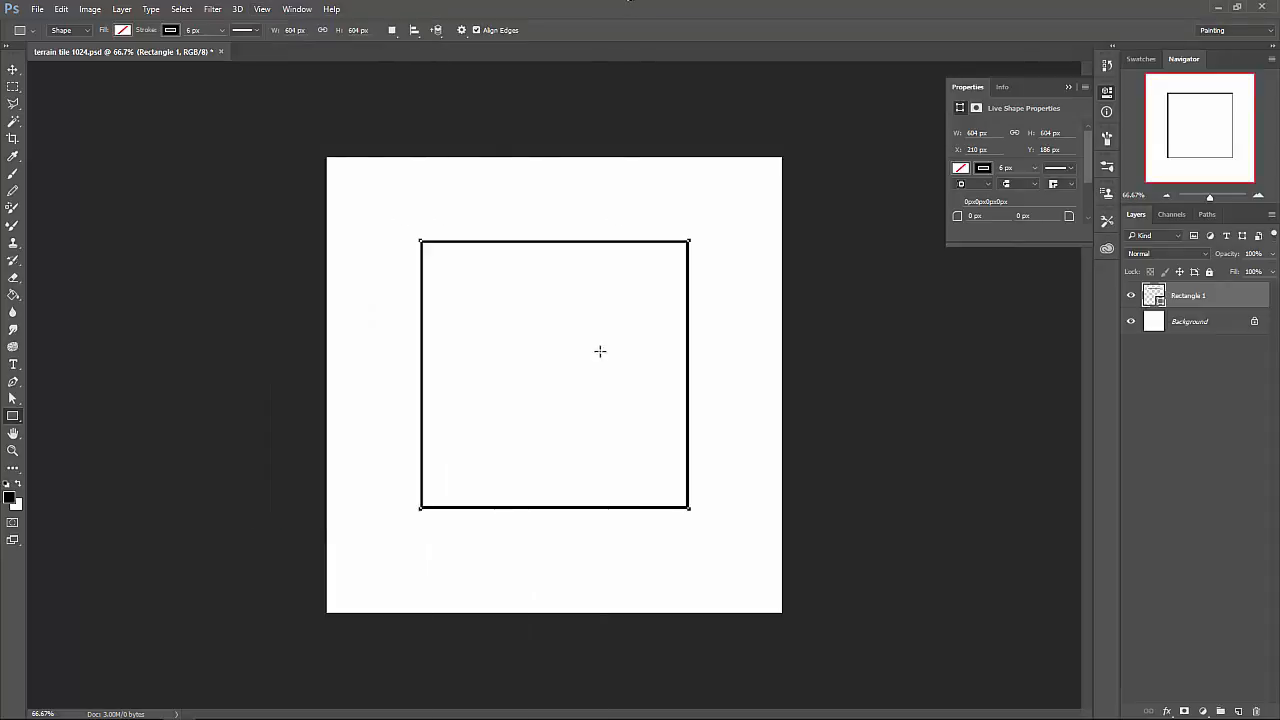
Centre the square on the canvas both horizontally and vertically with the Move tool.
click(13, 69)
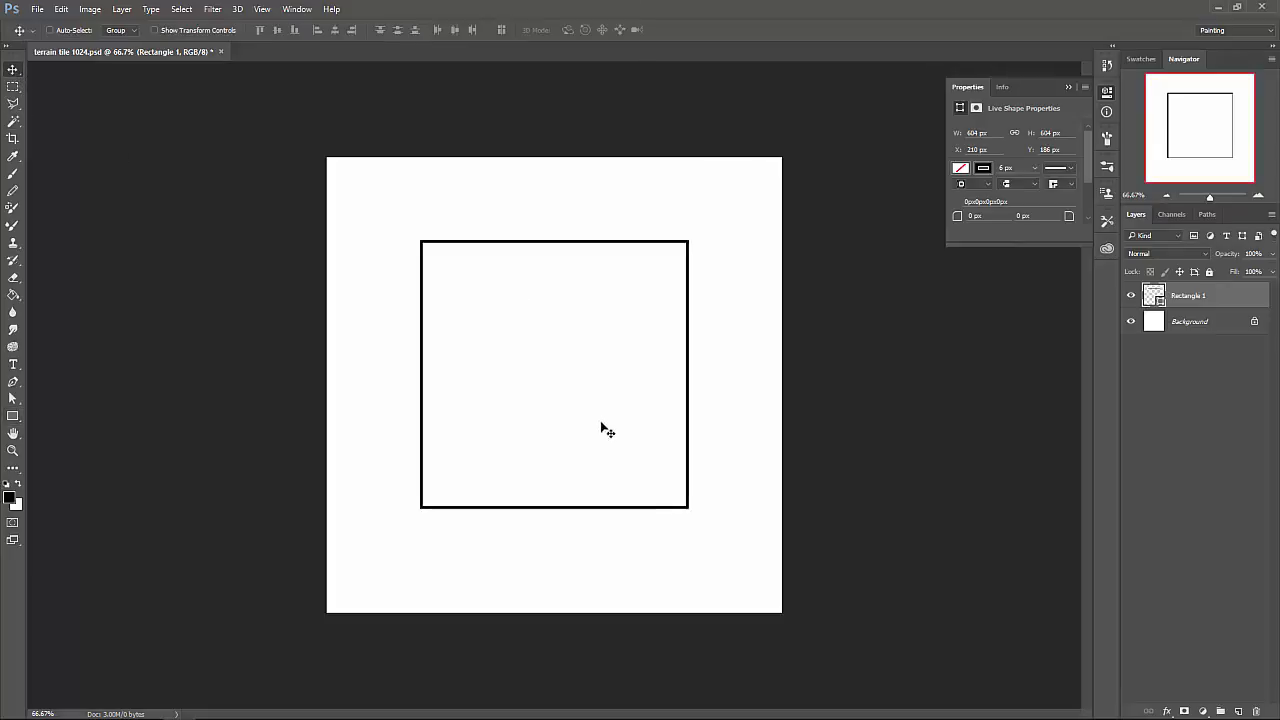
drag(553, 375, 557, 385)
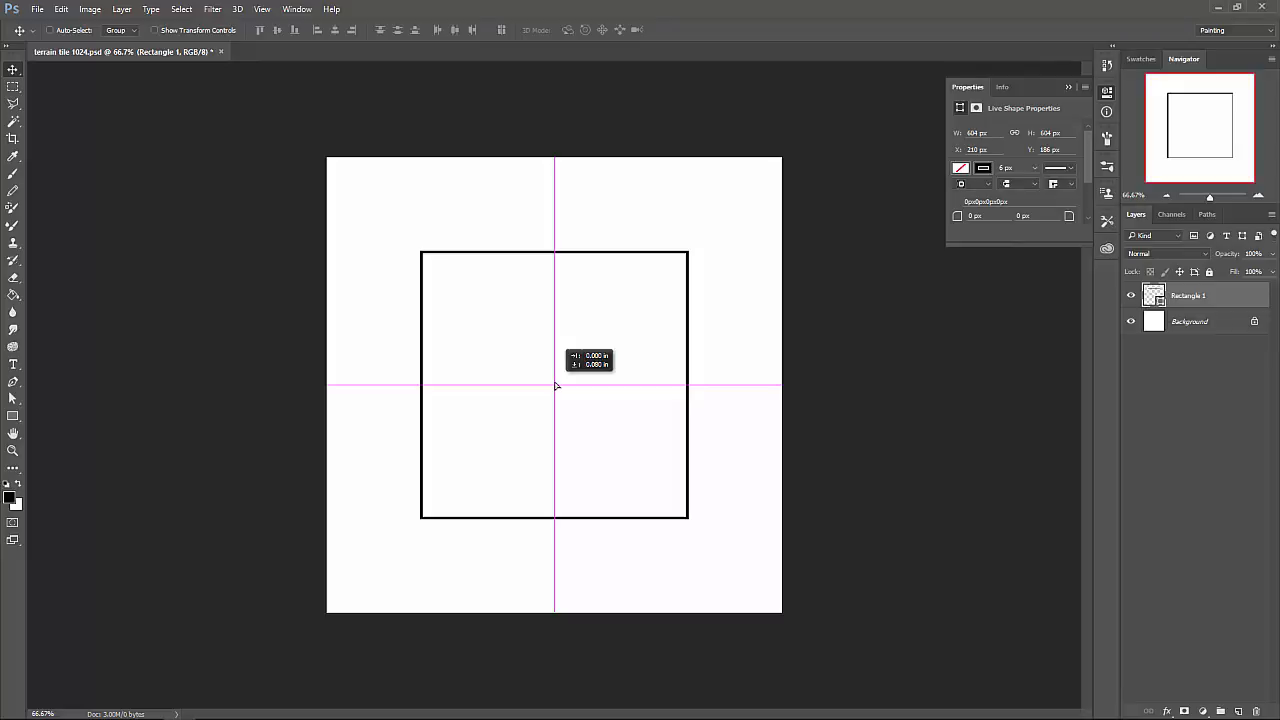
drag(556, 385, 555, 384)
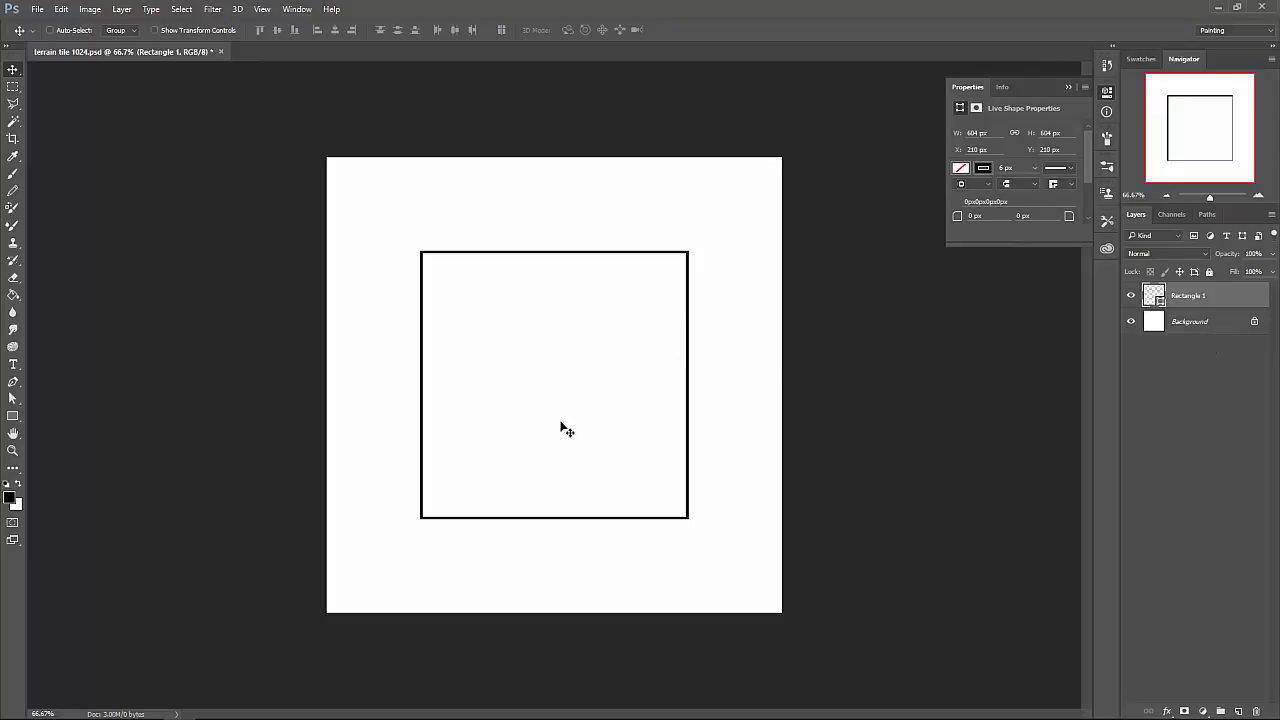
Hide and restore the Background layer, and examine the square's distances to the canvas edges.
click(1131, 322)
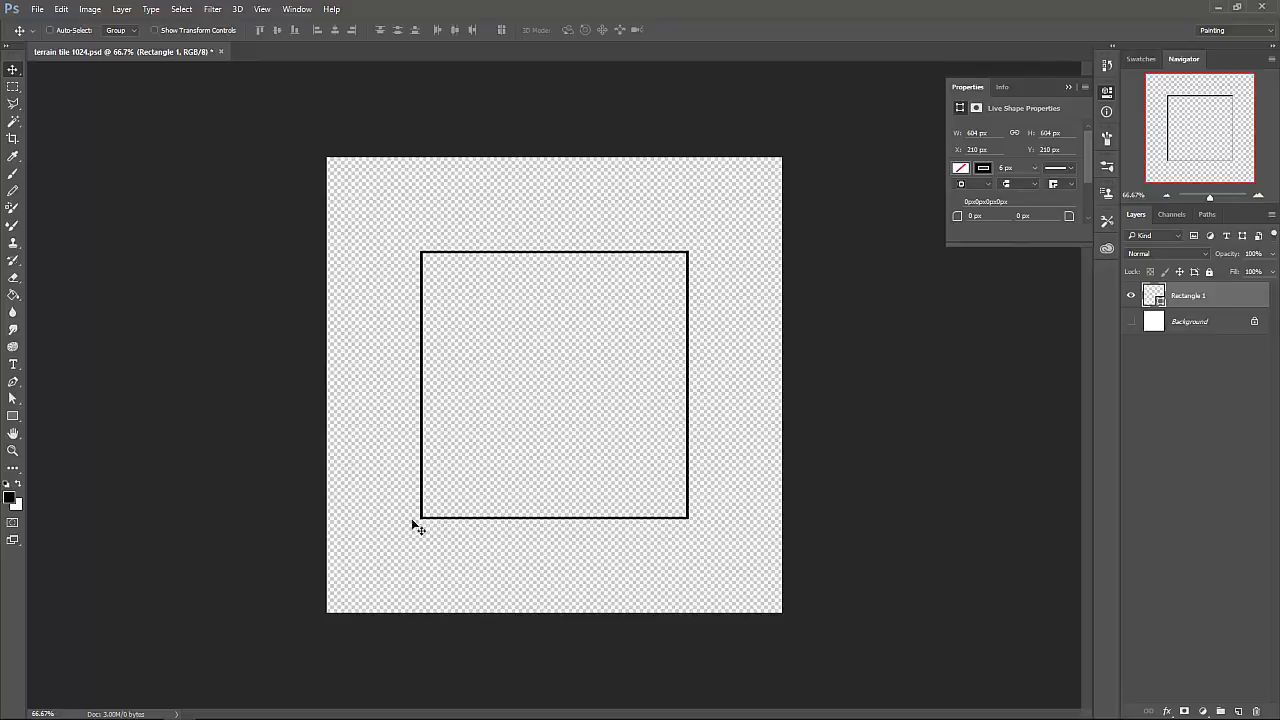
click(1131, 321)
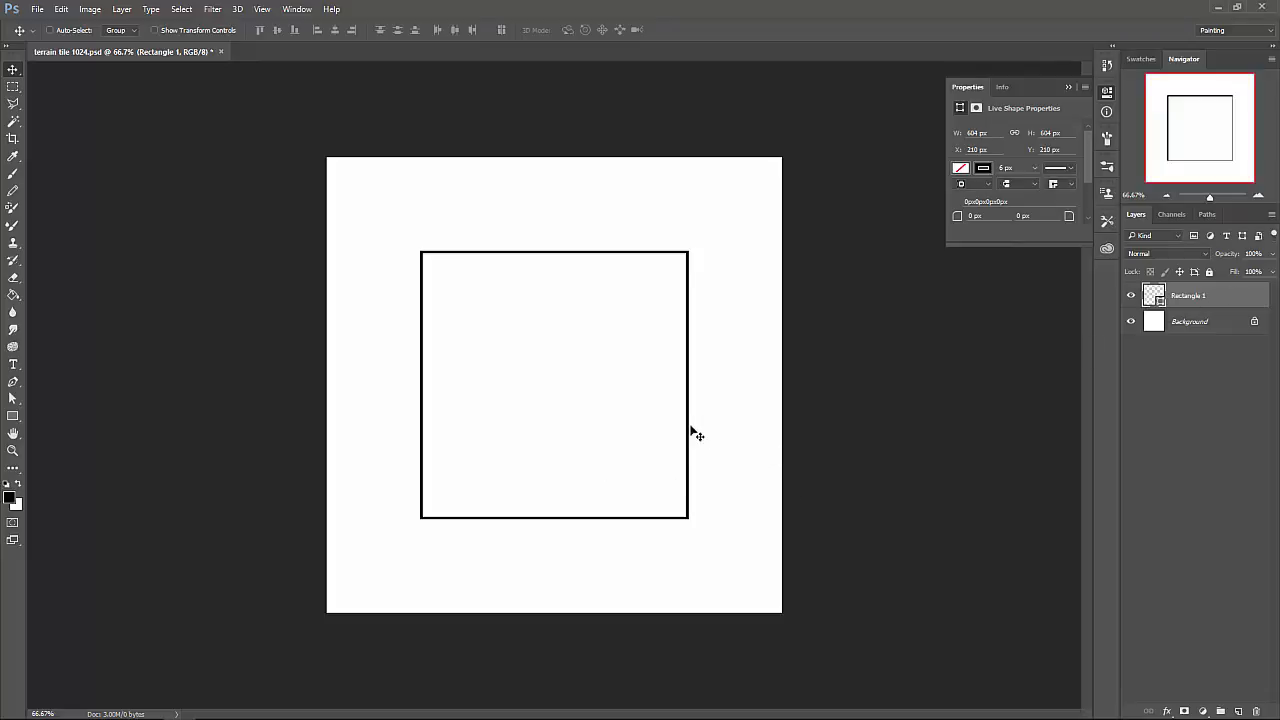
key(ctrl)
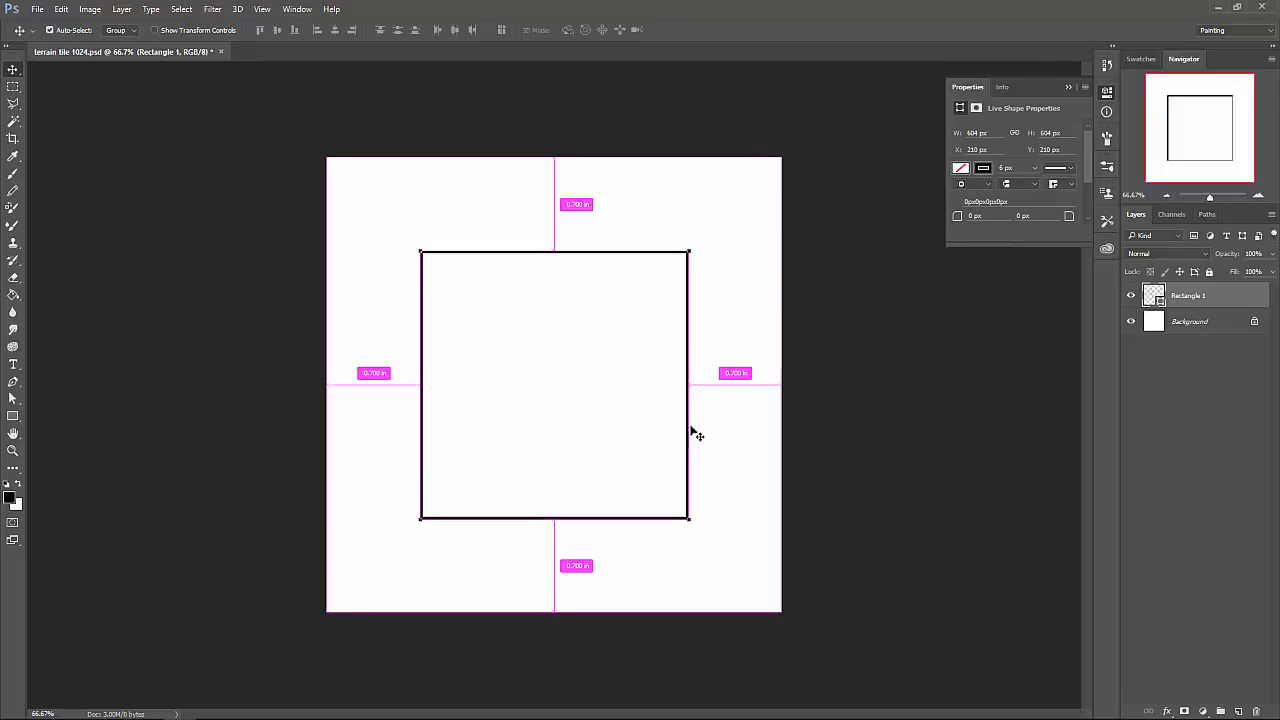
key(ctrl)
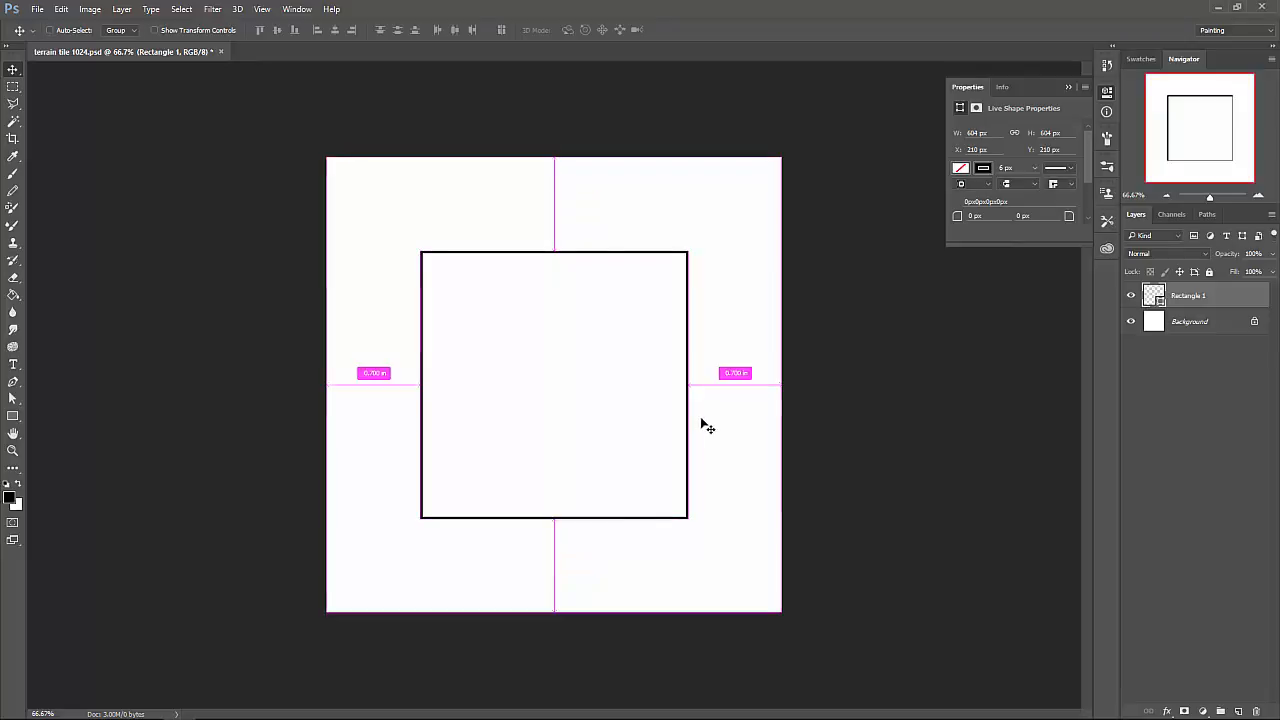
key(ctrl)
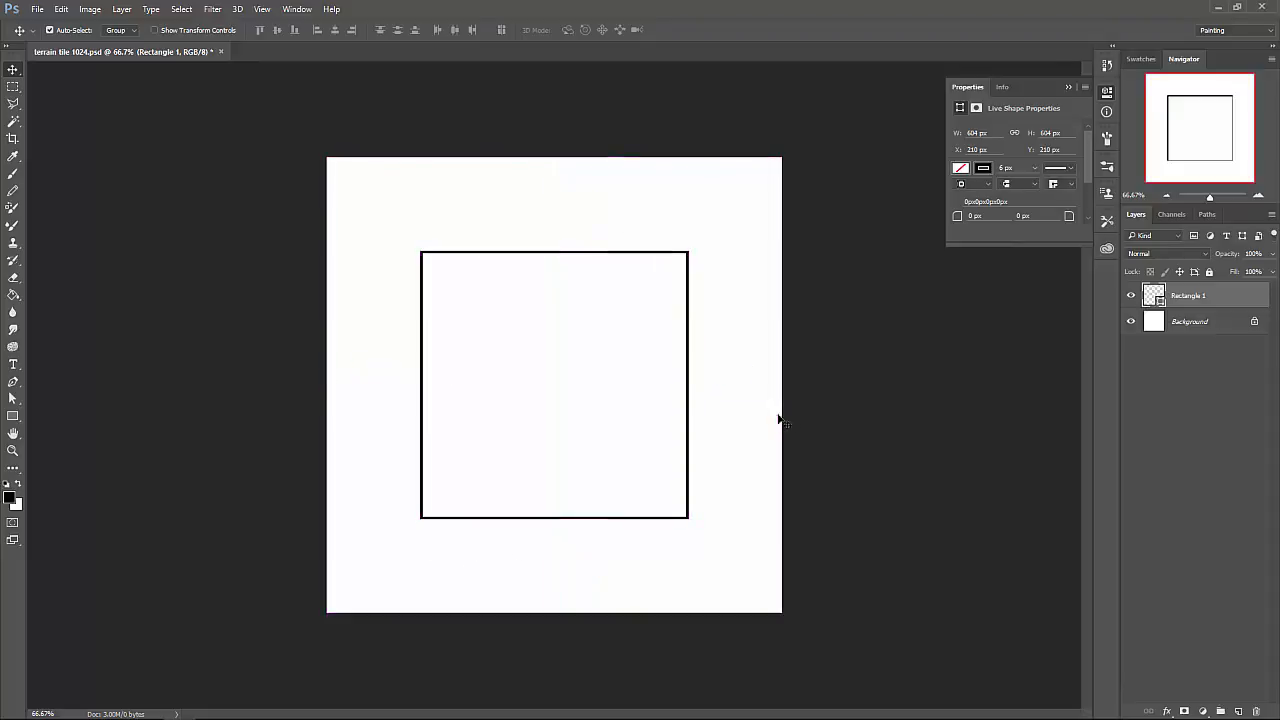
key(ctrl)
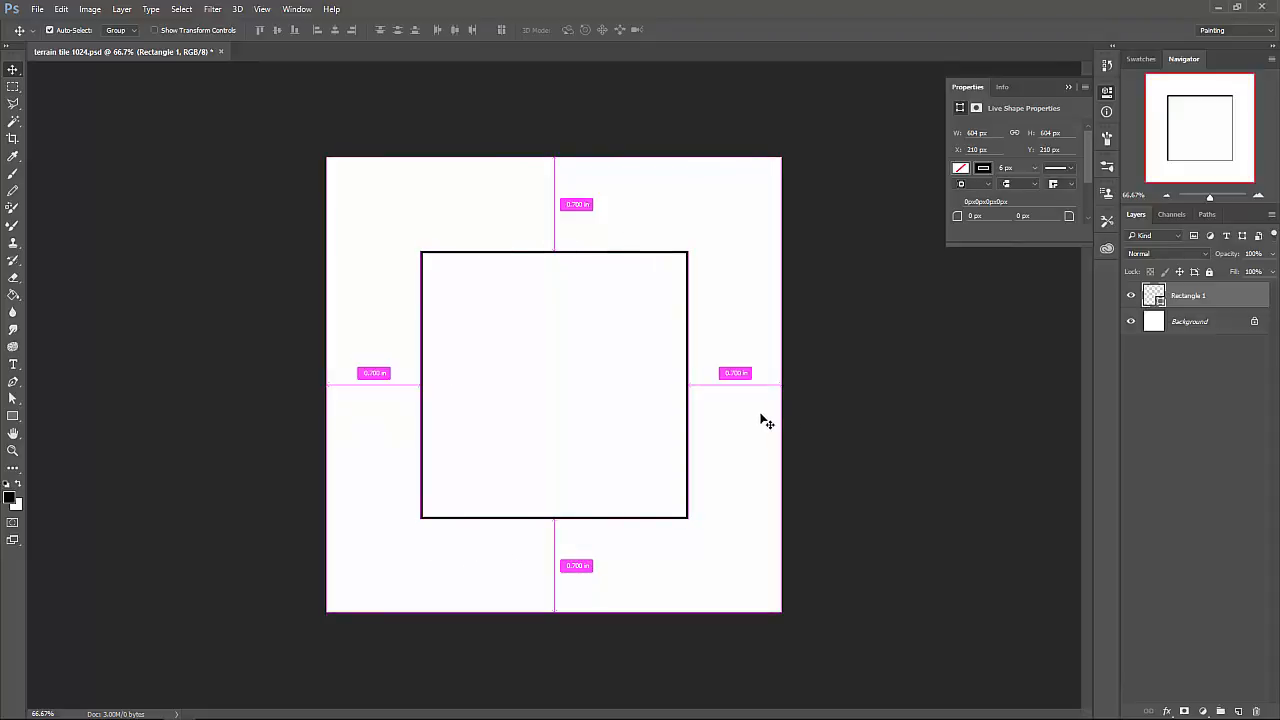
Rotate the square outline 45° clockwise about its centre with Free Transform so it stands as a diamond.
key(ctrl+t)
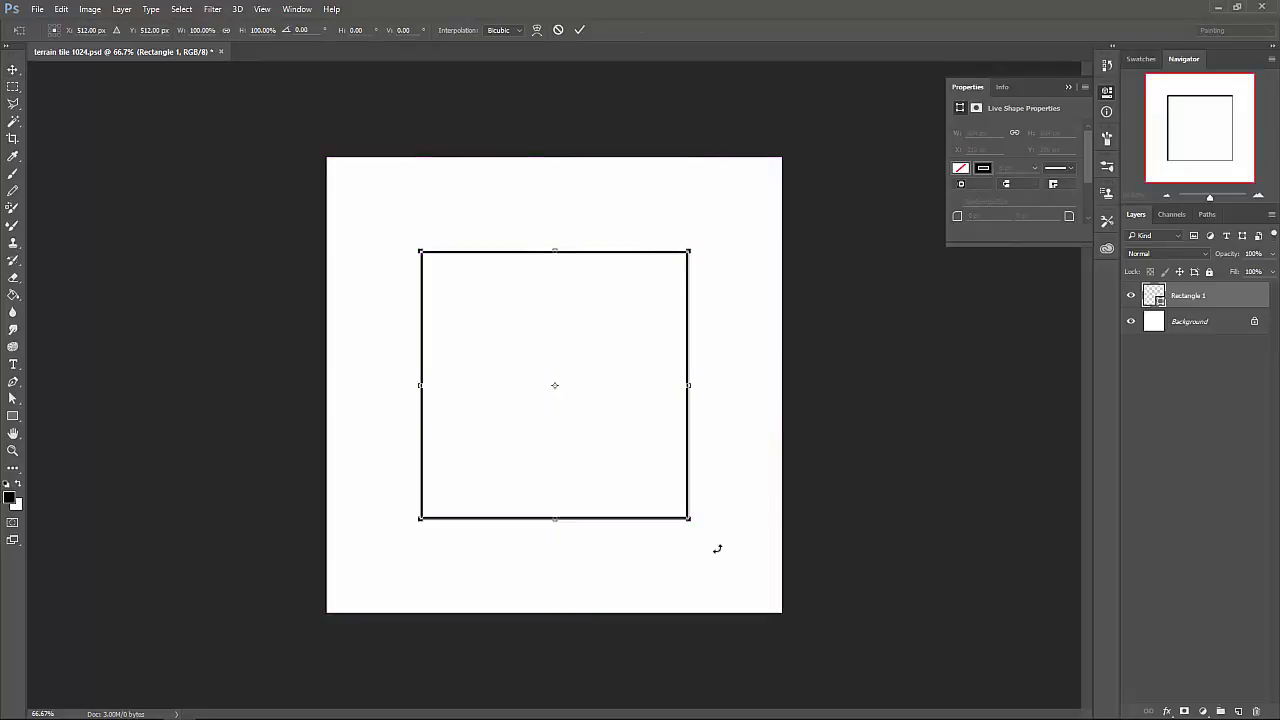
drag(717, 548, 573, 583)
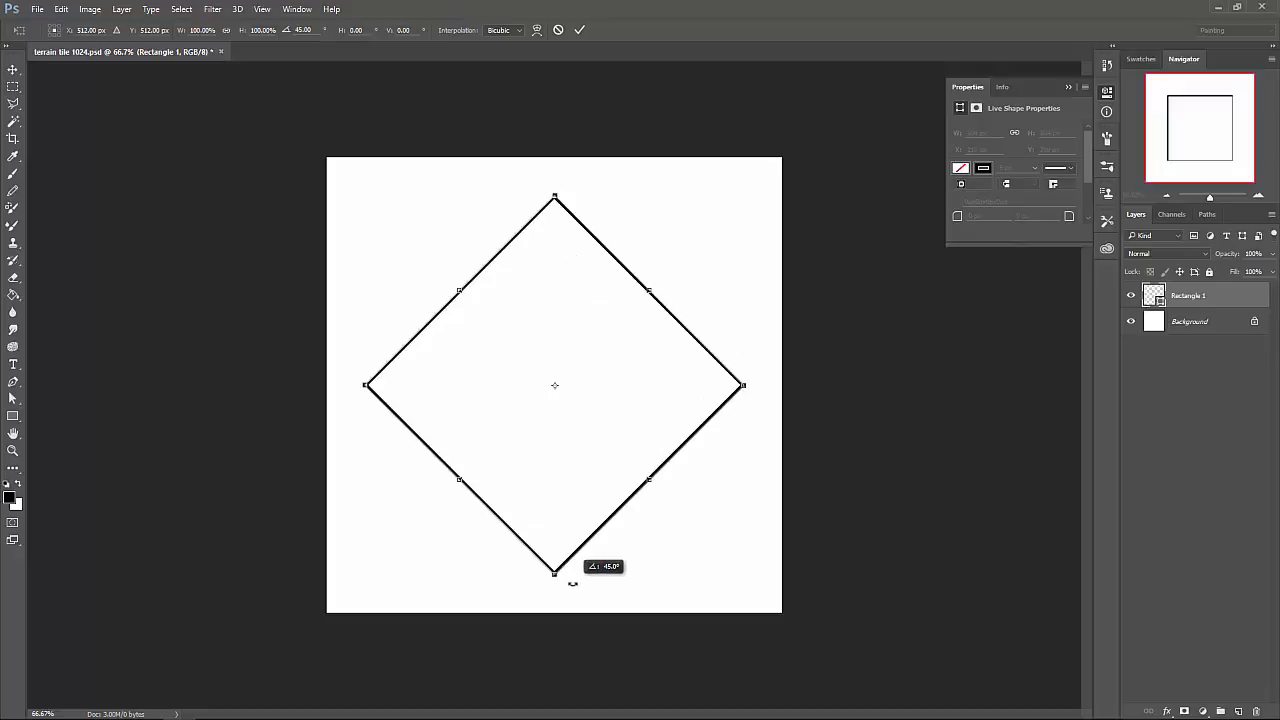
drag(573, 583, 573, 583)
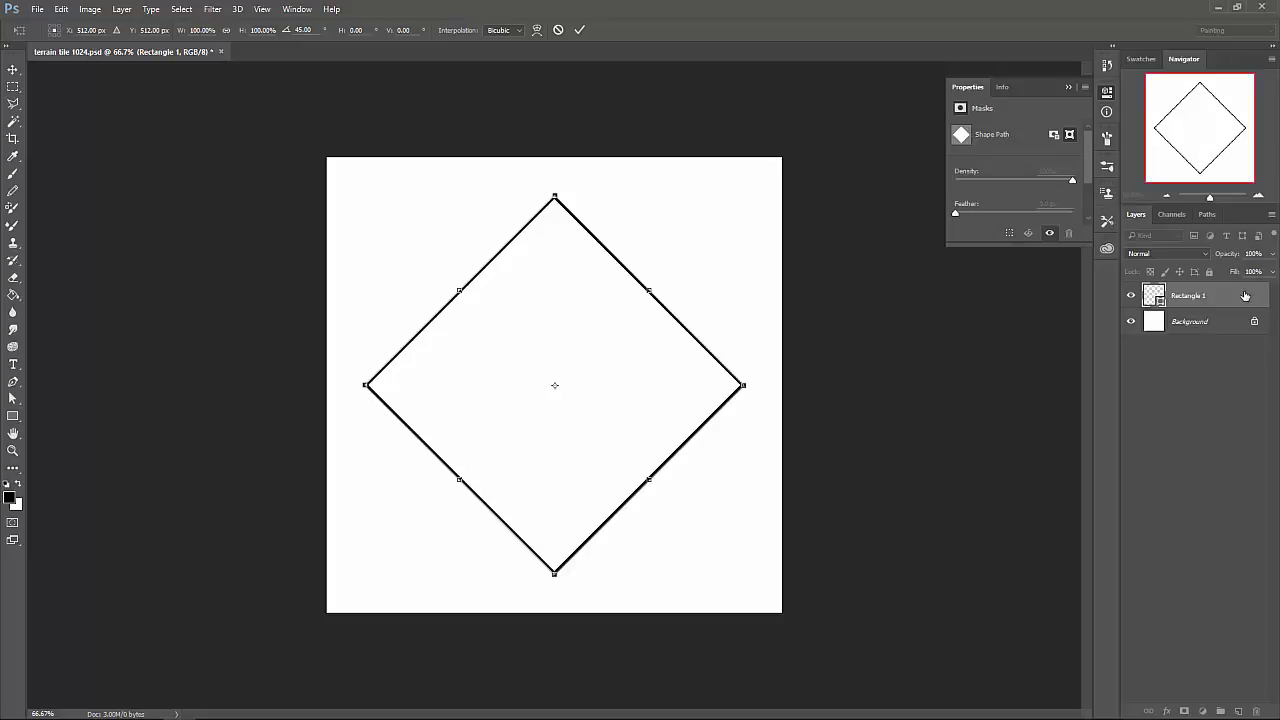
key(Return)
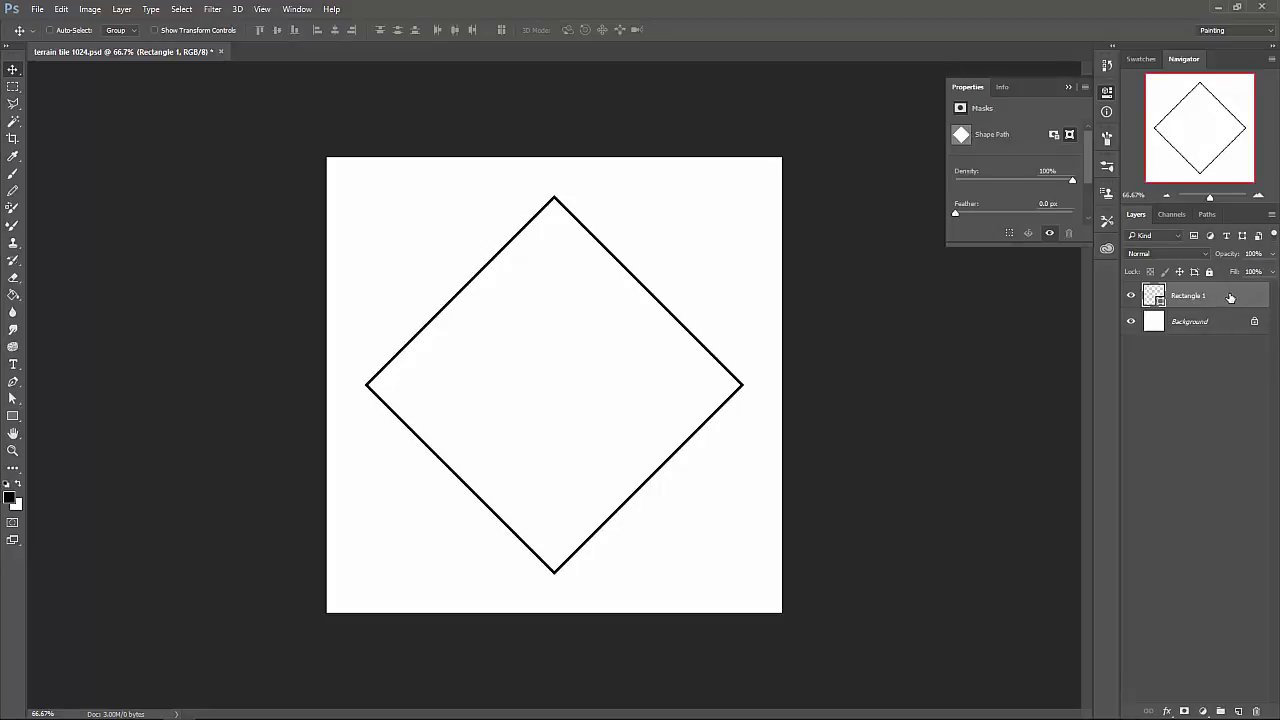
Rasterize the Rectangle 1 shape layer.
right_click(1230, 297)
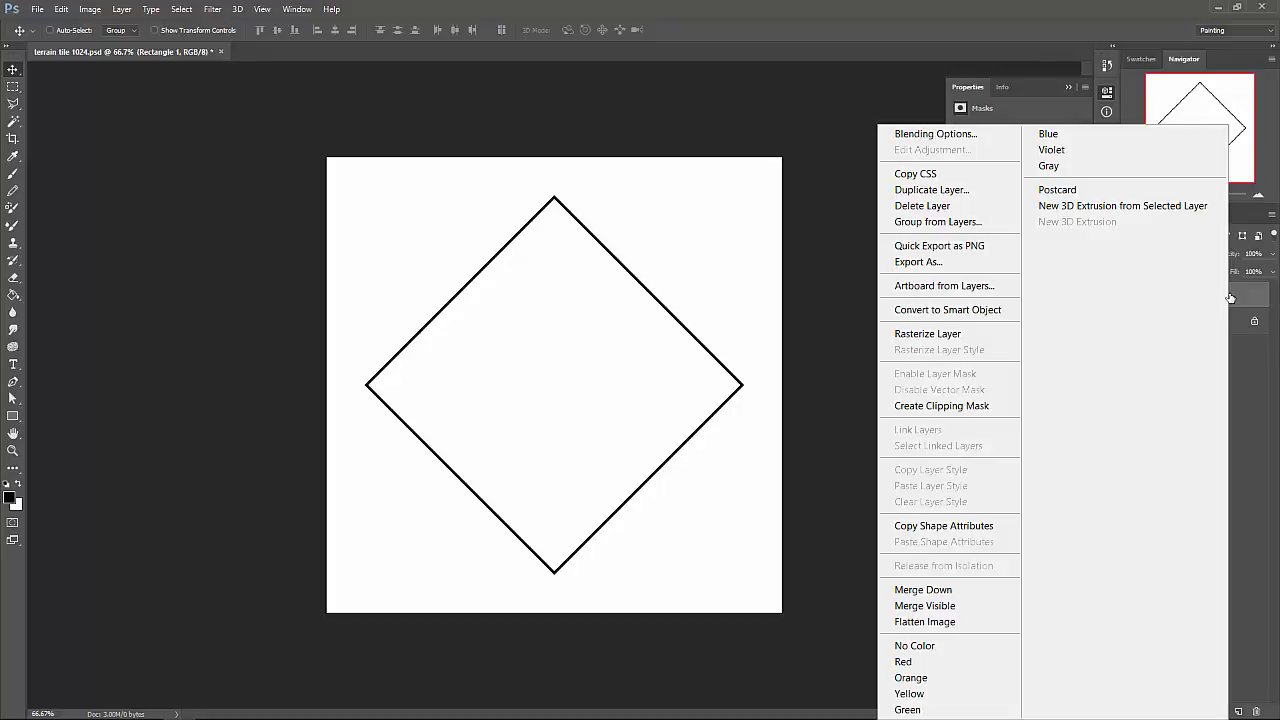
click(1237, 295)
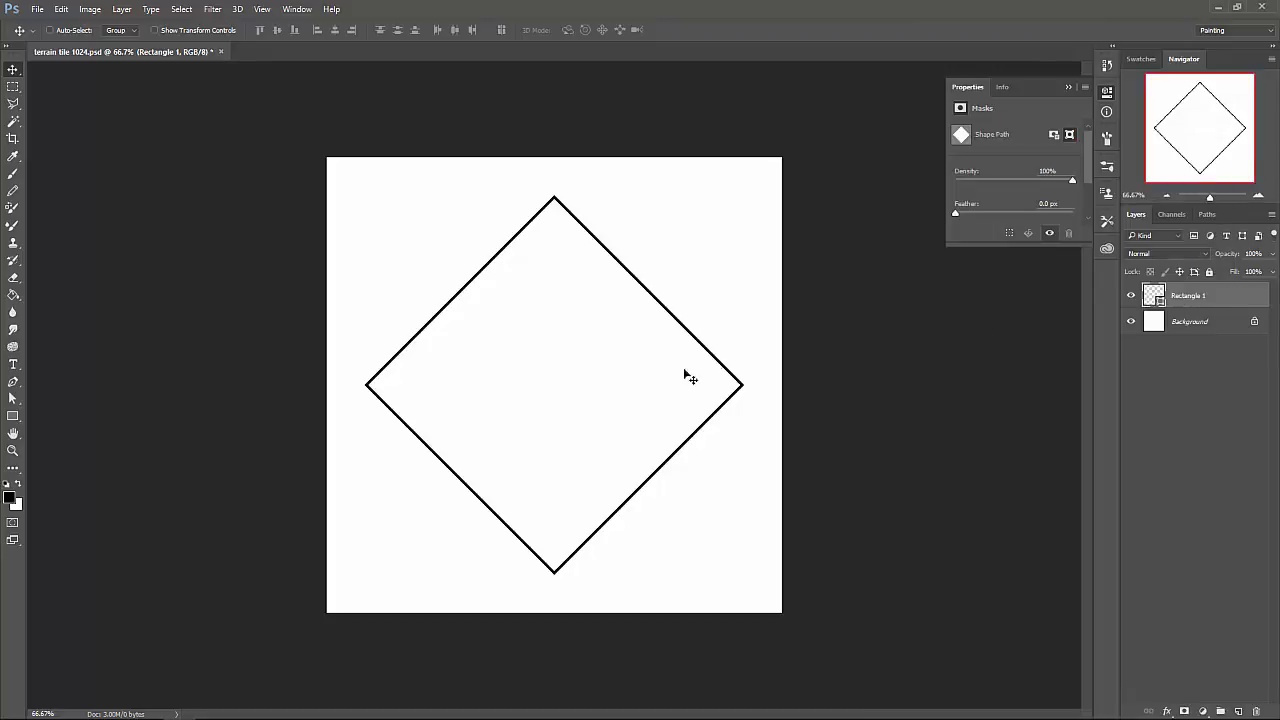
right_click(1229, 296)
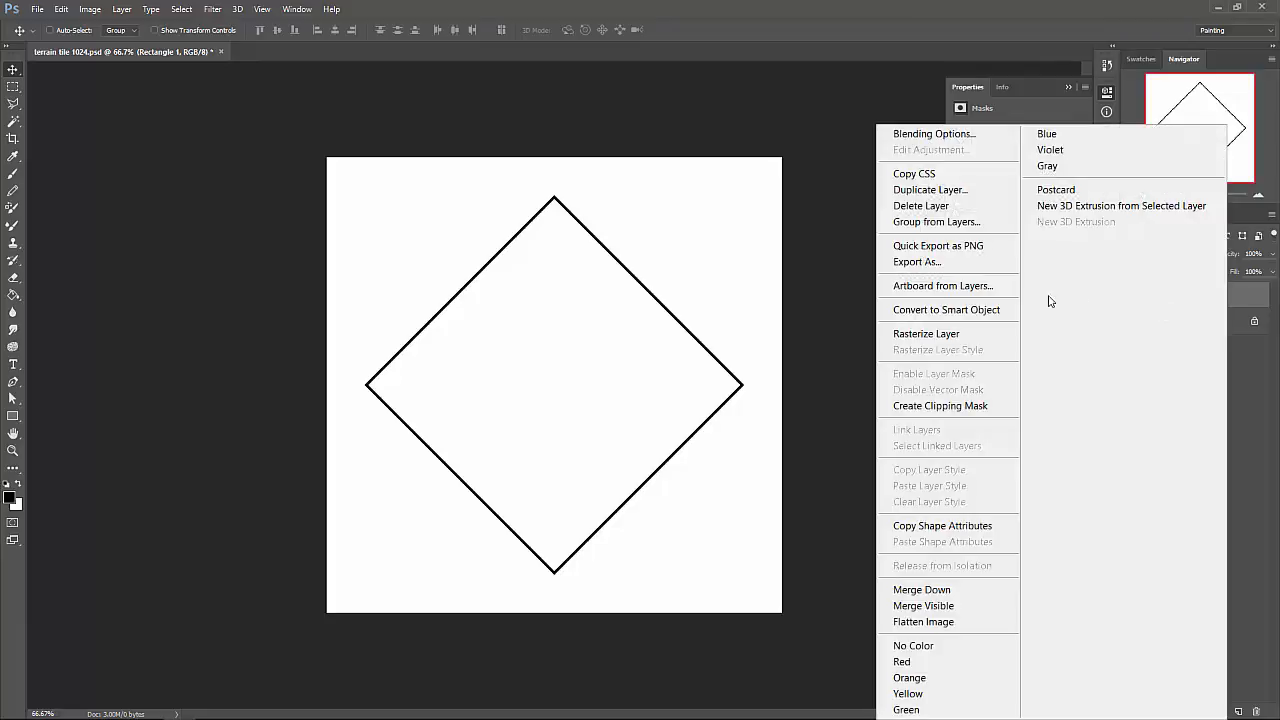
click(935, 336)
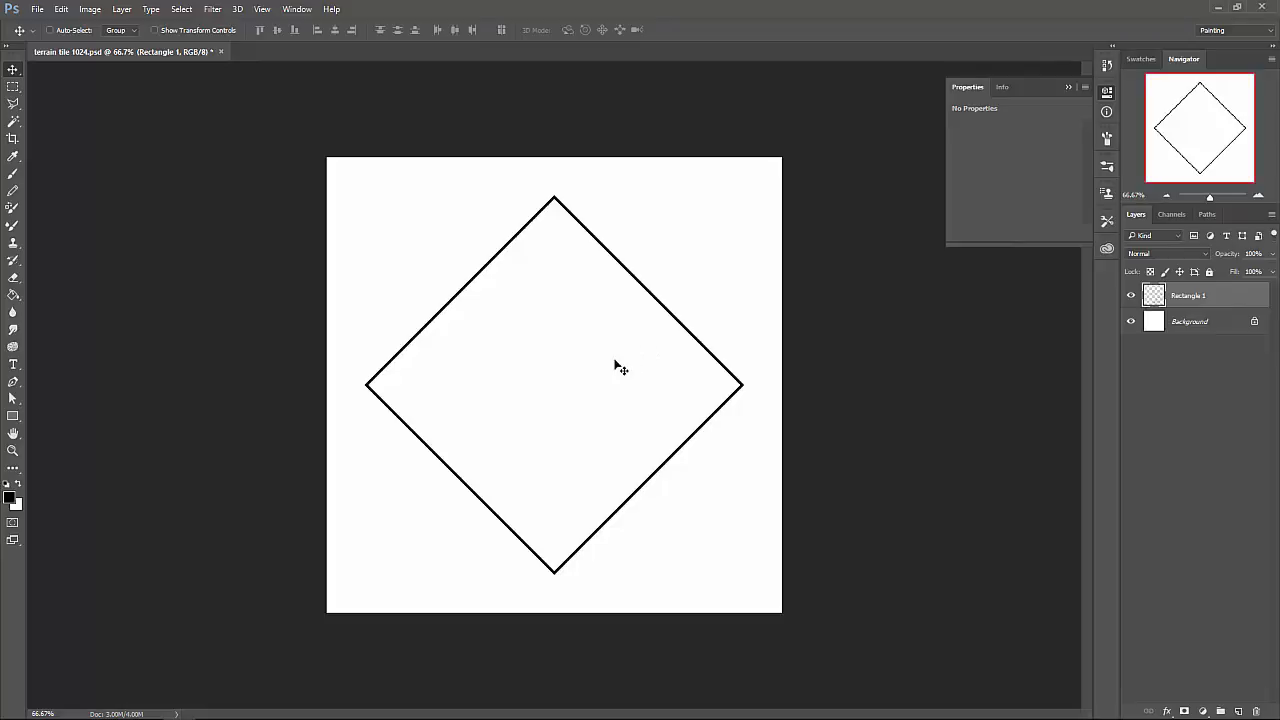
Squash the diamond vertically to about 44.5% height with Free Transform, keeping its upper corner fixed and its width at 100%.
key(ctrl)
key(ctrl)
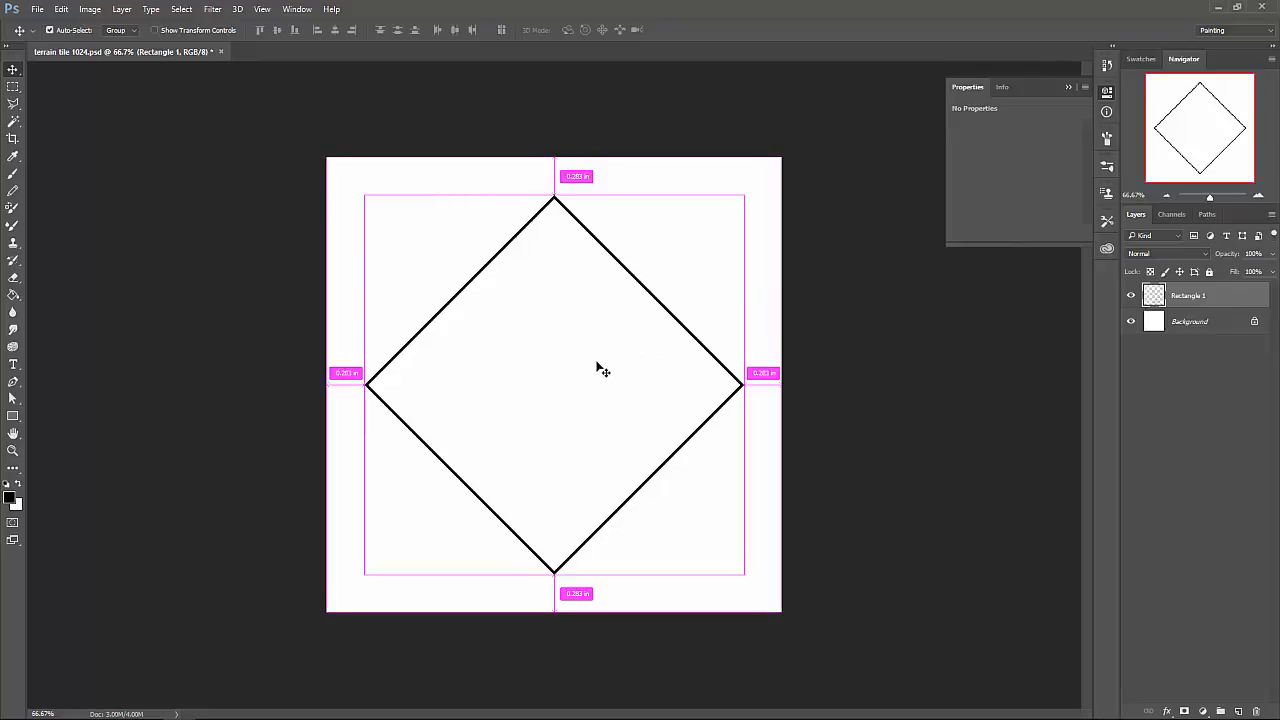
key(ctrl+t)
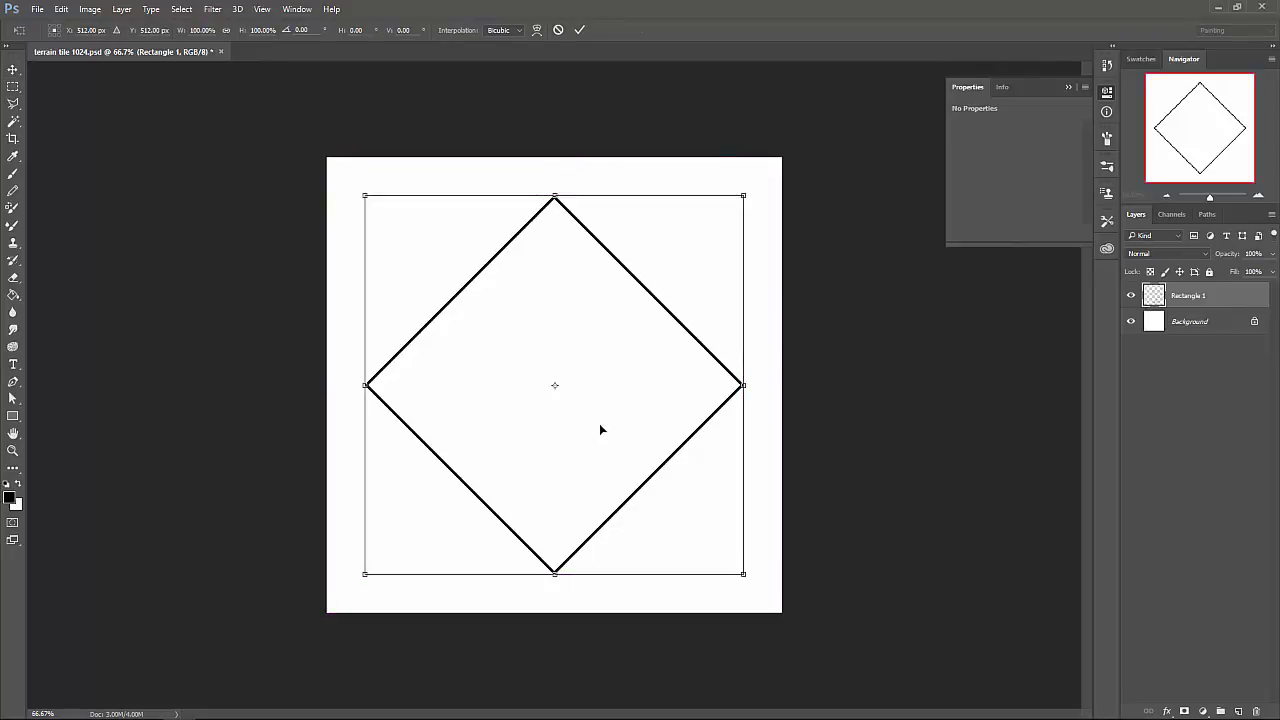
right_click(563, 432)
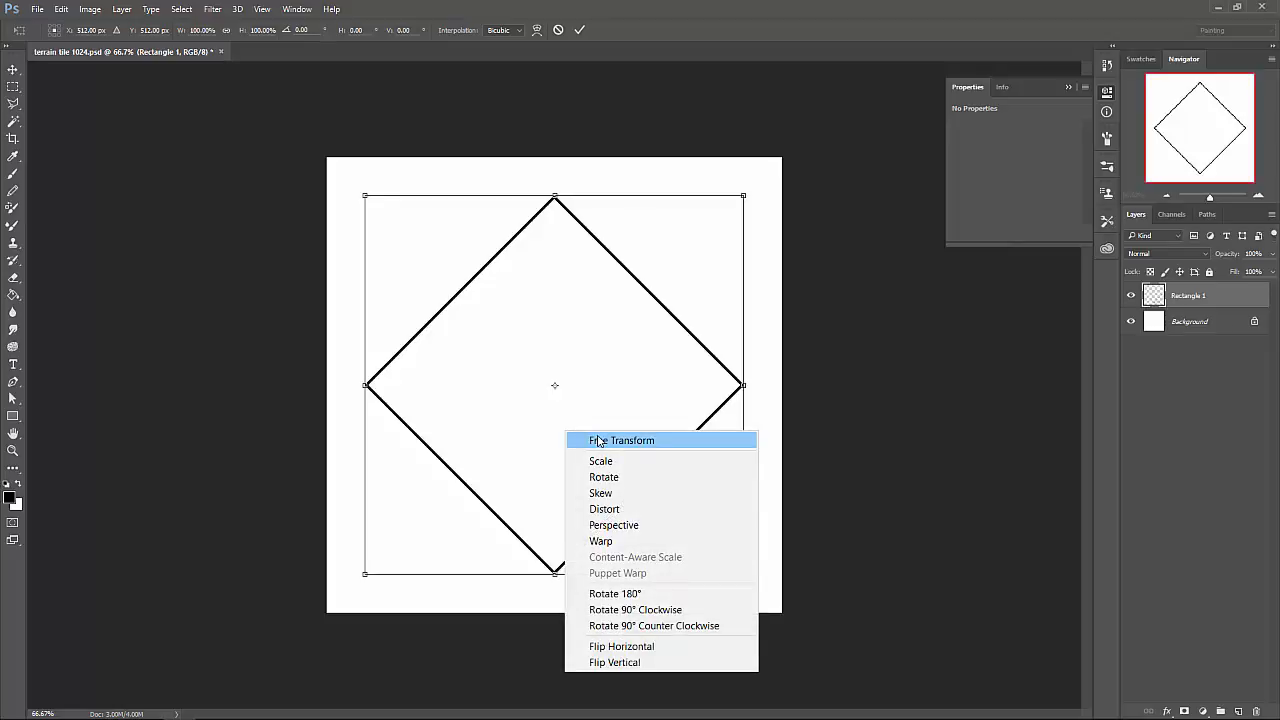
click(598, 441)
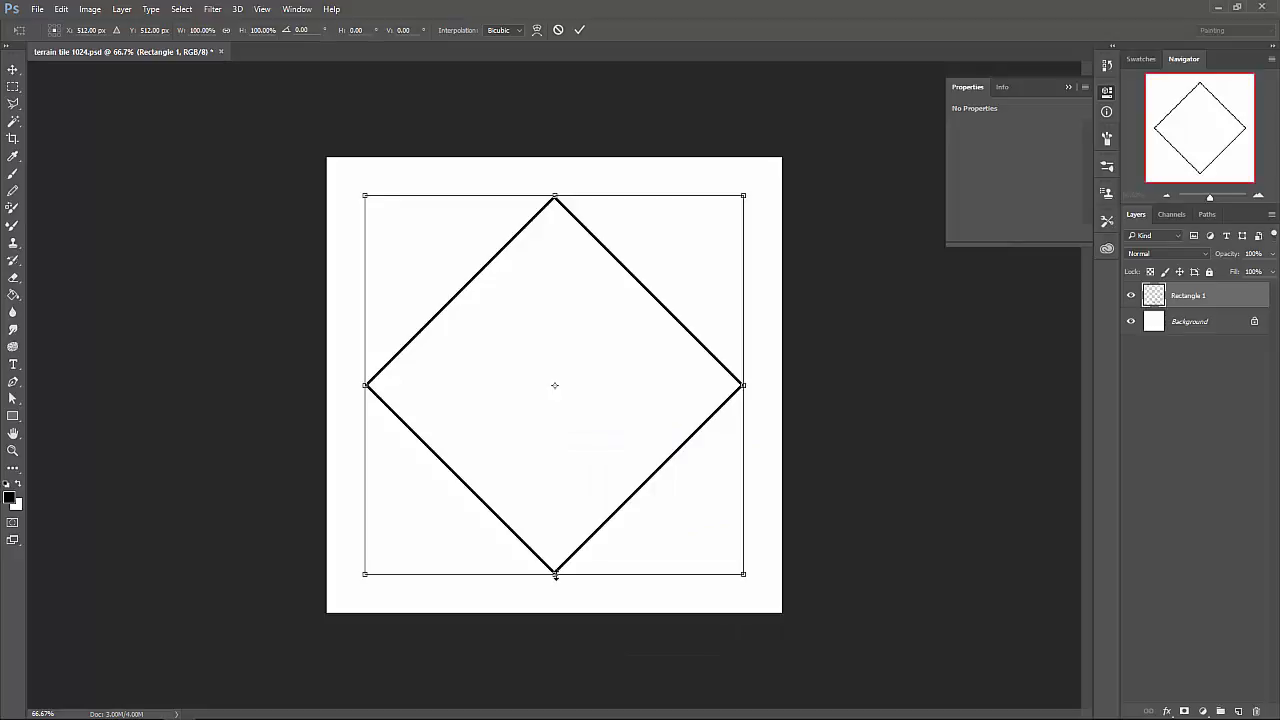
drag(555, 576, 577, 365)
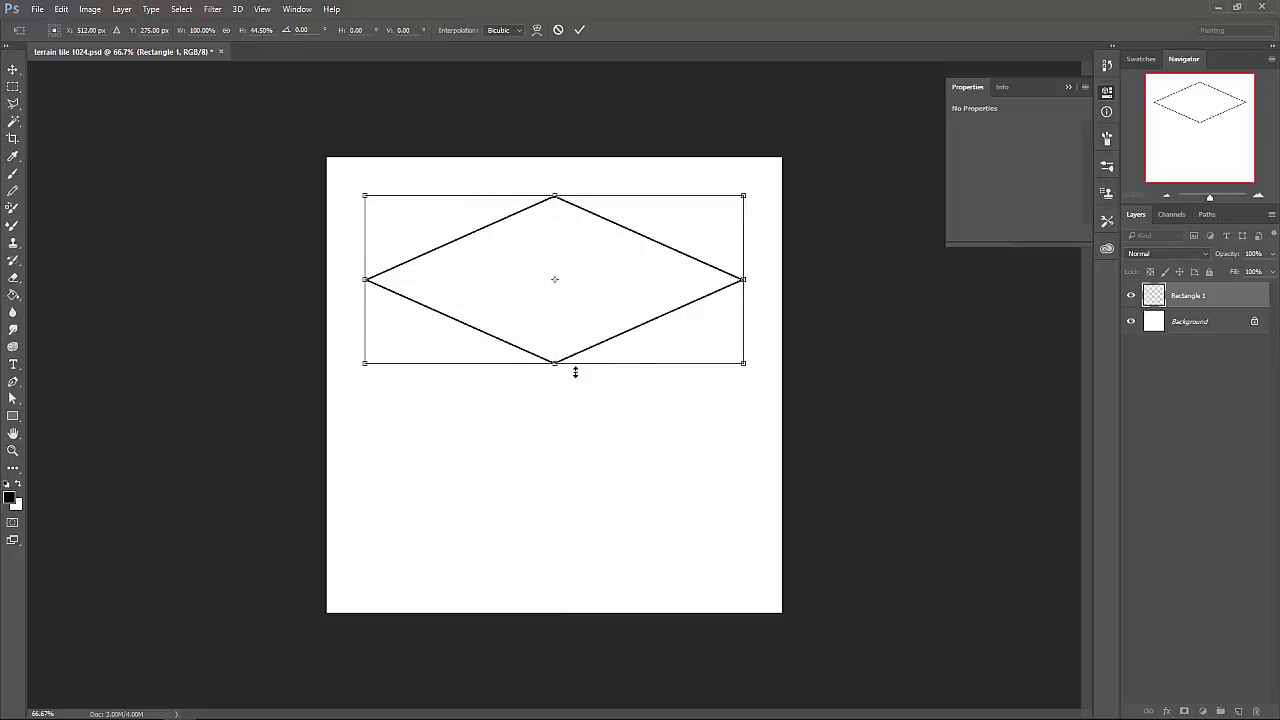
key(Return)
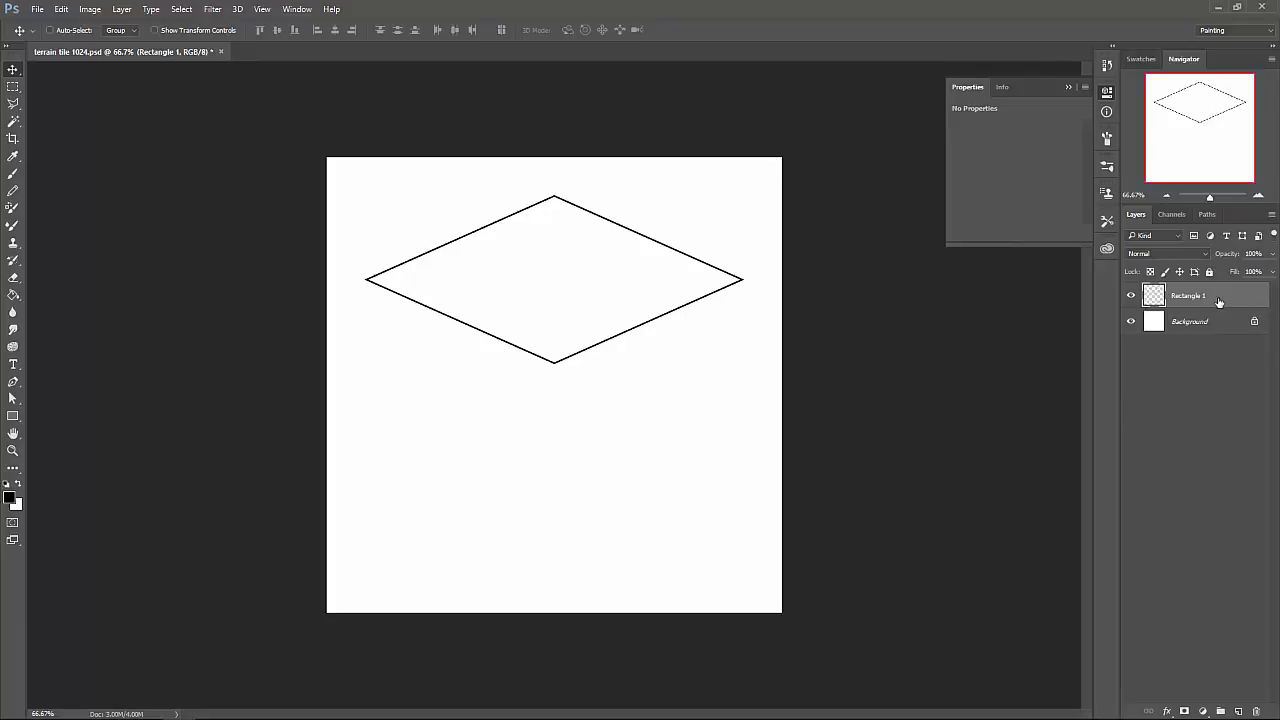
Duplicate the flattened diamond layer twice.
key(ctrl)
key(ctrl+j)
key(ctrl+j)
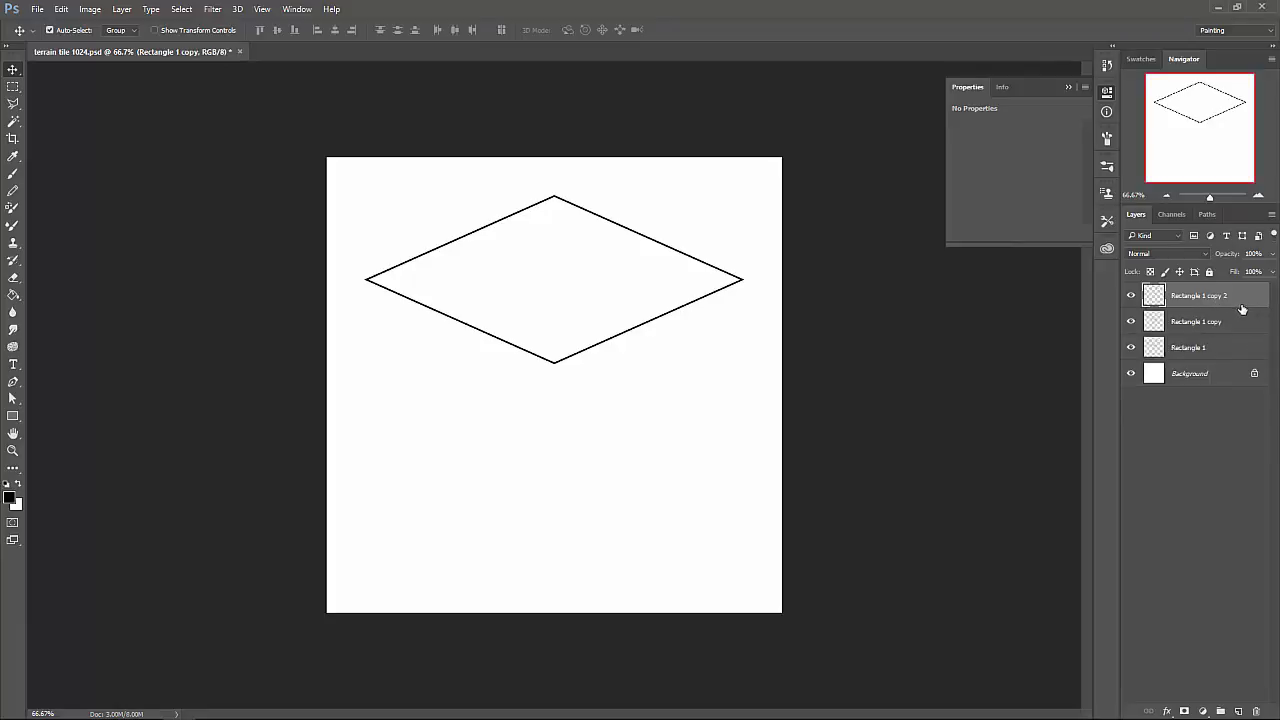
Move the Rectangle 1 diamond straight down about 1.42 in, aligning its upper corner with the canvas centre.
click(1190, 349)
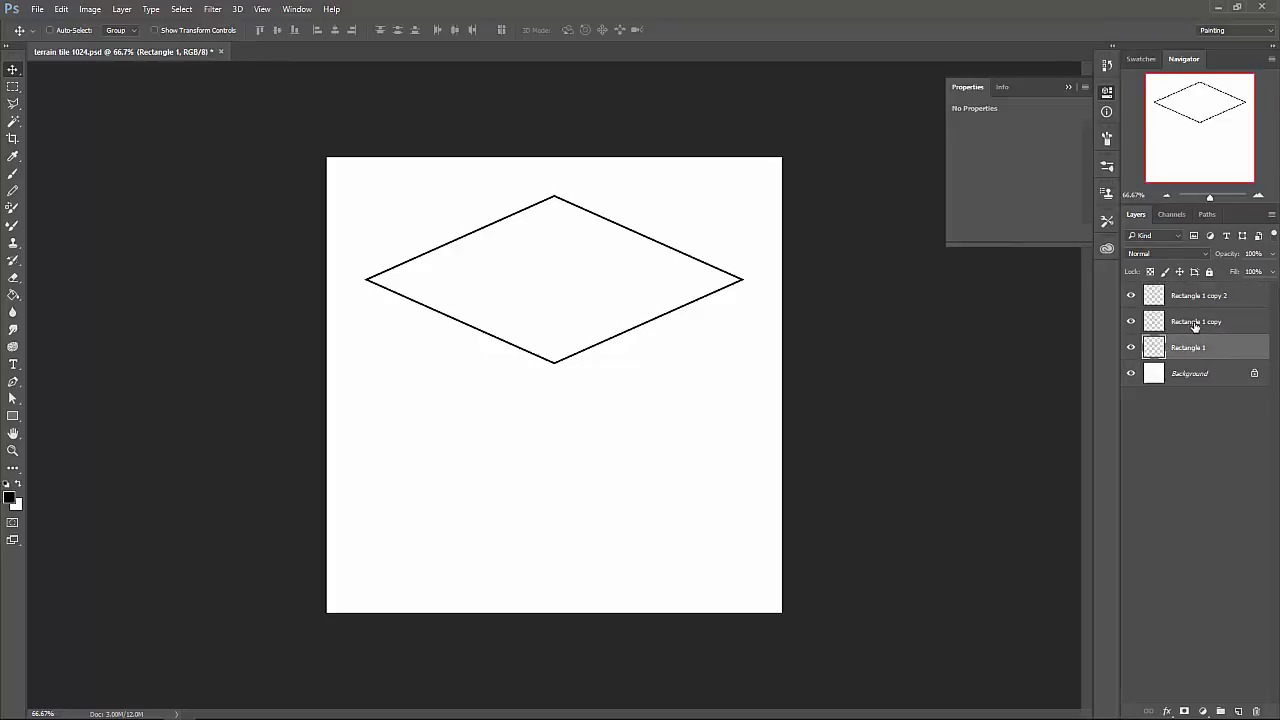
drag(629, 330, 620, 517)
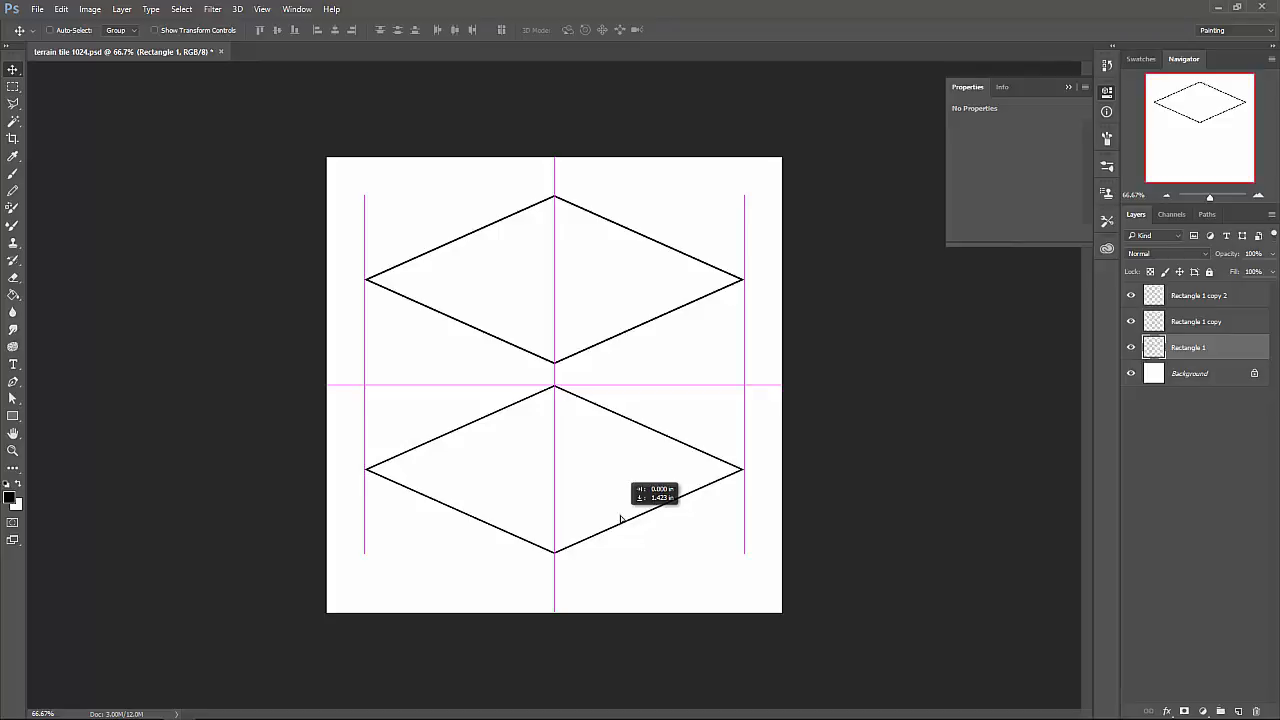
drag(620, 517, 622, 517)
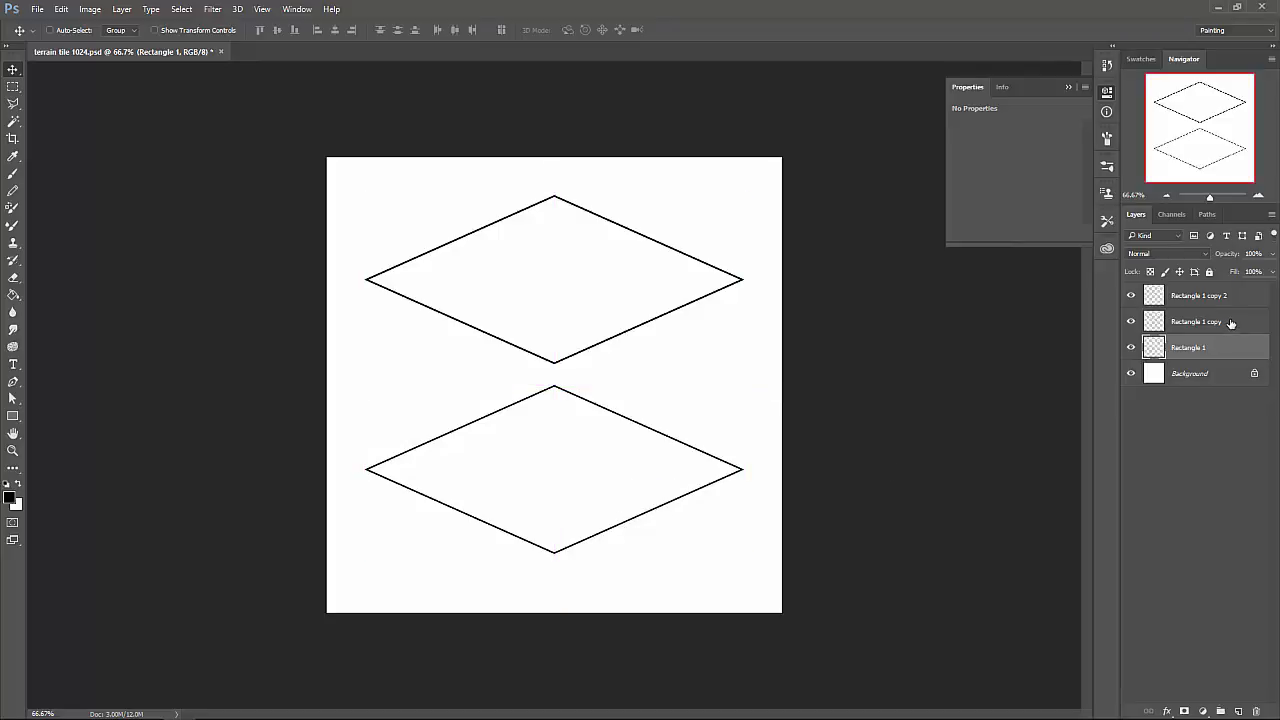
Move the Rectangle 1 copy diamond straight down about 0.4 in, between the upper and lower diamonds.
click(1213, 322)
drag(649, 311, 643, 360)
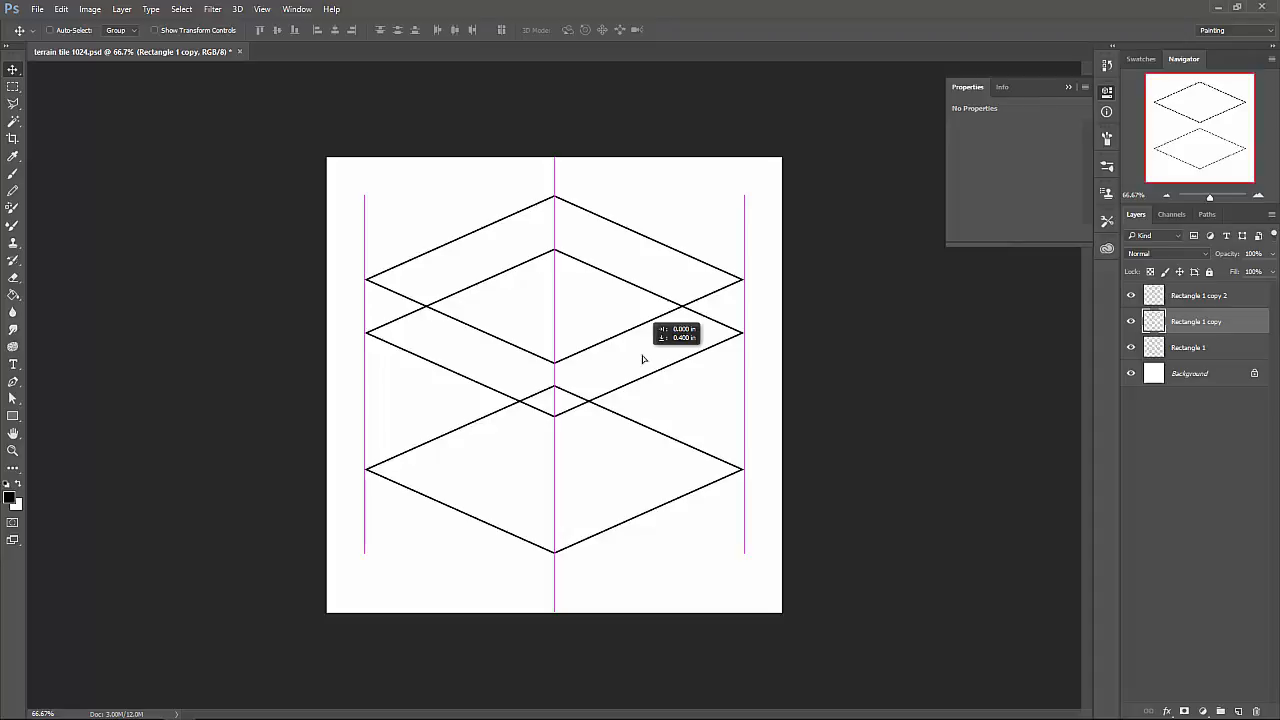
drag(643, 360, 643, 362)
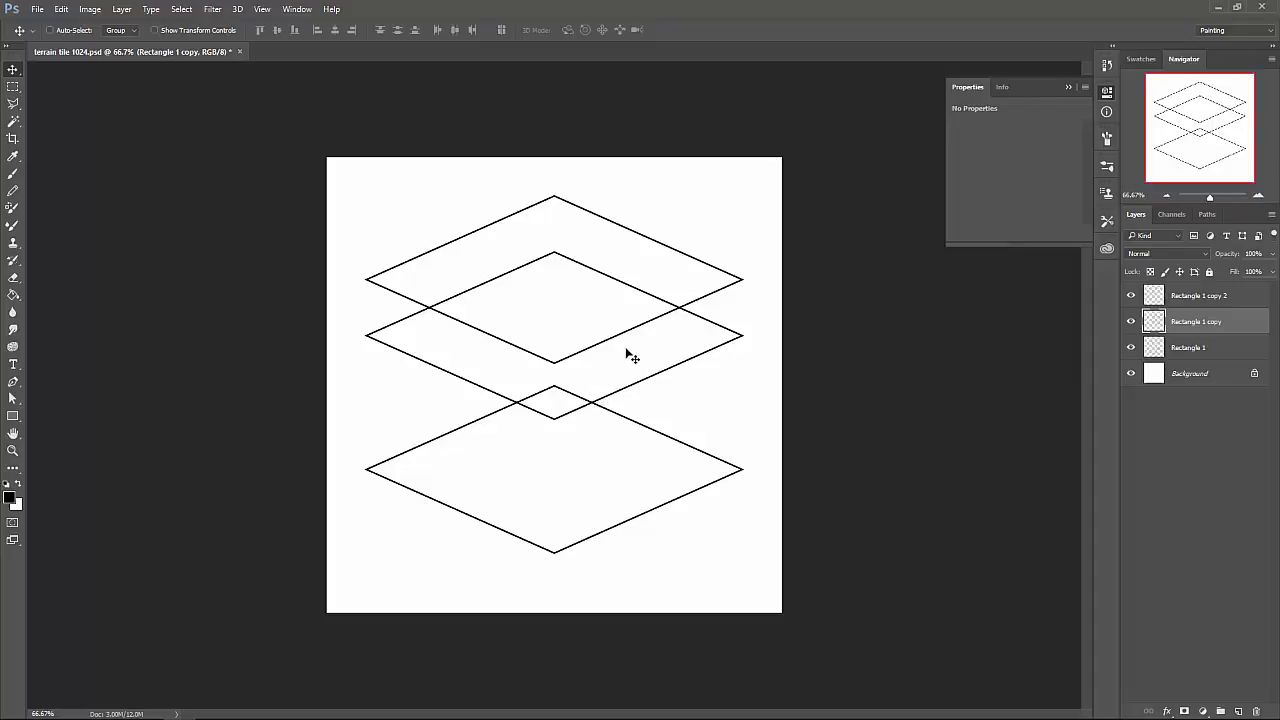
drag(618, 351, 628, 383)
key(ctrl+z)
Set up the Line tool with a solid black fill, no stroke and a 6 px weight.
click(13, 416)
click(66, 467)
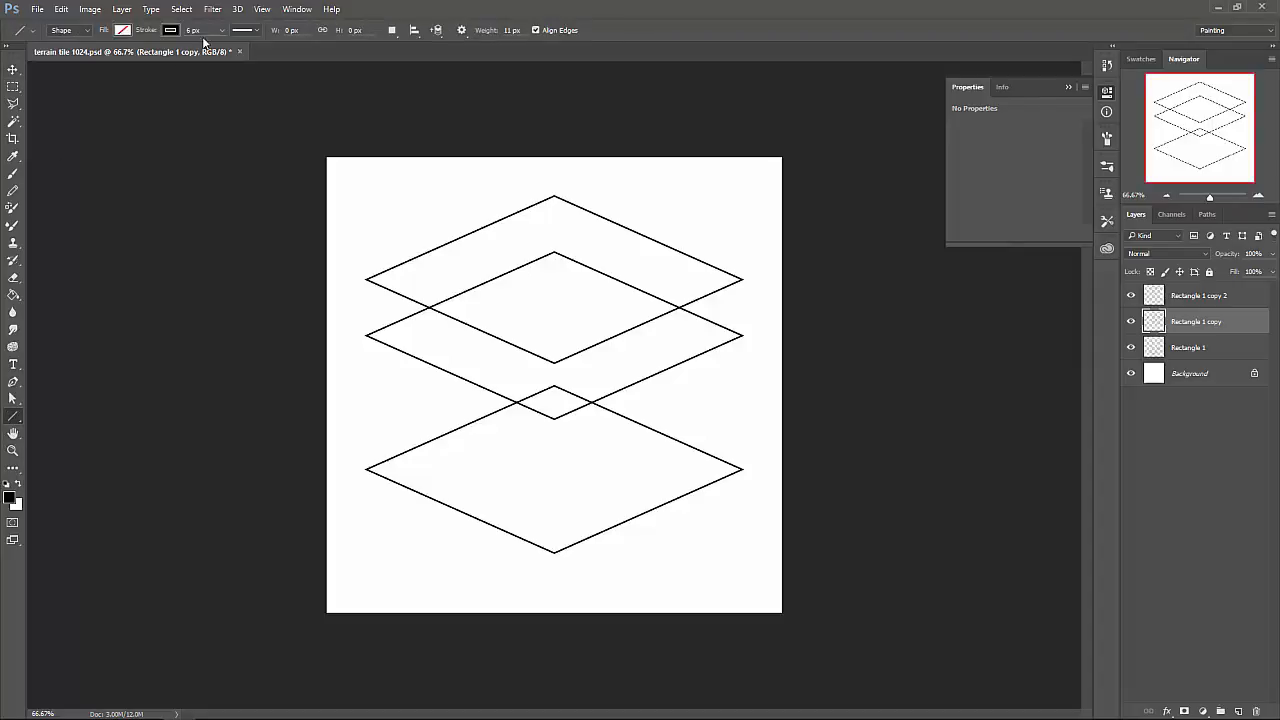
click(122, 30)
click(89, 55)
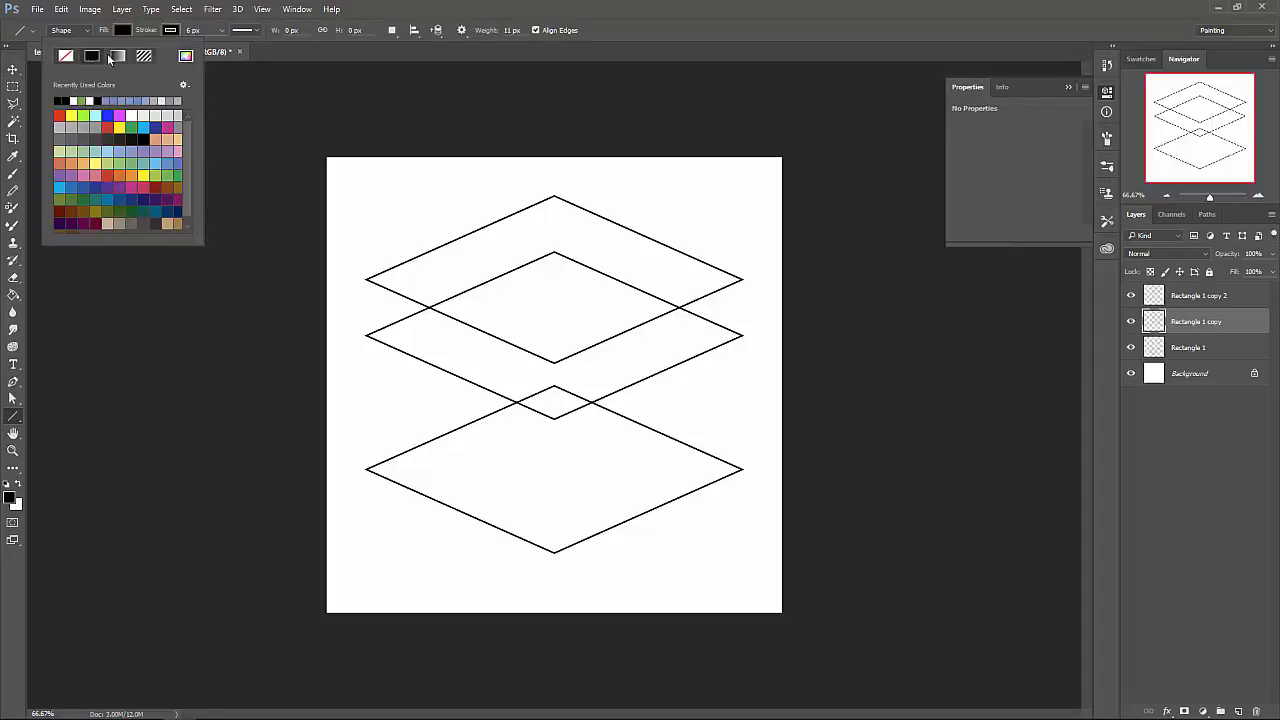
click(169, 30)
click(113, 55)
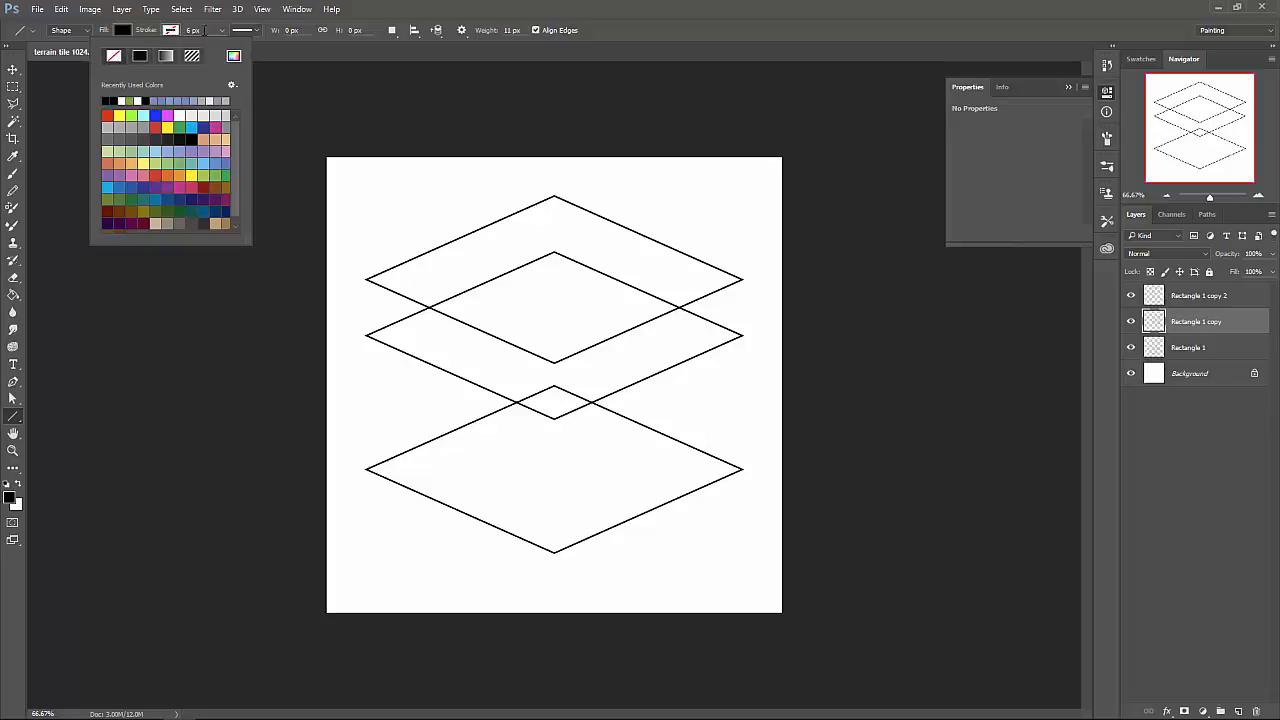
click(211, 23)
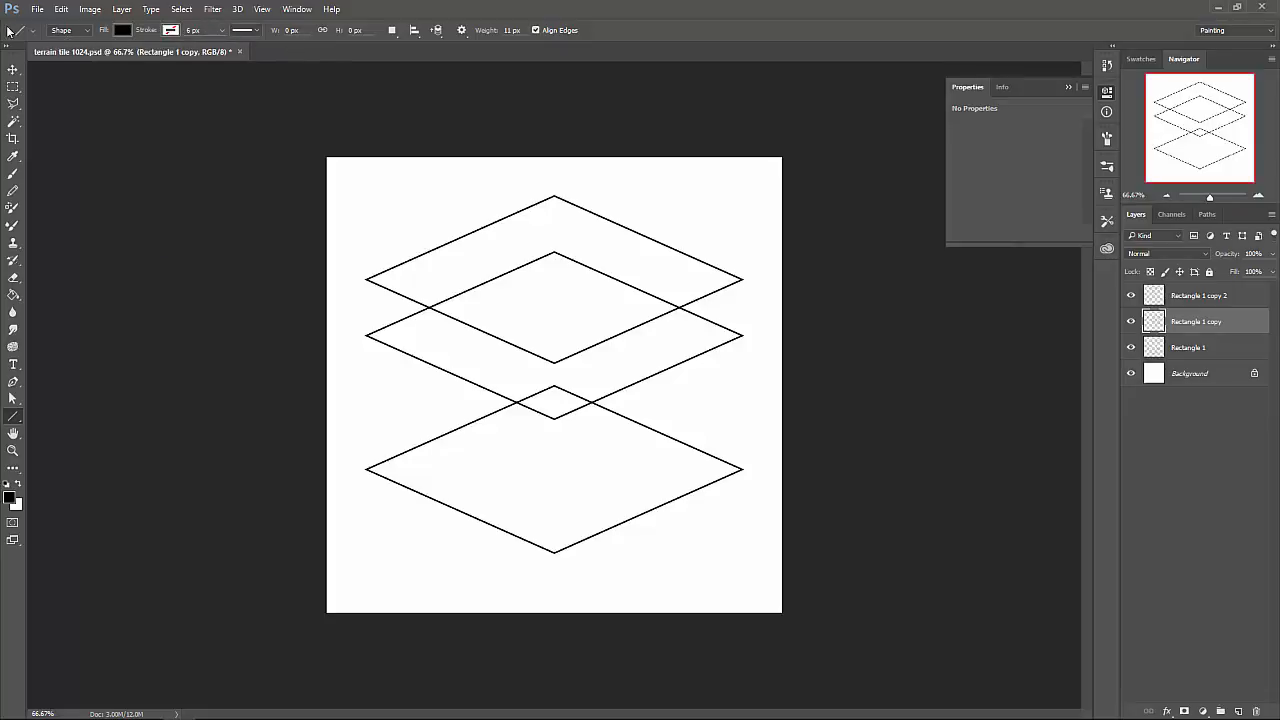
click(520, 30)
text(6)
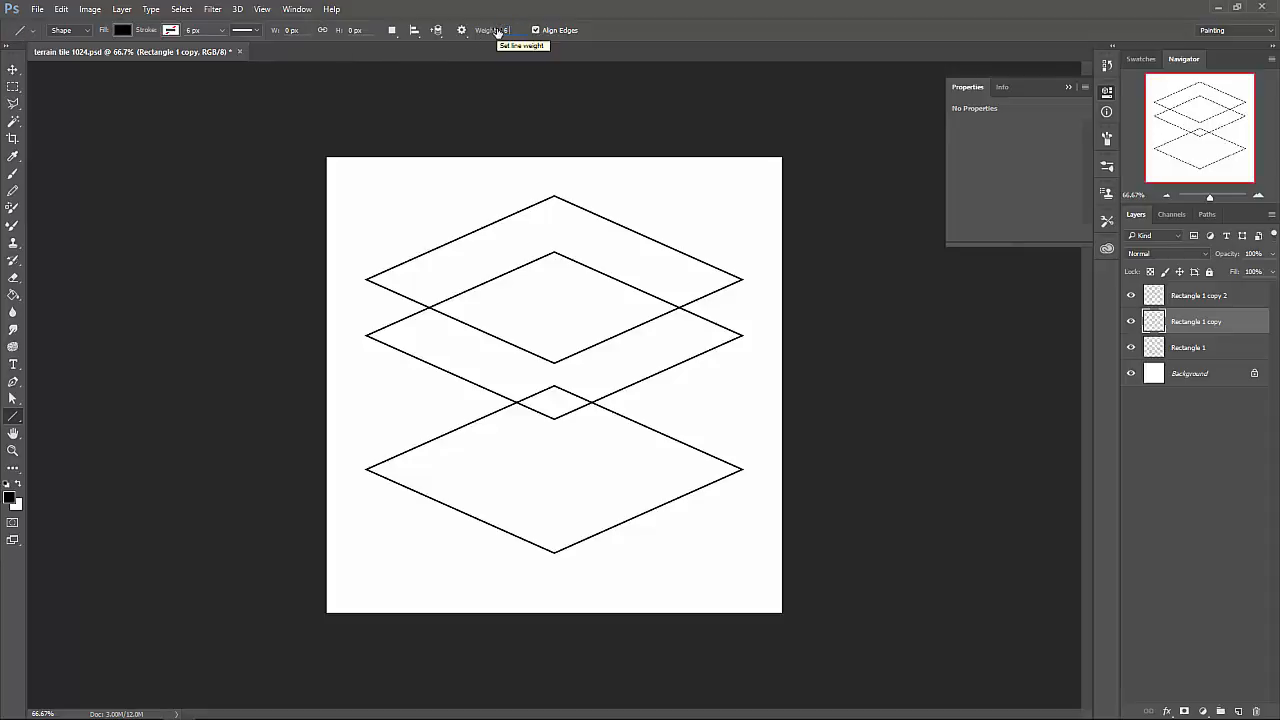
key(Return)
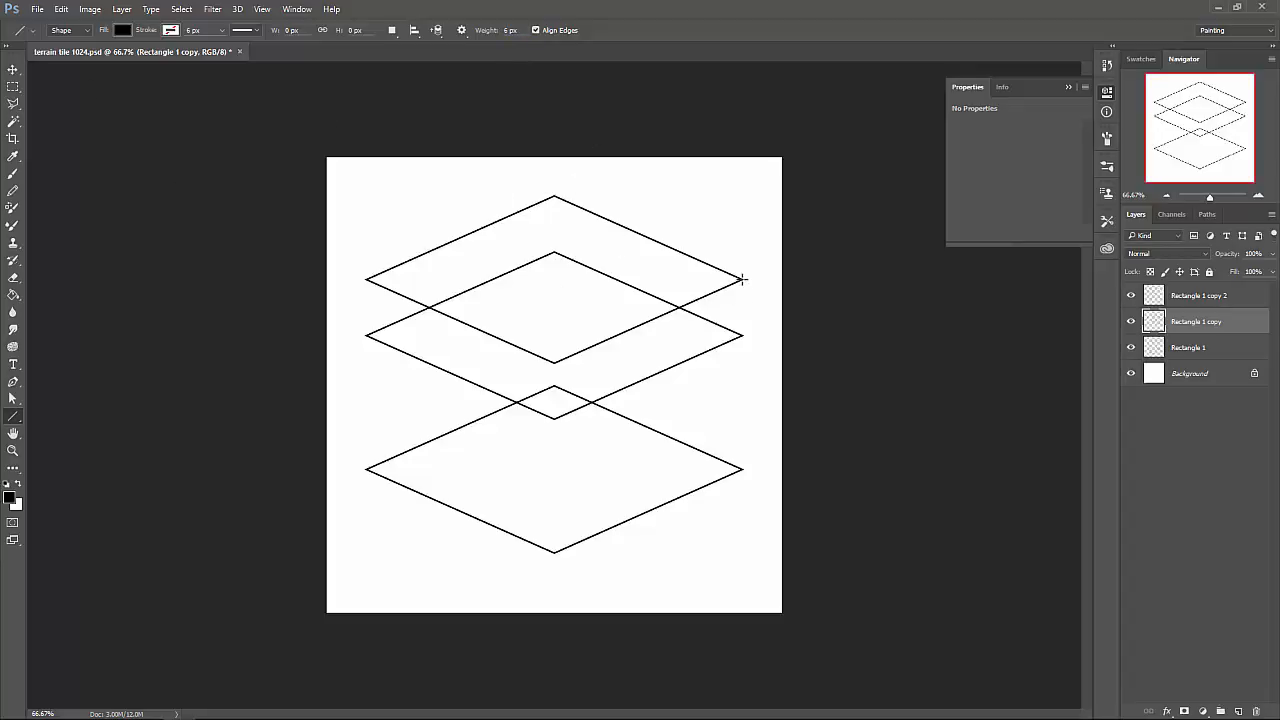
Make Rectangle 1 copy 2 the active layer and switch the Line tool from Shape to Pixels mode, undoing the trial line shape.
click(1238, 293)
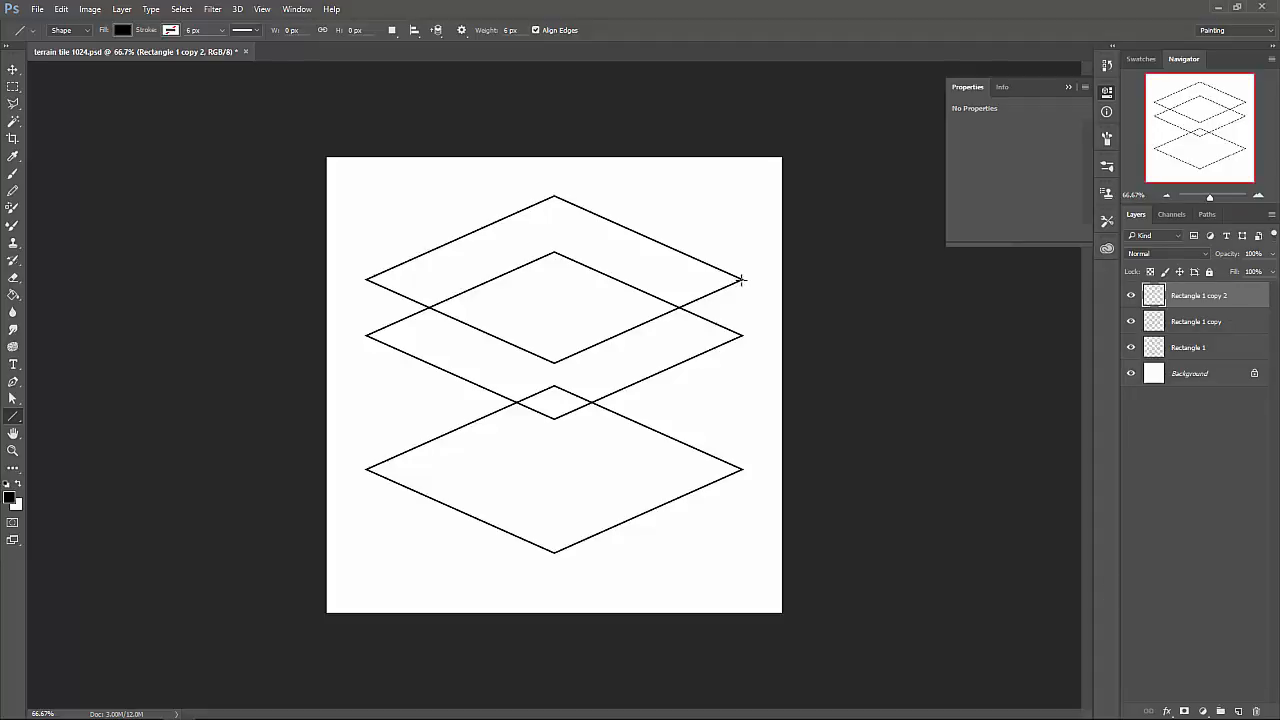
drag(741, 280, 741, 467)
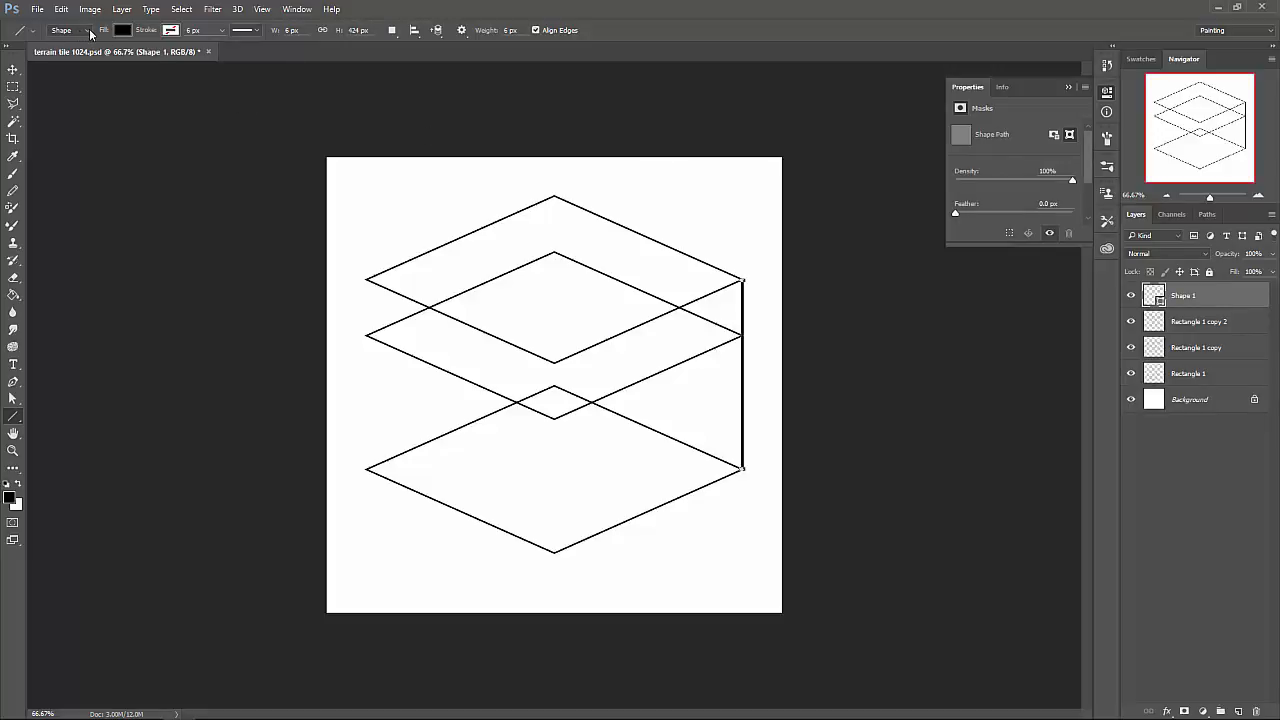
key(ctrl+z)
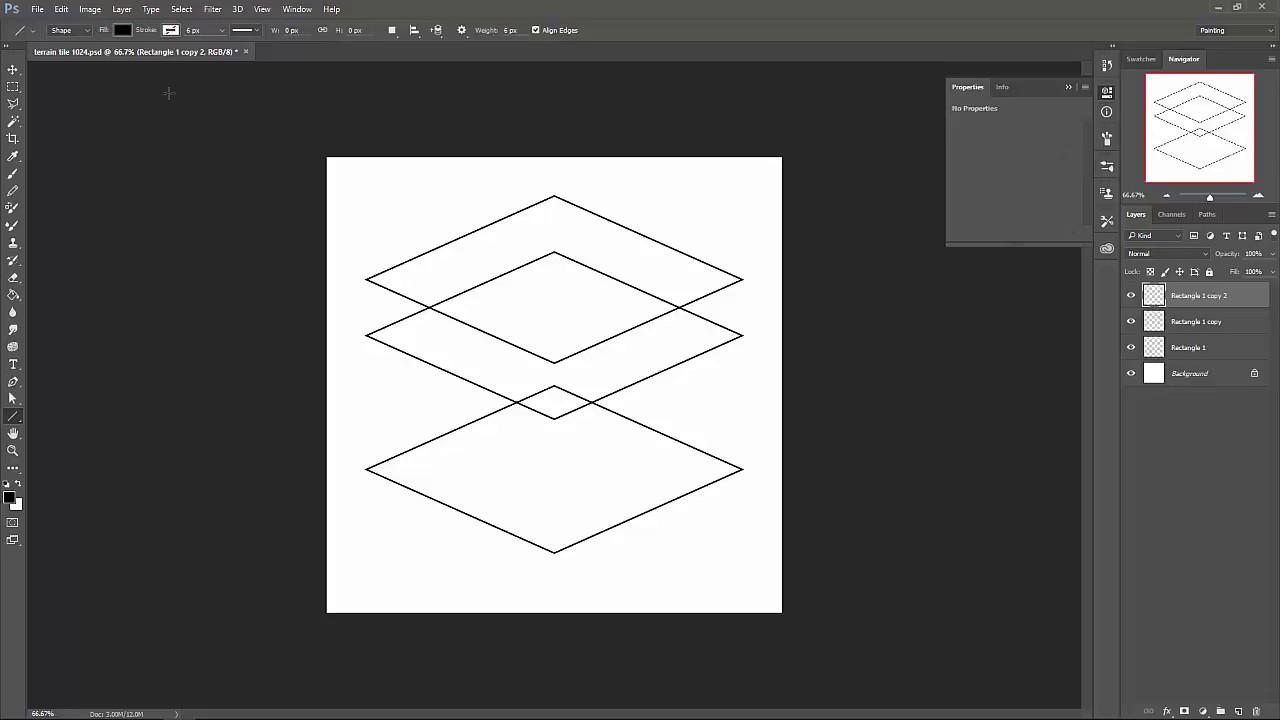
click(86, 34)
click(62, 63)
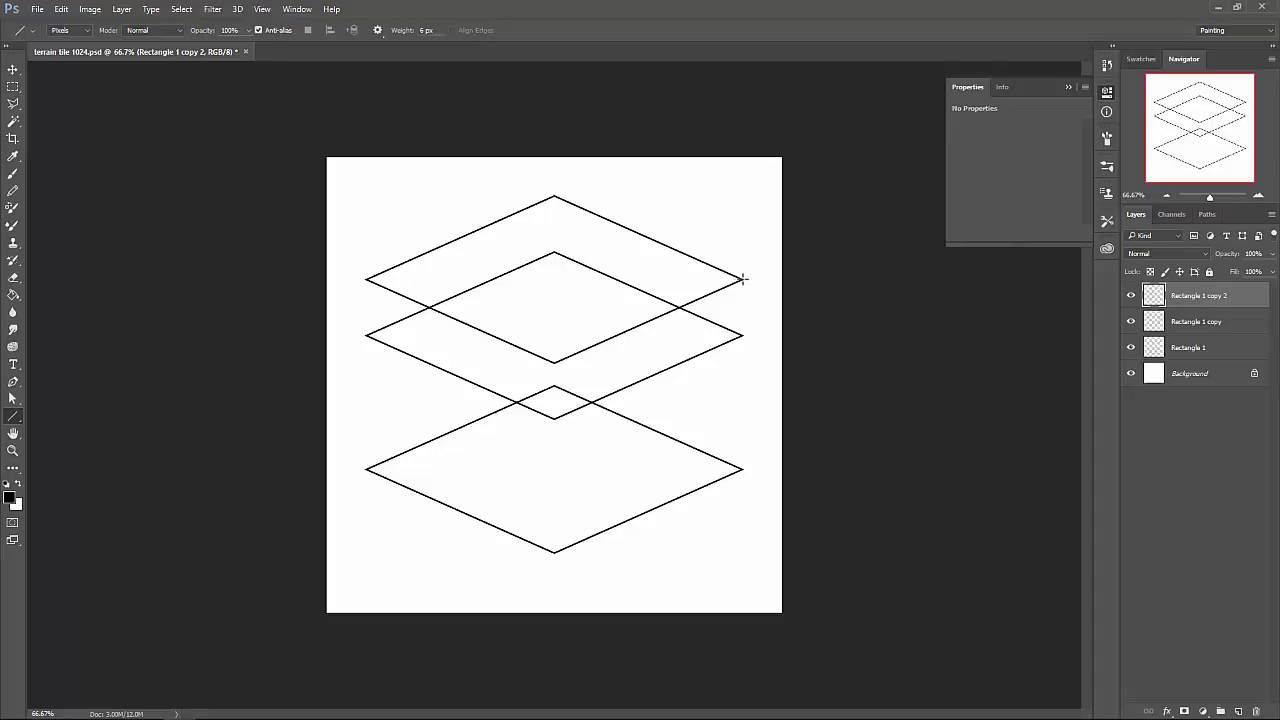
Draw three vertical 6 px lines joining the outer side corners and front corners of the top and bottom diamonds.
drag(743, 279, 744, 469)
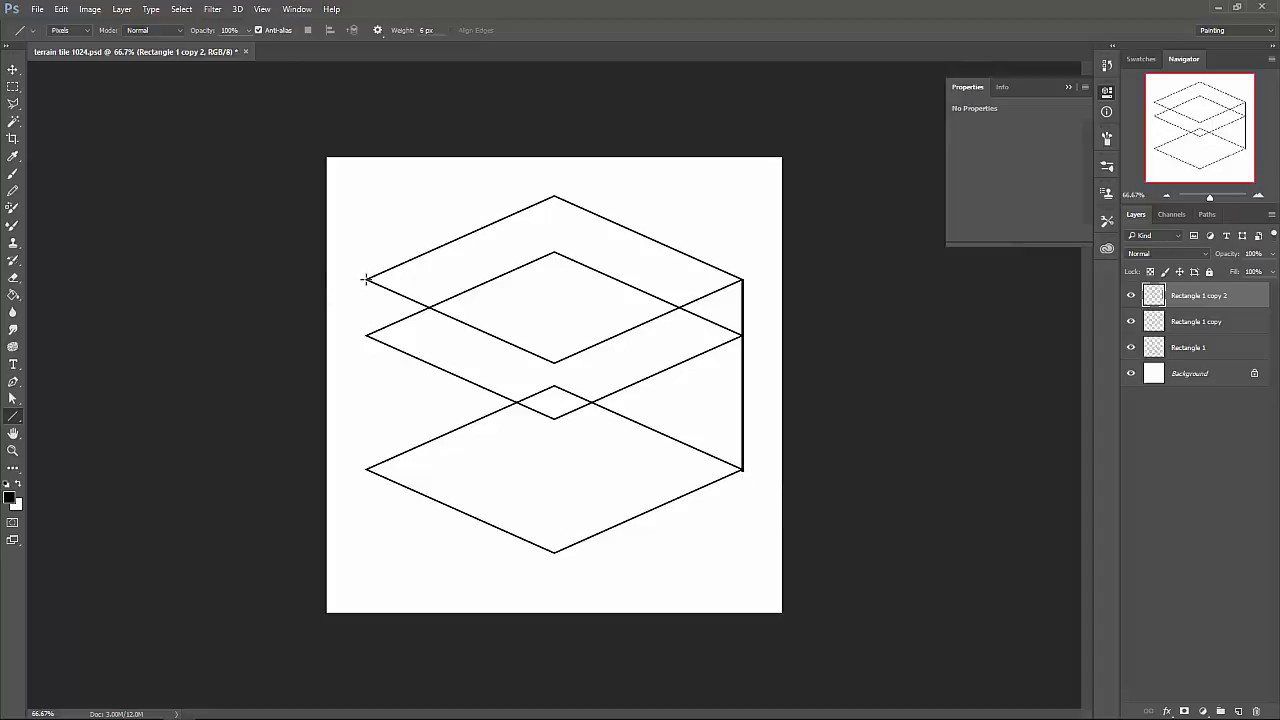
drag(366, 279, 381, 462)
drag(382, 468, 383, 469)
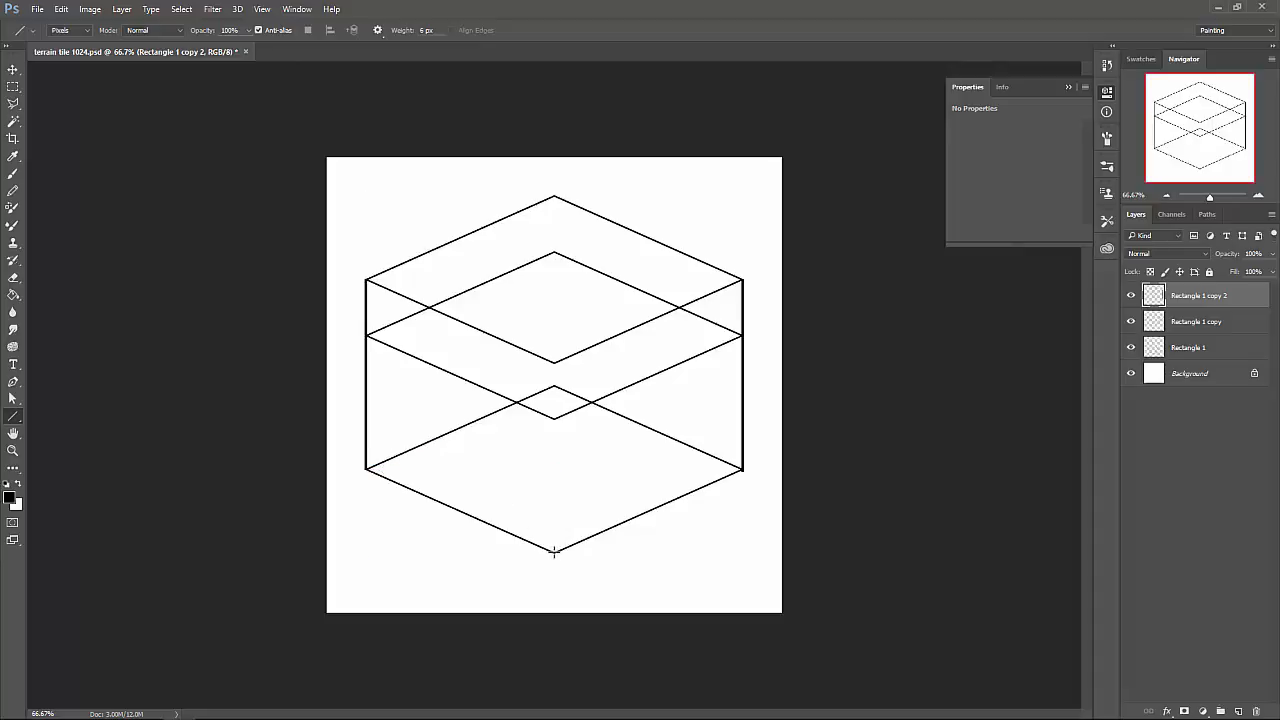
drag(554, 550, 554, 362)
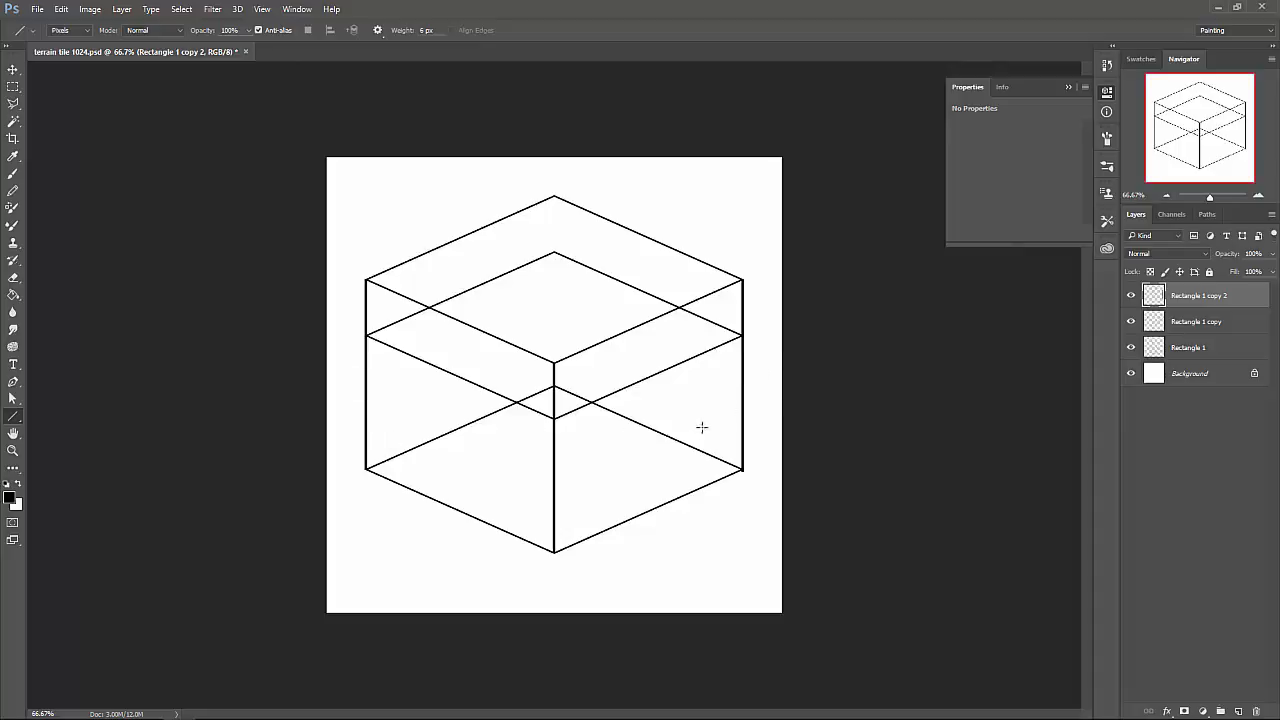
Merge the three rectangle outline layers into one and hide the white Background layer.
shift+click(1241, 350)
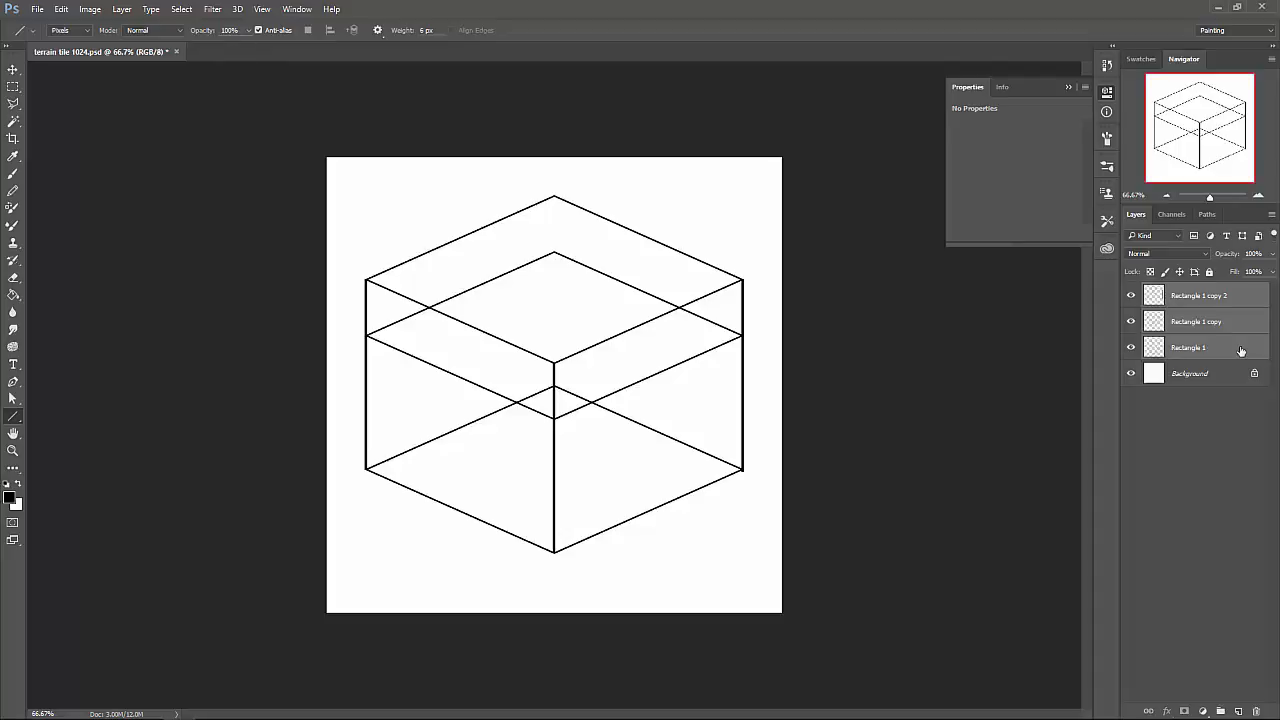
right_click(1241, 352)
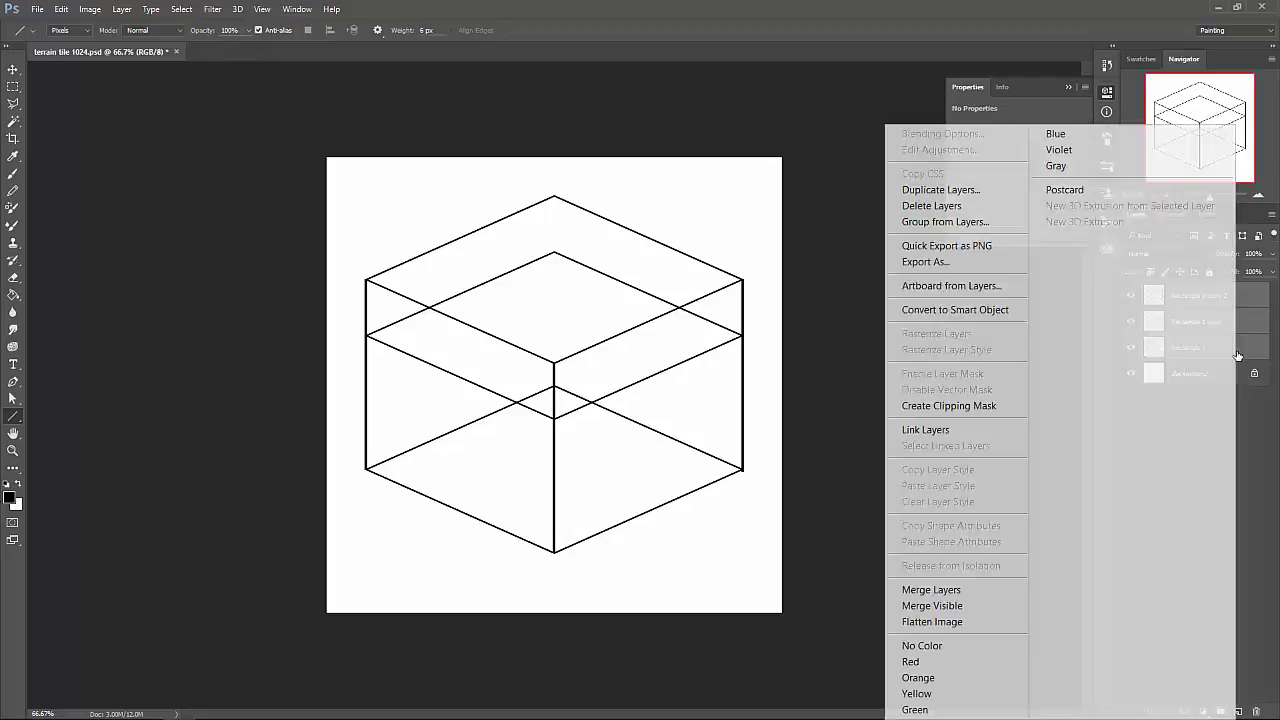
click(909, 590)
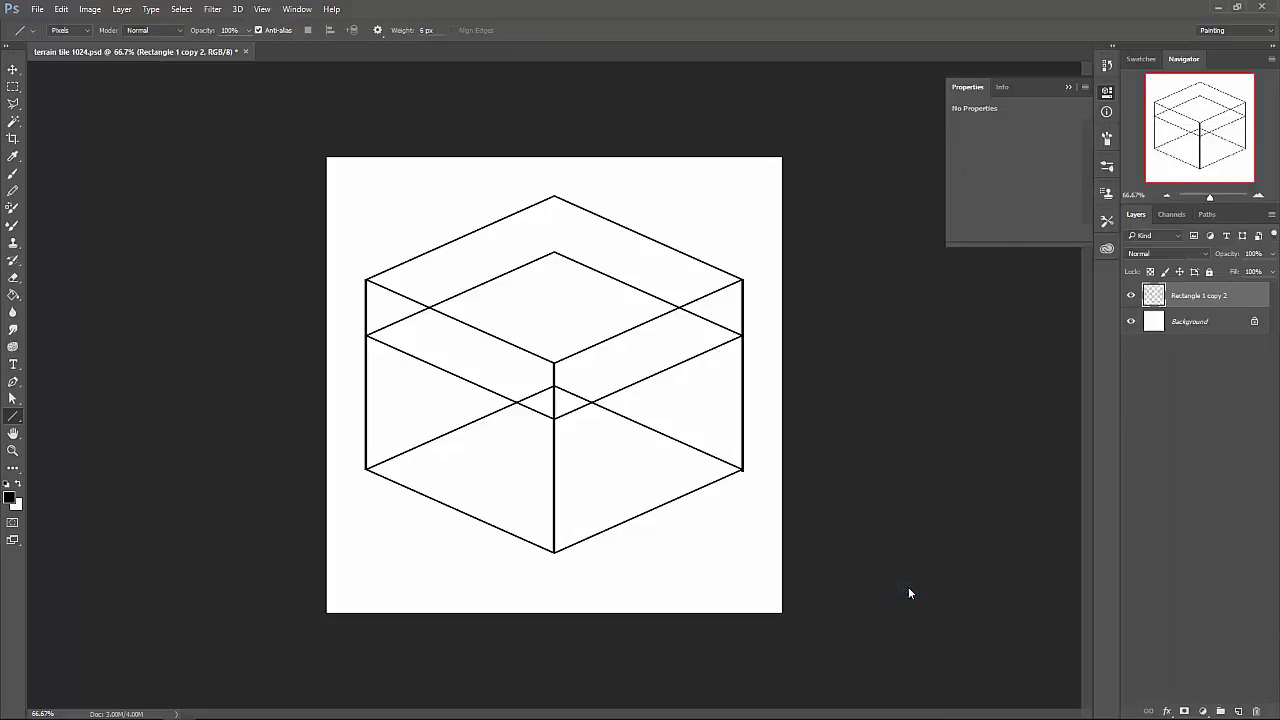
click(1131, 295)
click(1131, 319)
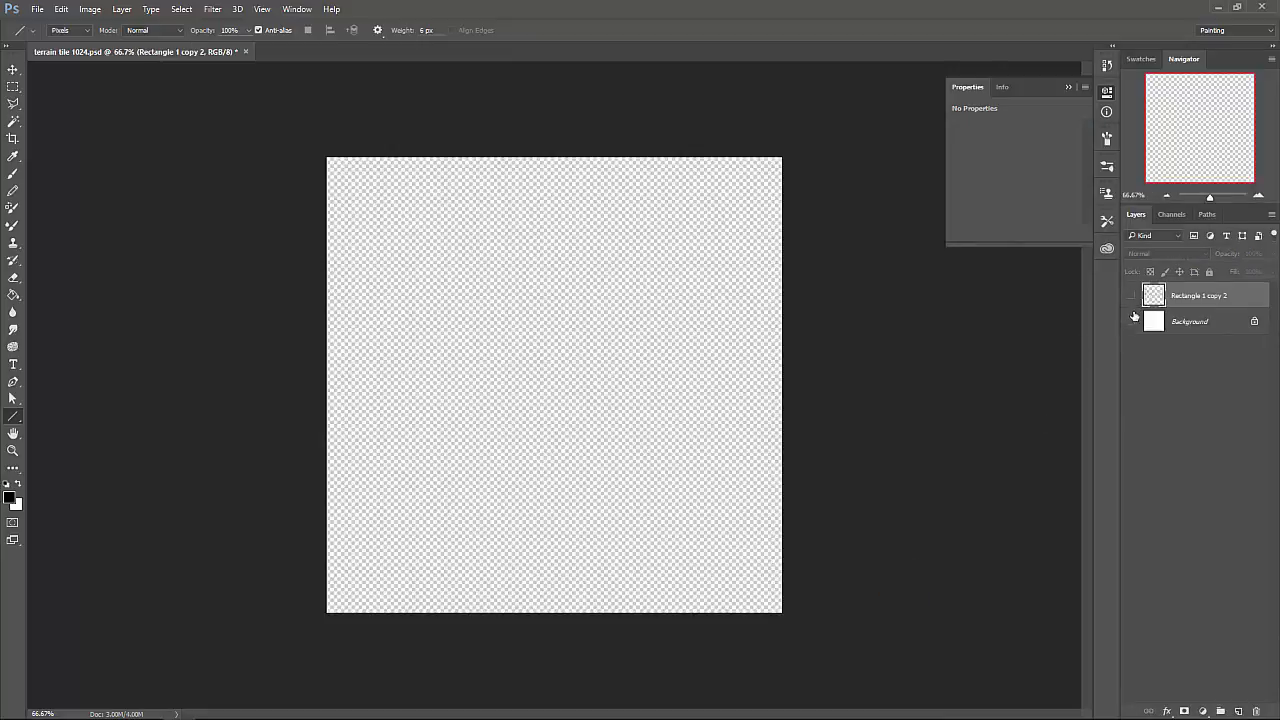
click(1131, 295)
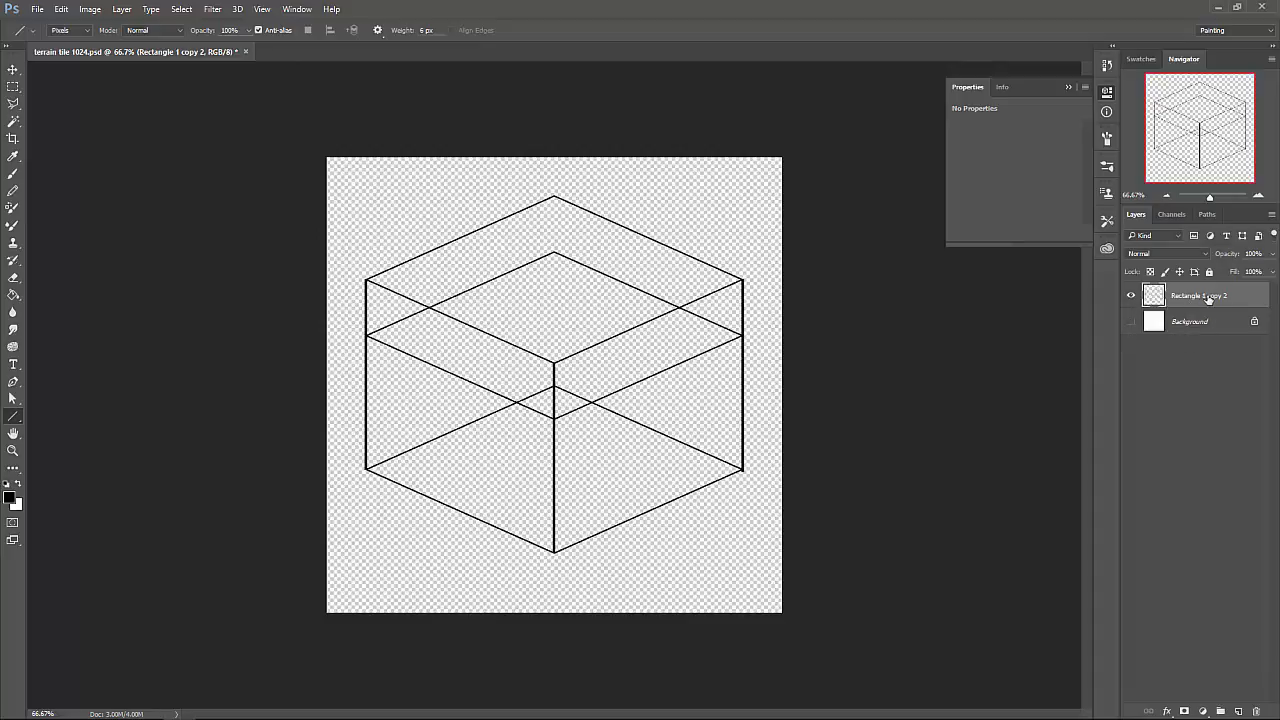
click(1131, 295)
click(1131, 295)
Lasso the bottom diamond's hidden back edge inside the cube's left face, delete it and clear the selection.
click(13, 103)
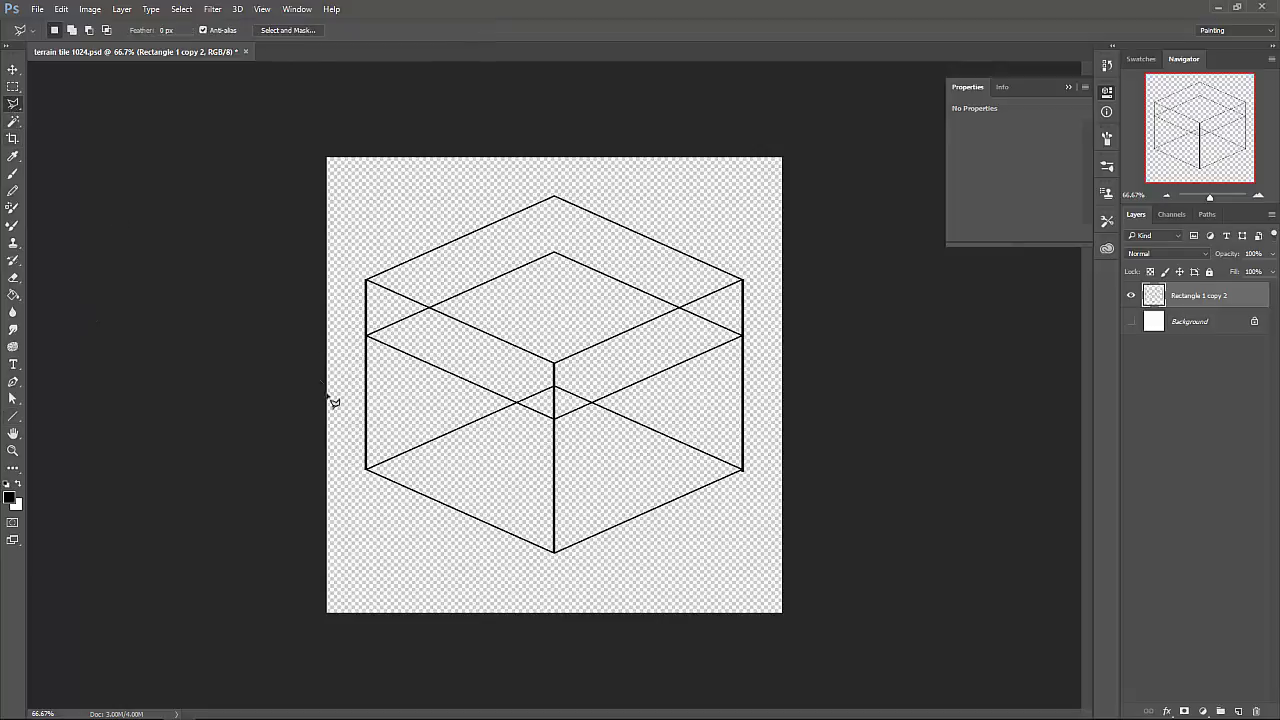
click(367, 467)
click(516, 405)
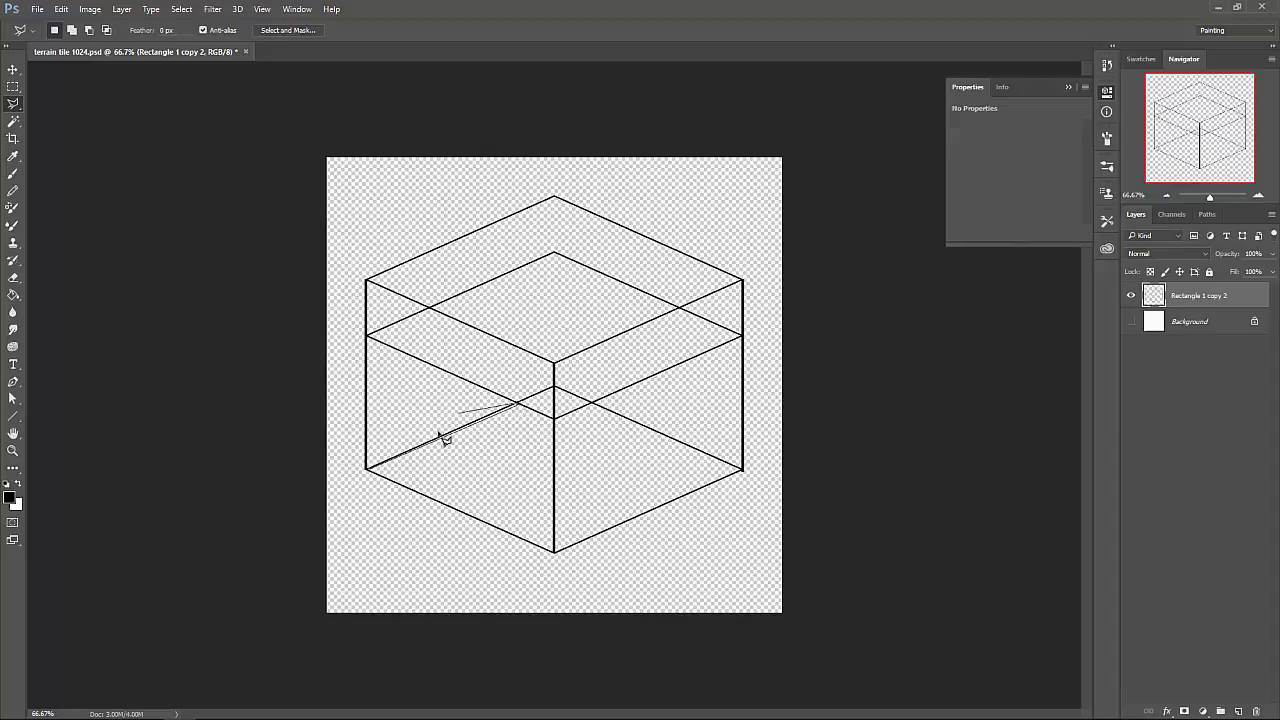
click(369, 468)
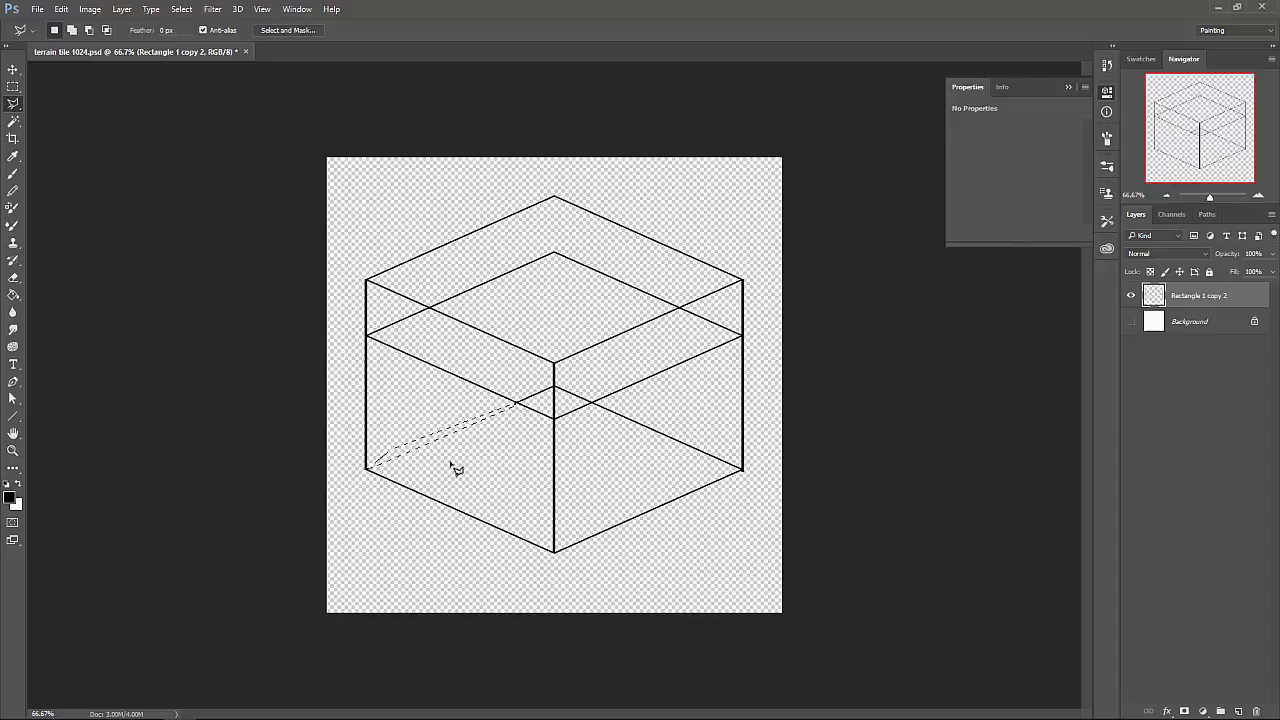
key(m)
click(494, 443)
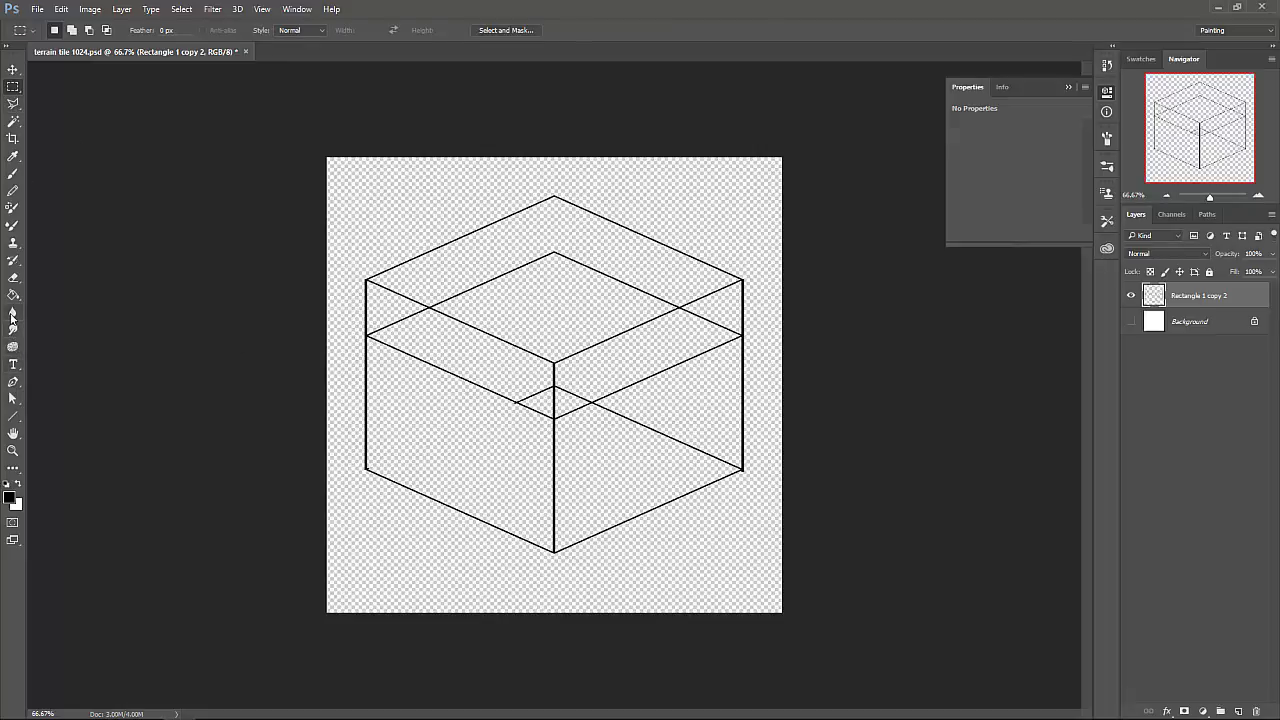
Set the Eraser to Block mode and erase the middle diamond's back edges inside the top face.
click(13, 278)
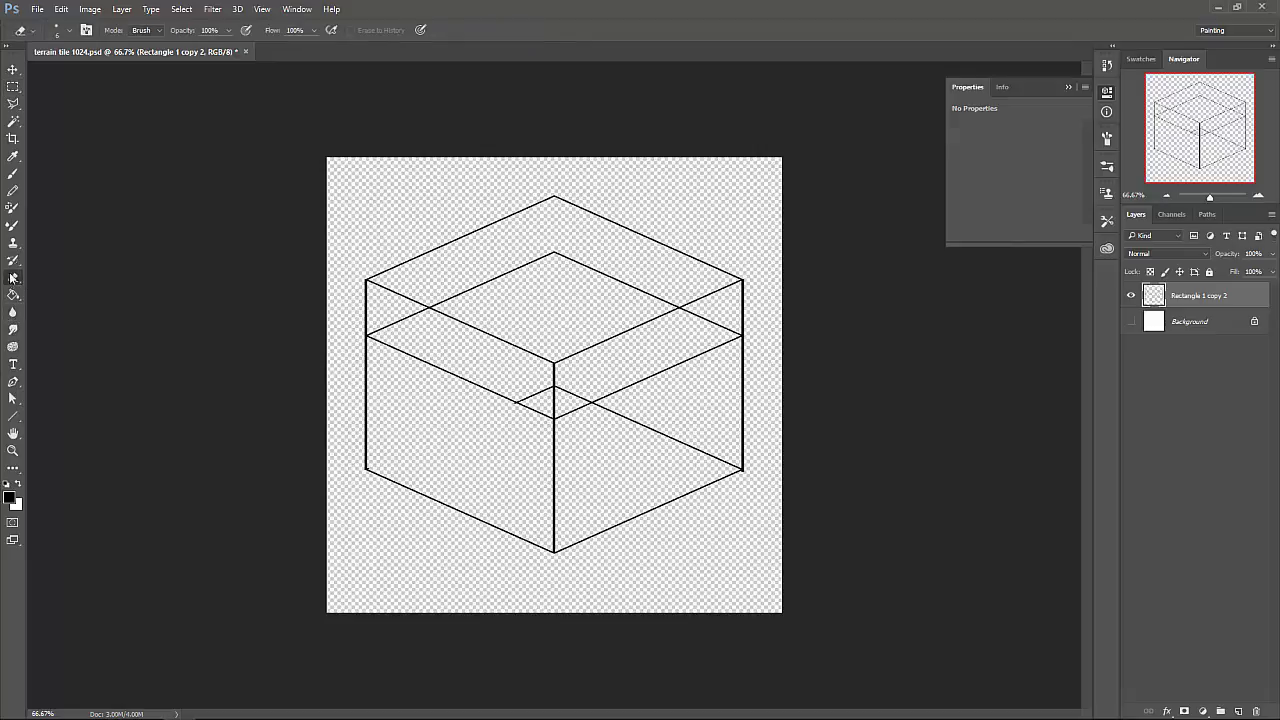
click(161, 34)
click(146, 54)
mouse_move(437, 301)
mouse_down()
mouse_move(554, 250)
mouse_move(672, 302)
mouse_up()
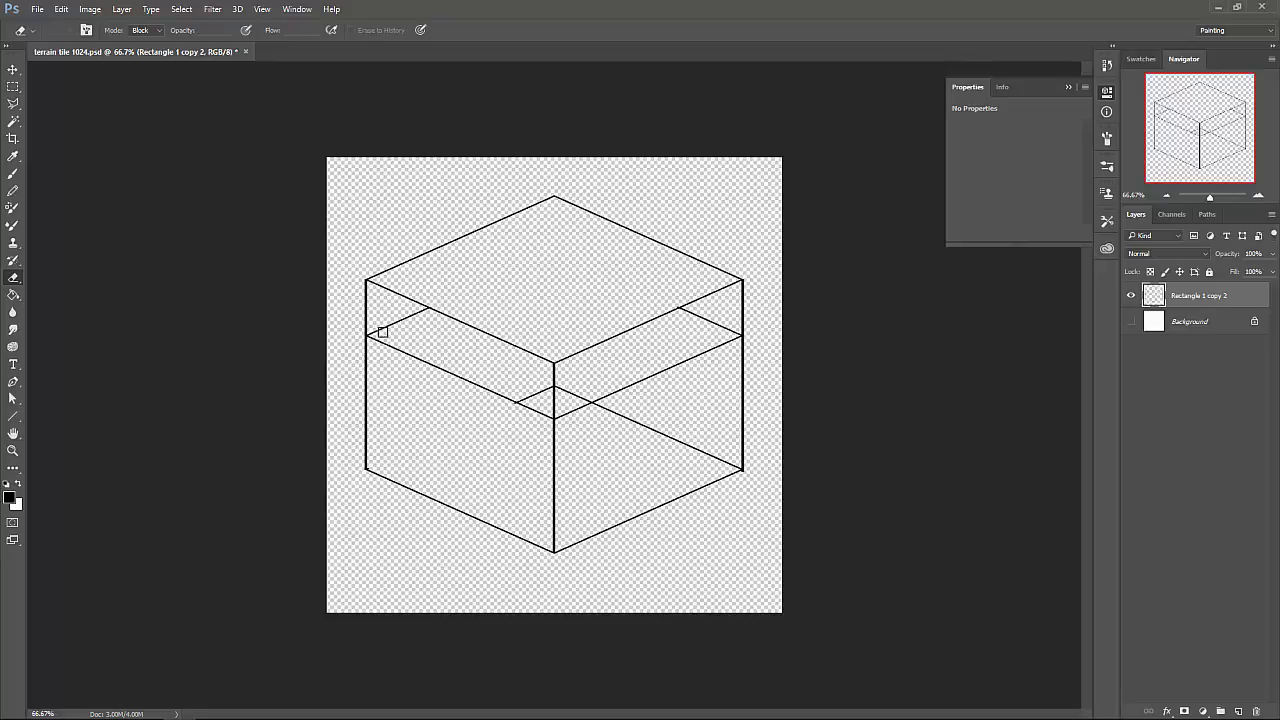
Erase the leftover back-edge stubs in the upper side bands, including those around the front vertical edge.
mouse_move(374, 334)
mouse_down()
mouse_move(415, 315)
mouse_move(531, 380)
mouse_move(531, 394)
mouse_move(540, 386)
mouse_up()
drag(531, 391, 525, 396)
drag(560, 385, 585, 396)
drag(696, 314, 733, 329)
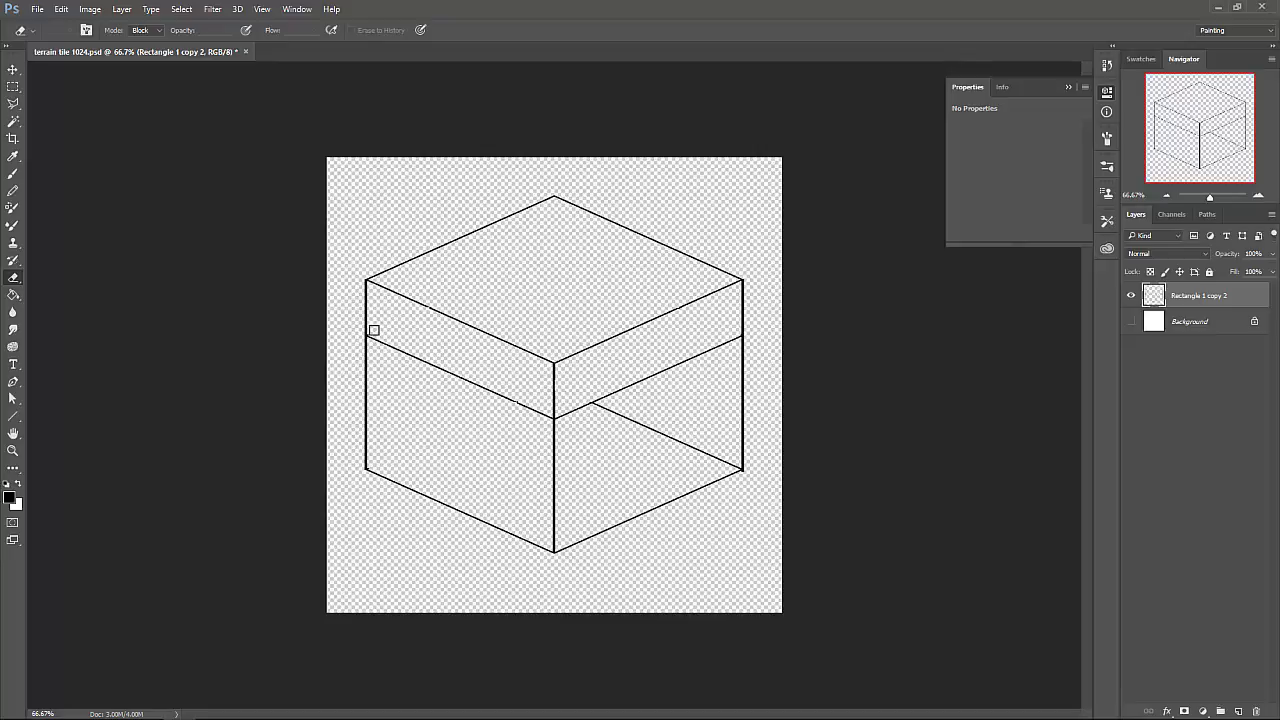
Erase the bottom diamond's back edge inside the right face and trim the outer right vertical edge with straight eraser strokes.
click(599, 409)
shift+click(735, 464)
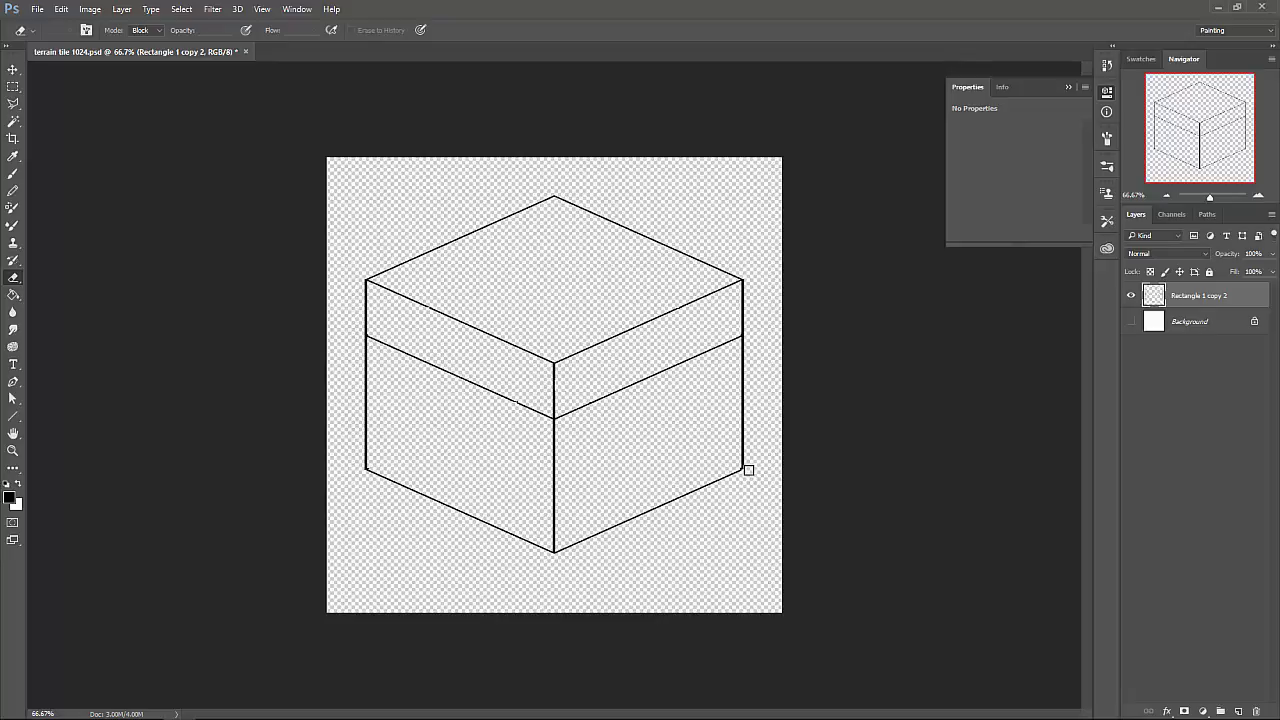
shift+click(750, 272)
key(ctrl+z)
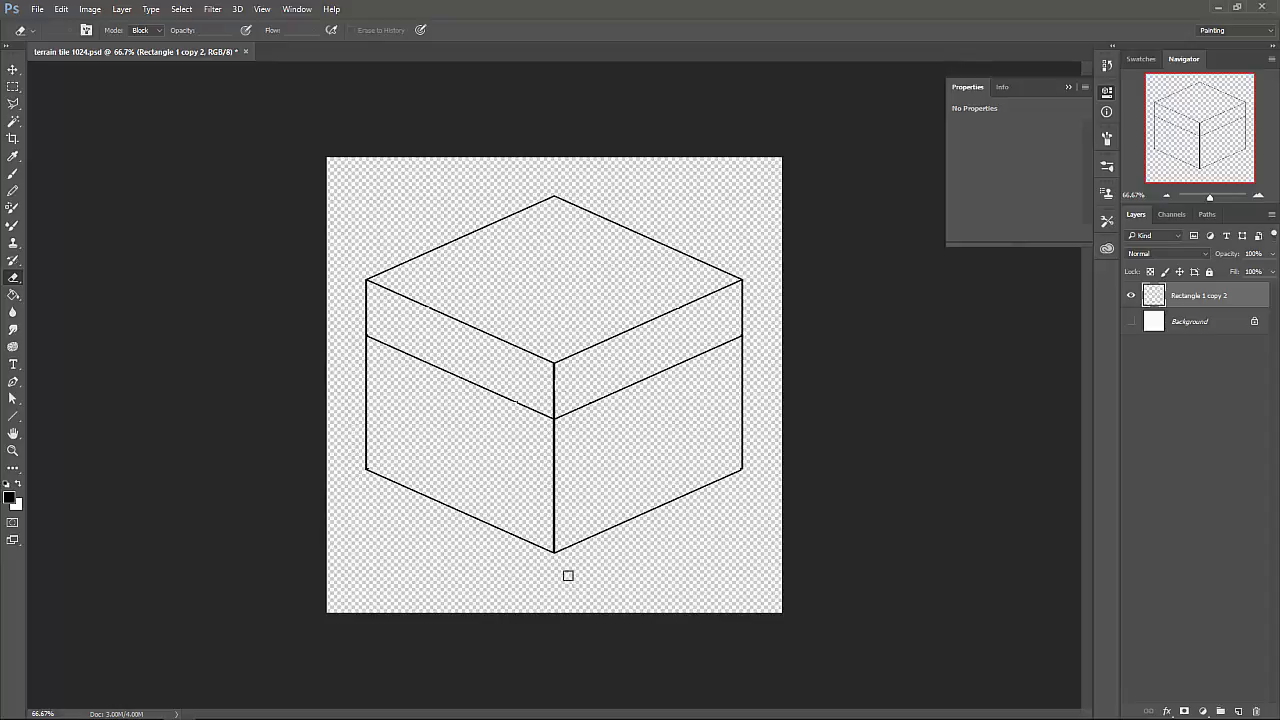
Make the Background layer visible again and save the document.
key(ctrl+plus)
key(ctrl+minus)
key(ctrl+minus)
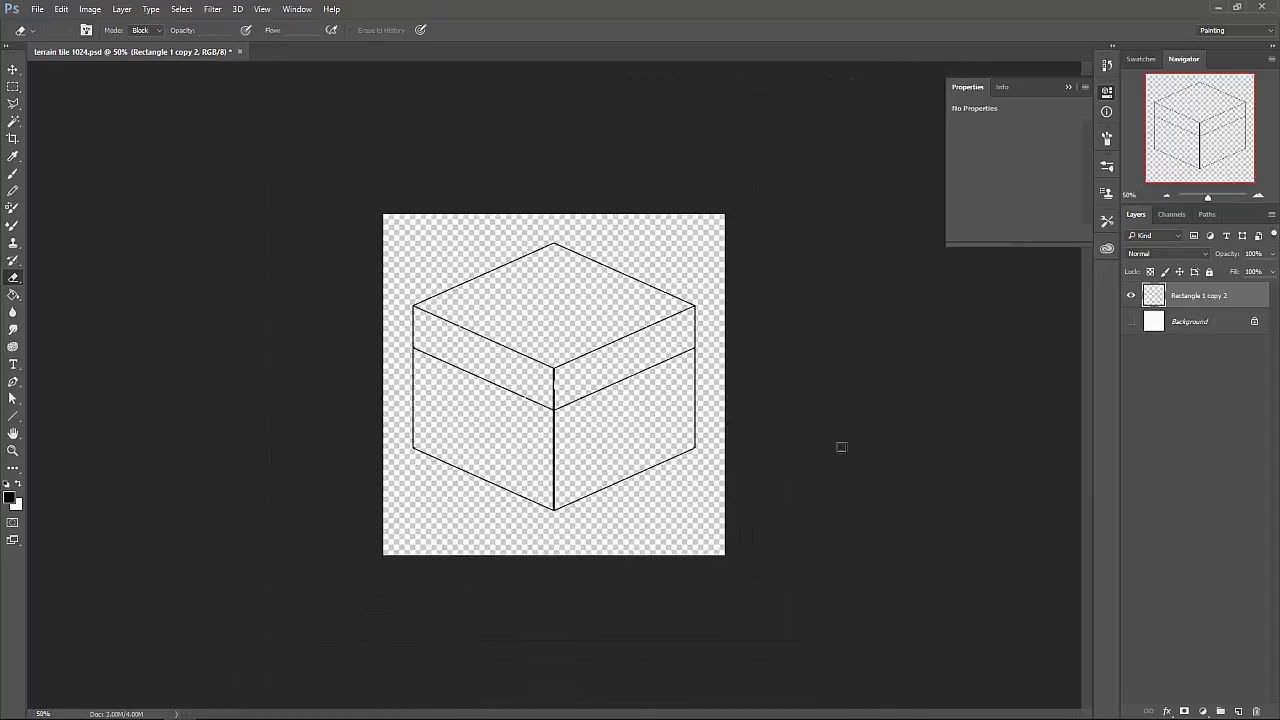
click(1131, 321)
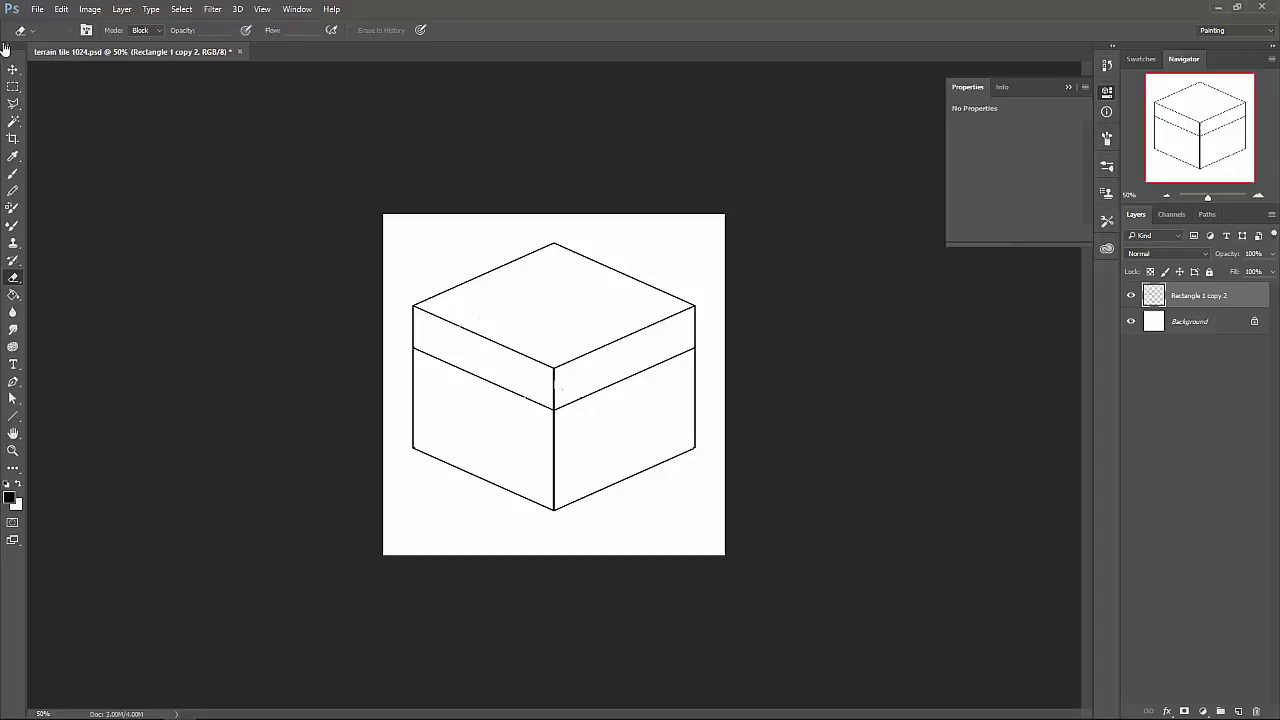
click(37, 9)
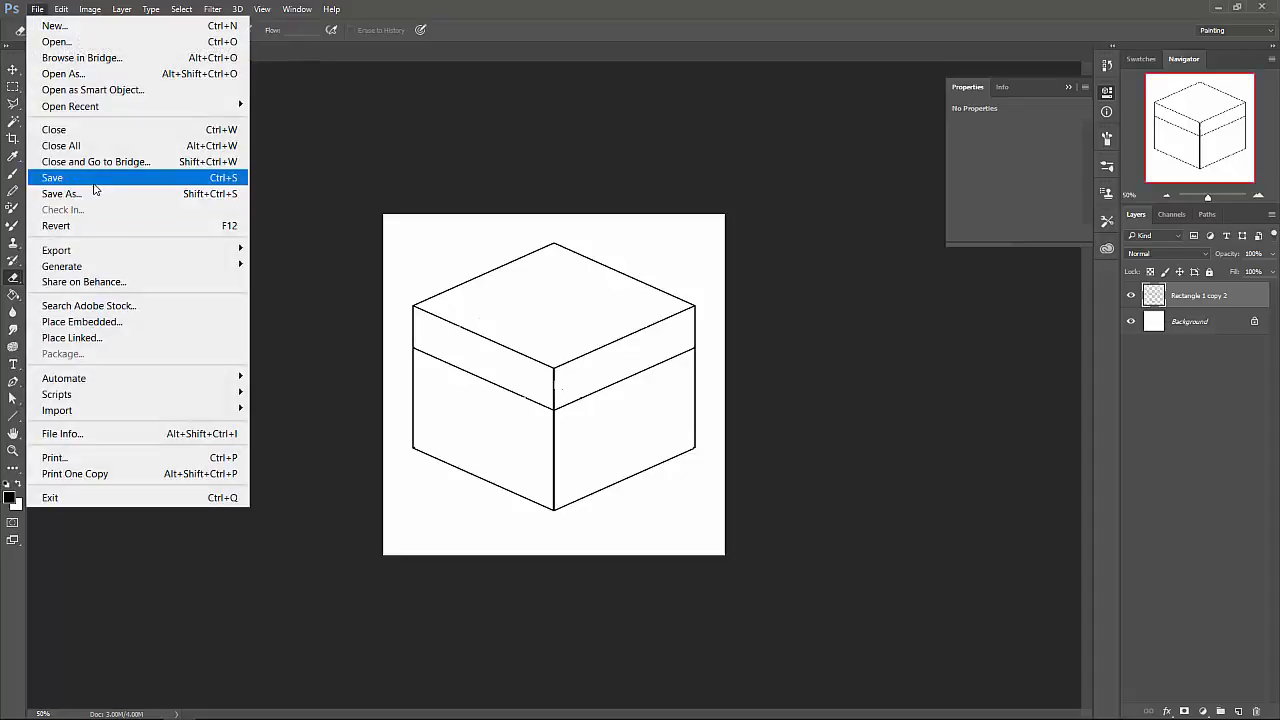
click(93, 182)
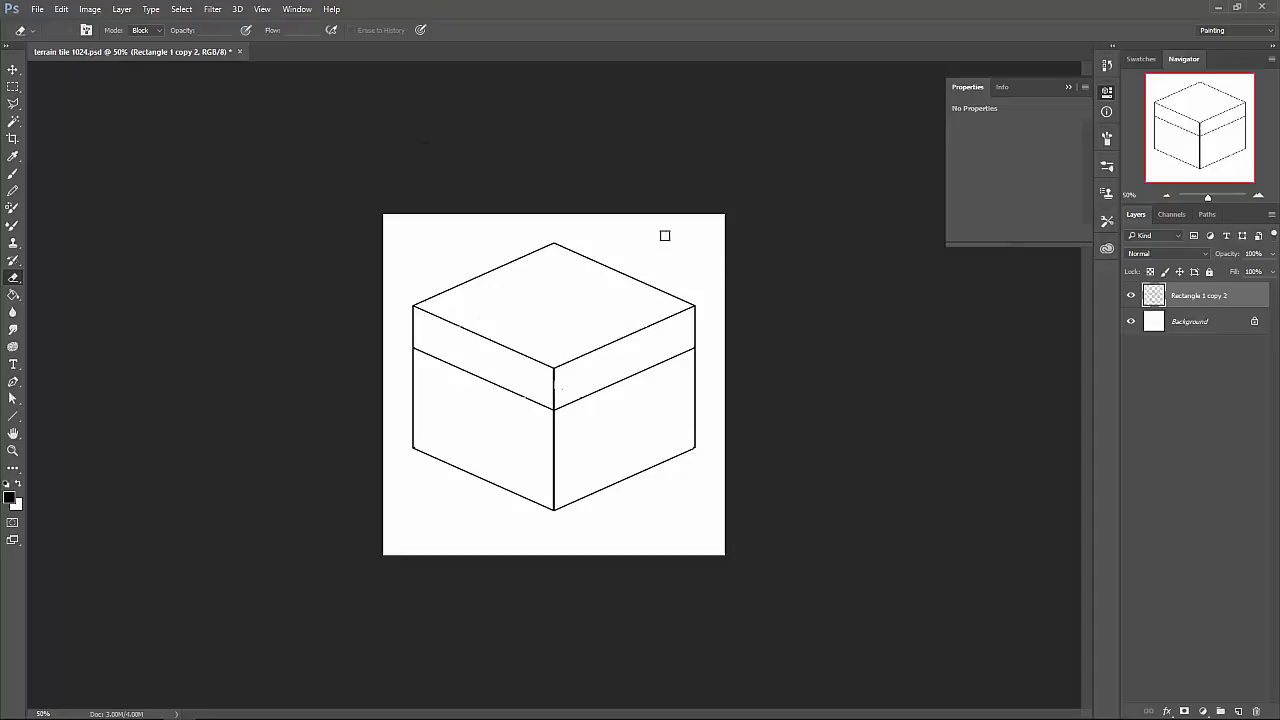
Rename the merged outline layer to "iso terrain template".
double_click(1185, 297)
text(to)
text(iso)
key(Return)
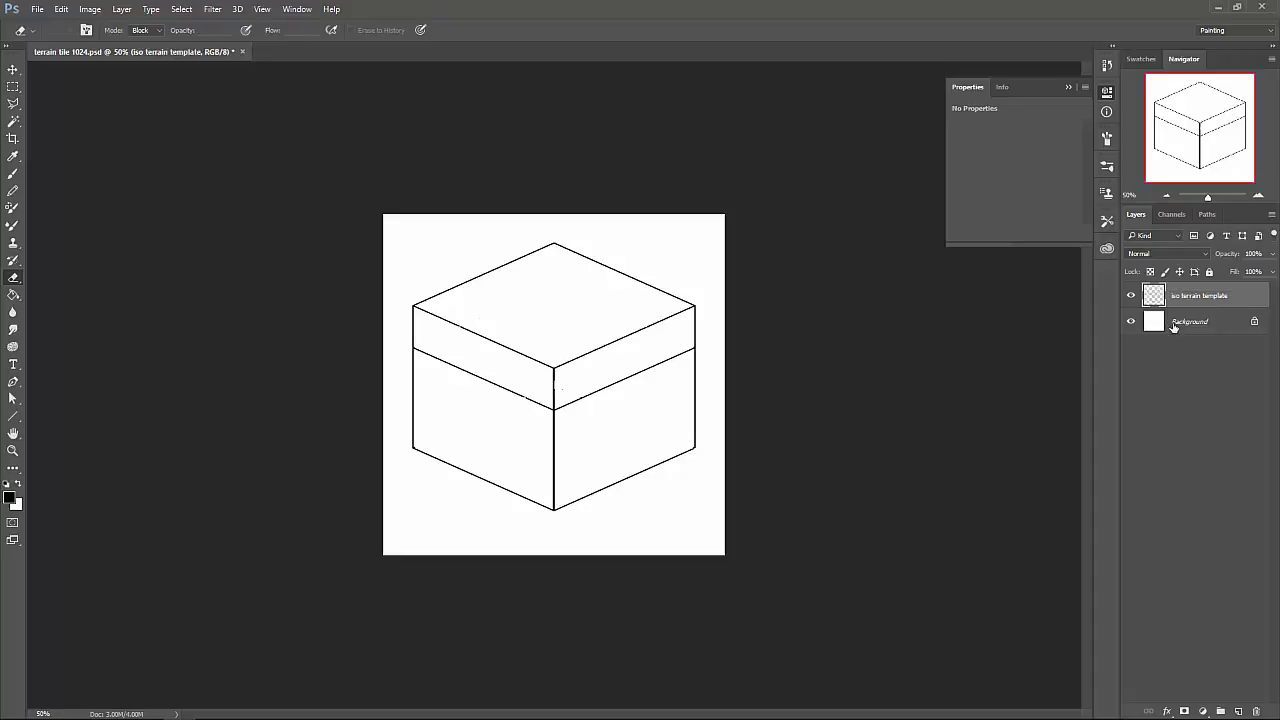
Add a new empty layer between the iso terrain template layer and the Background.
click(1239, 712)
drag(1214, 293, 1214, 324)
click(1205, 298)
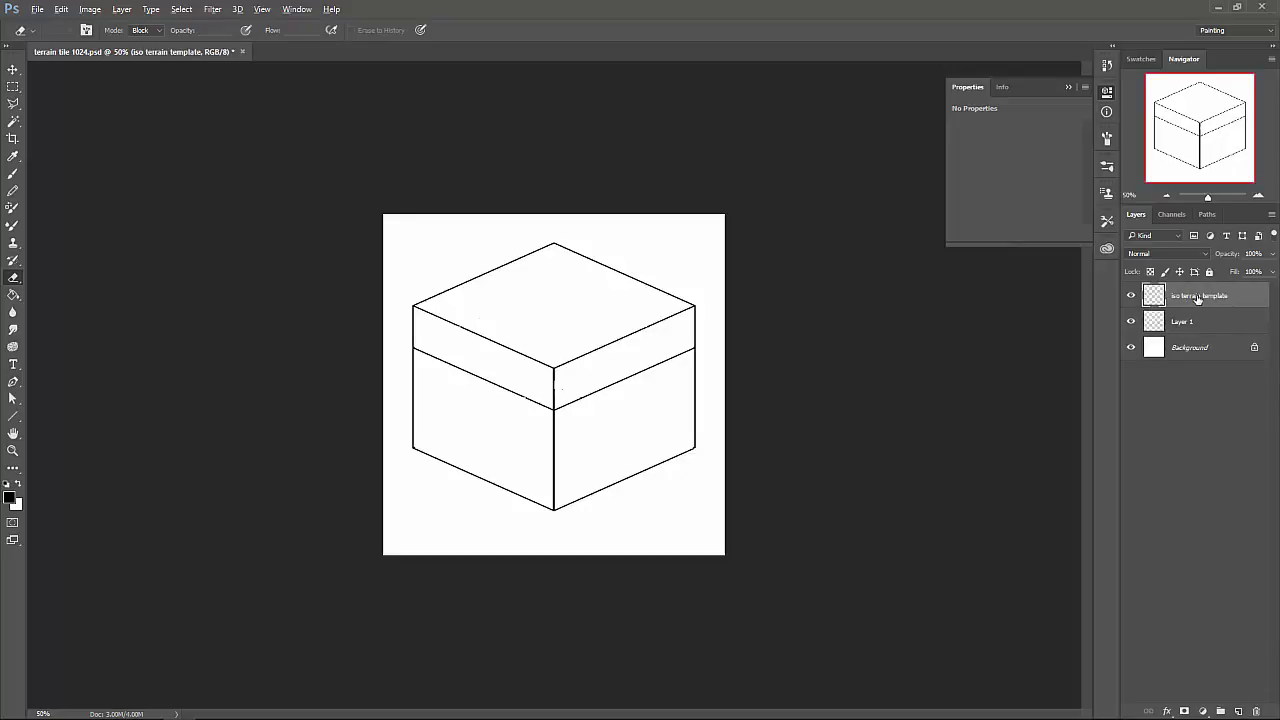
Duplicate the iso terrain template layer and place the copy directly above Layer 1.
key(v)
key(alt+v)
key(Escape)
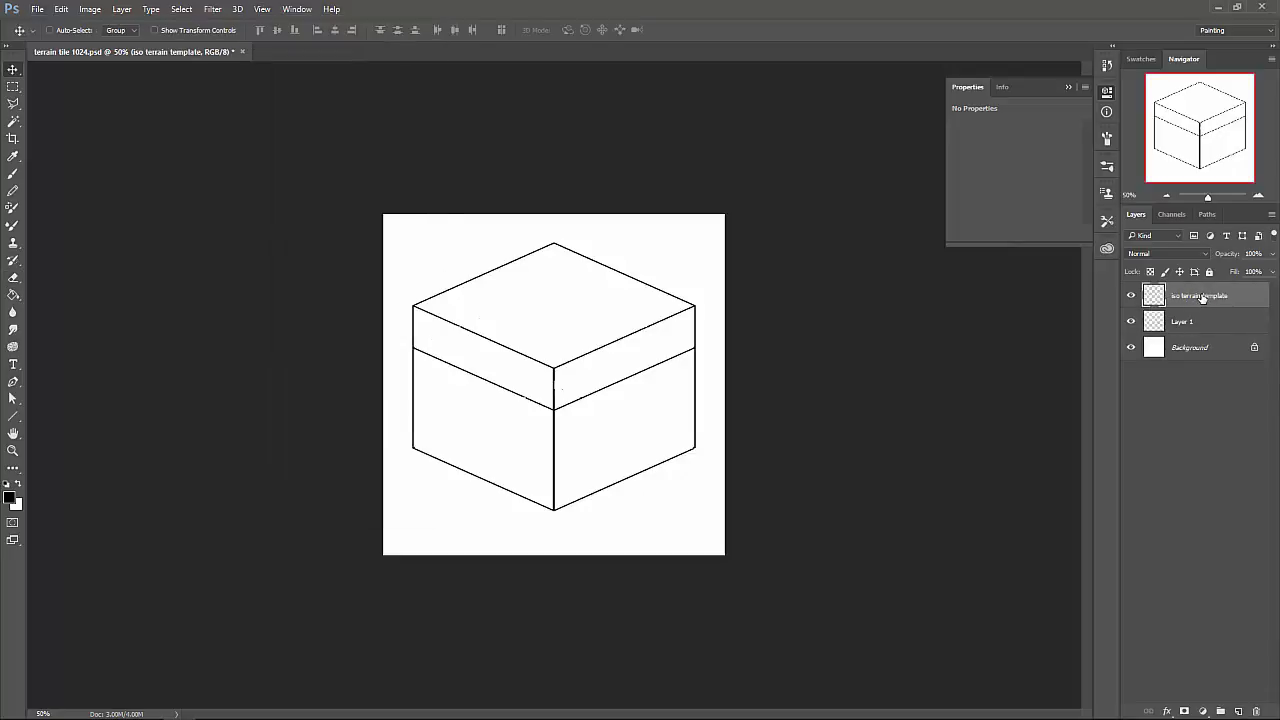
alt+drag(1207, 298, 1210, 311)
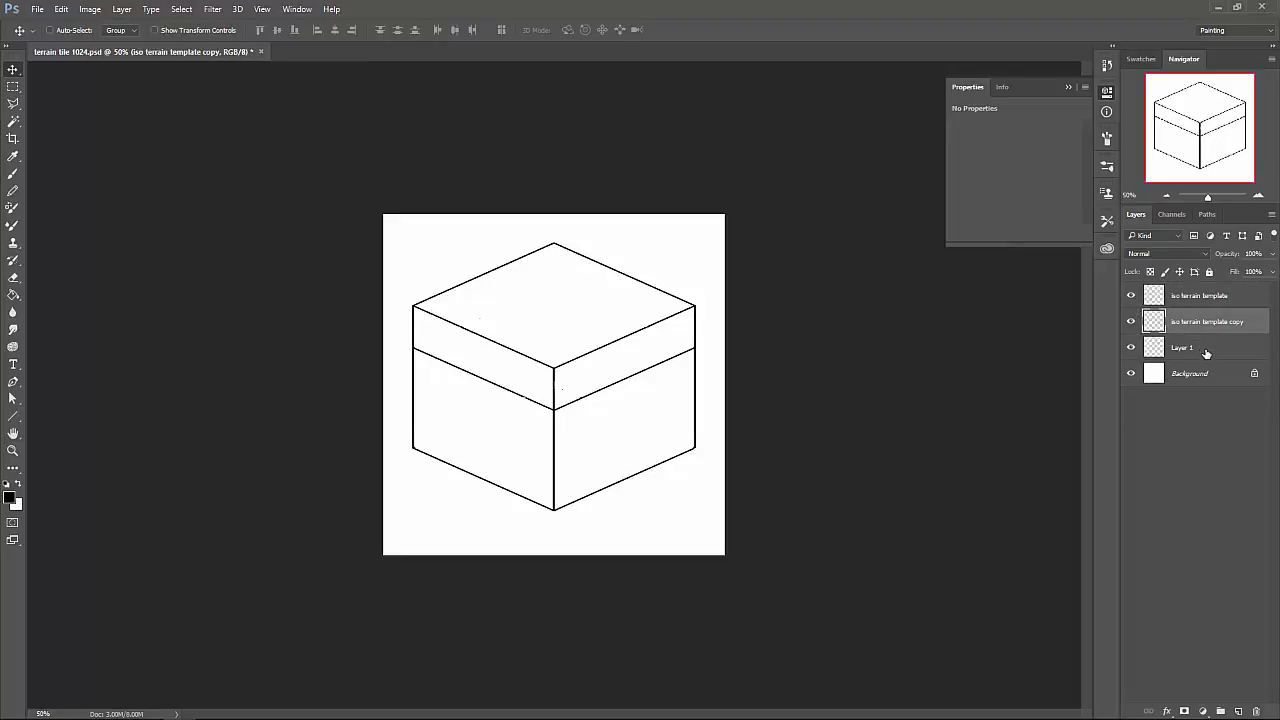
Group the template copy with Layer 1 and name the group "earth tile".
click(1203, 348)
click(1207, 329)
shift+click(1208, 350)
key(e)
key(ctrl+g)
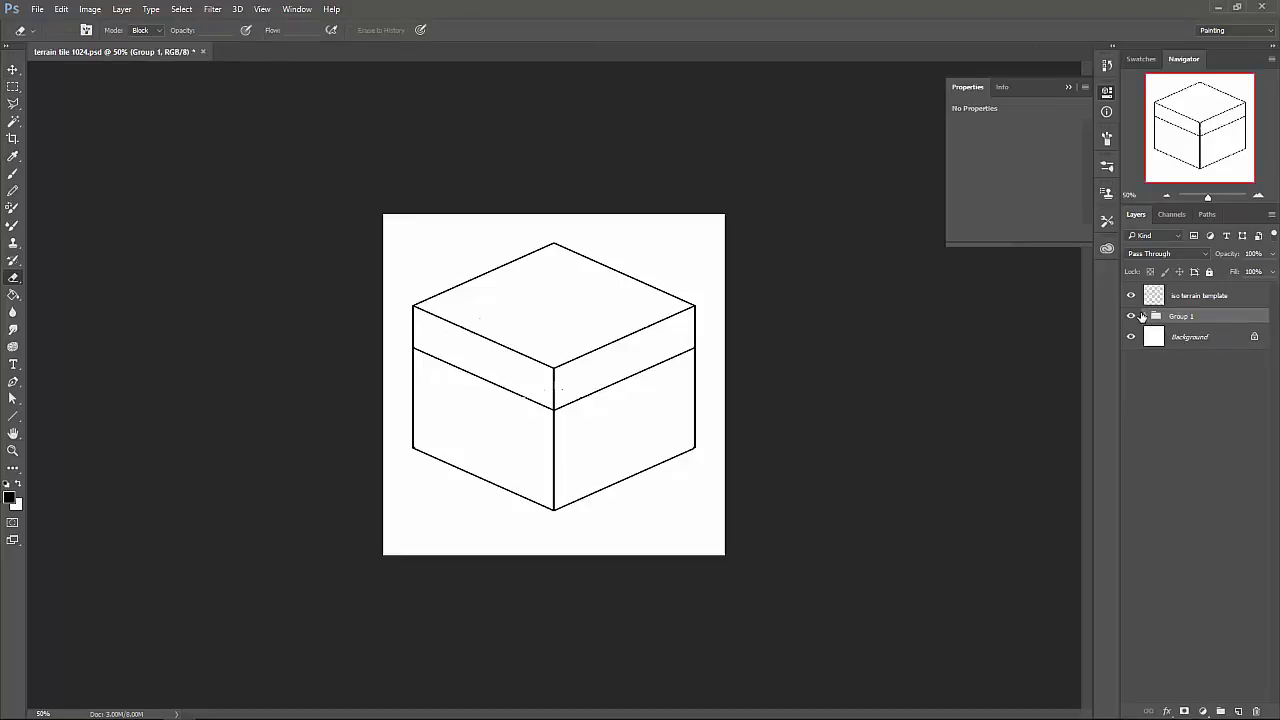
click(1156, 316)
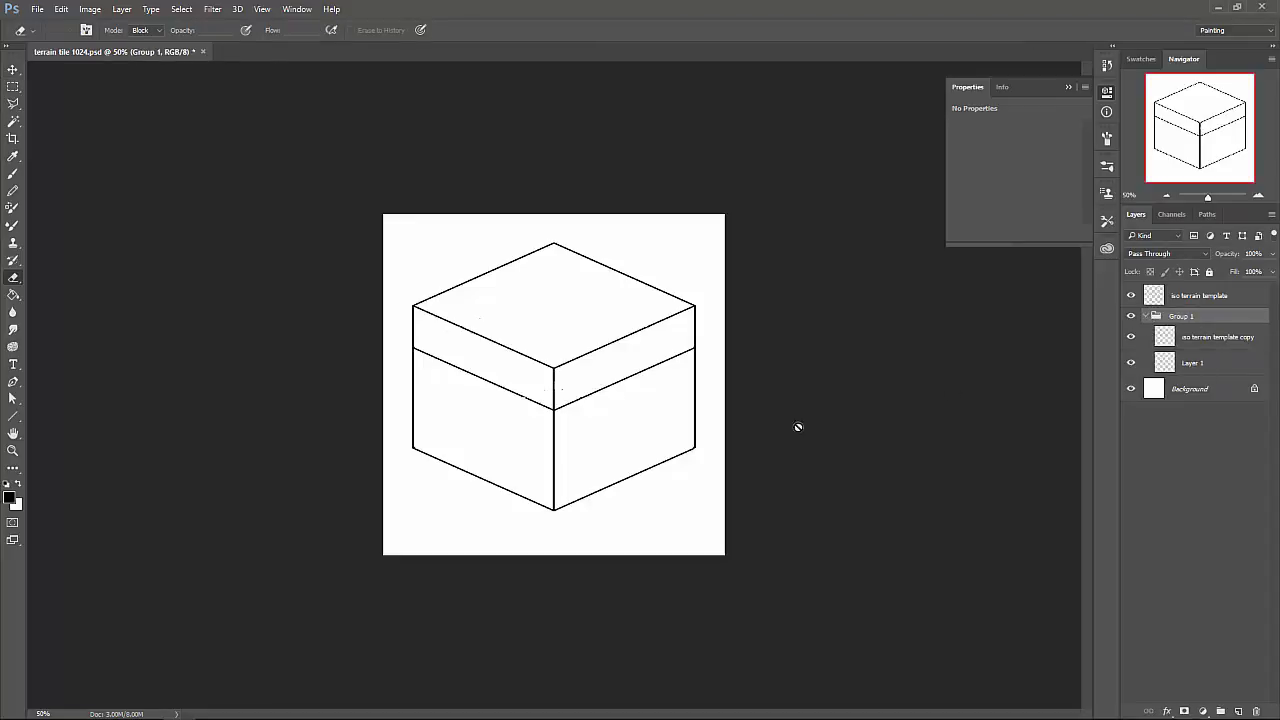
double_click(1177, 316)
text(earth tile)
key(Return)
Make the iso terrain template copy layer active and choose a muted grass green as the foreground colour.
click(1195, 340)
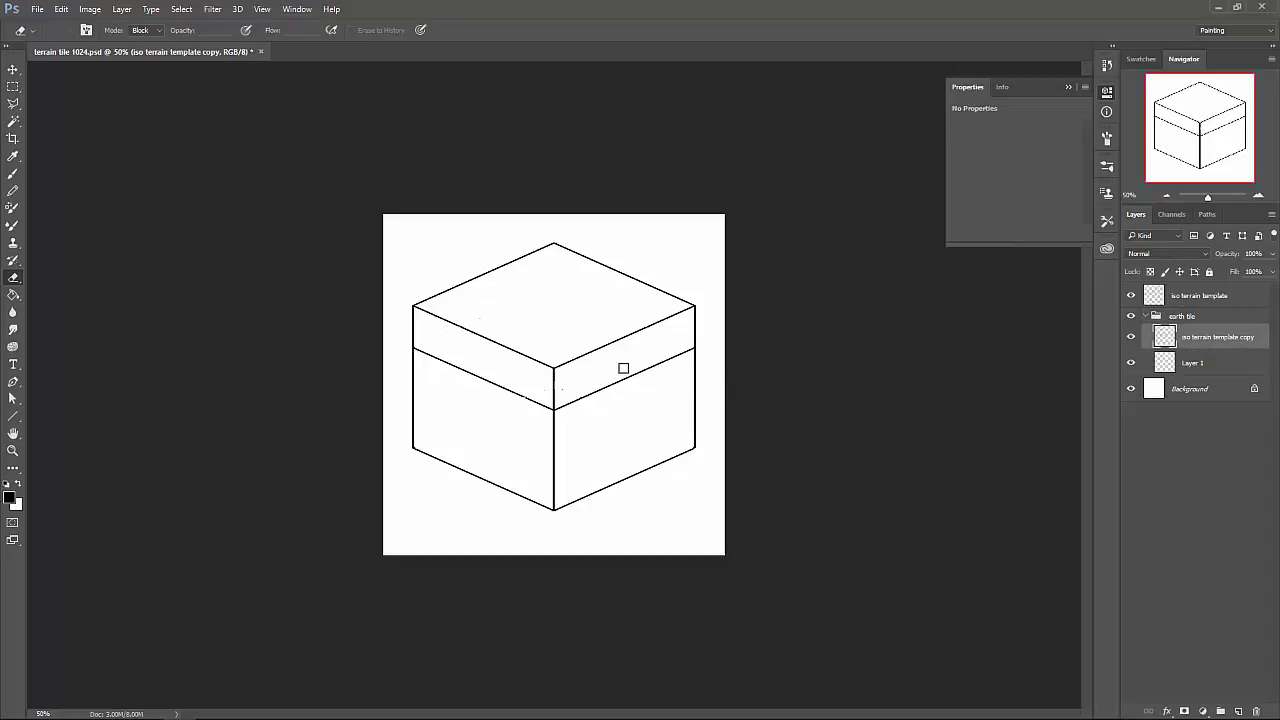
click(10, 498)
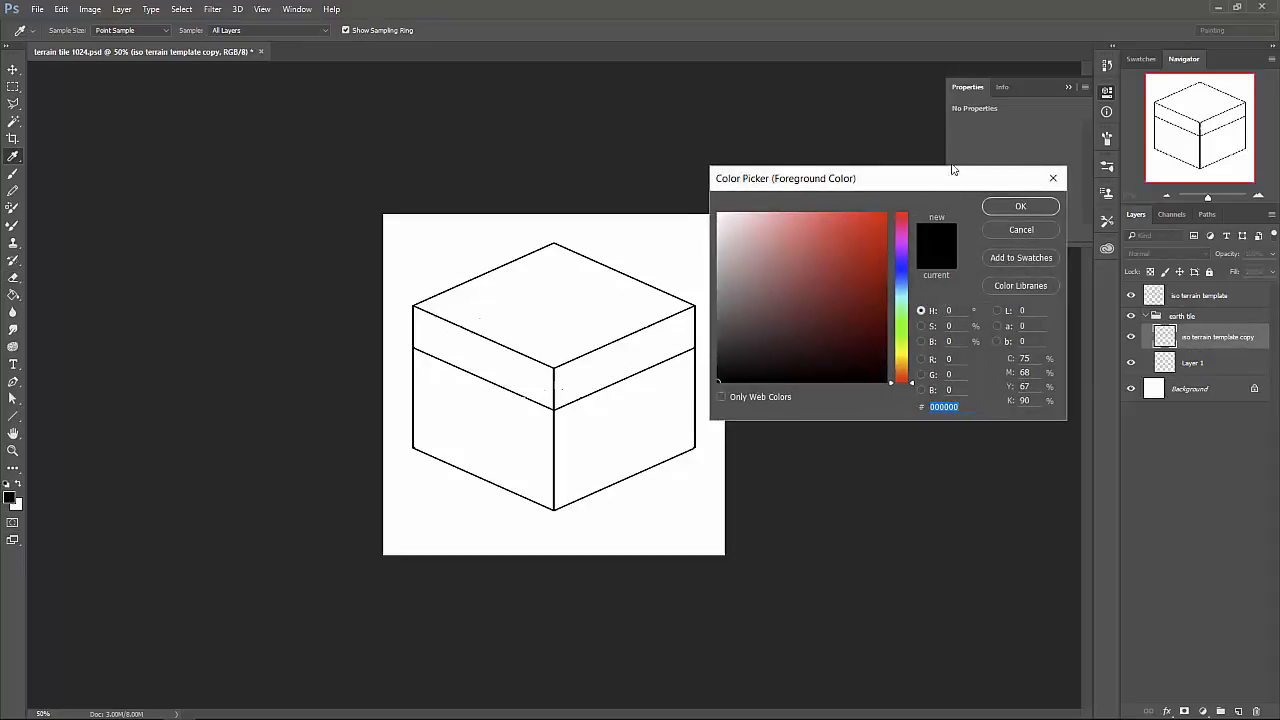
drag(952, 170, 962, 80)
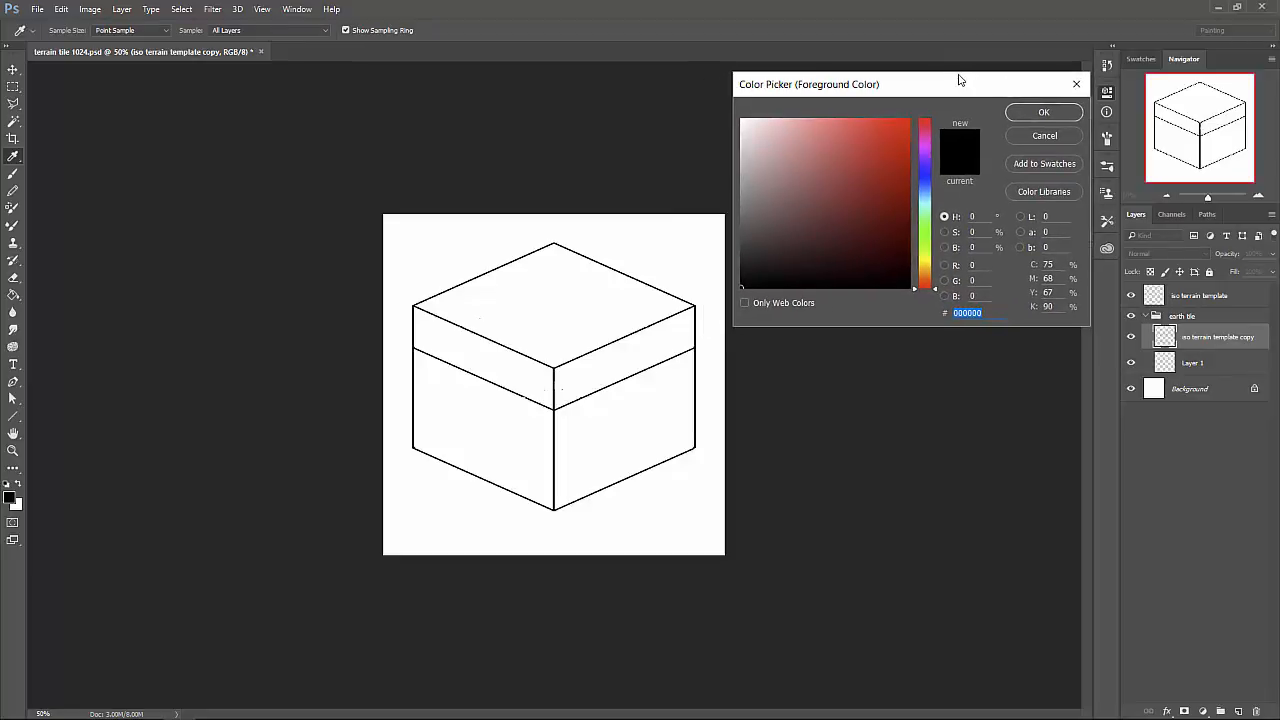
click(937, 230)
click(795, 196)
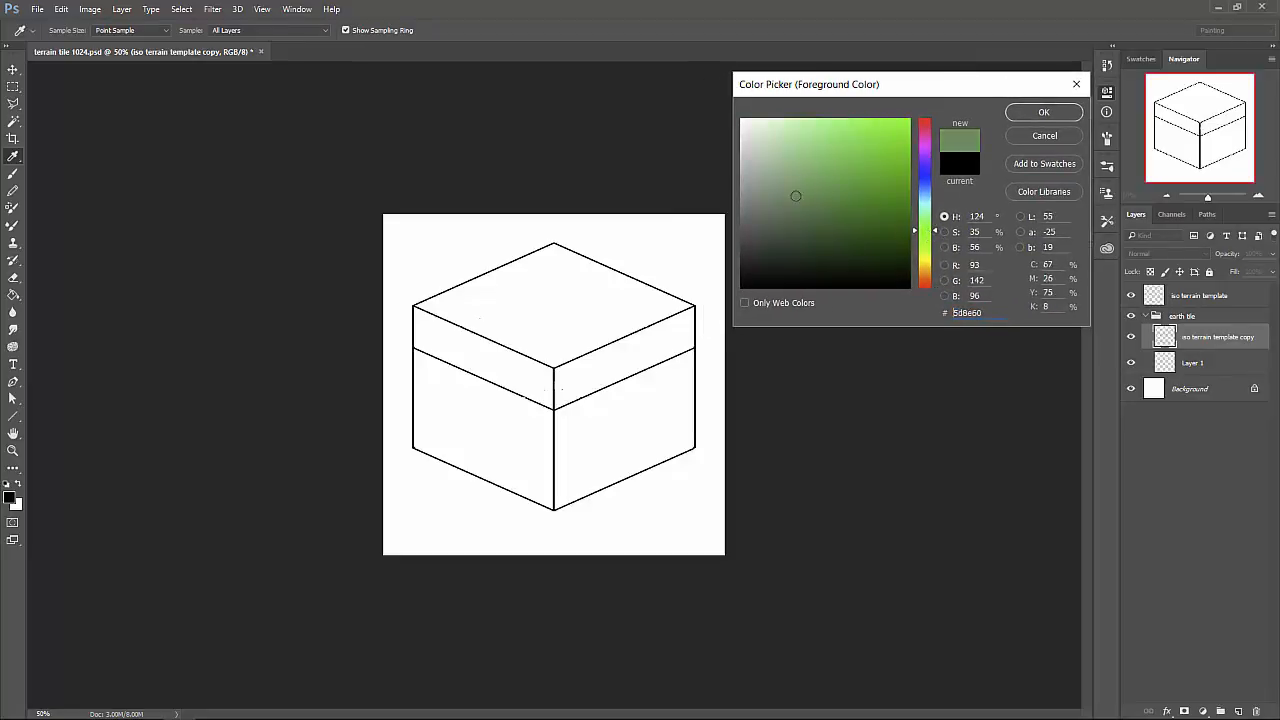
mouse_move(795, 196)
mouse_down()
mouse_move(837, 177)
mouse_move(848, 197)
mouse_move(829, 191)
mouse_up()
click(1040, 112)
Select the cube's top face with the Magic Wand on the iso terrain template copy layer.
key(e)
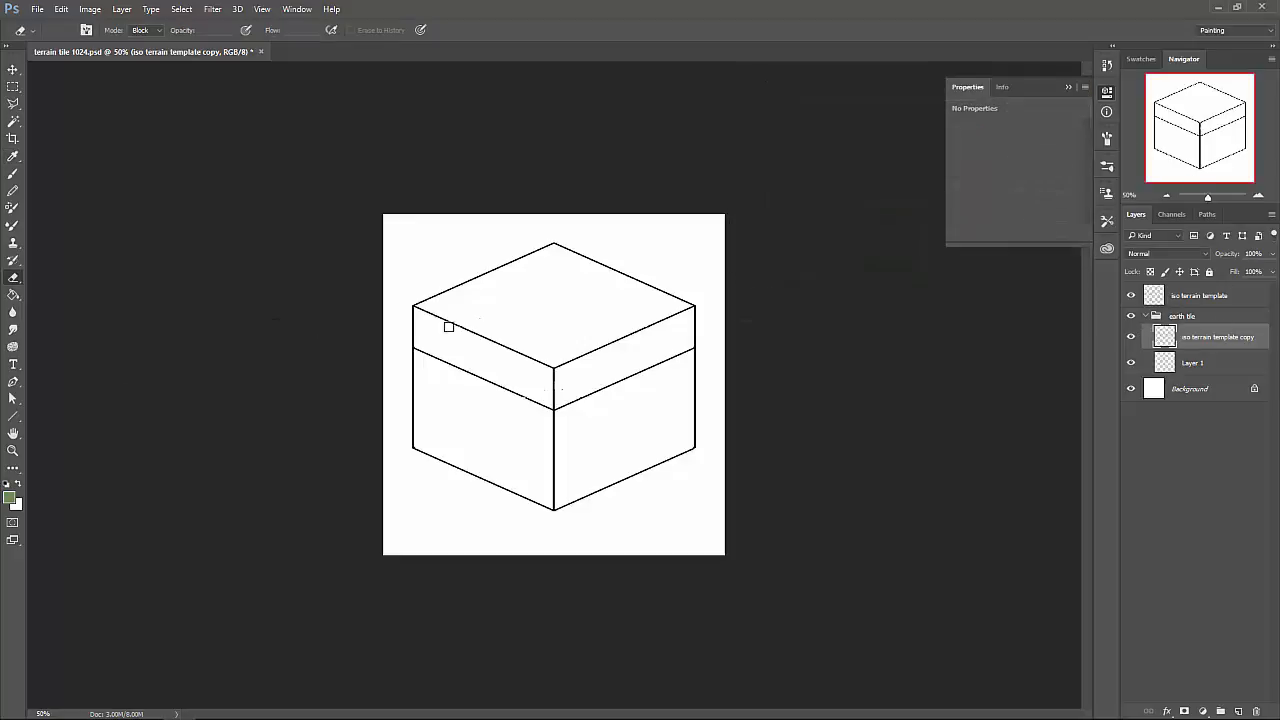
ctrl+click(1163, 340)
key(w)
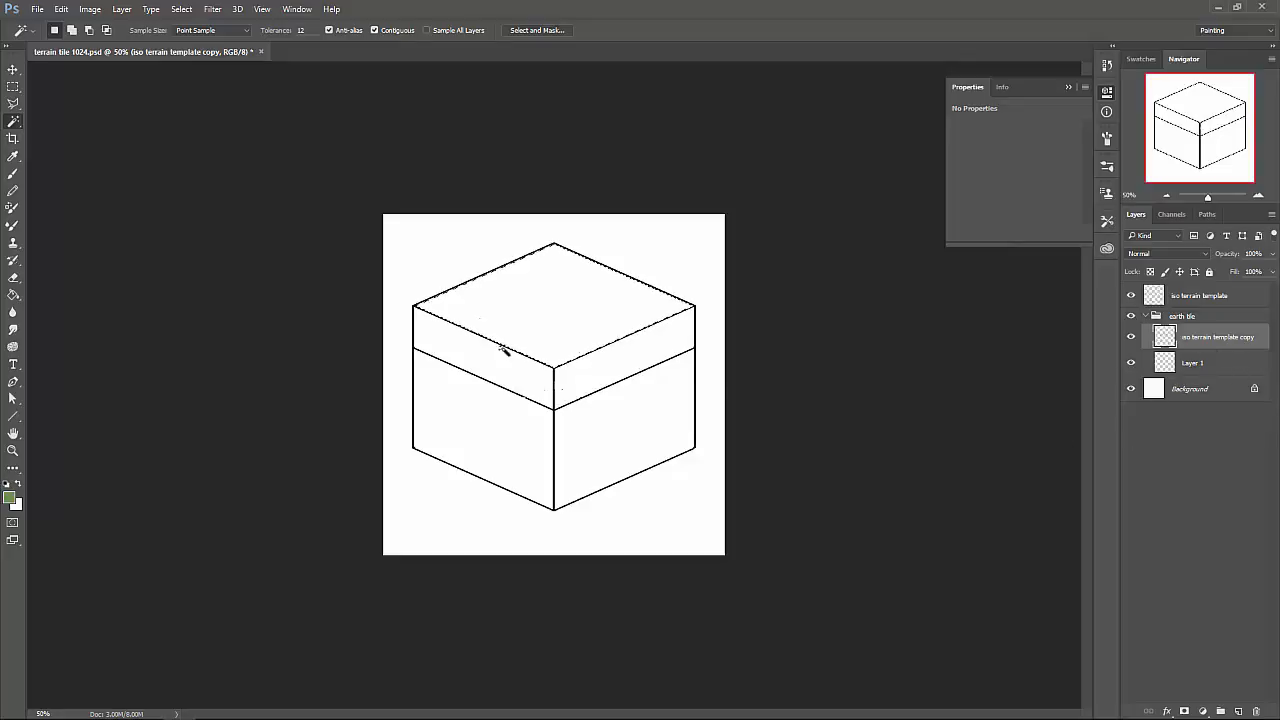
Make Layer 1 active and hide both the iso terrain template layer and its copy.
click(1230, 365)
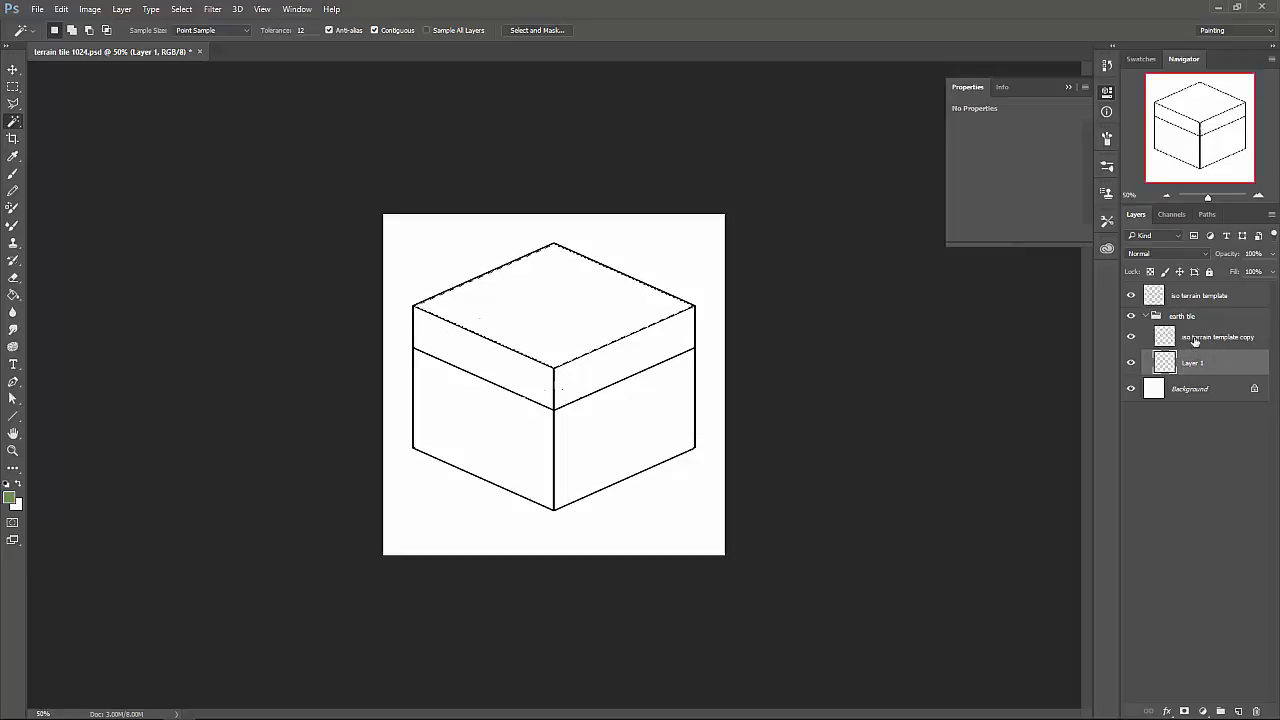
click(1136, 338)
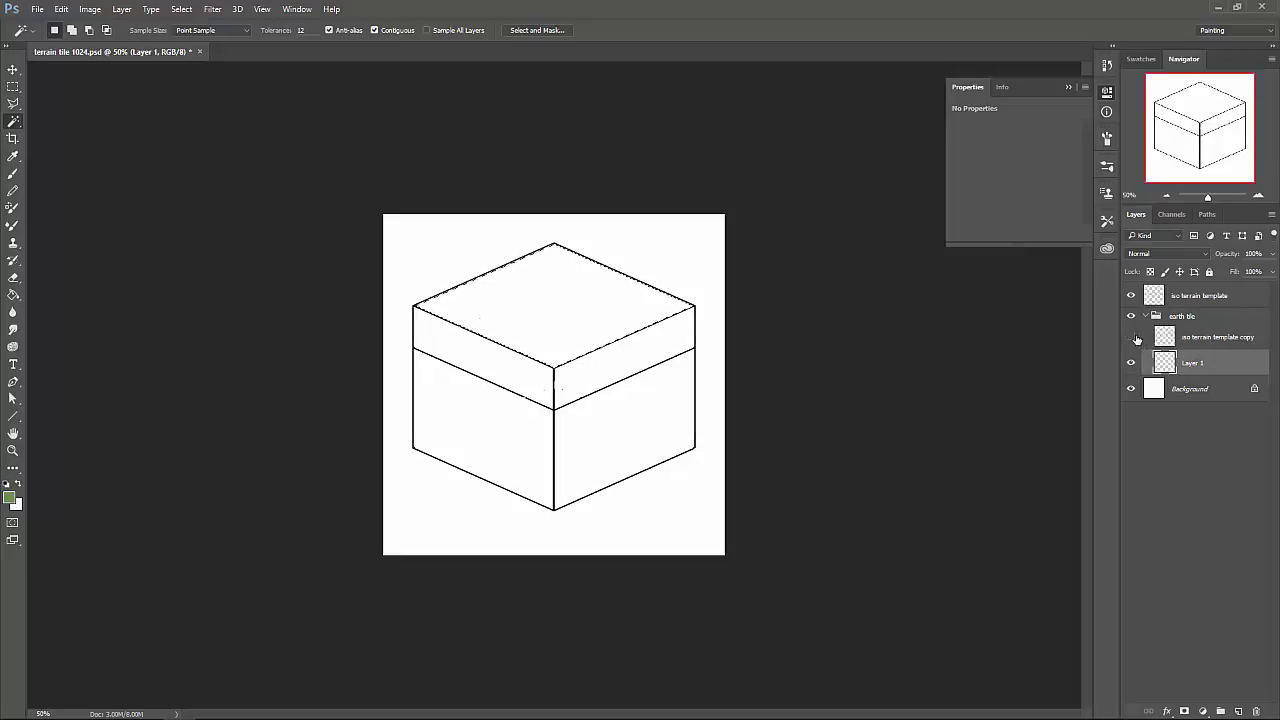
click(1132, 296)
click(1131, 338)
click(1131, 339)
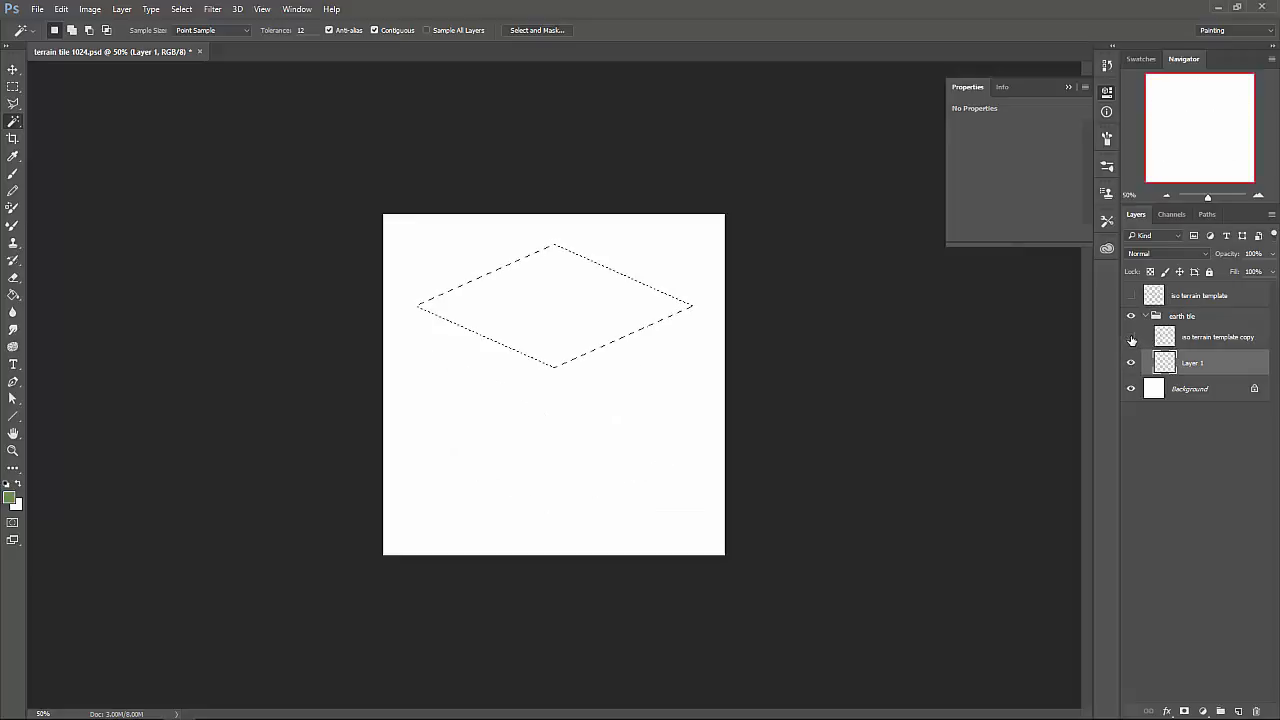
click(1131, 339)
click(1131, 339)
Fill the selected top-face diamond on Layer 1 with the green foreground colour using the Paint Bucket.
click(12, 296)
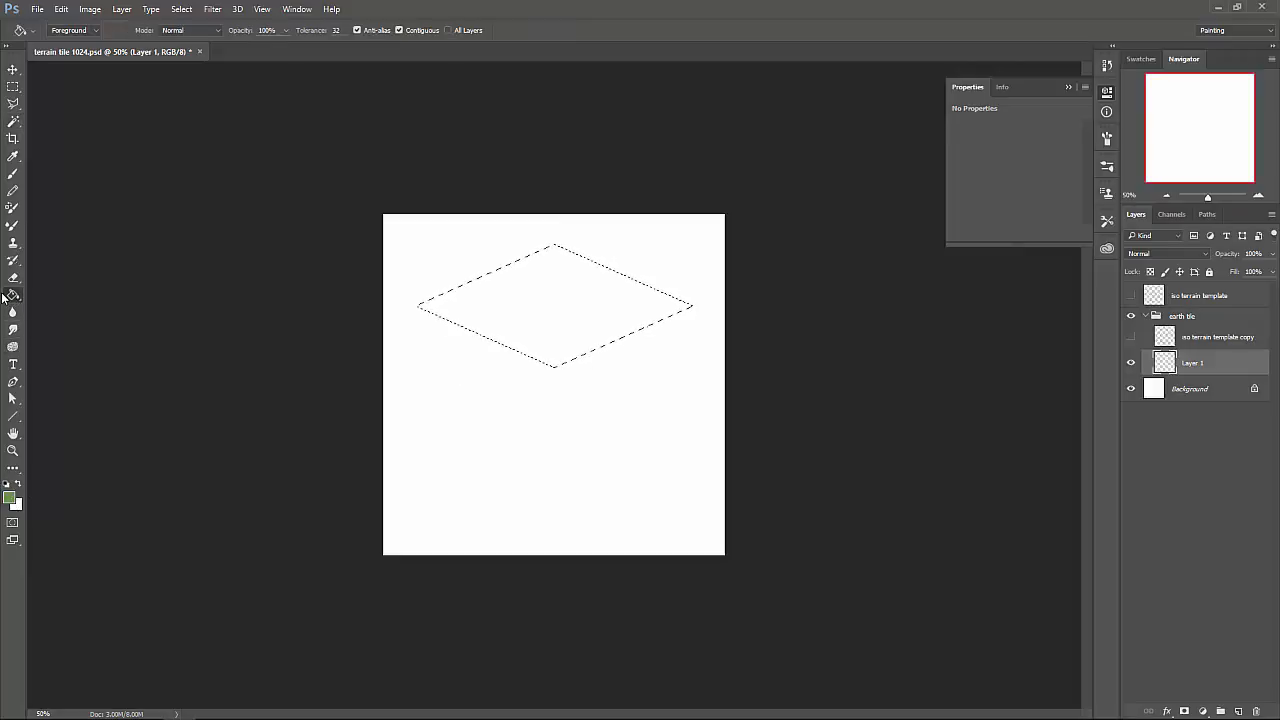
click(52, 31)
click(52, 32)
click(516, 309)
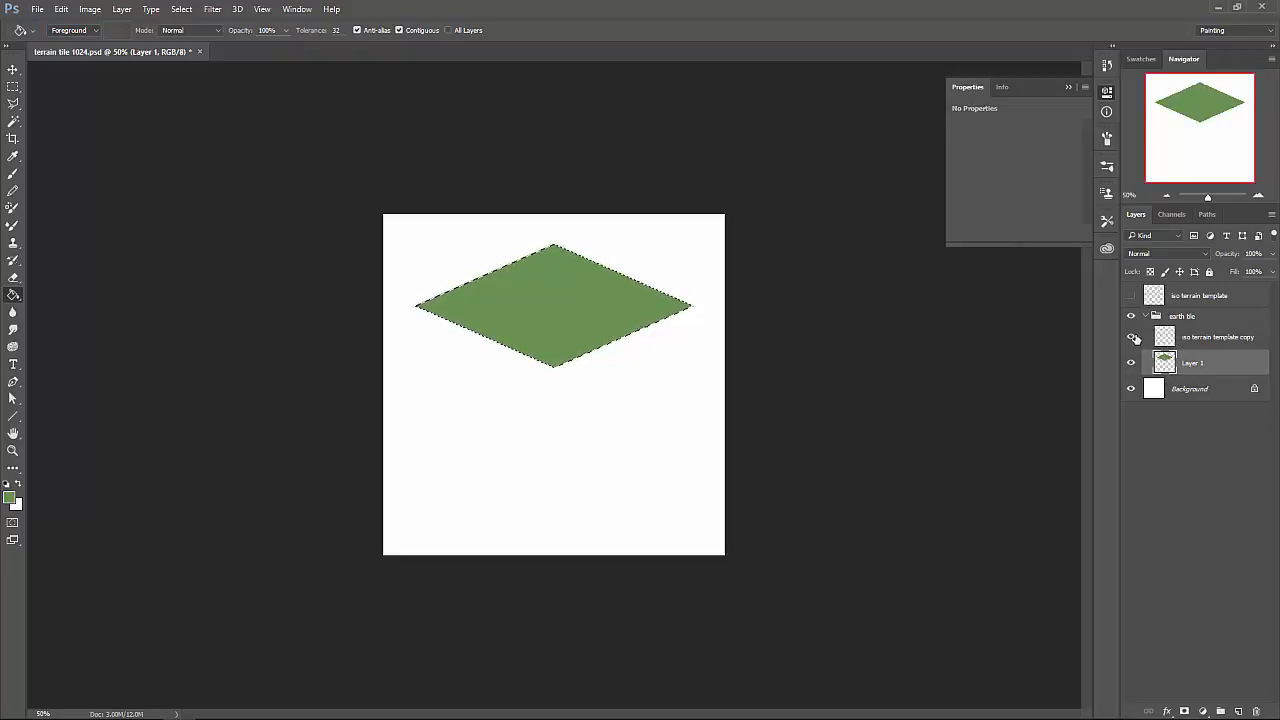
Show the iso terrain template copy layer, make it active and select the cube's left upper side band with the Magic Wand.
click(1131, 337)
click(1207, 341)
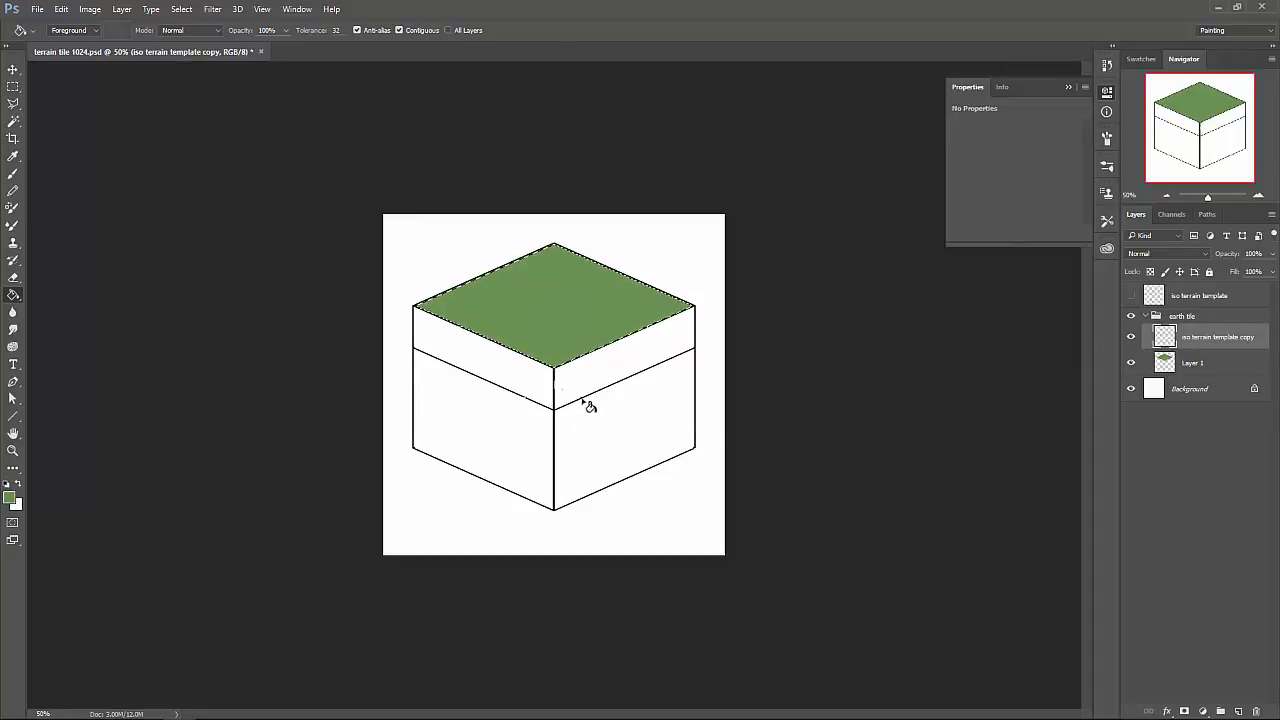
key(w)
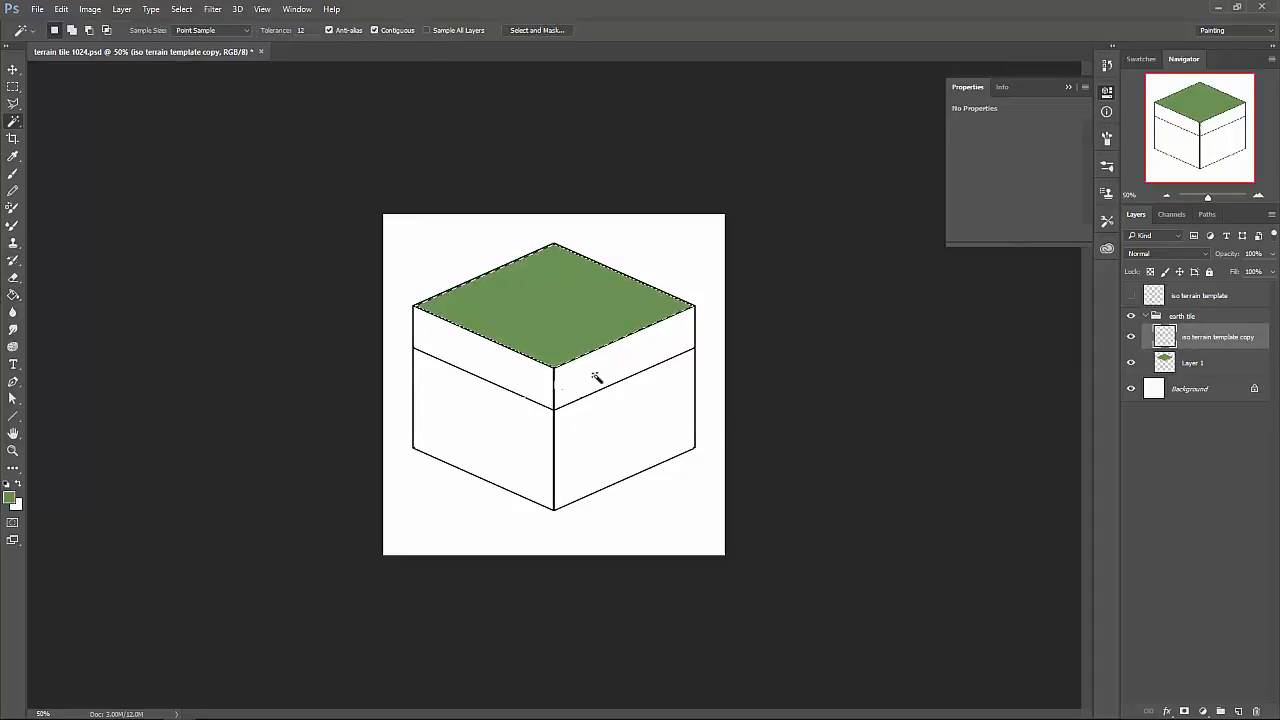
click(524, 386)
Fill the selected left upper band on Layer 1 with the lighter green #58b75f using the Paint Bucket.
click(1232, 363)
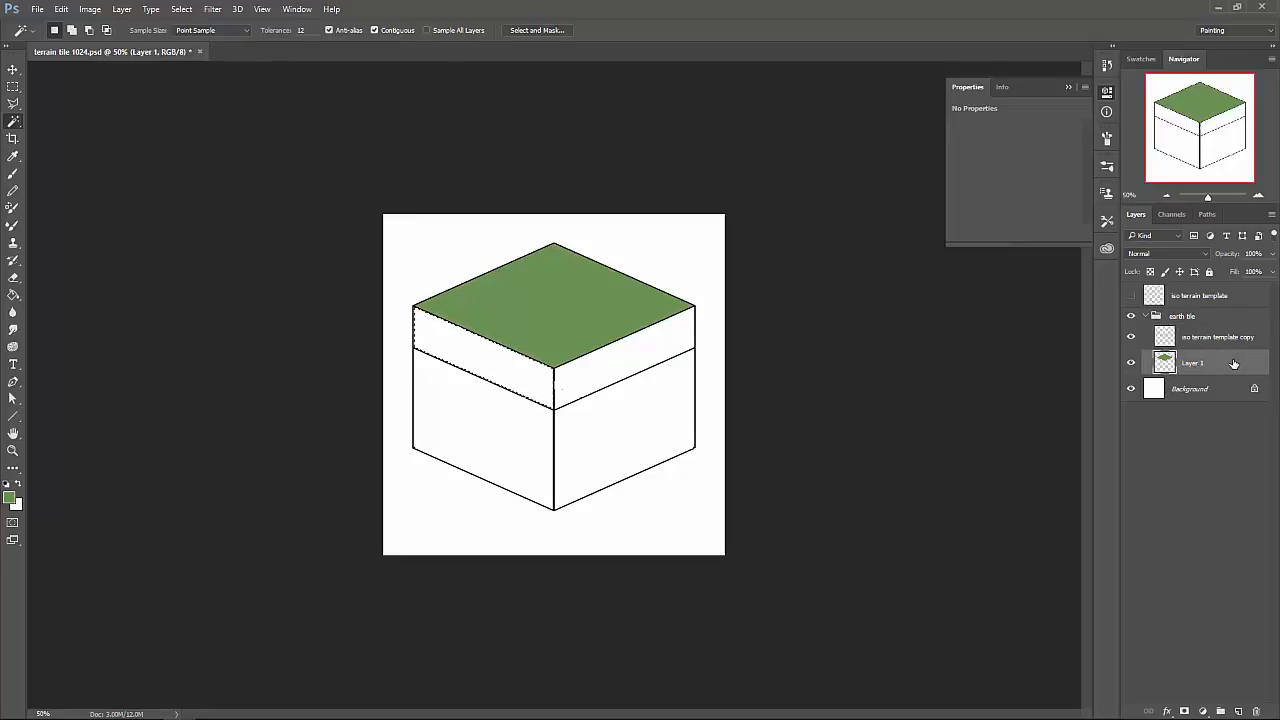
click(9, 500)
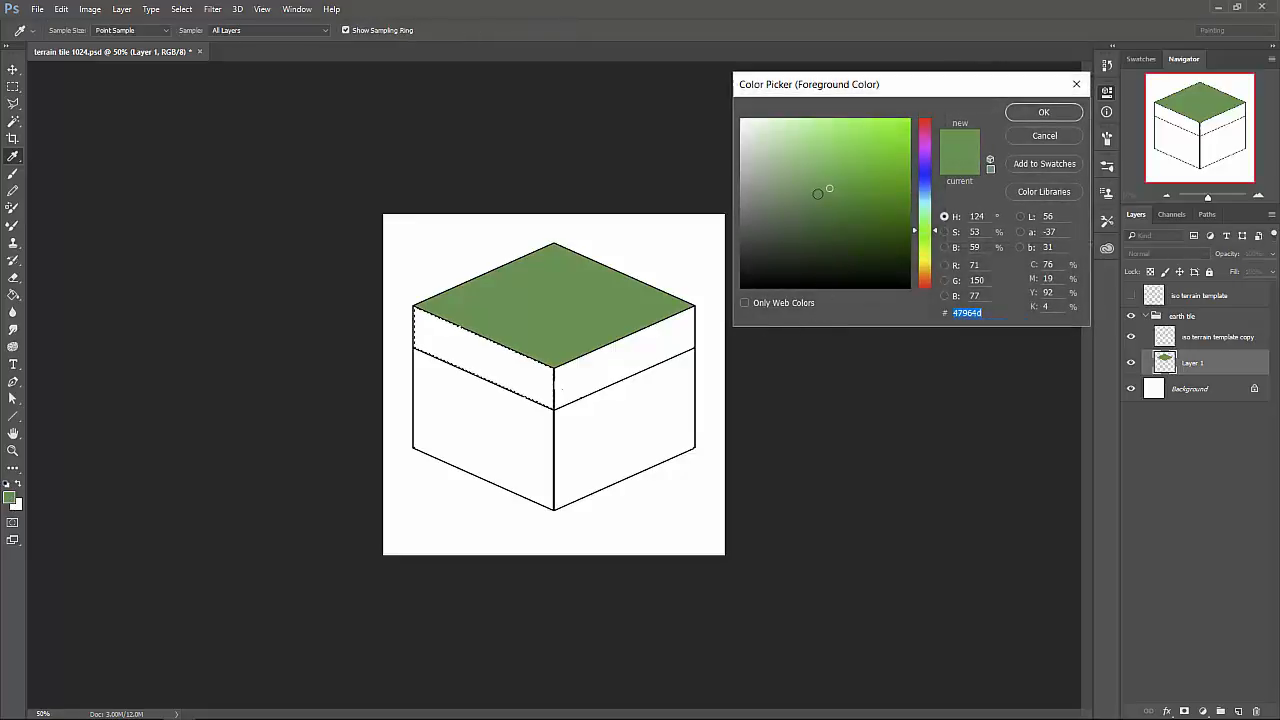
drag(829, 188, 828, 166)
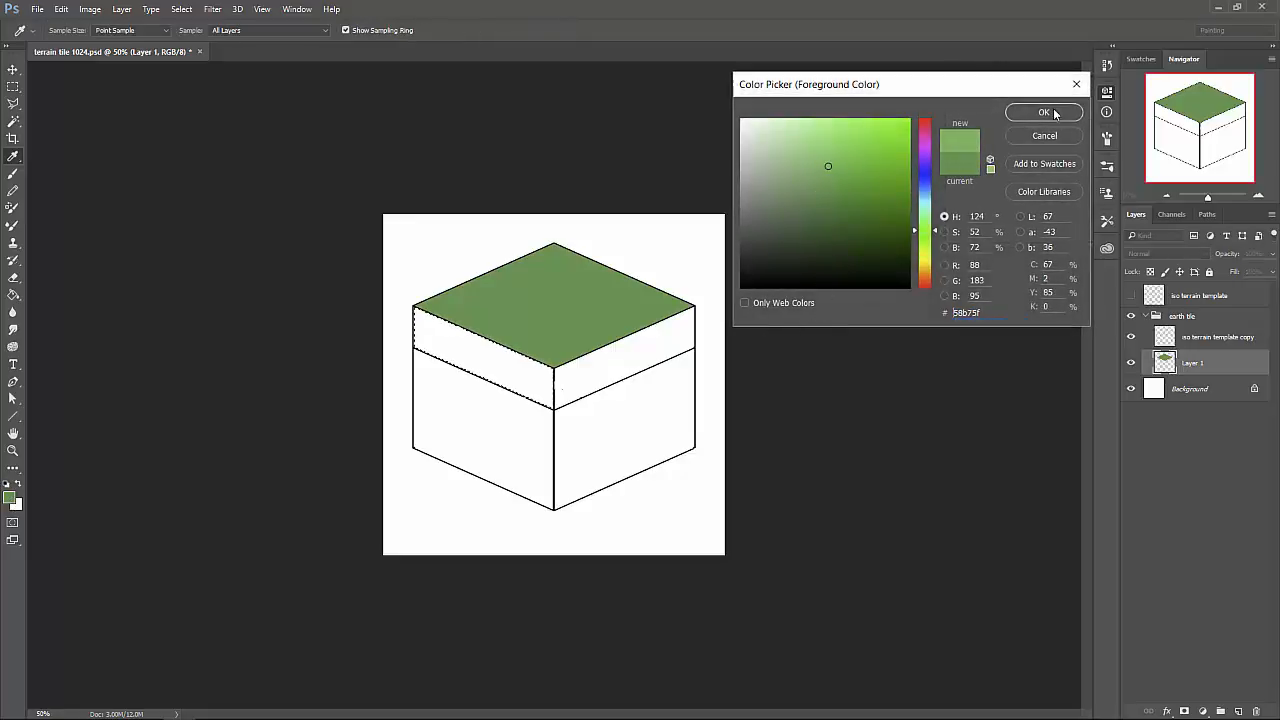
click(1044, 112)
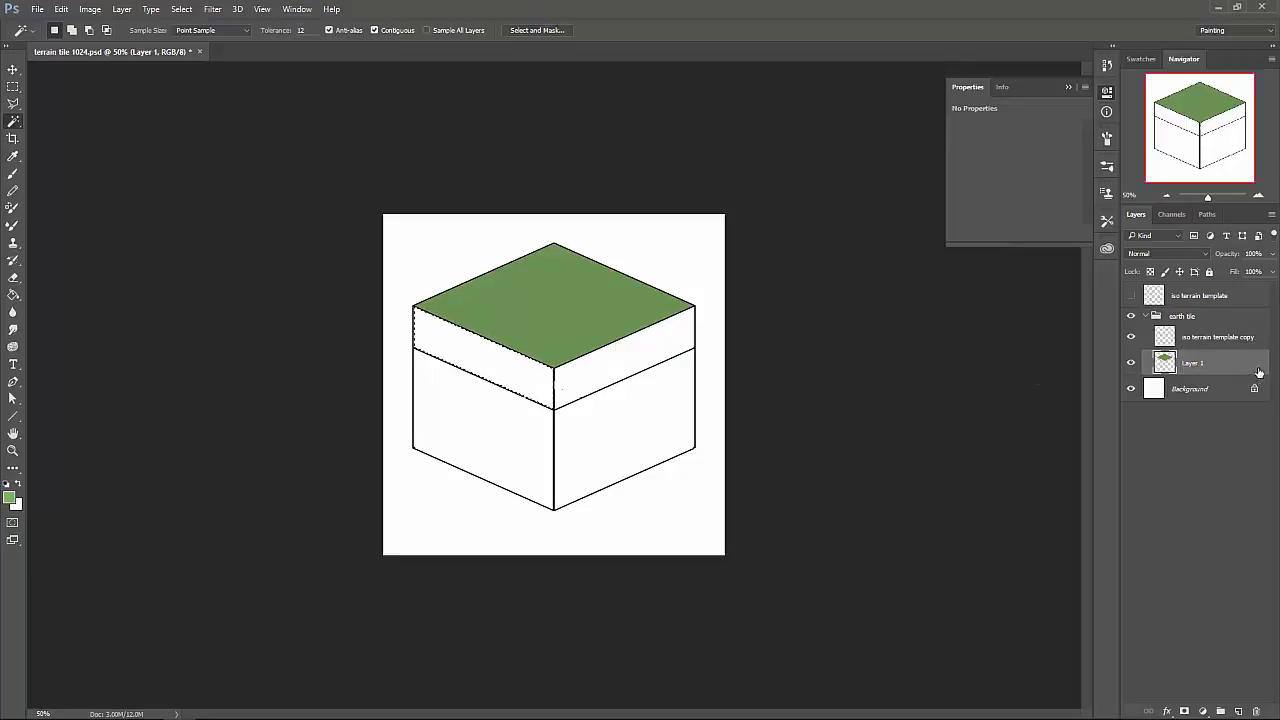
key(g)
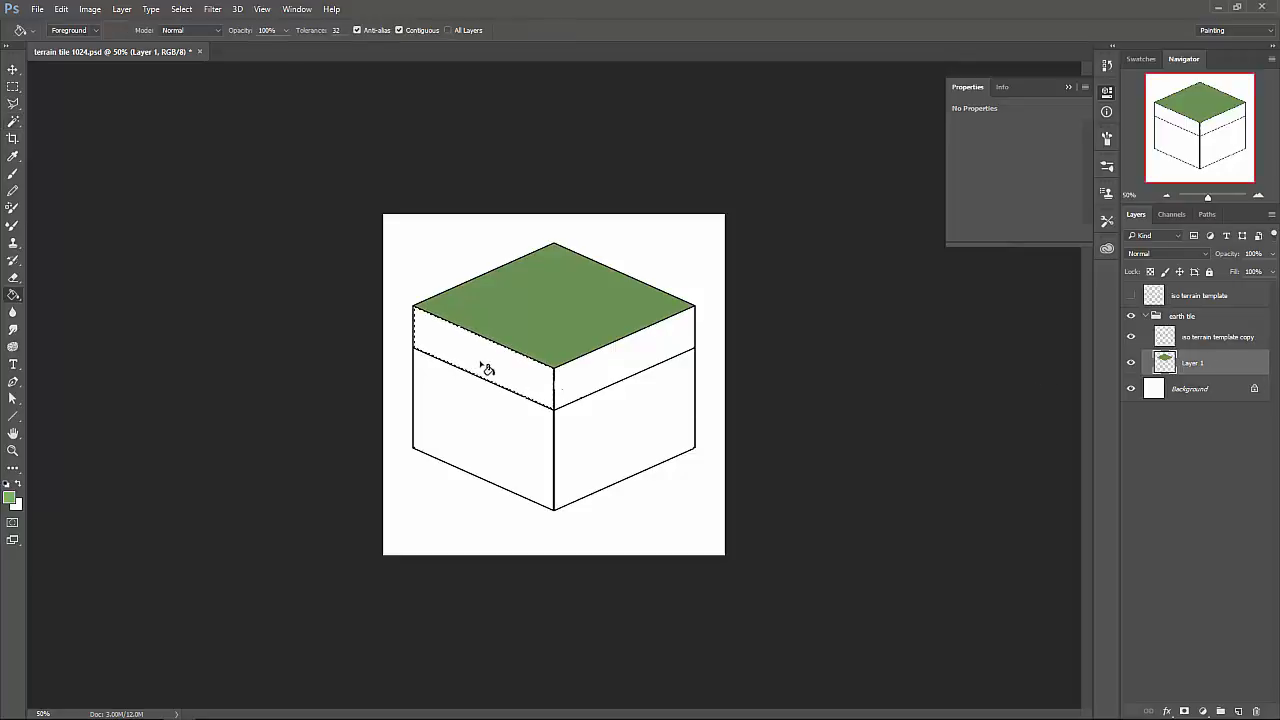
click(483, 367)
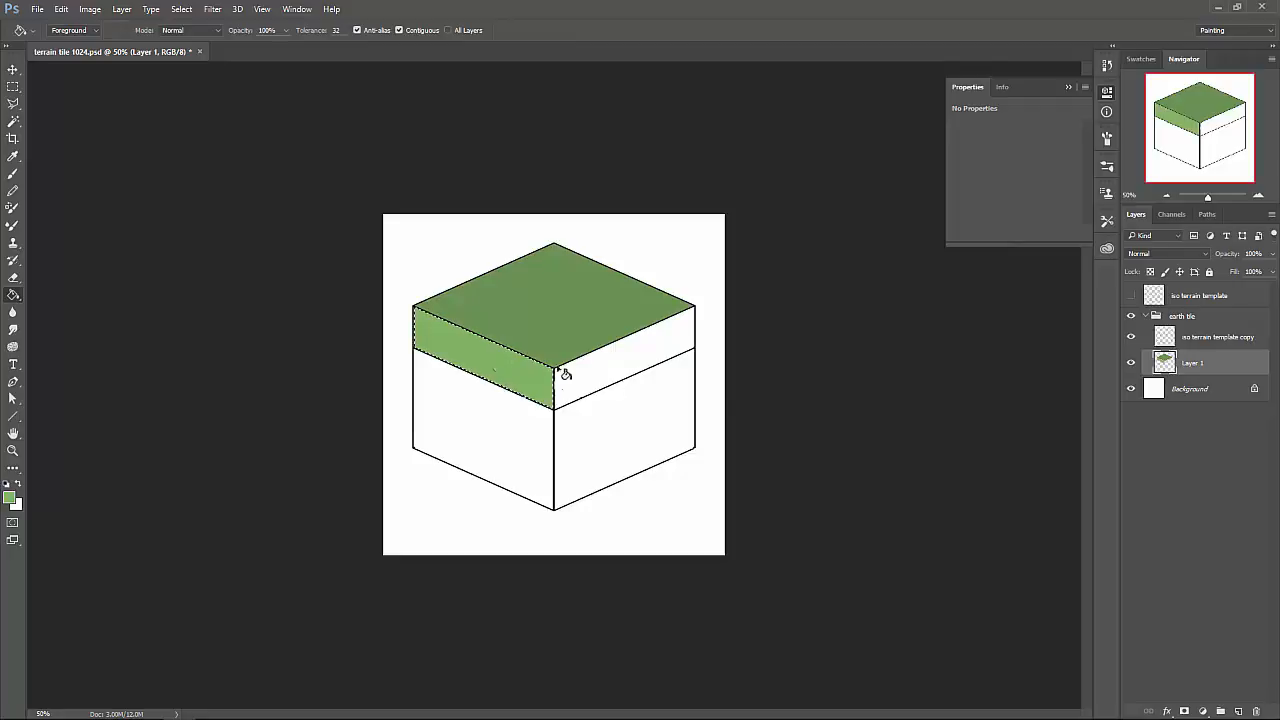
Clear the selection and select the cube's right upper side band on the iso terrain template copy layer with the Magic Wand.
click(1218, 343)
click(1131, 338)
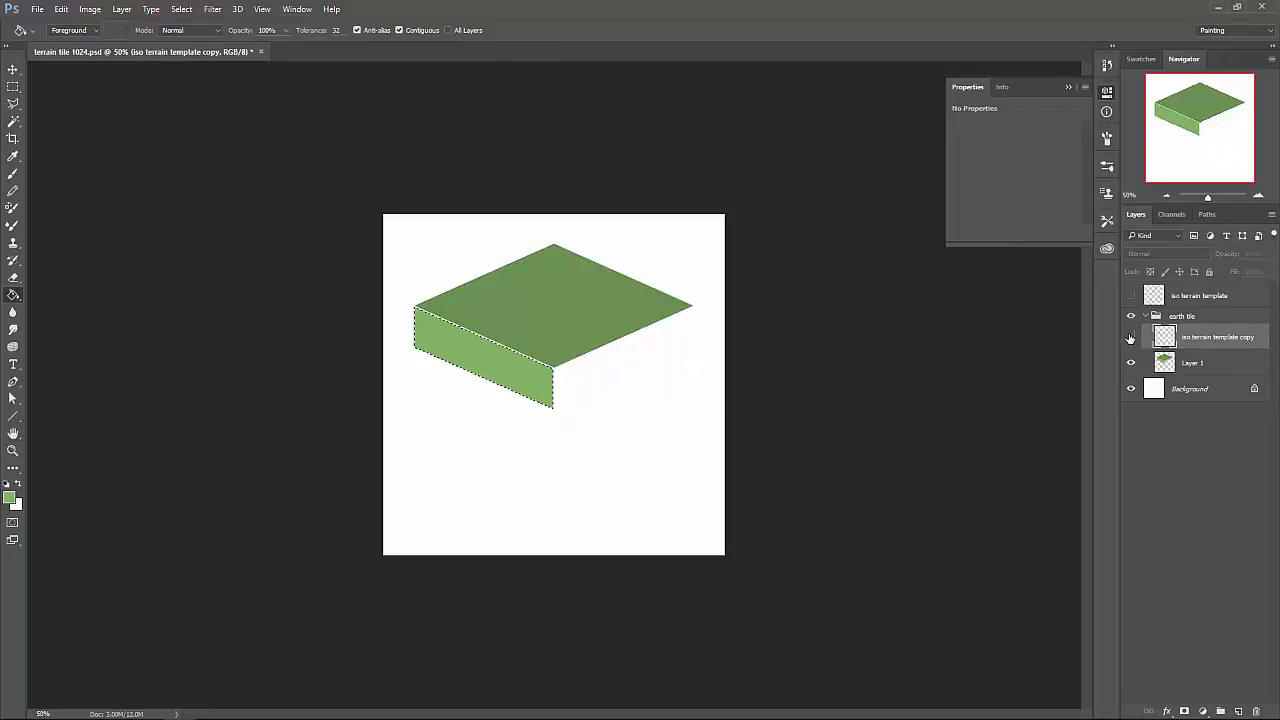
key(m)
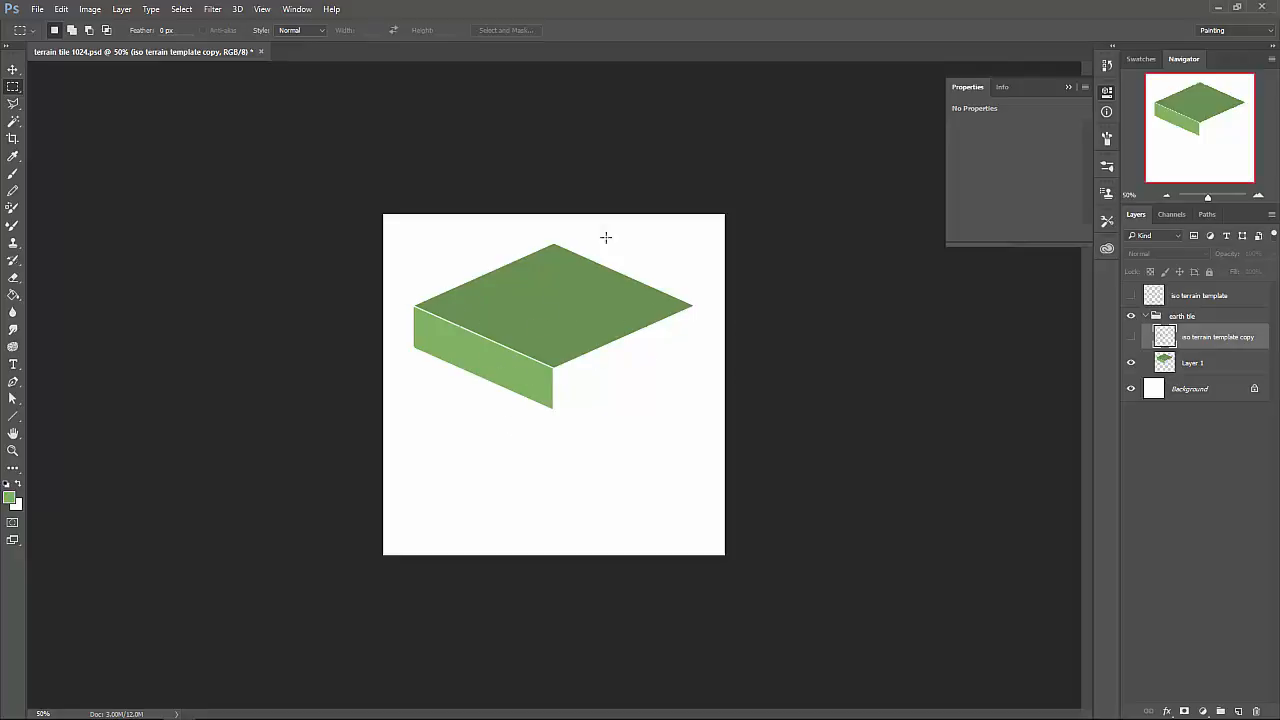
click(1131, 337)
key(w)
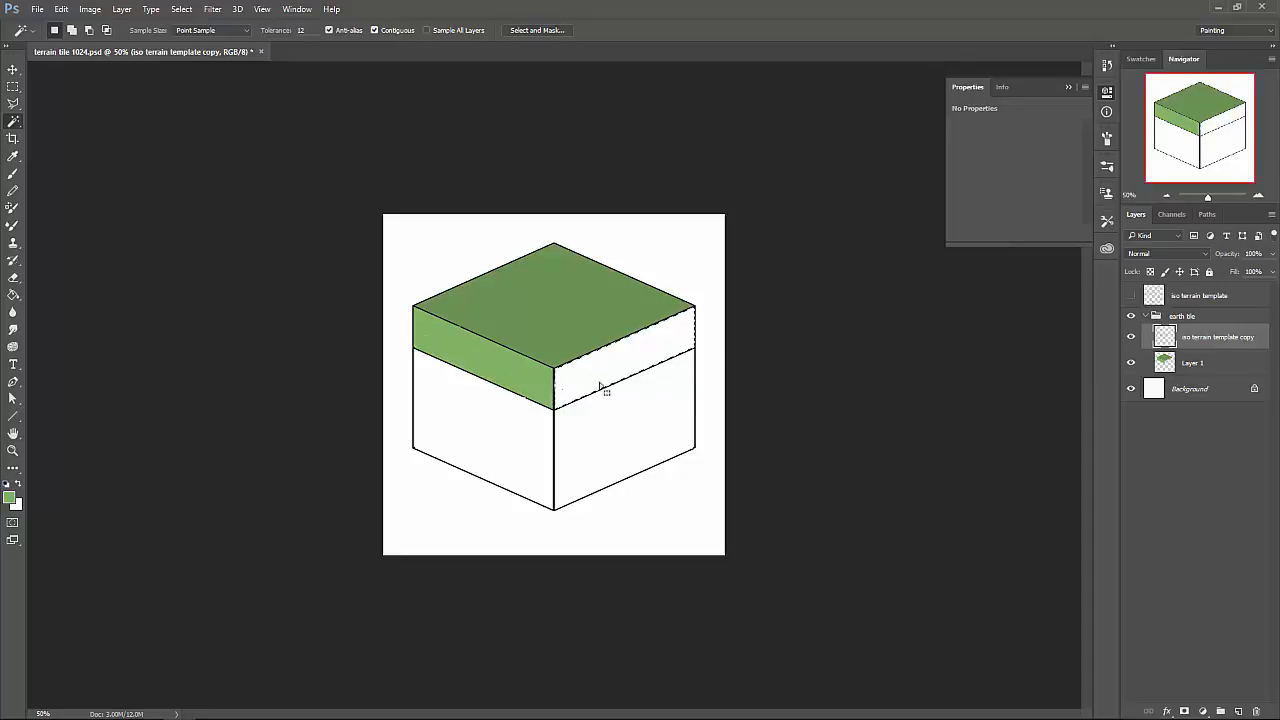
Sample the top face's green and darken the foreground colour to #2a662f.
key(i)
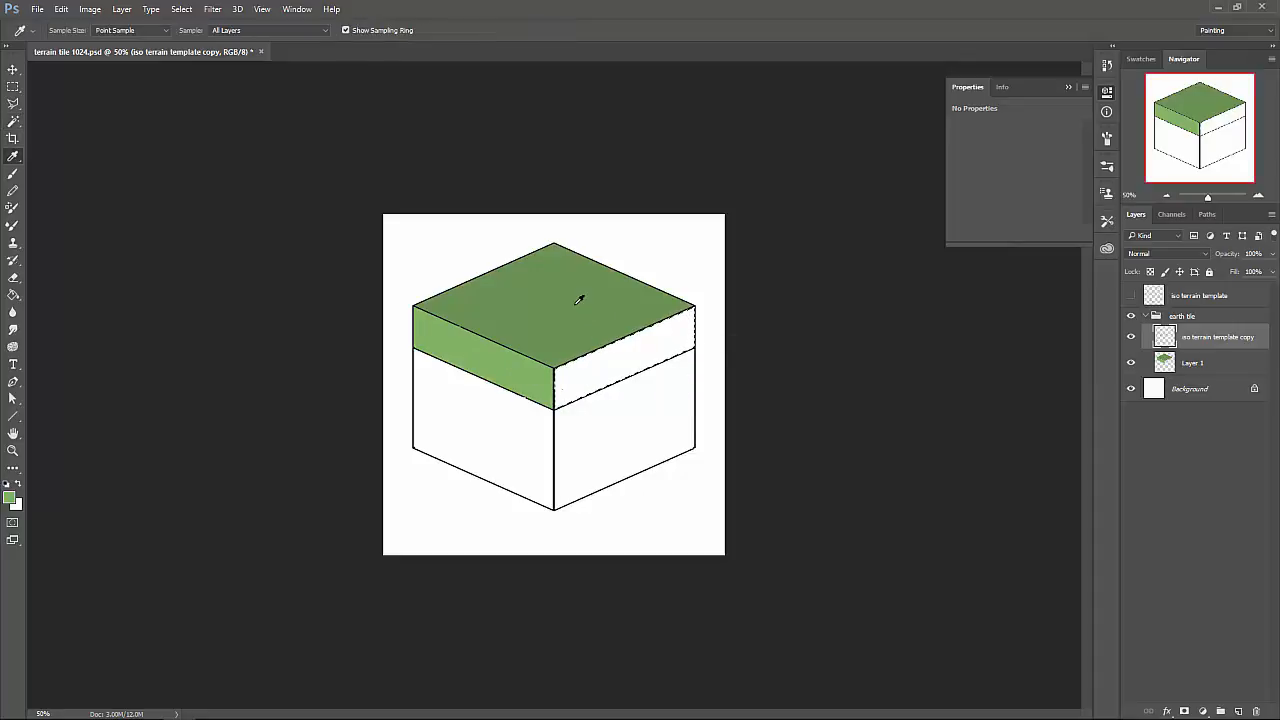
click(9, 498)
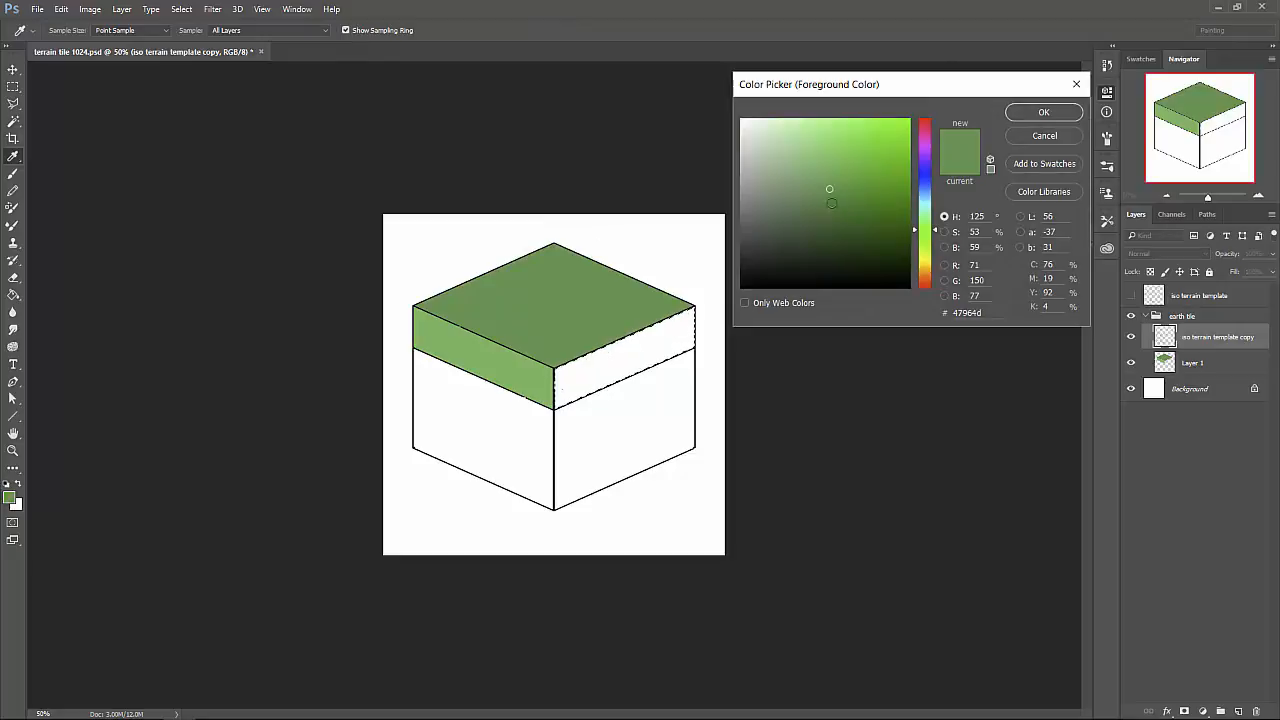
drag(829, 189, 840, 220)
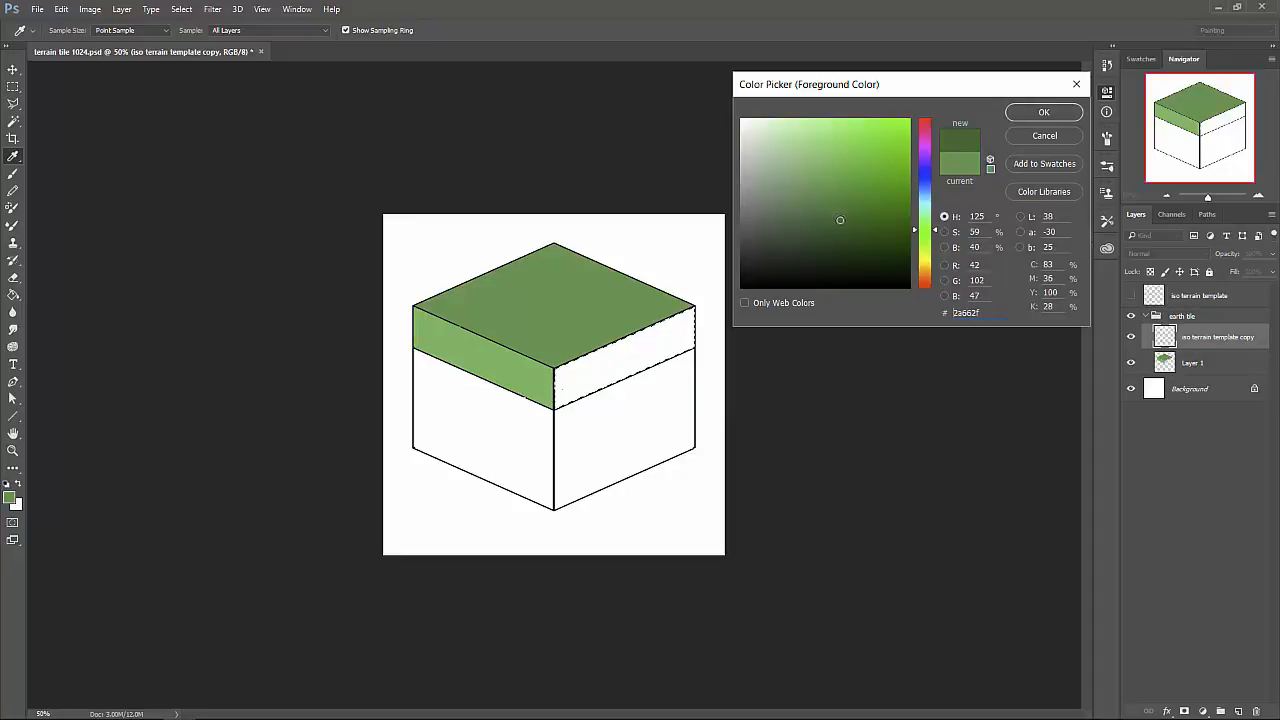
click(1040, 114)
Fill the right upper band on Layer 1 with the dark green, deselect it and hide the iso terrain template copy layer.
click(1228, 371)
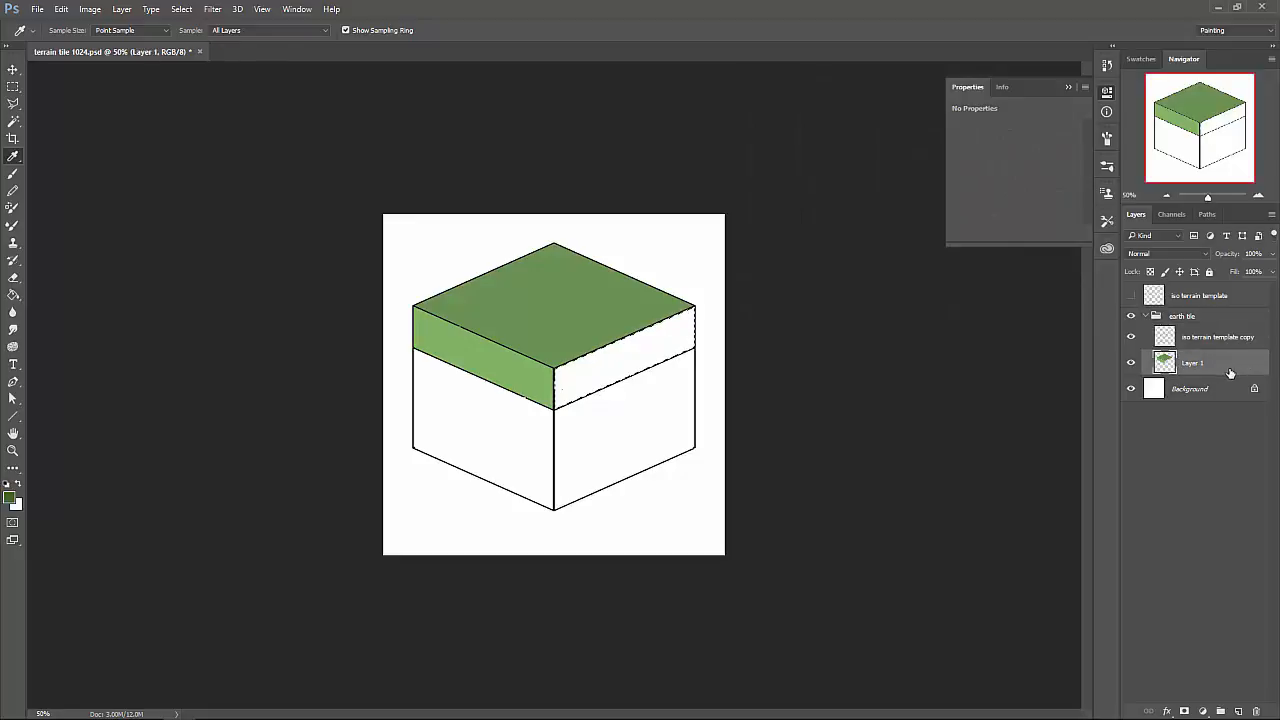
key(g)
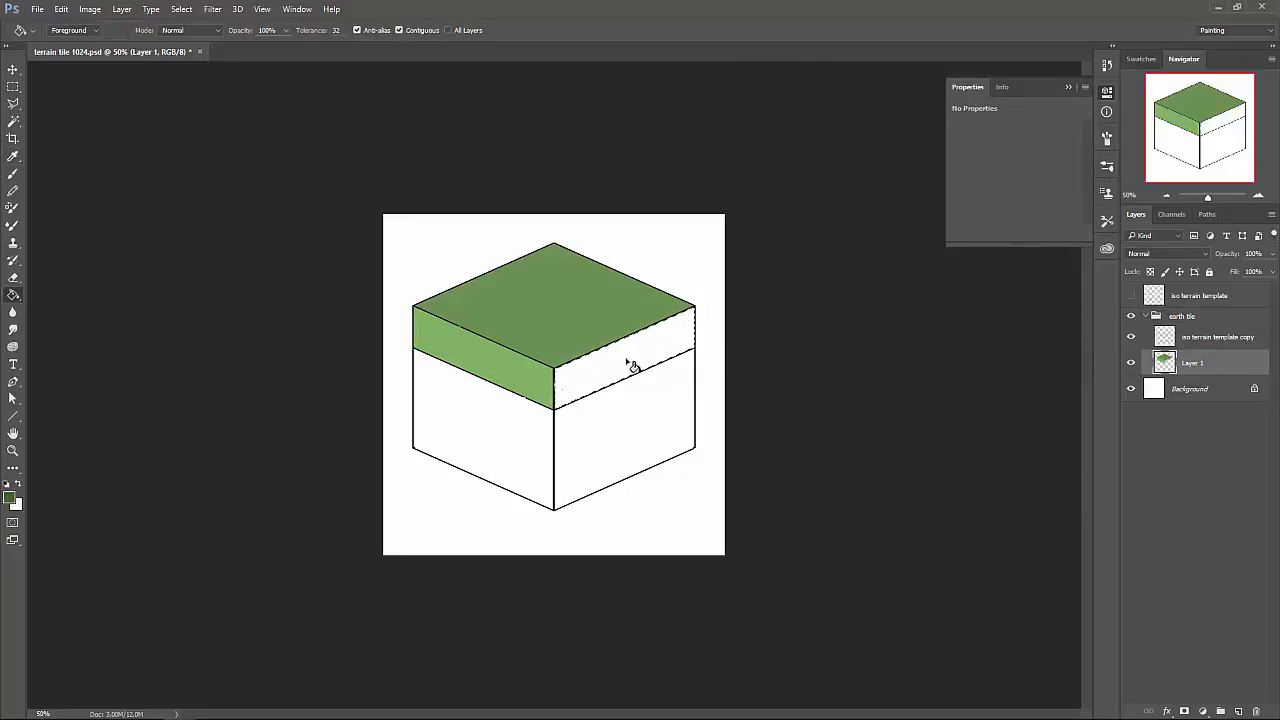
click(633, 367)
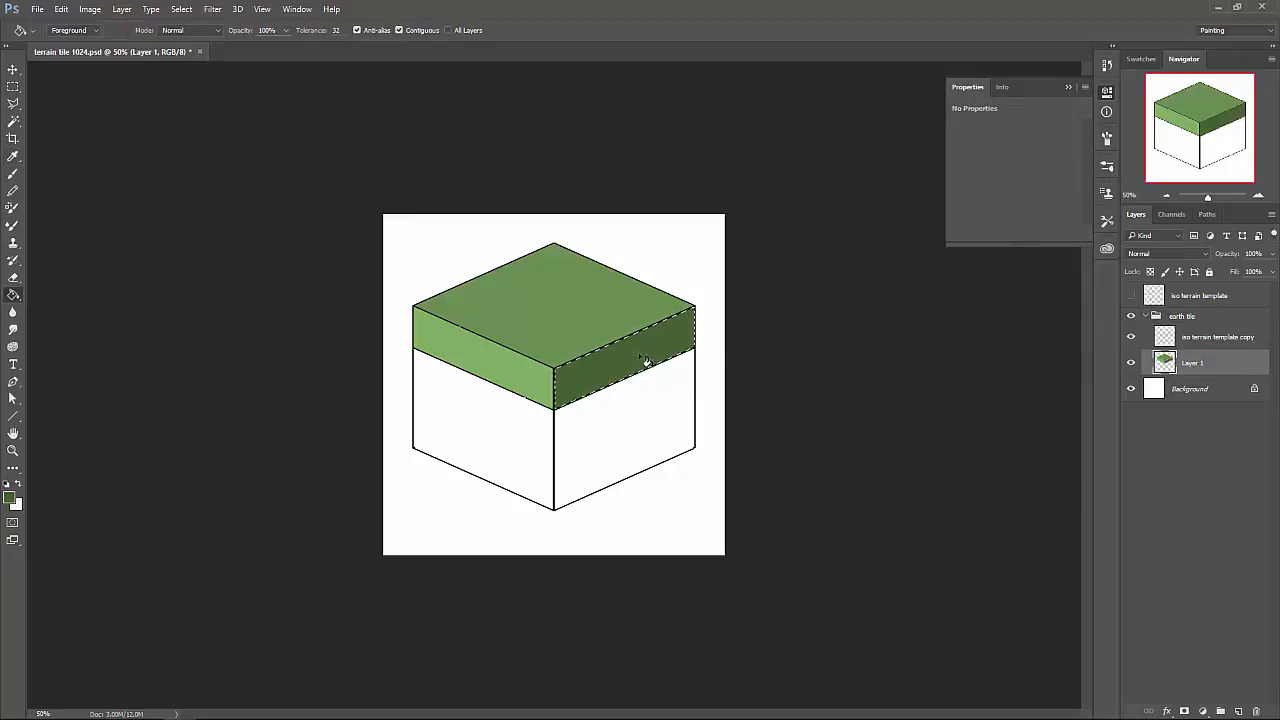
key(ctrl+d)
click(1131, 337)
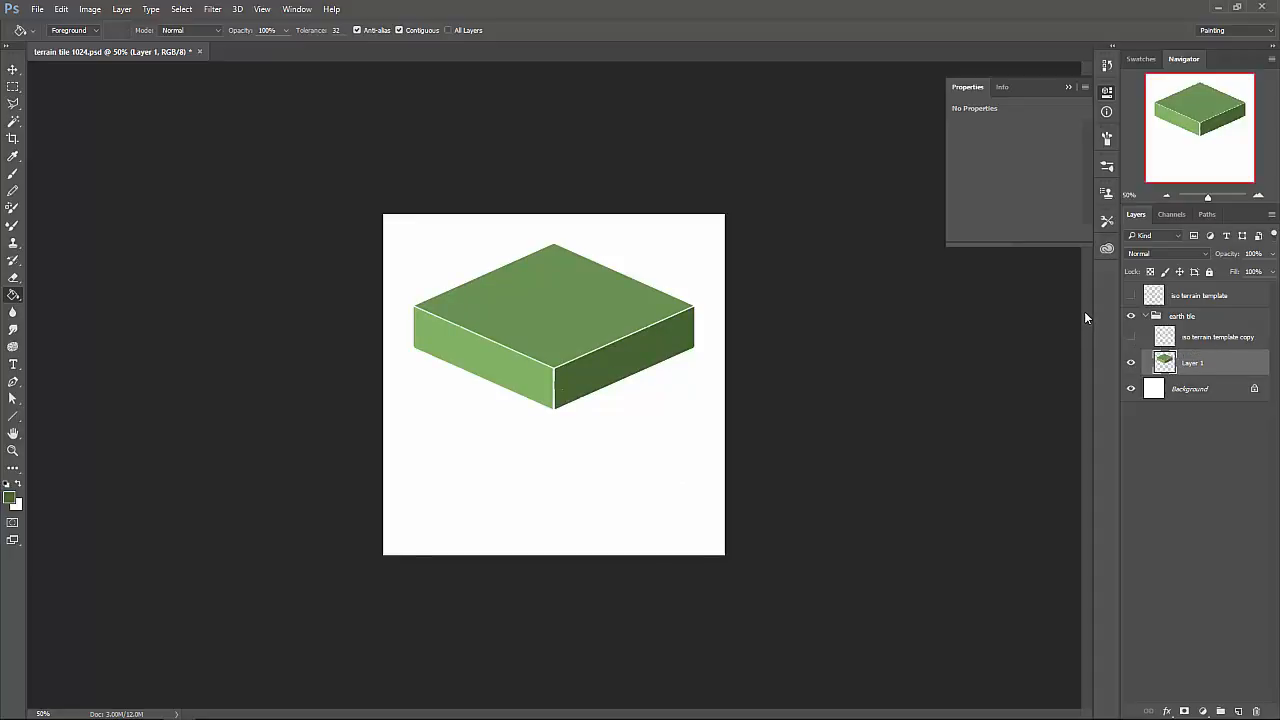
Examine the seams and edges between the three green faces from far away and close up.
key(ctrl+minus)
key(ctrl+minus)
key(ctrl+minus)
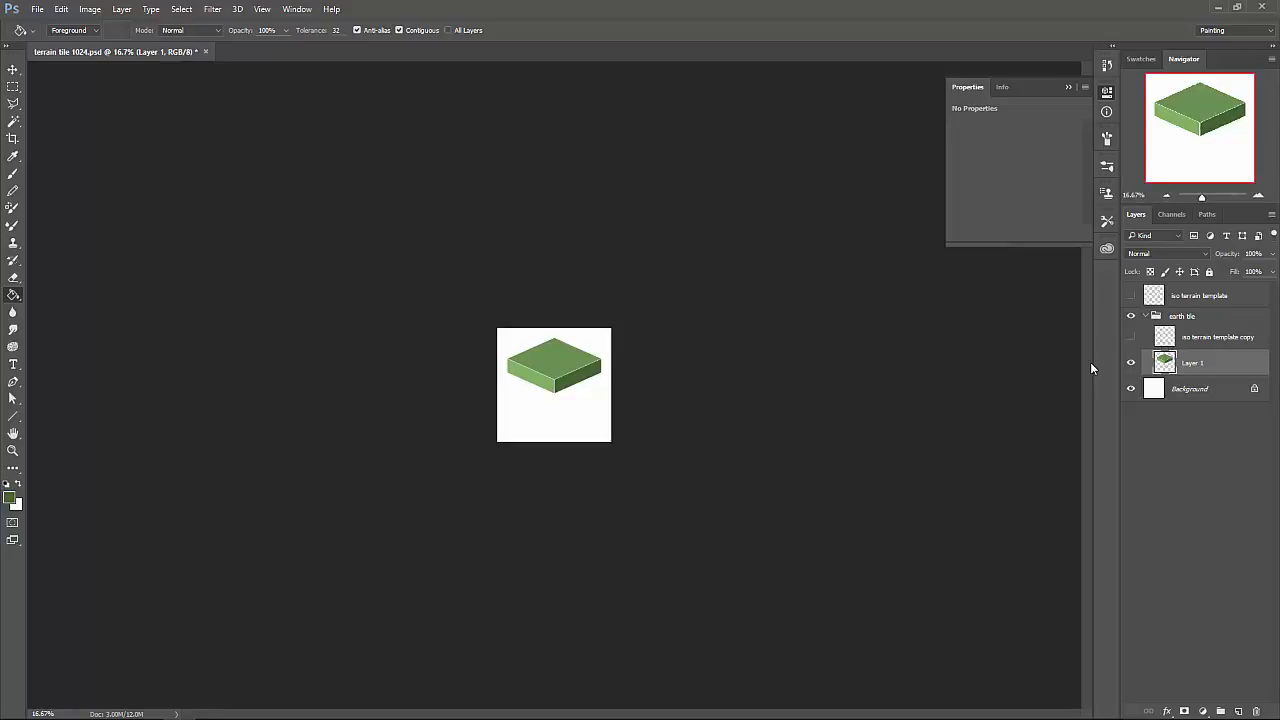
key(ctrl+plus)
key(ctrl+plus)
key(ctrl+plus)
key(ctrl+plus)
key(ctrl+plus)
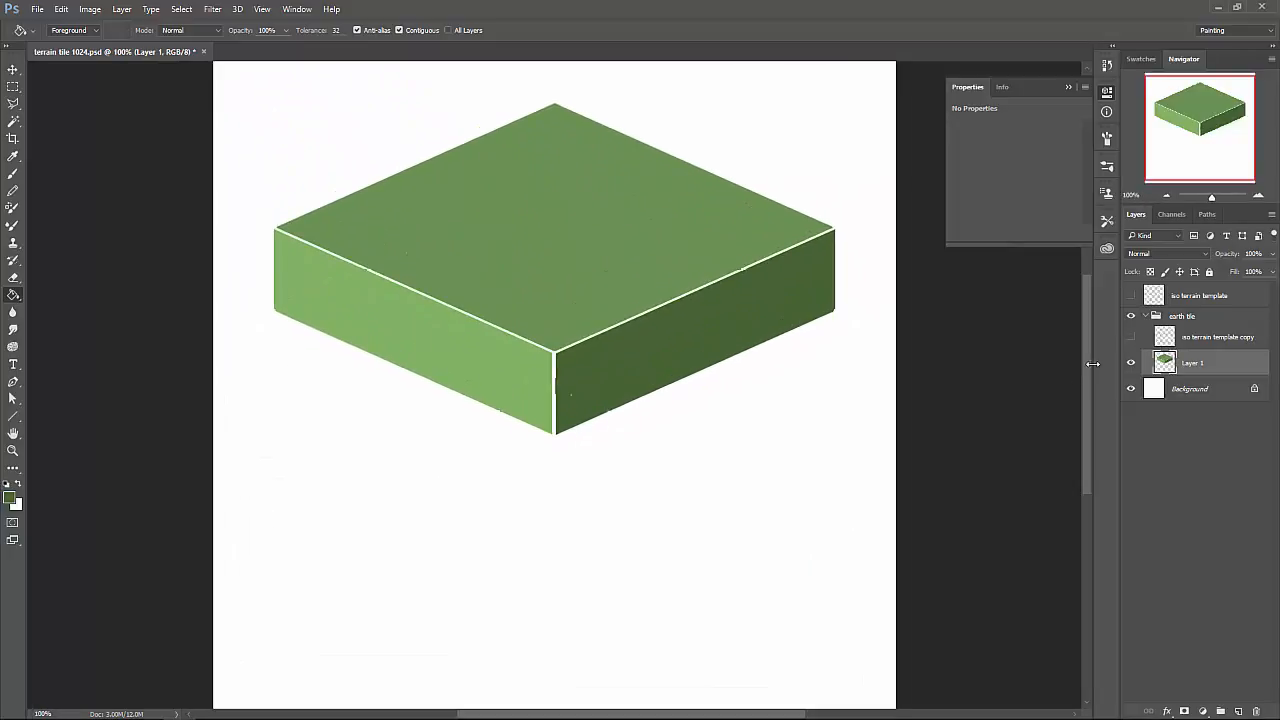
key(ctrl+plus)
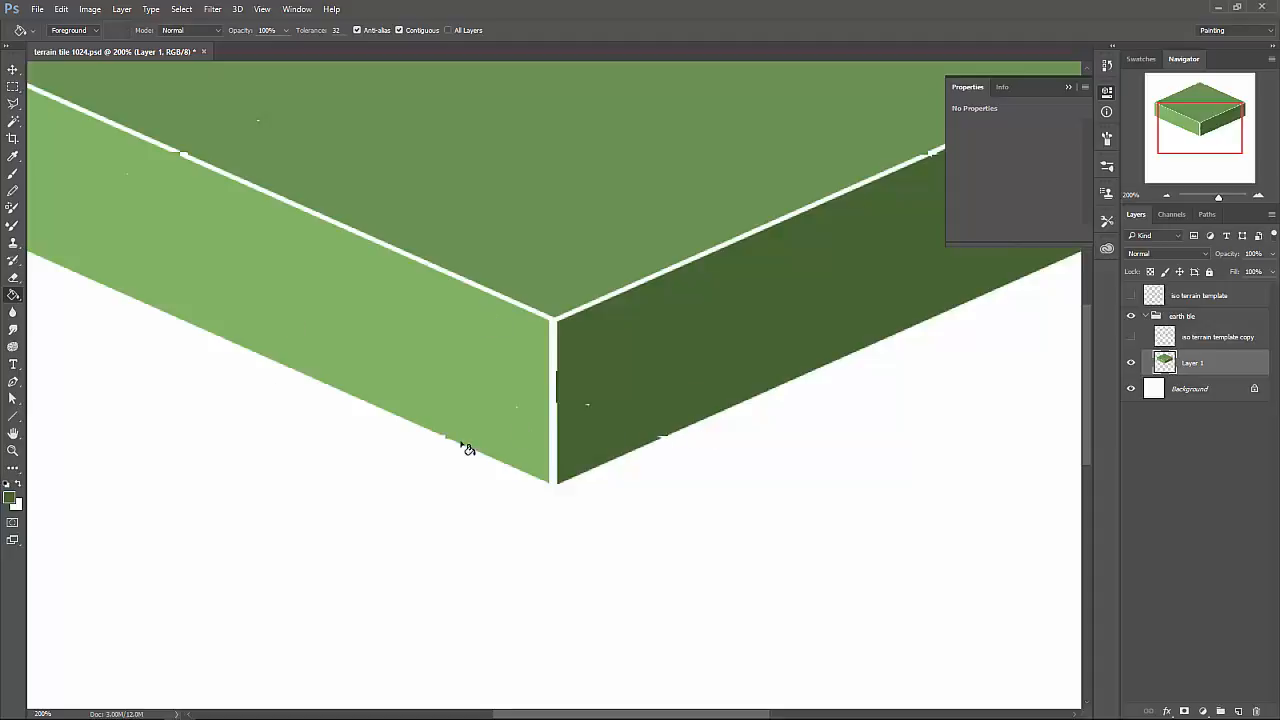
key(ctrl+minus)
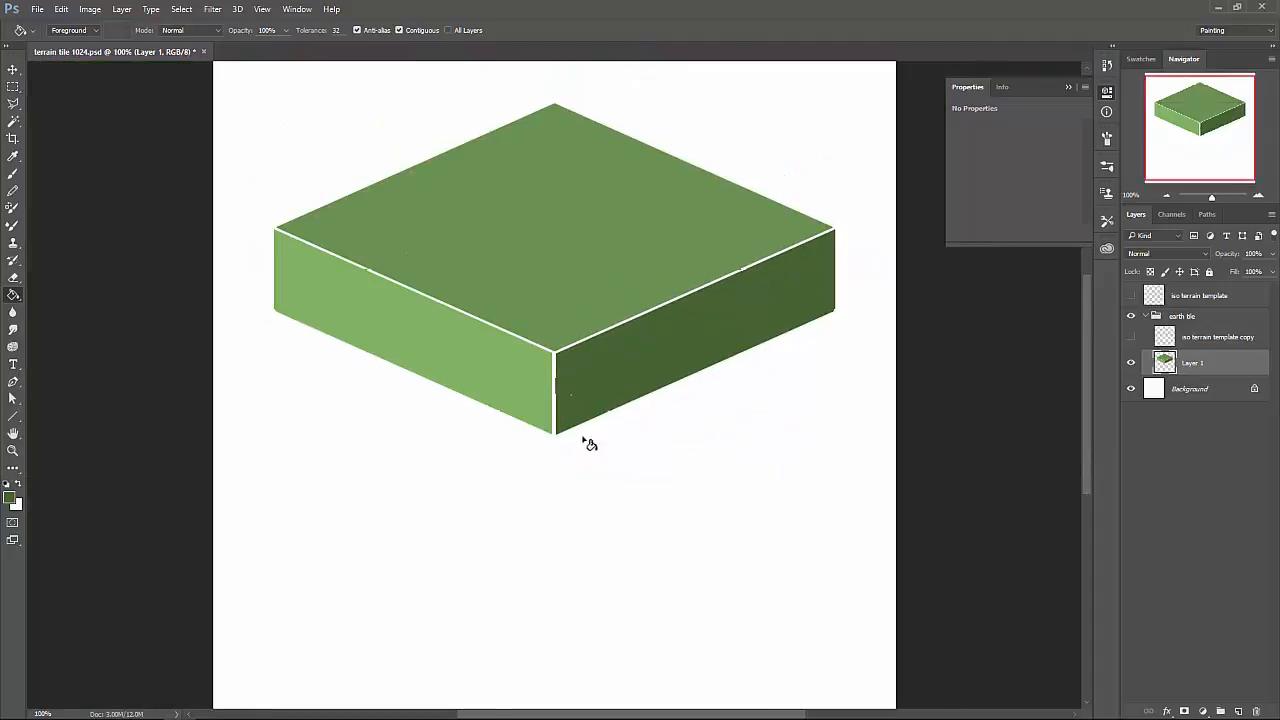
Set the Brush to Normal mode and shrink it to roughly the width of the white seam between the side faces.
key(ctrl+plus)
key(b)
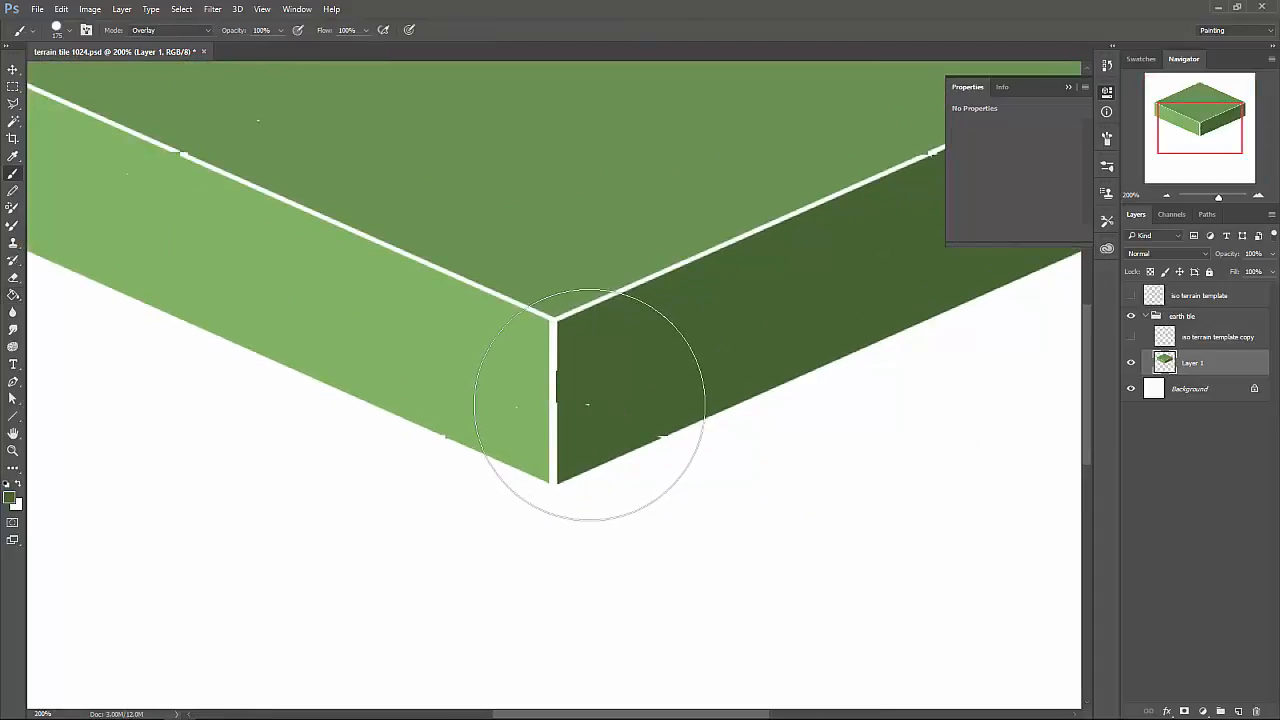
key(bracketleft)
key(bracketleft)
key(bracketleft)
key(bracketleft)
key(bracketleft)
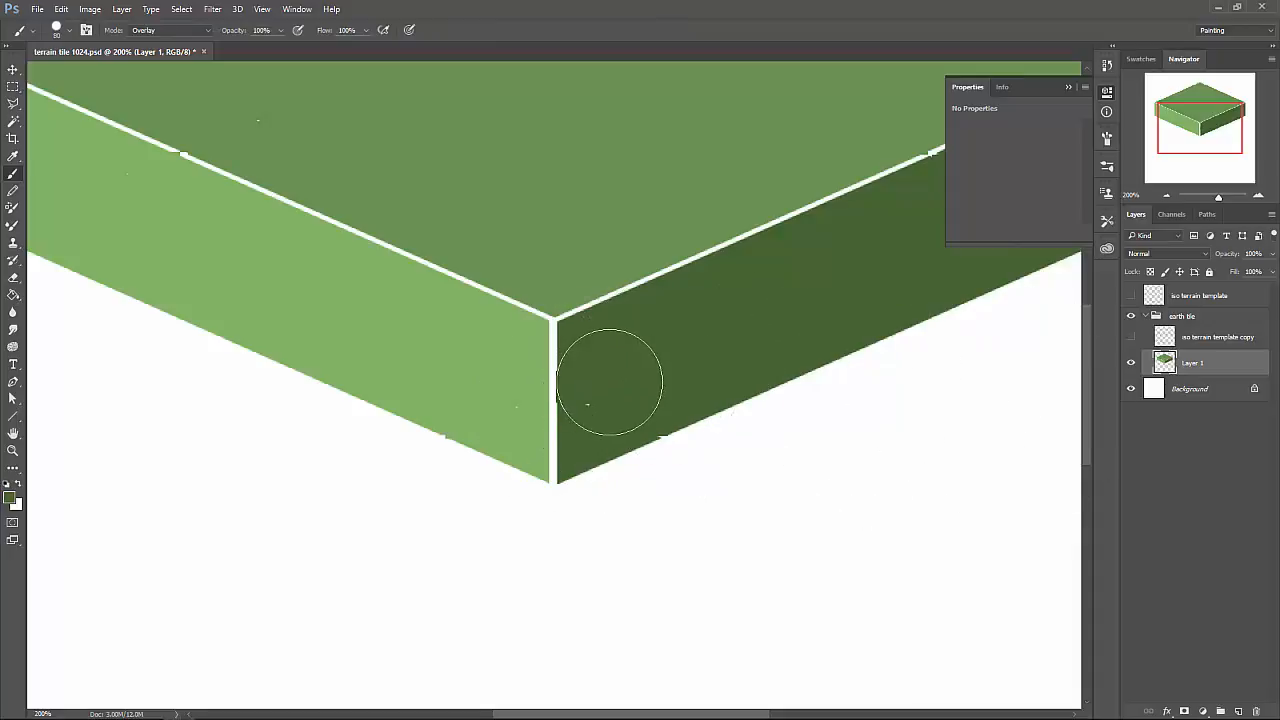
click(609, 382)
key(ctrl+z)
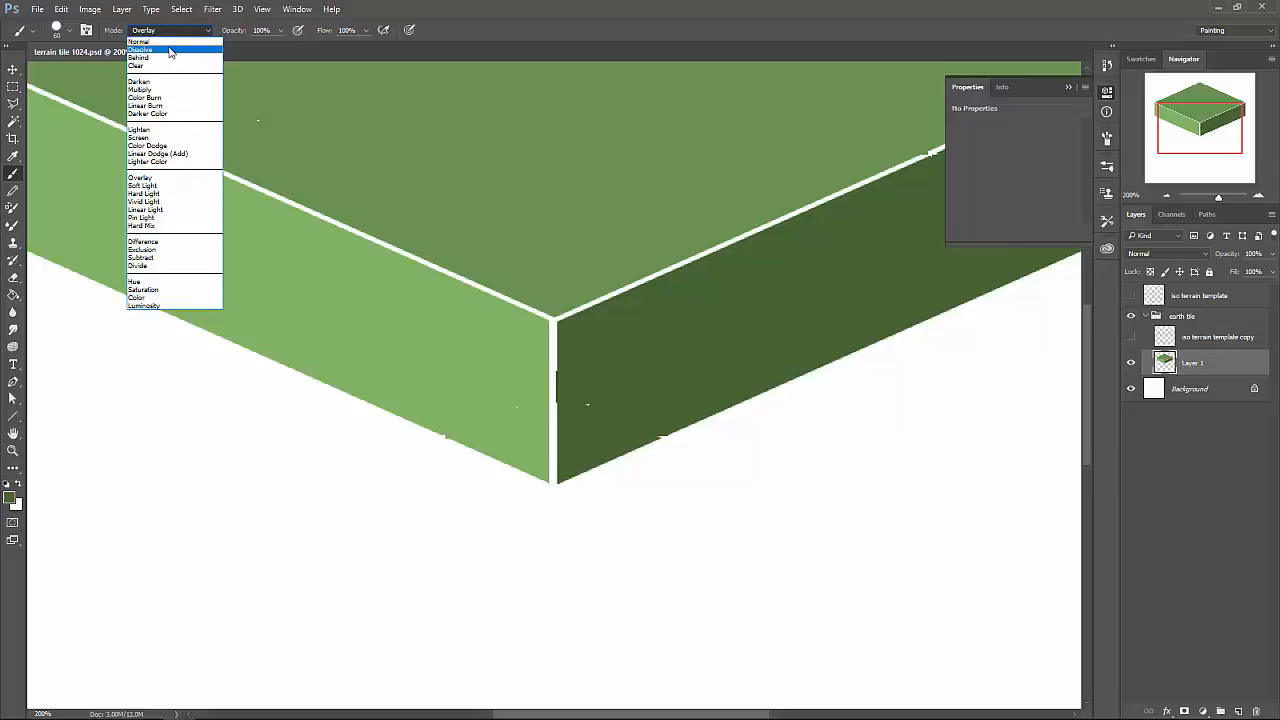
click(160, 42)
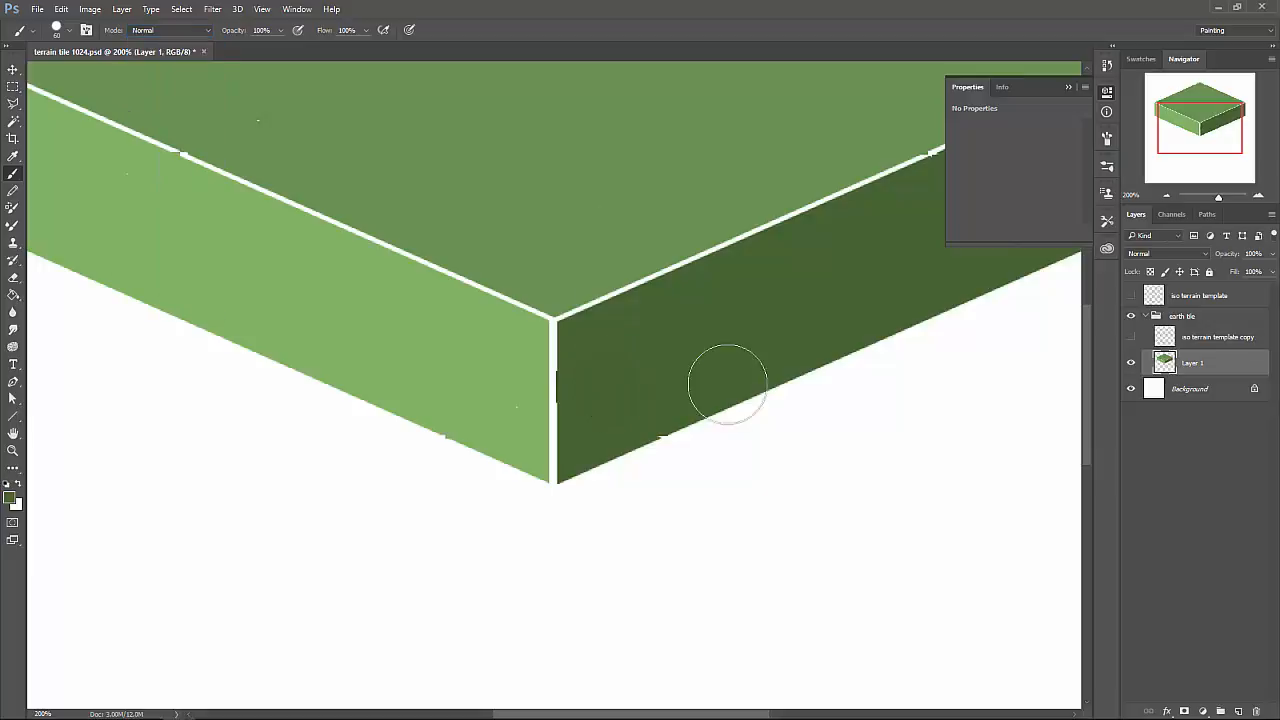
key(bracketleft)
key(bracketleft)
key(bracketleft)
key(bracketleft)
key(bracketleft)
key(bracketleft)
key(bracketleft)
key(bracketleft)
key(bracketleft)
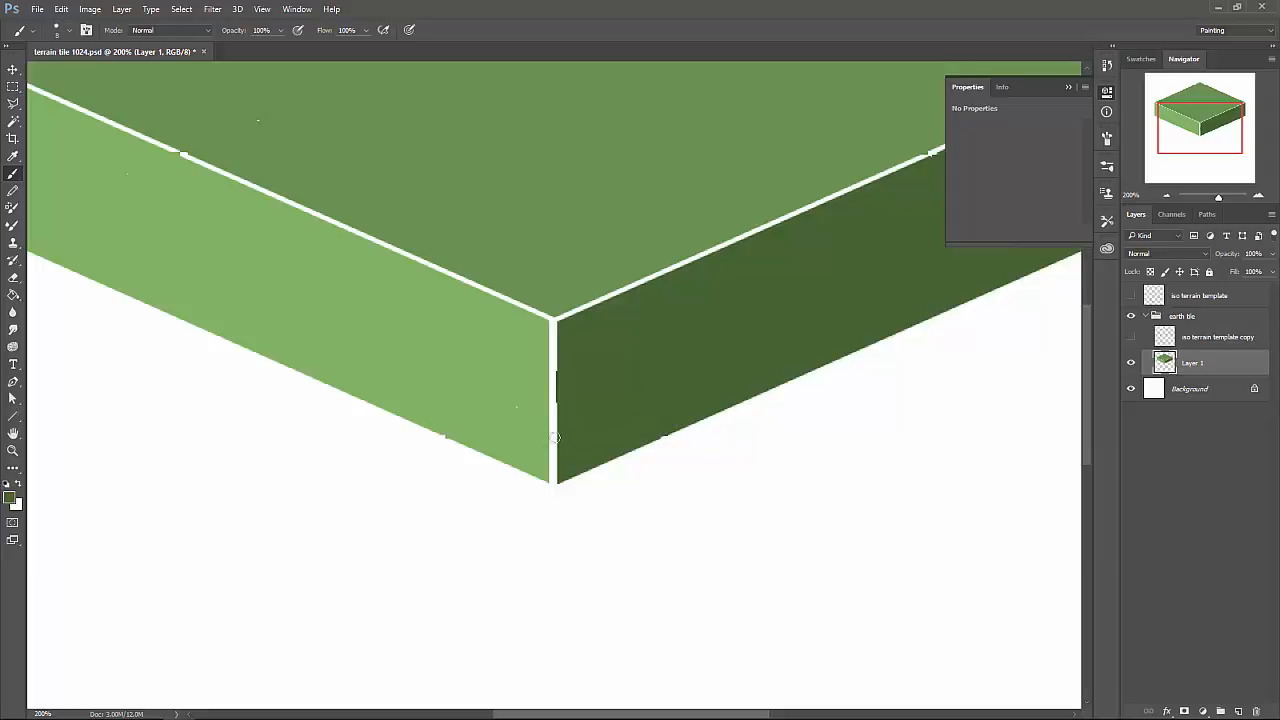
Set the Eraser to Brush mode with a small tip and erase the stray dark green sliver along the vertical white seam.
key(e)
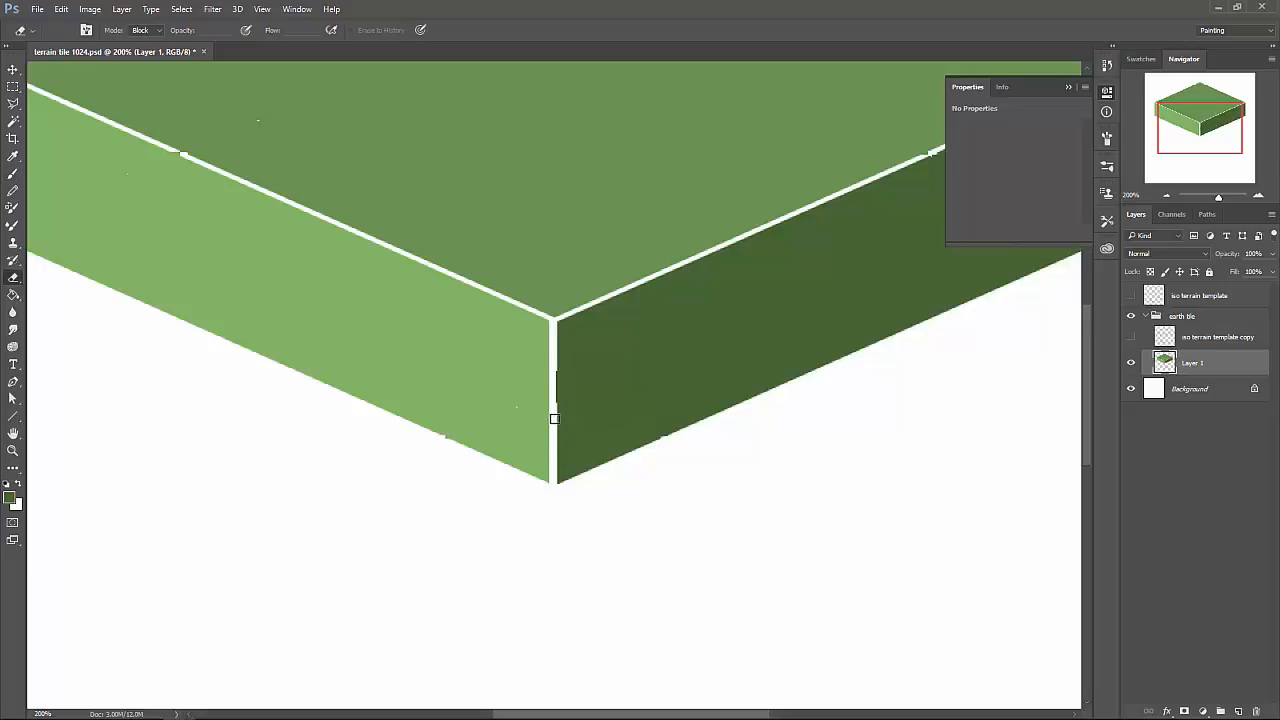
click(145, 30)
click(142, 38)
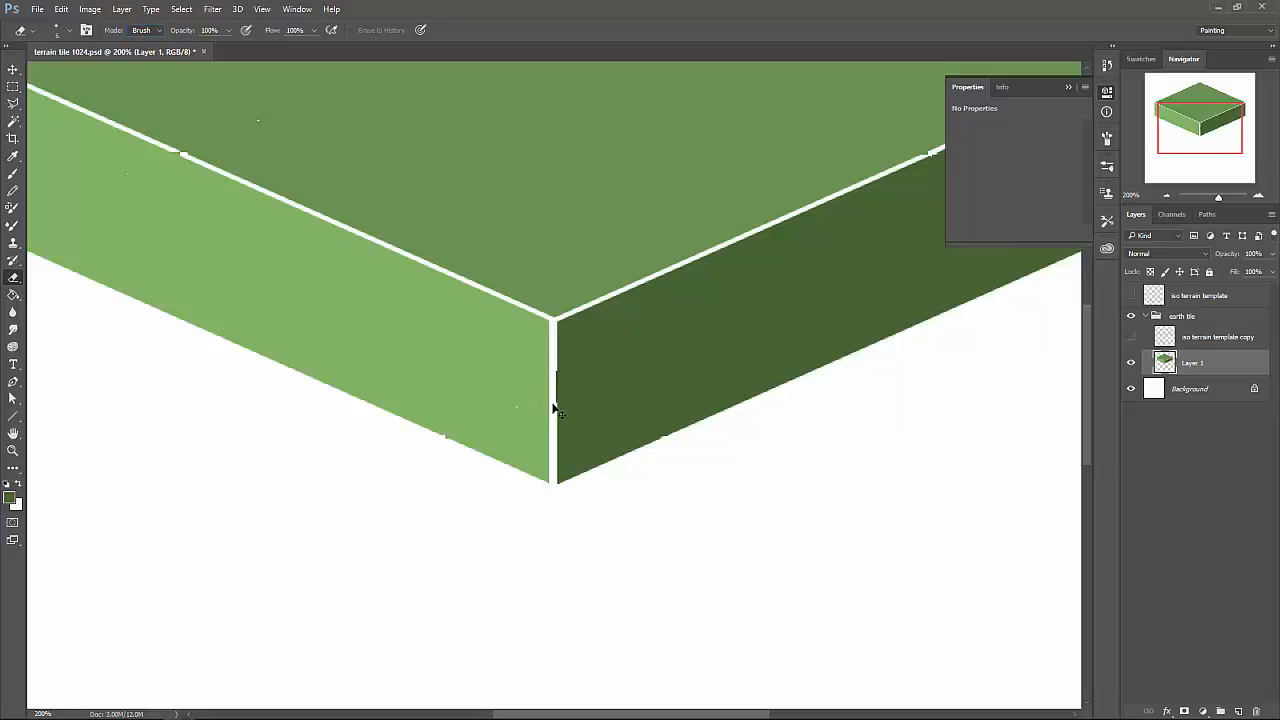
click(66, 32)
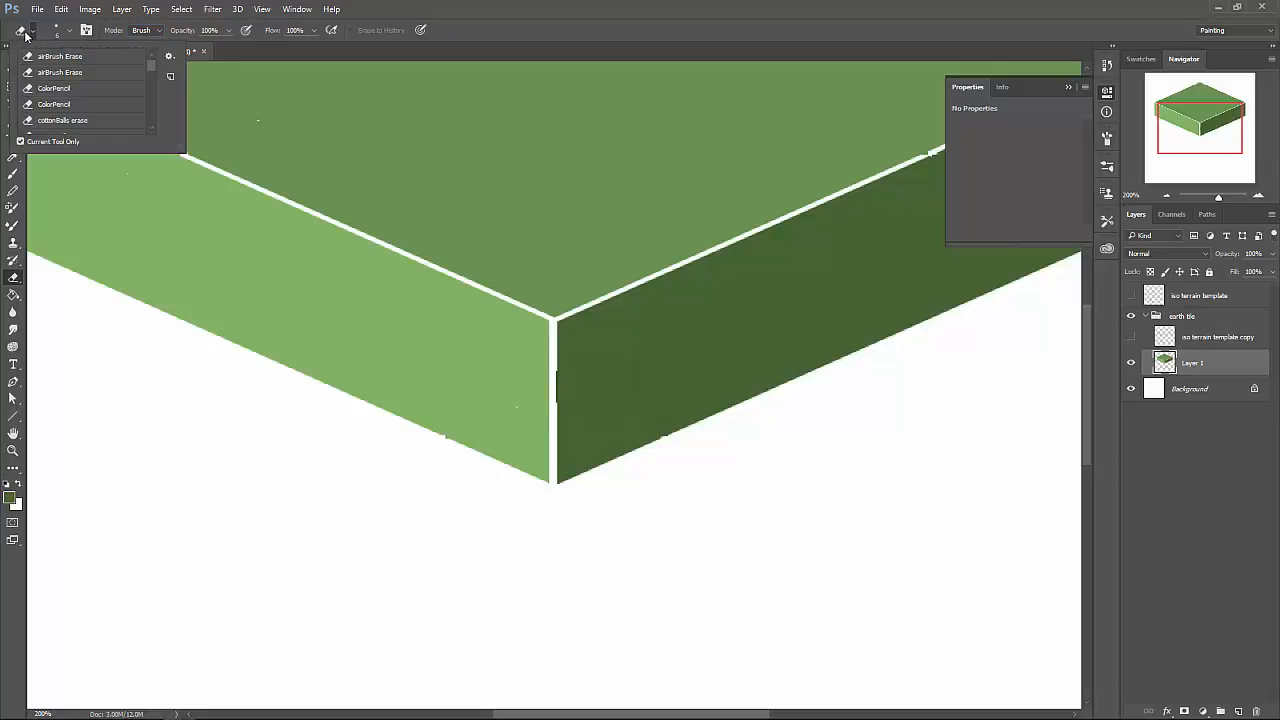
click(66, 34)
click(66, 33)
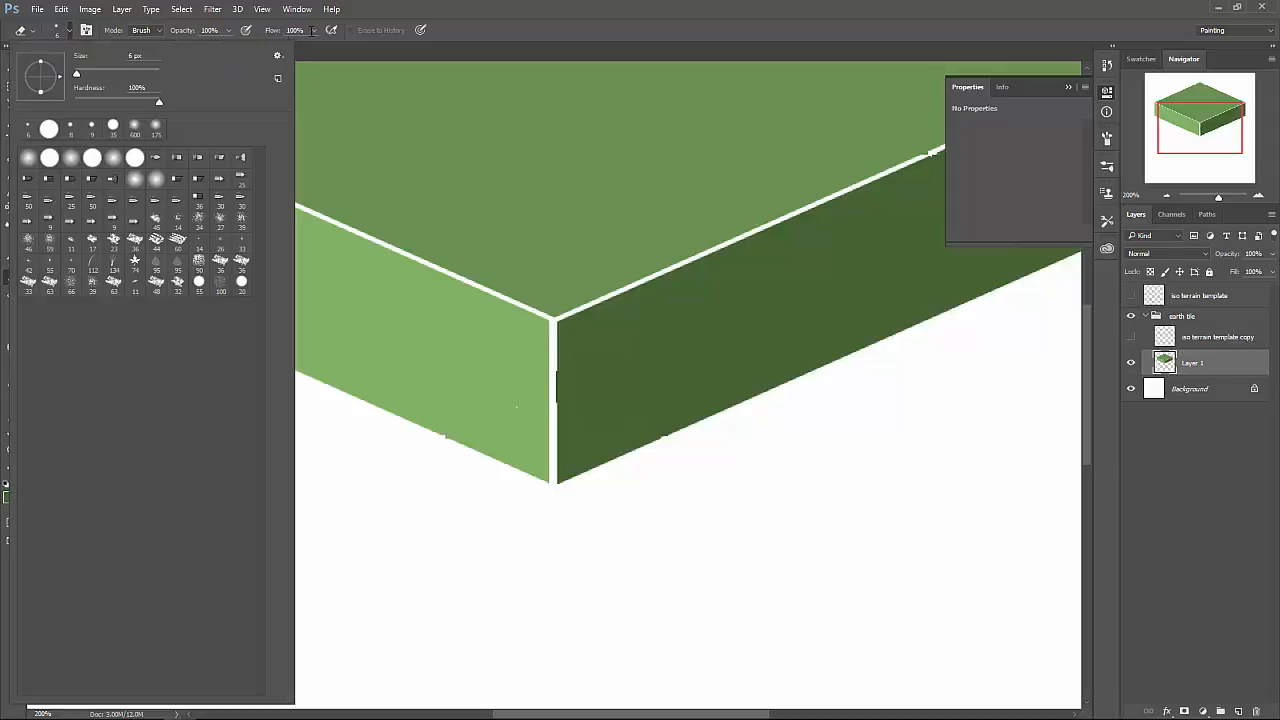
click(423, 12)
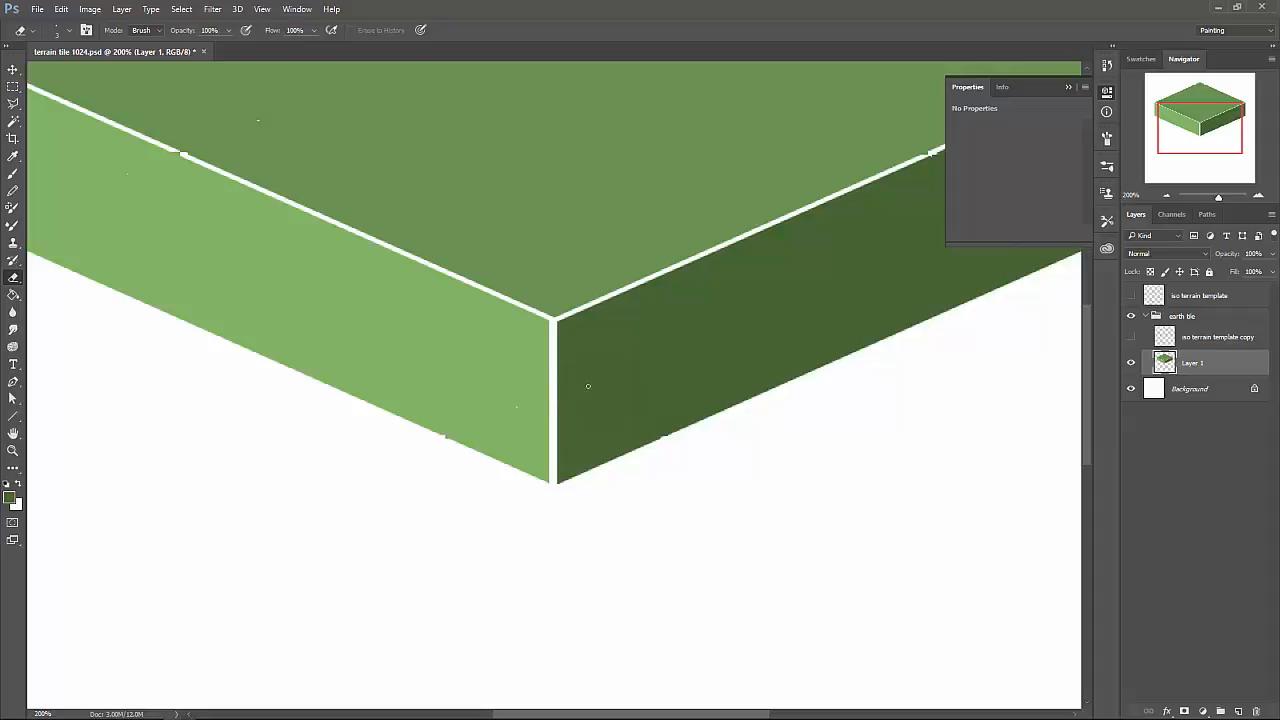
Paint over the stray specks on the left green band with its sampled light green and erase the uneven pixels along its lower edge.
key(i)
click(462, 371)
key(b)
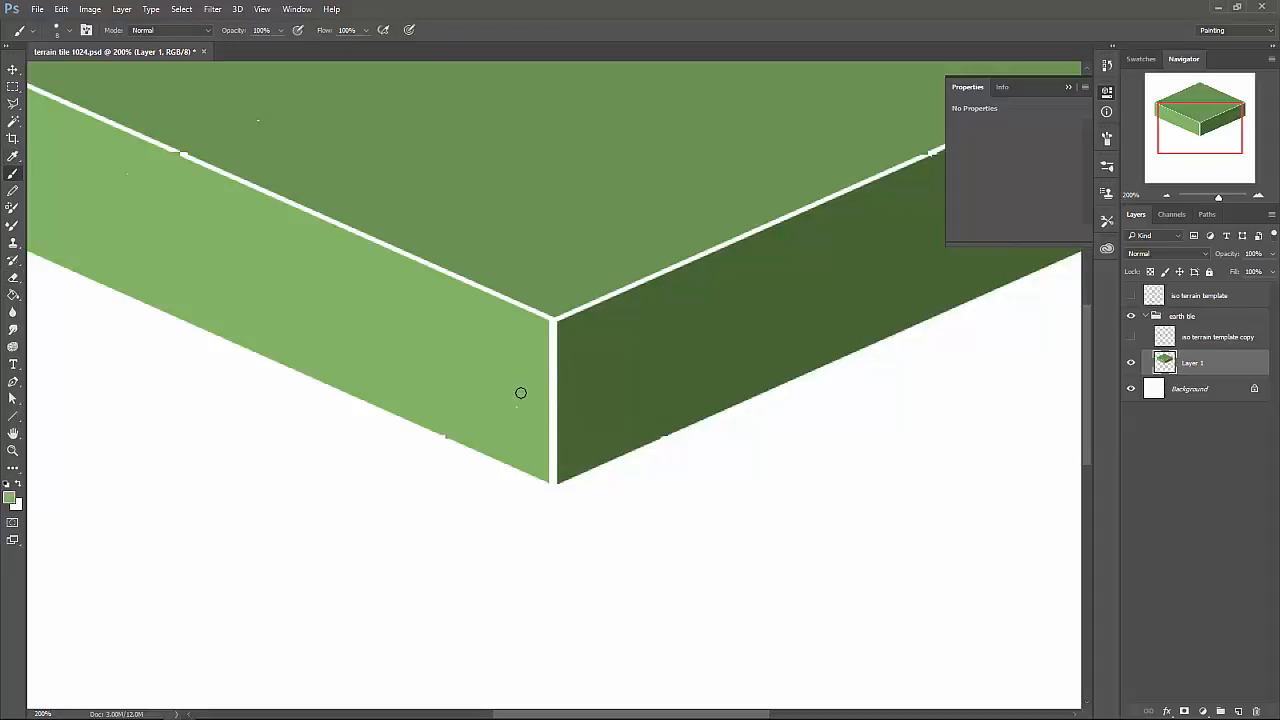
drag(198, 245, 534, 394)
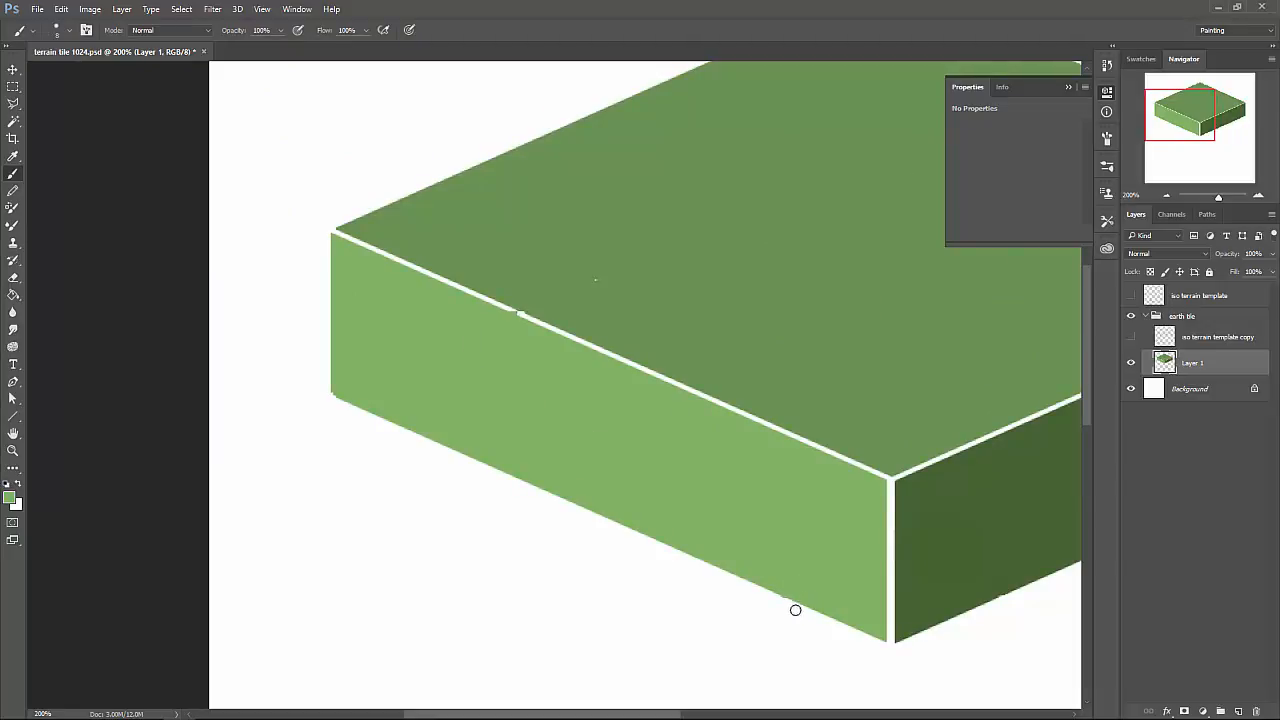
key(e)
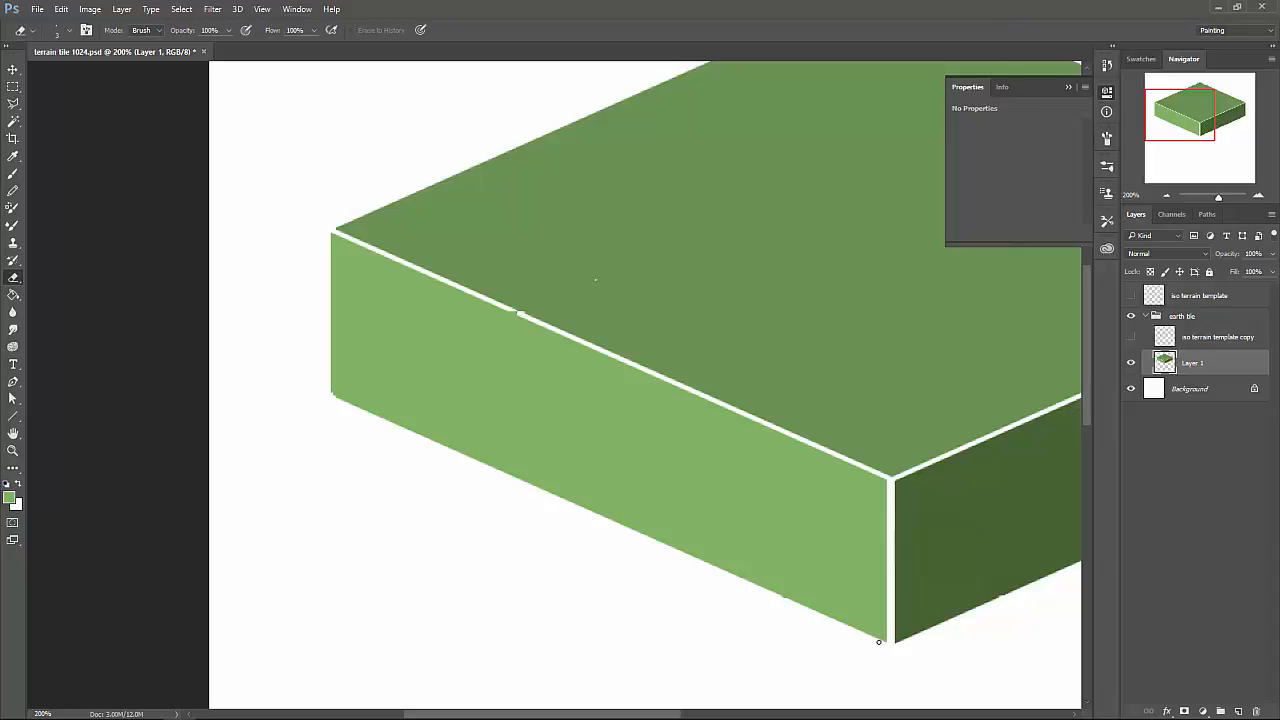
shift+click(327, 393)
Paint over the white speck on the top face using its own sampled mid green.
key(i)
key(b)
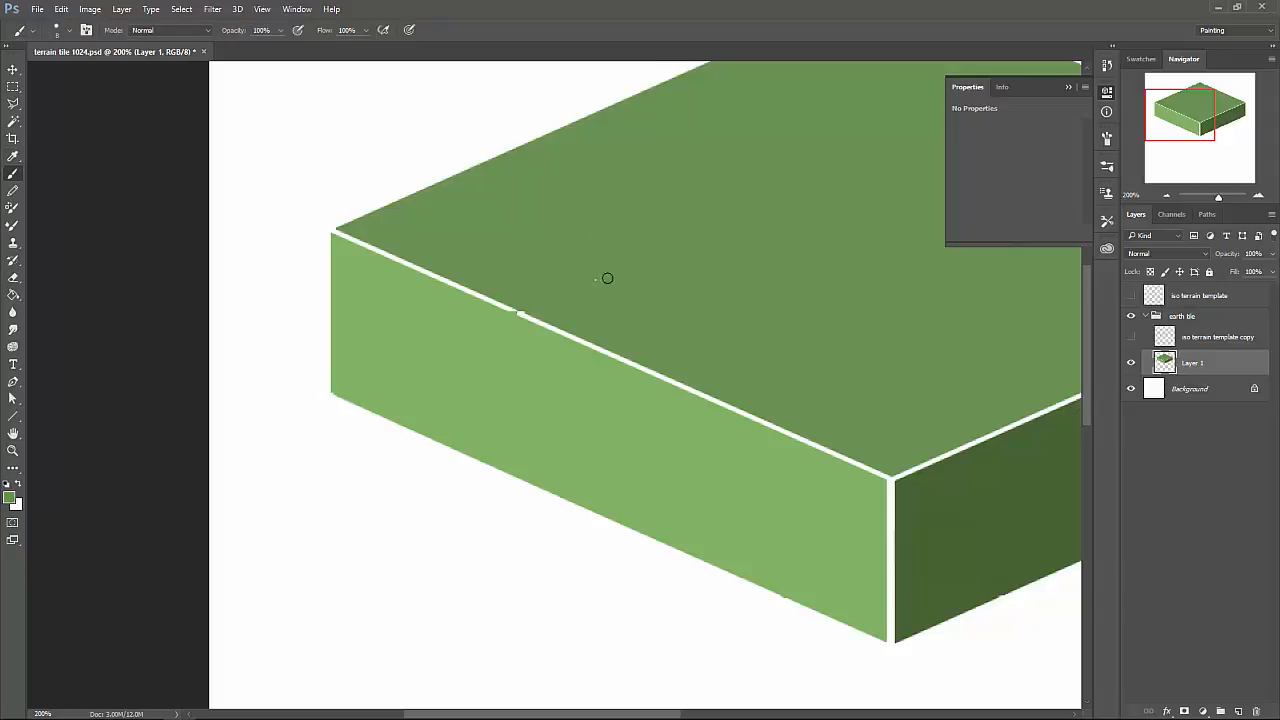
key(ctrl+minus)
key(ctrl+minus)
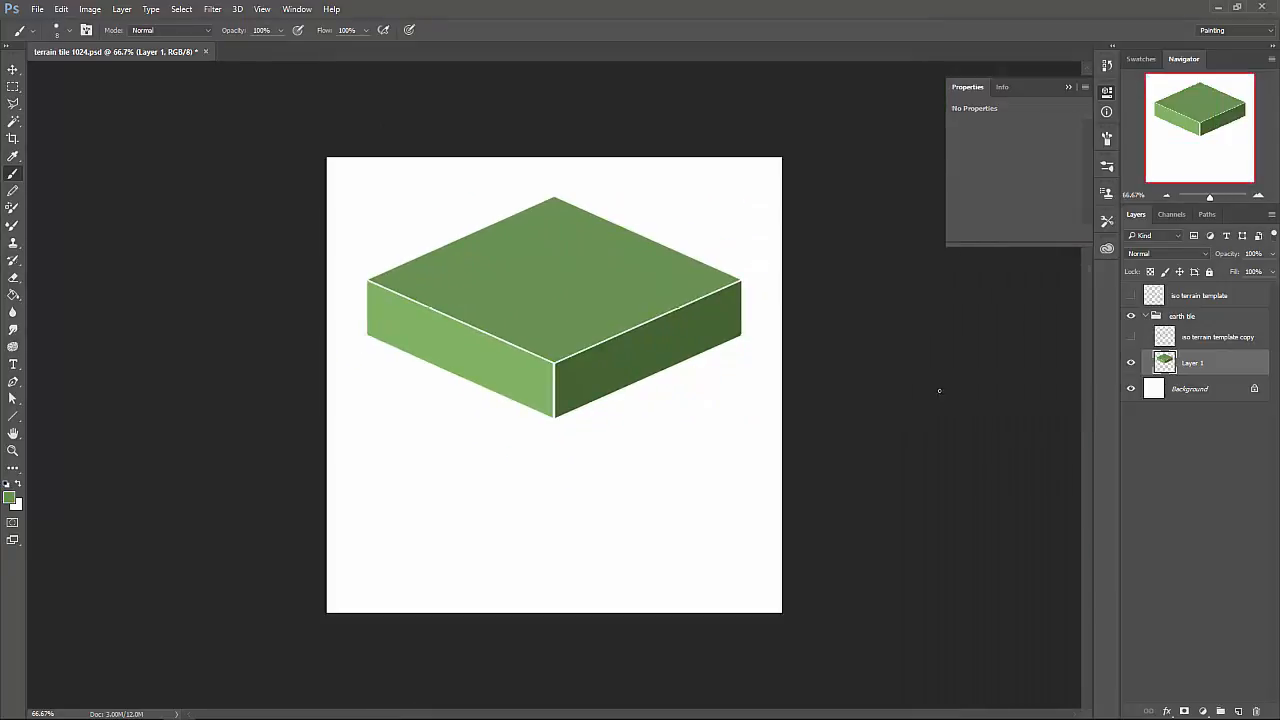
Show the iso terrain template copy layer and make it the active layer.
click(1131, 338)
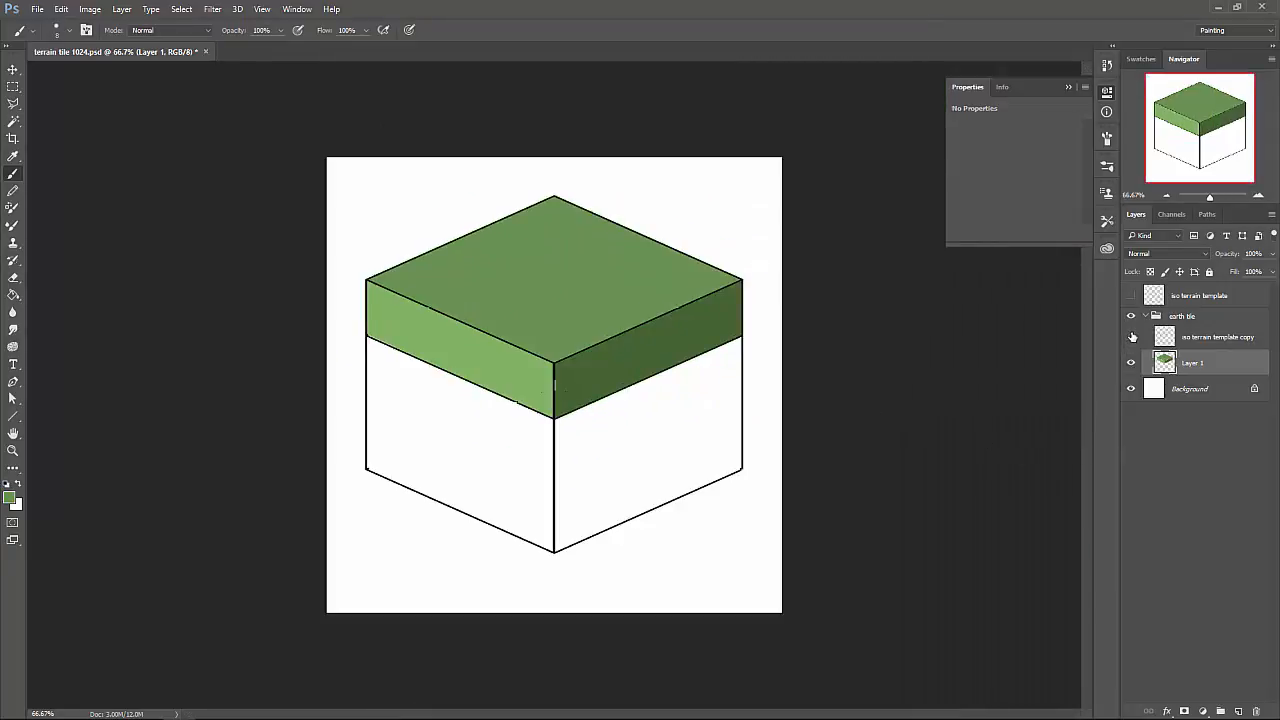
click(1129, 338)
click(1129, 338)
click(1210, 339)
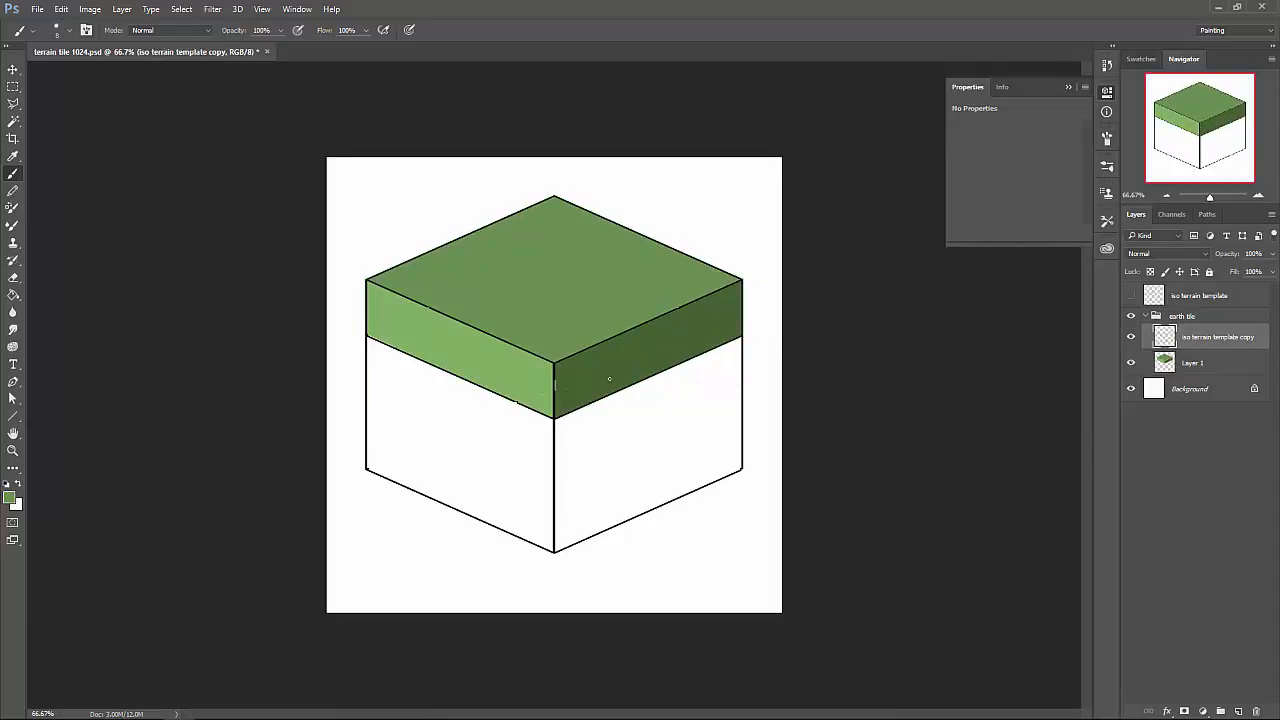
Repaint the gap in the vertical centre line with a small black brush and erase the stray black specks from the side bands.
key(z)
click(555, 379)
click(555, 379)
click(557, 382)
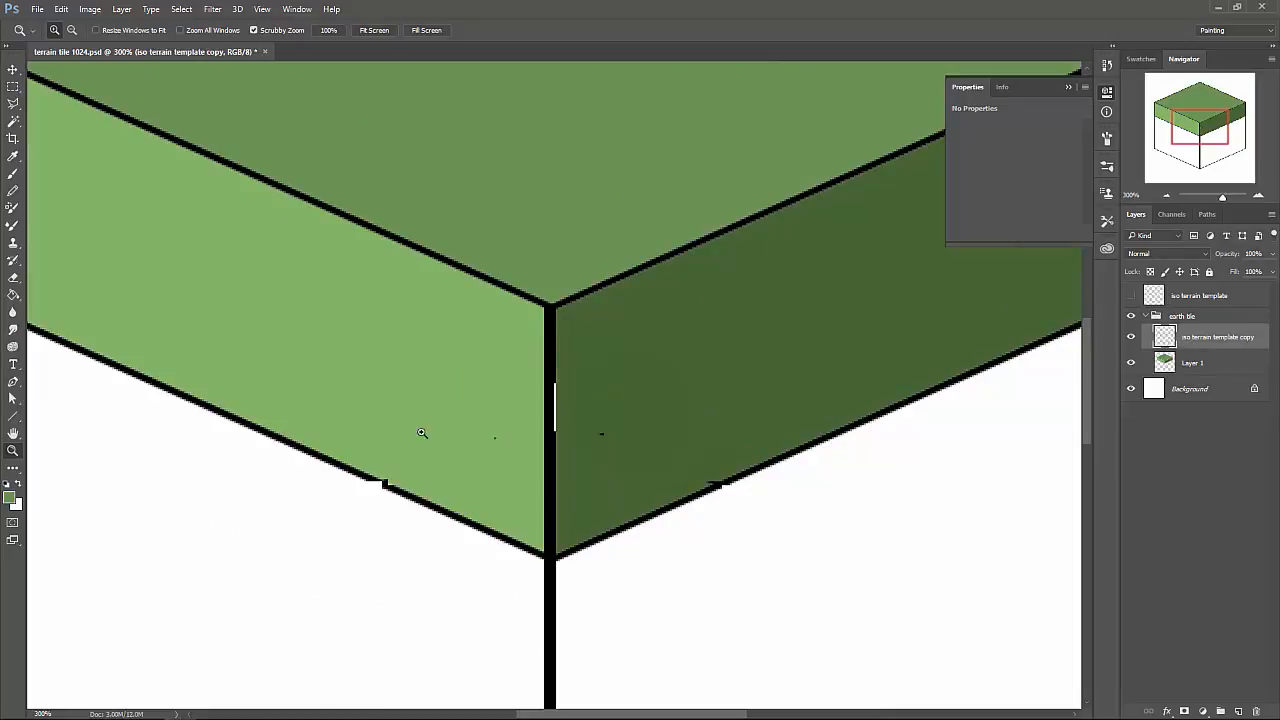
key(d)
key(b)
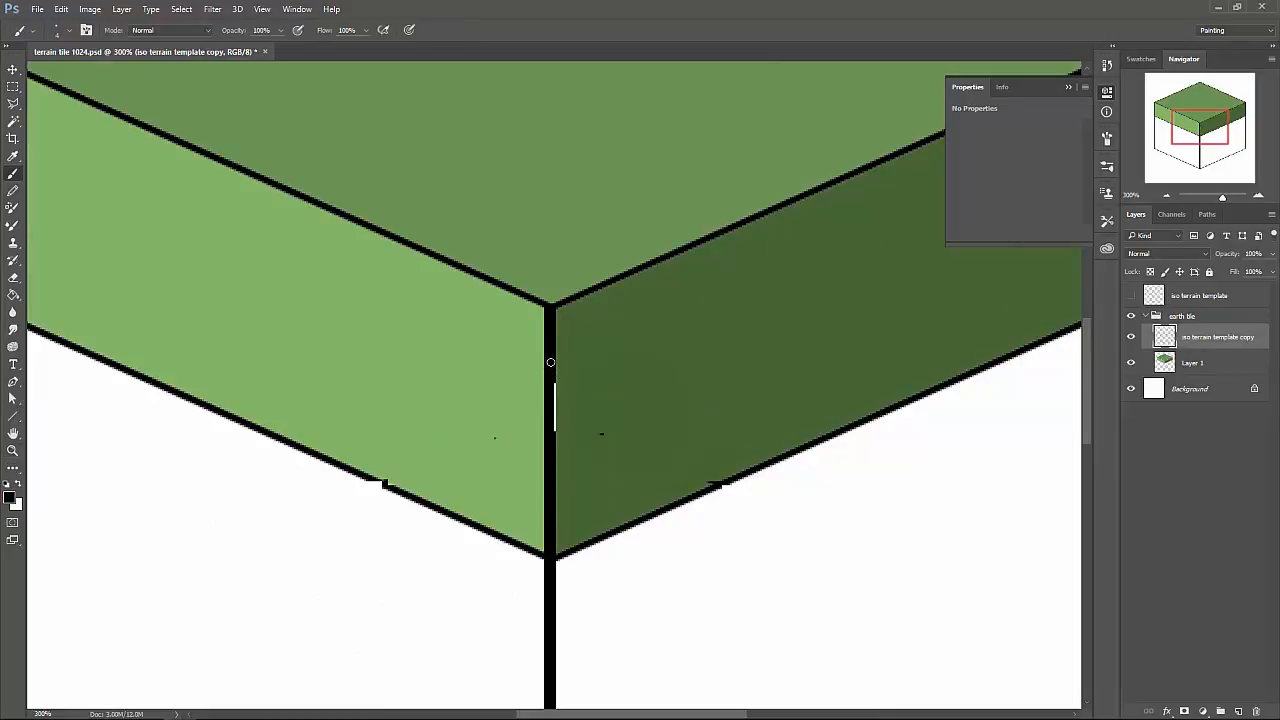
click(58, 32)
click(371, 51)
key(e)
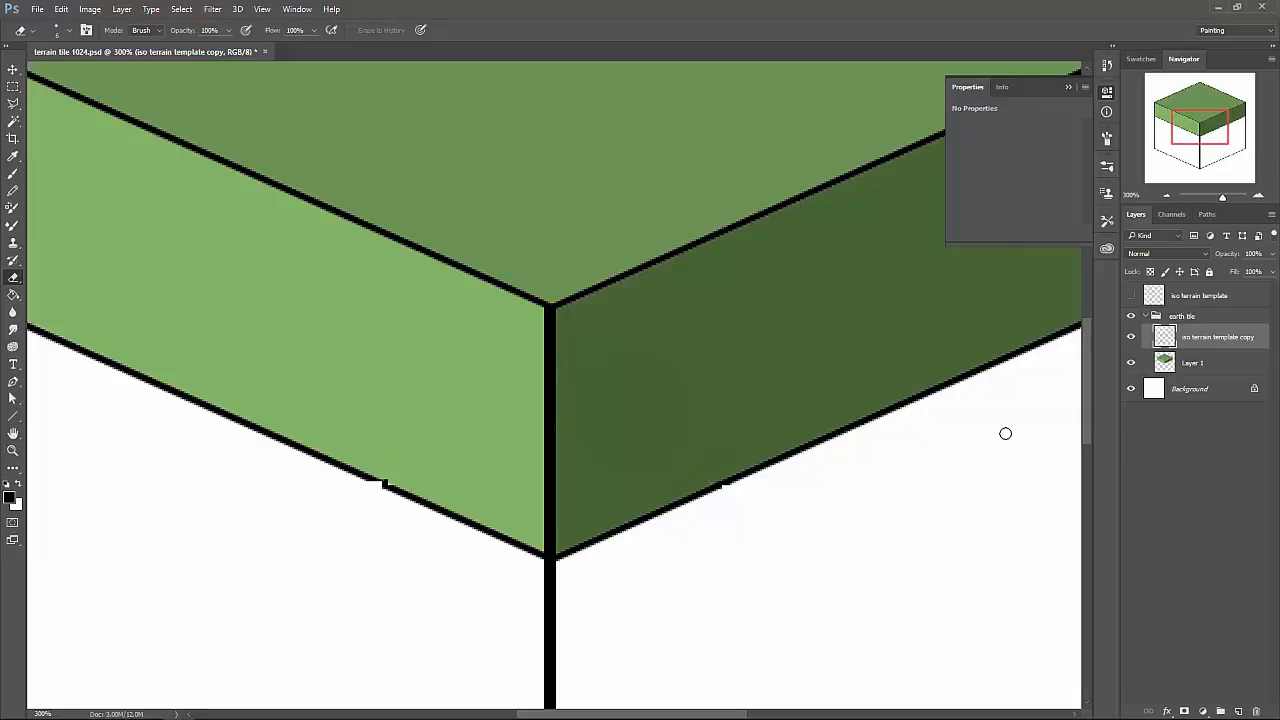
key(ctrl+1)
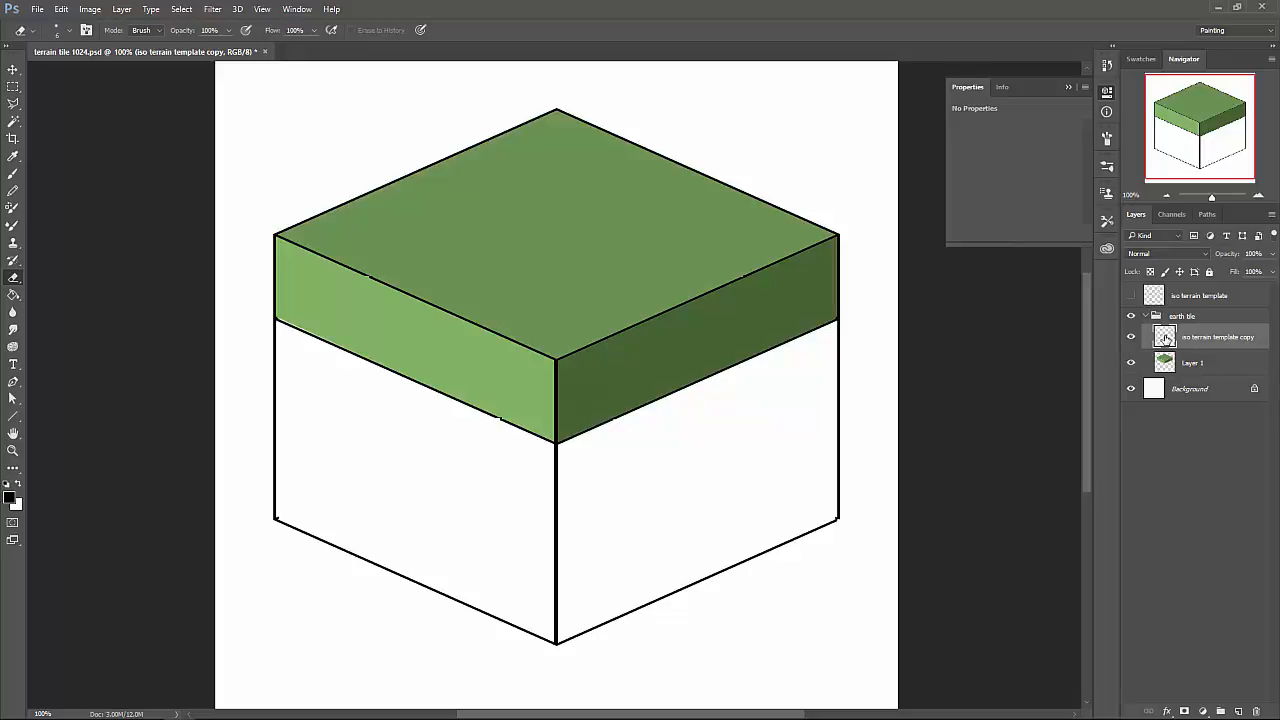
Select the cube's lower right face with the Magic Wand and set the foreground colour to dark brown 3e331c.
key(w)
click(739, 497)
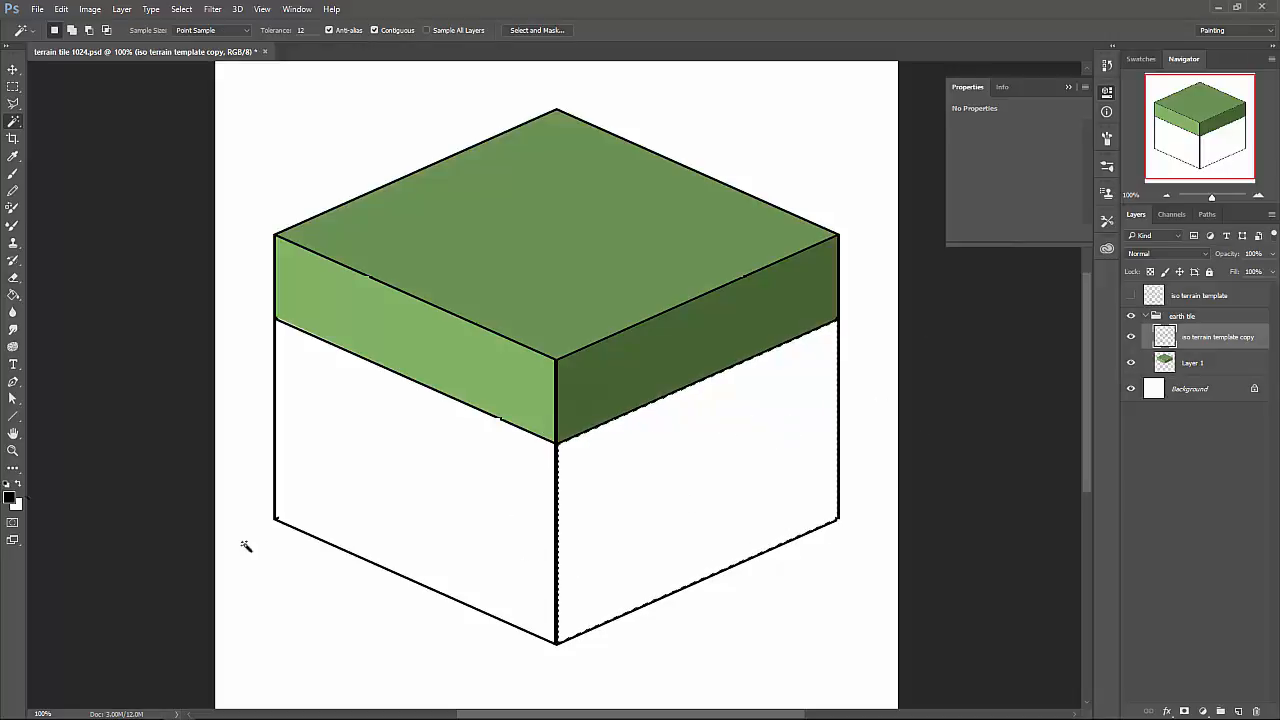
click(12, 499)
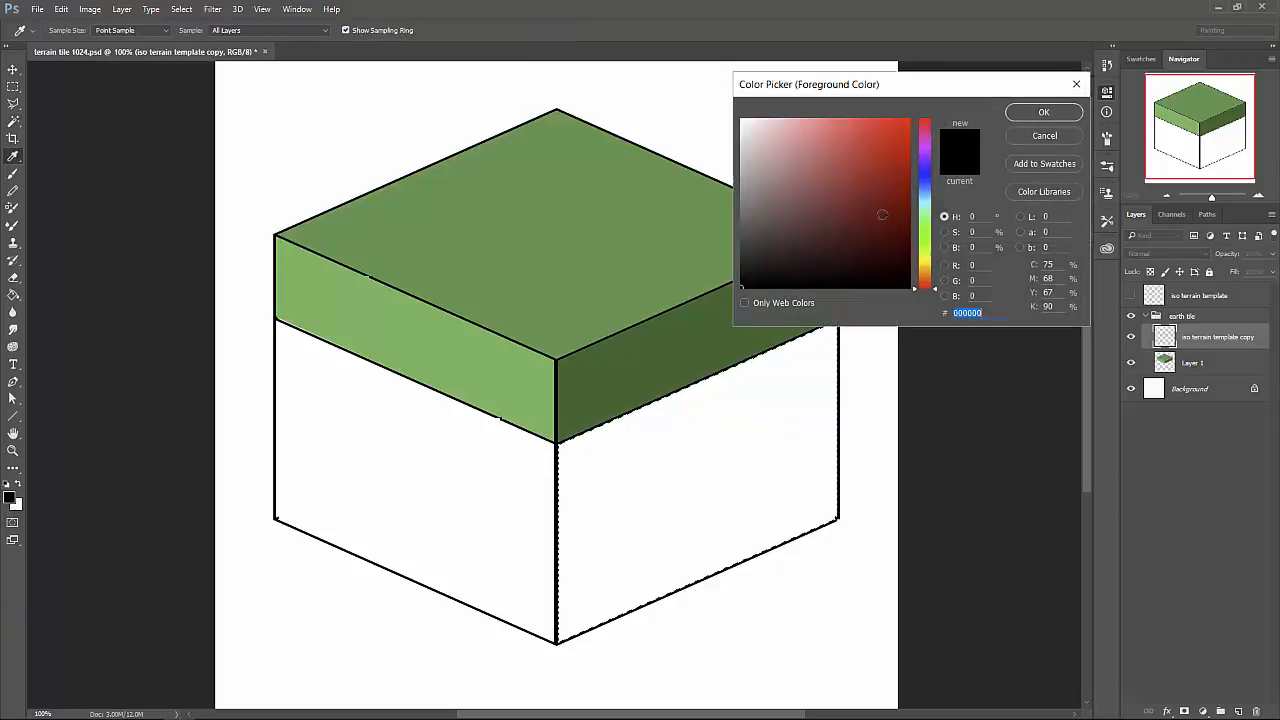
drag(931, 228, 933, 272)
drag(800, 150, 825, 240)
drag(925, 266, 925, 270)
drag(819, 239, 828, 246)
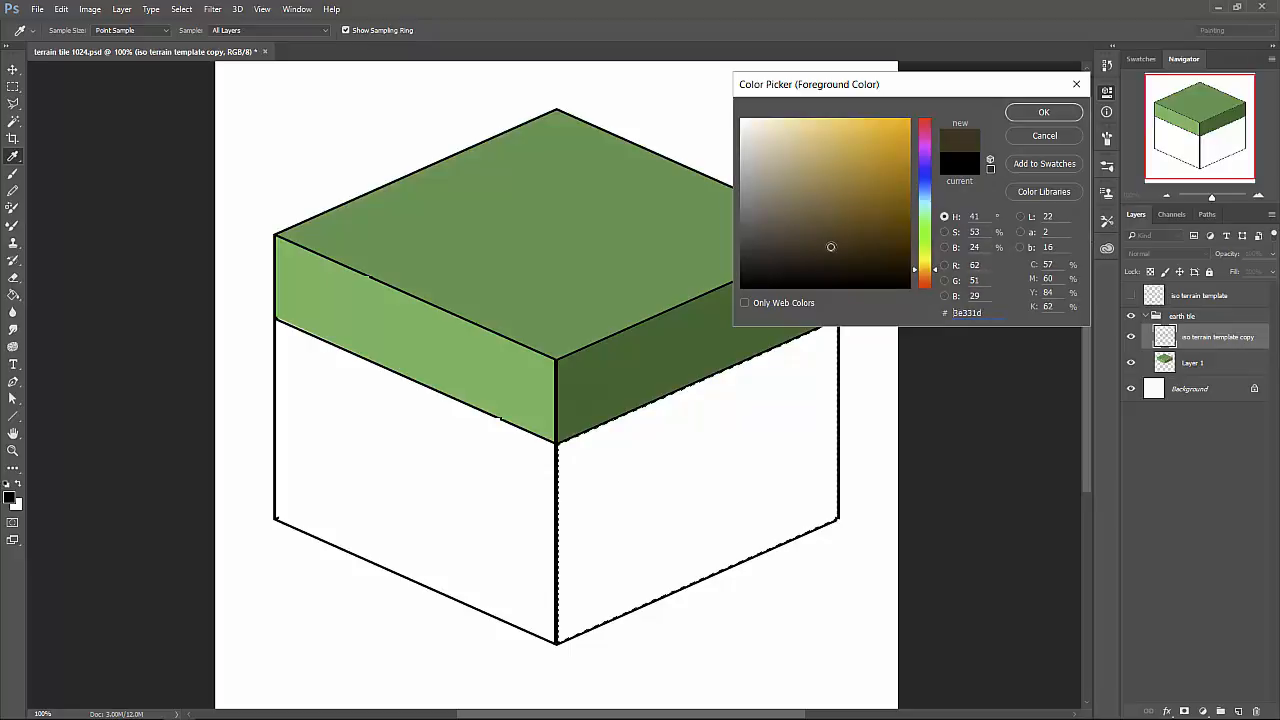
click(1021, 111)
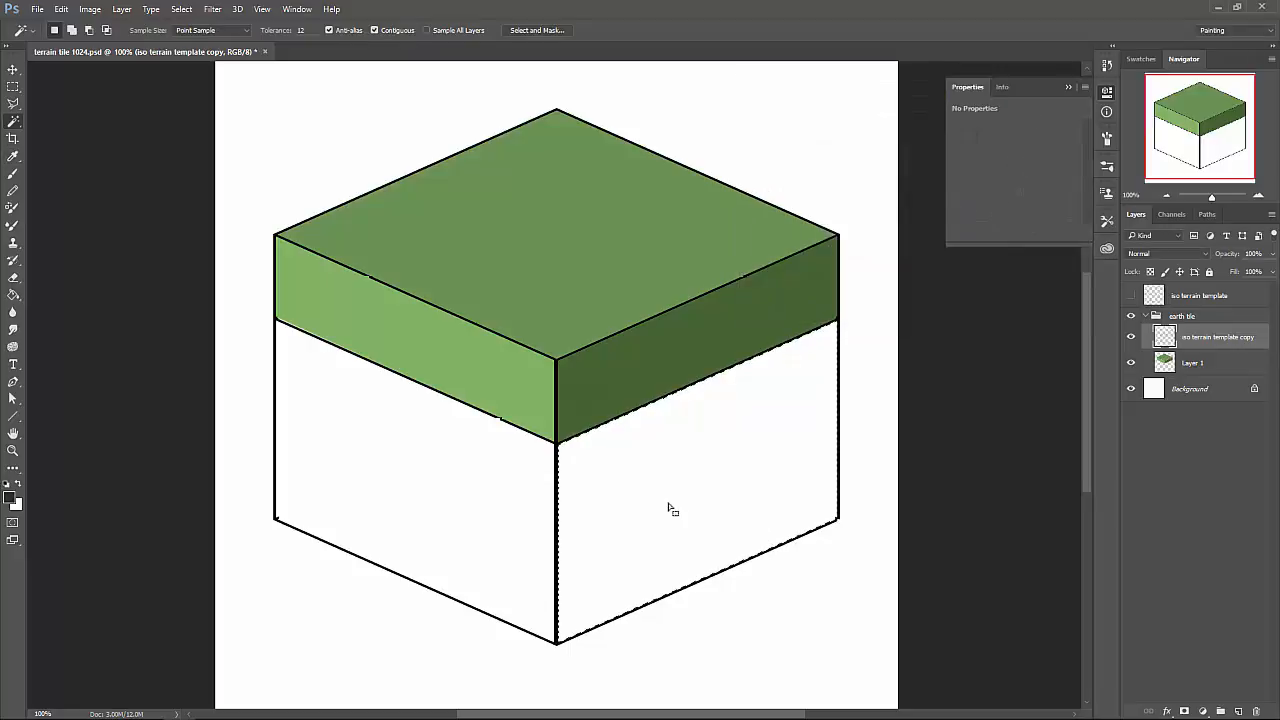
Fill the selected lower right face with the dark brown on Layer 1, leaving the template copy layer unfilled.
key(g)
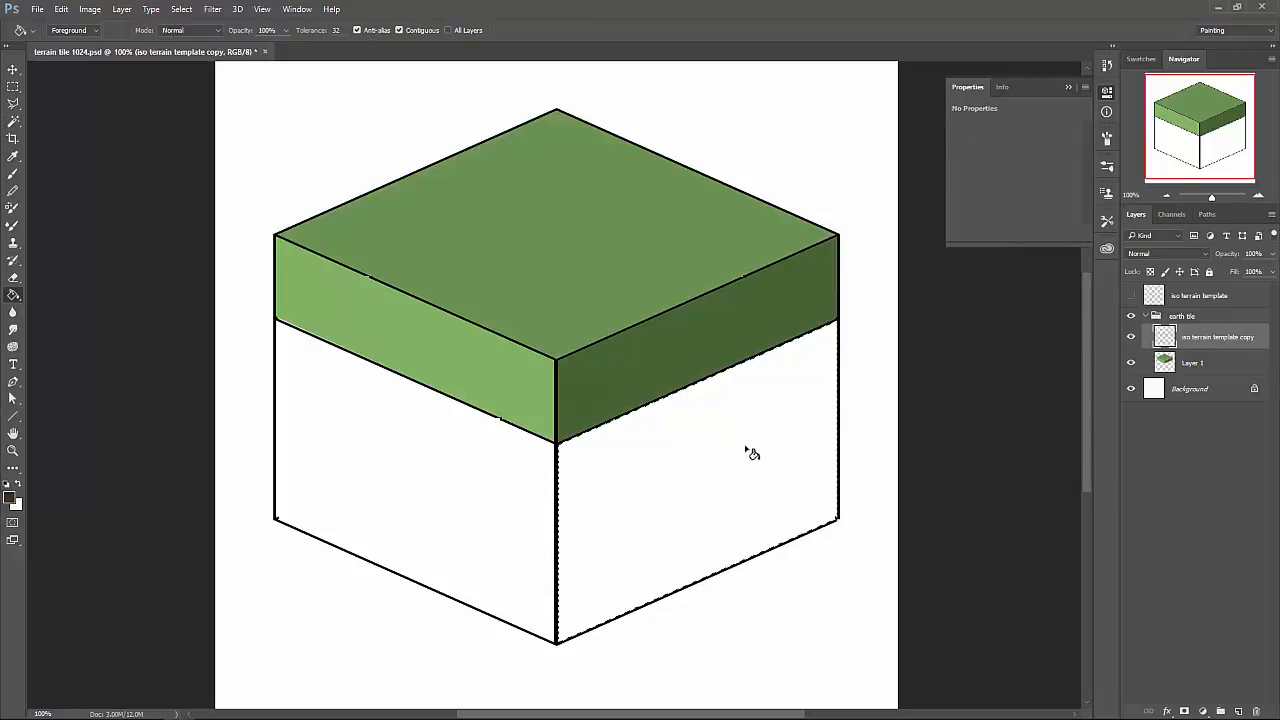
click(746, 449)
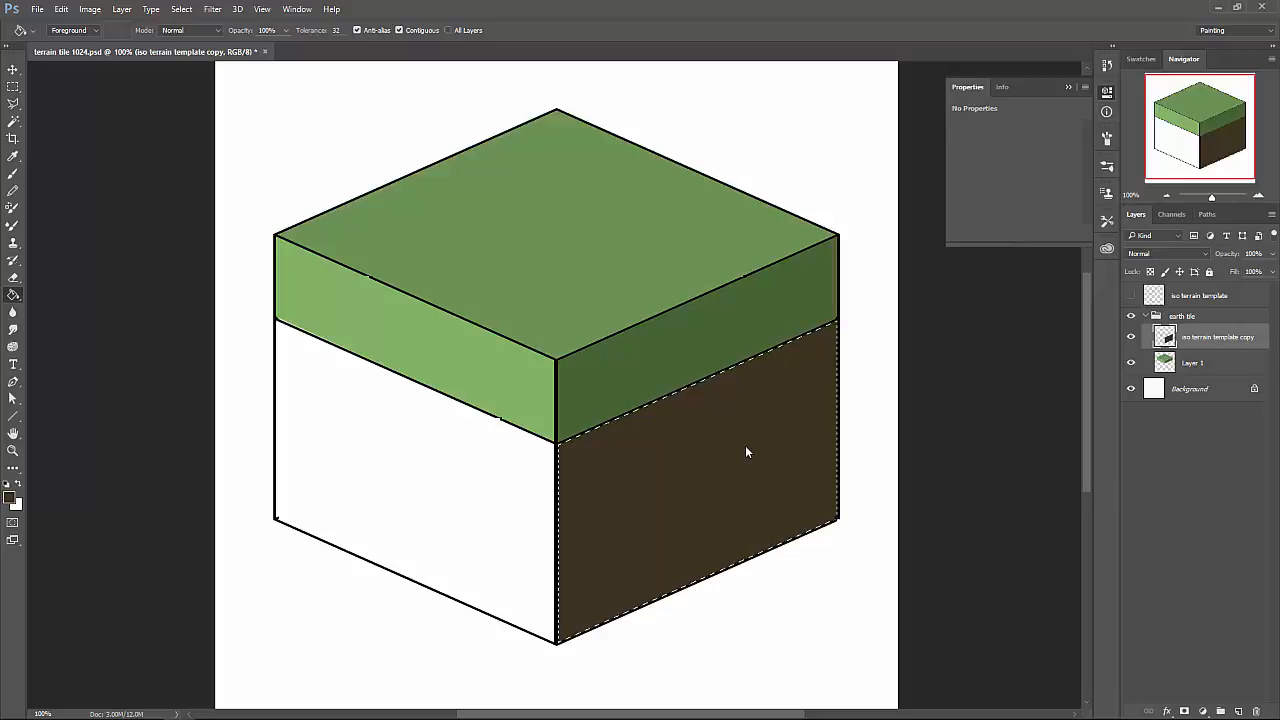
key(ctrl+z)
click(1187, 372)
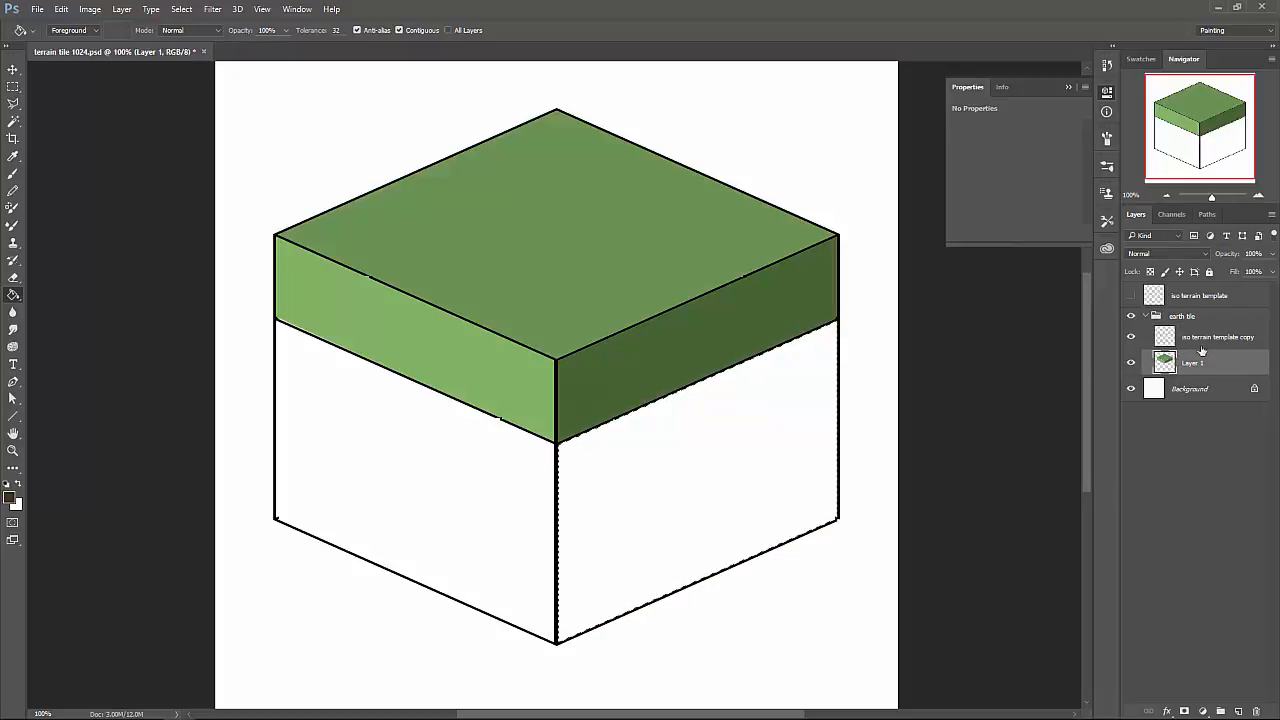
click(693, 477)
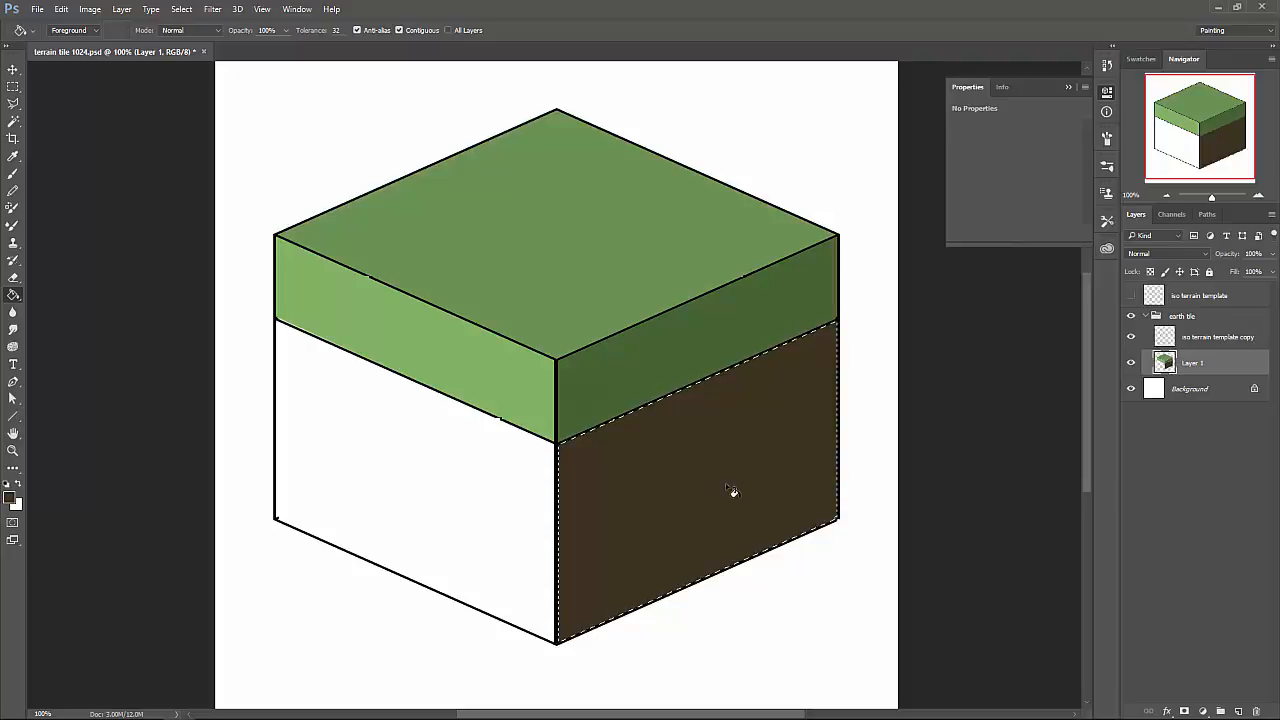
Change the foreground colour to a lighter brown of the same hue and ready the Paint Bucket.
key(i)
click(10, 500)
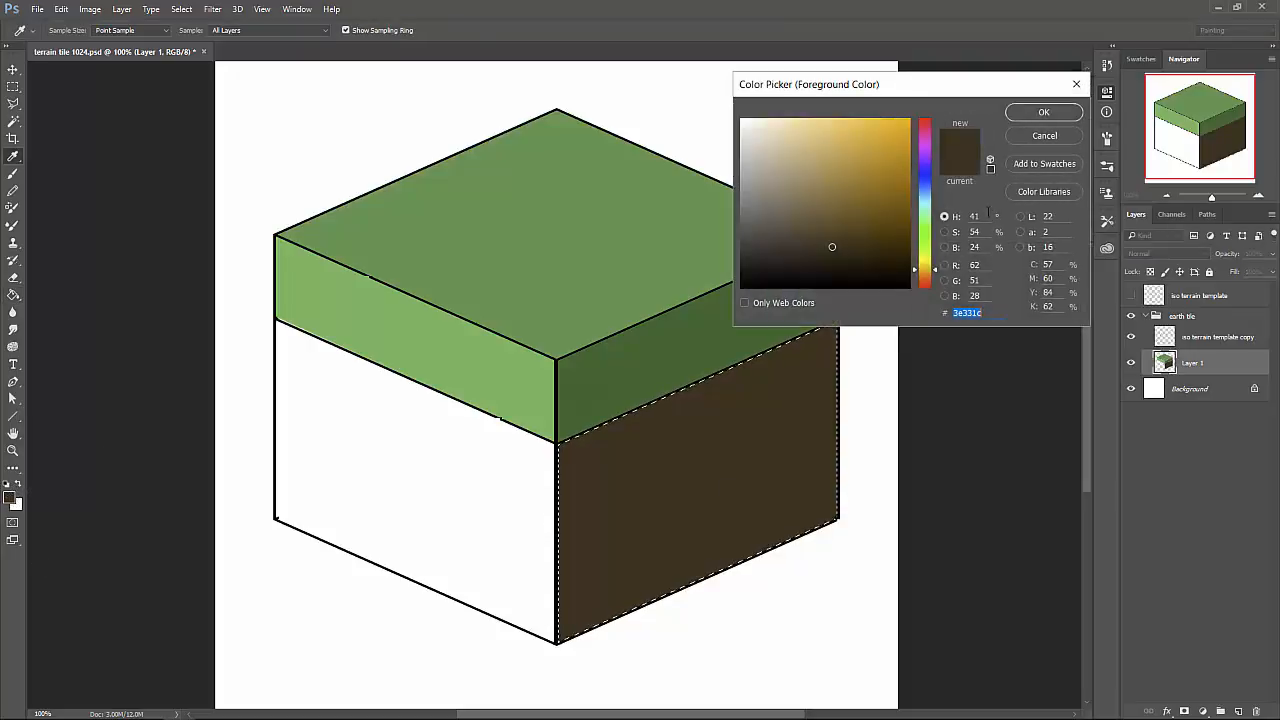
drag(832, 247, 846, 209)
click(1030, 113)
key(g)
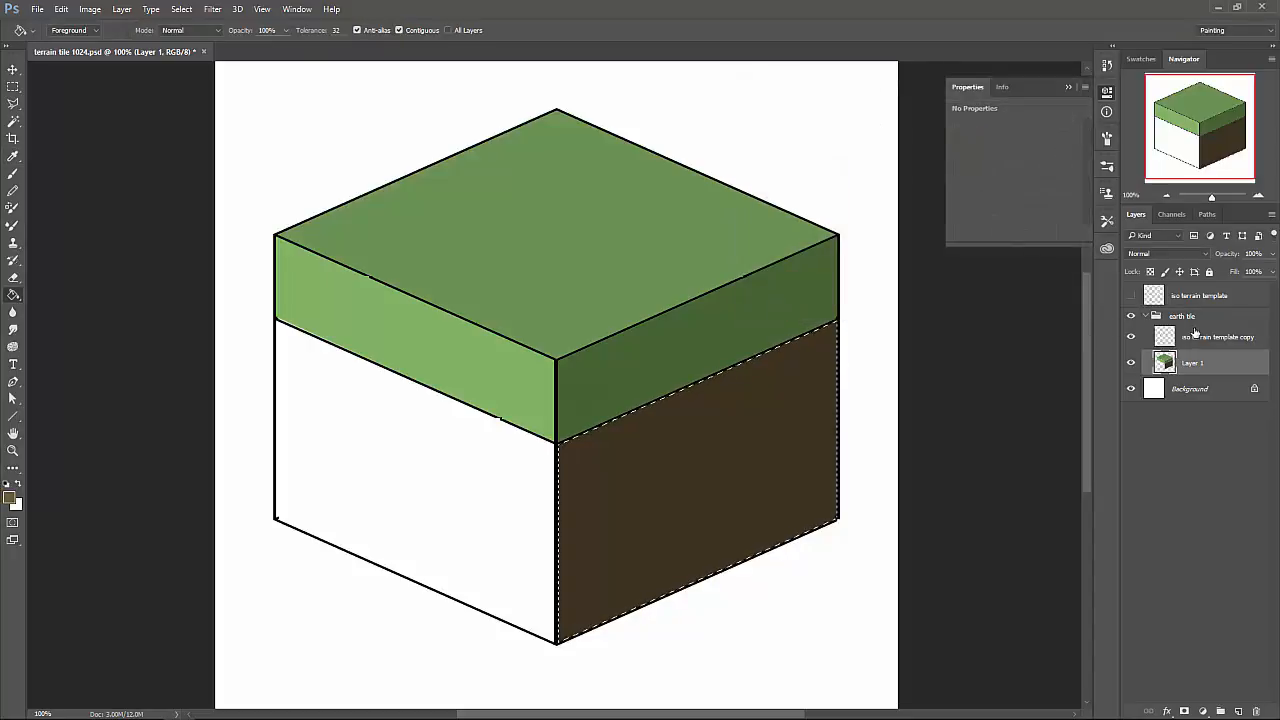
Select the lower left face on the iso terrain template copy layer, fill it with the lighter brown on Layer 1 and deselect it.
click(1207, 337)
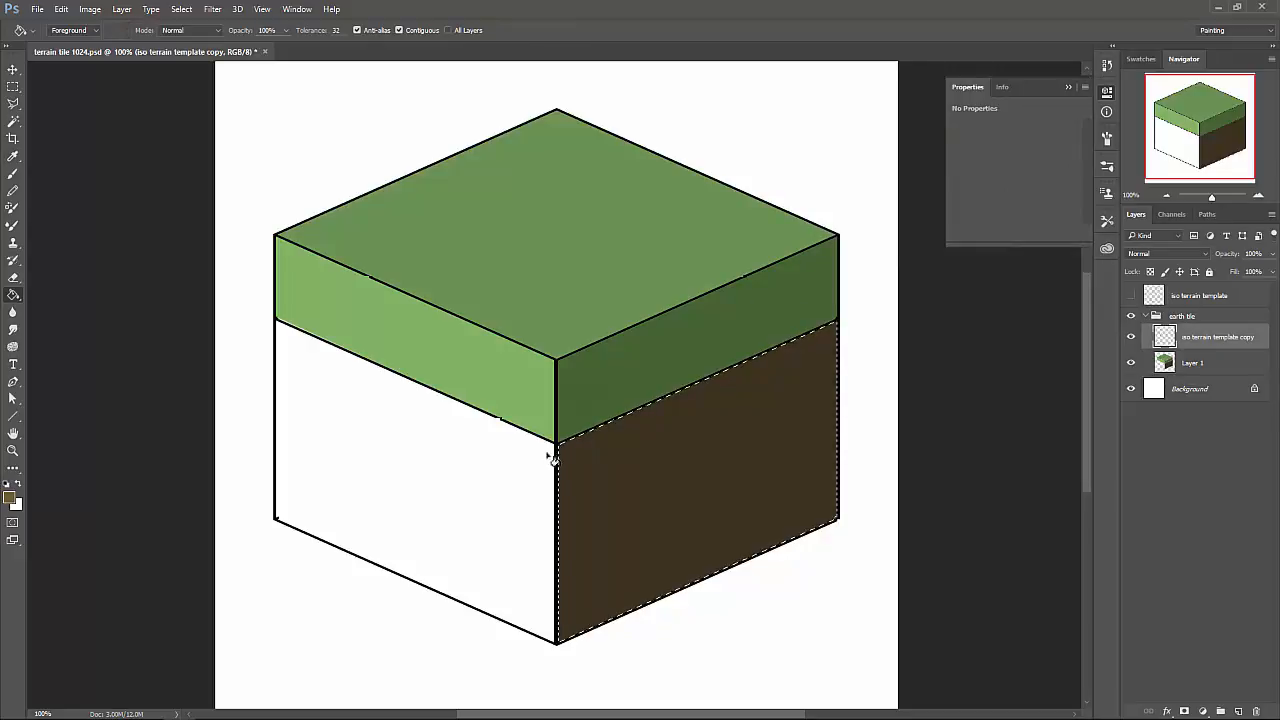
key(w)
click(480, 500)
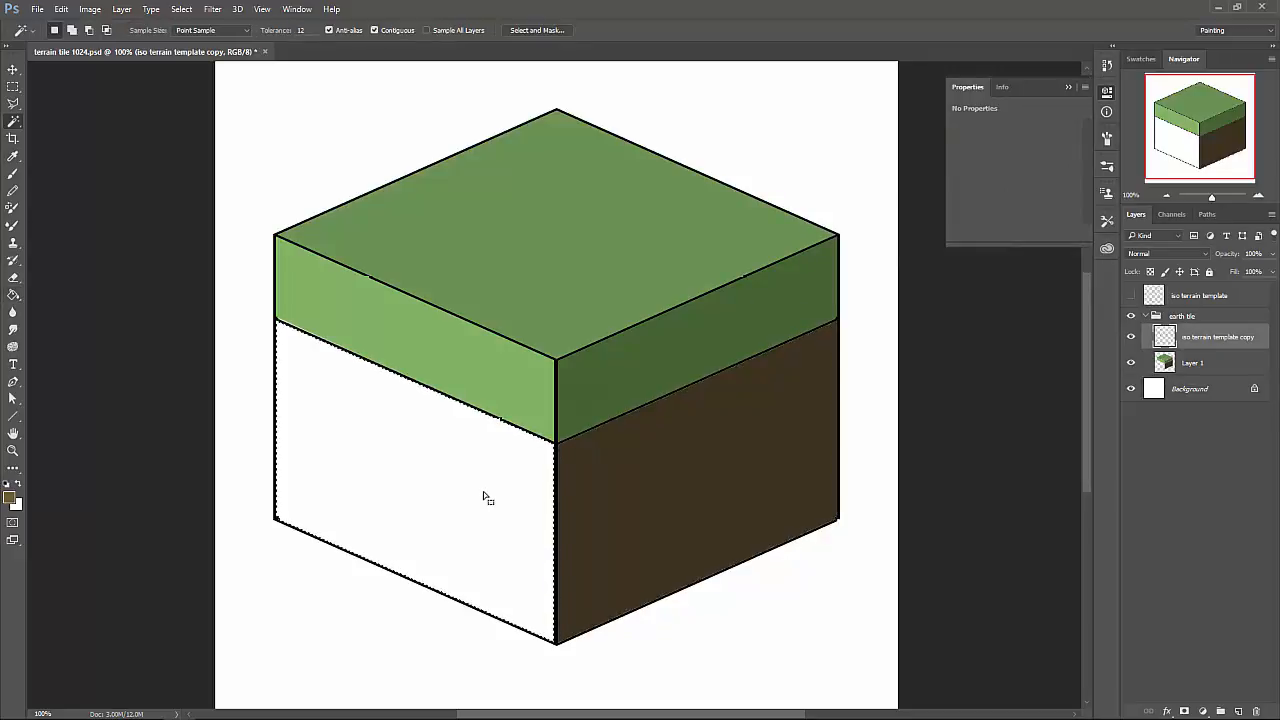
click(1191, 370)
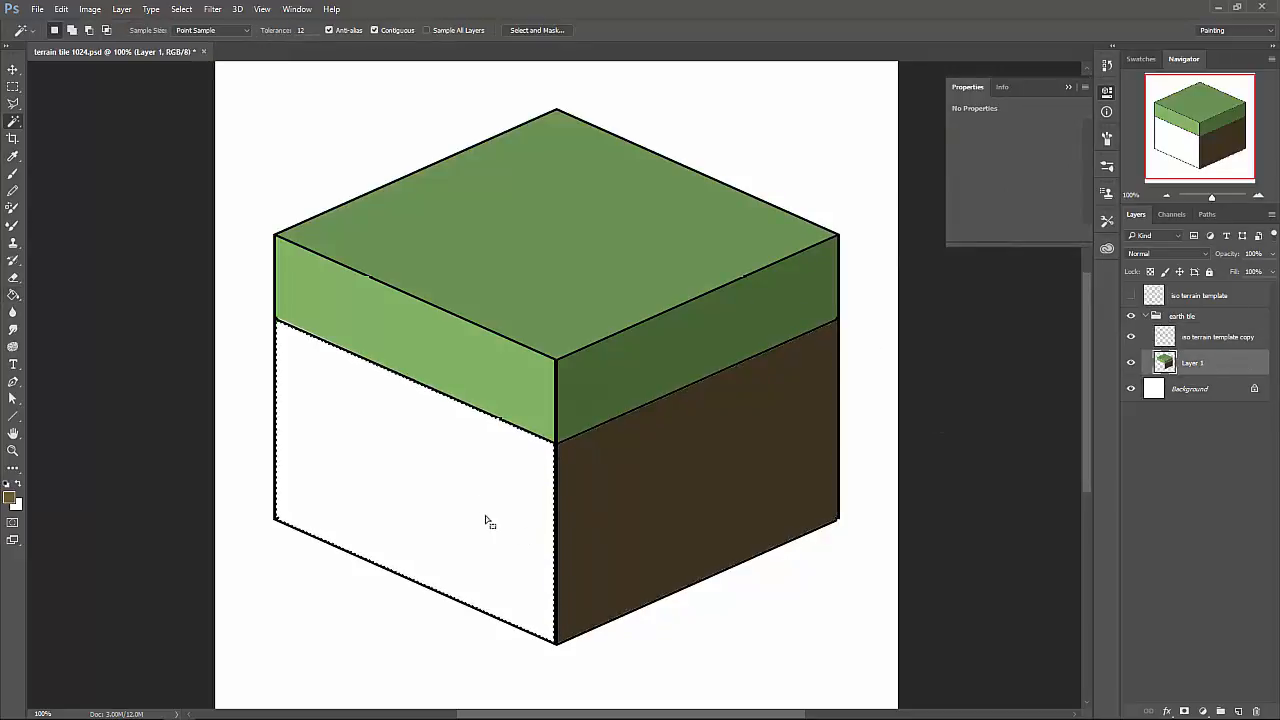
key(g)
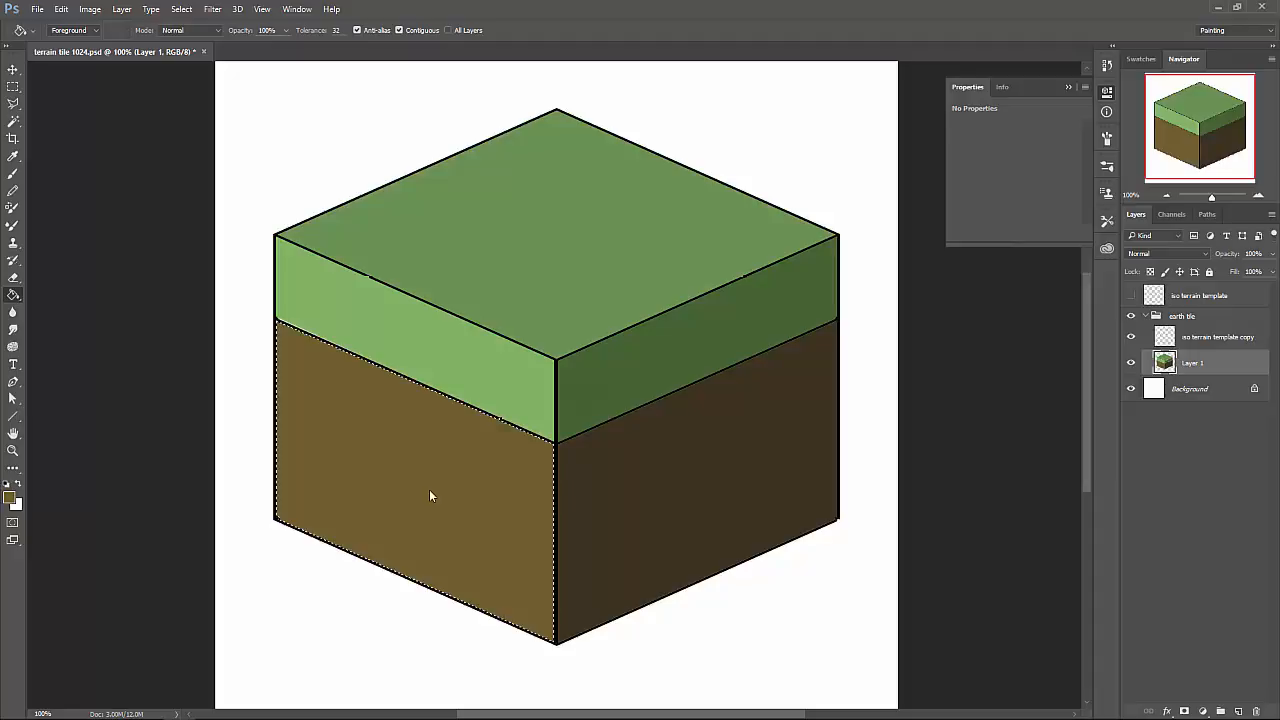
click(430, 496)
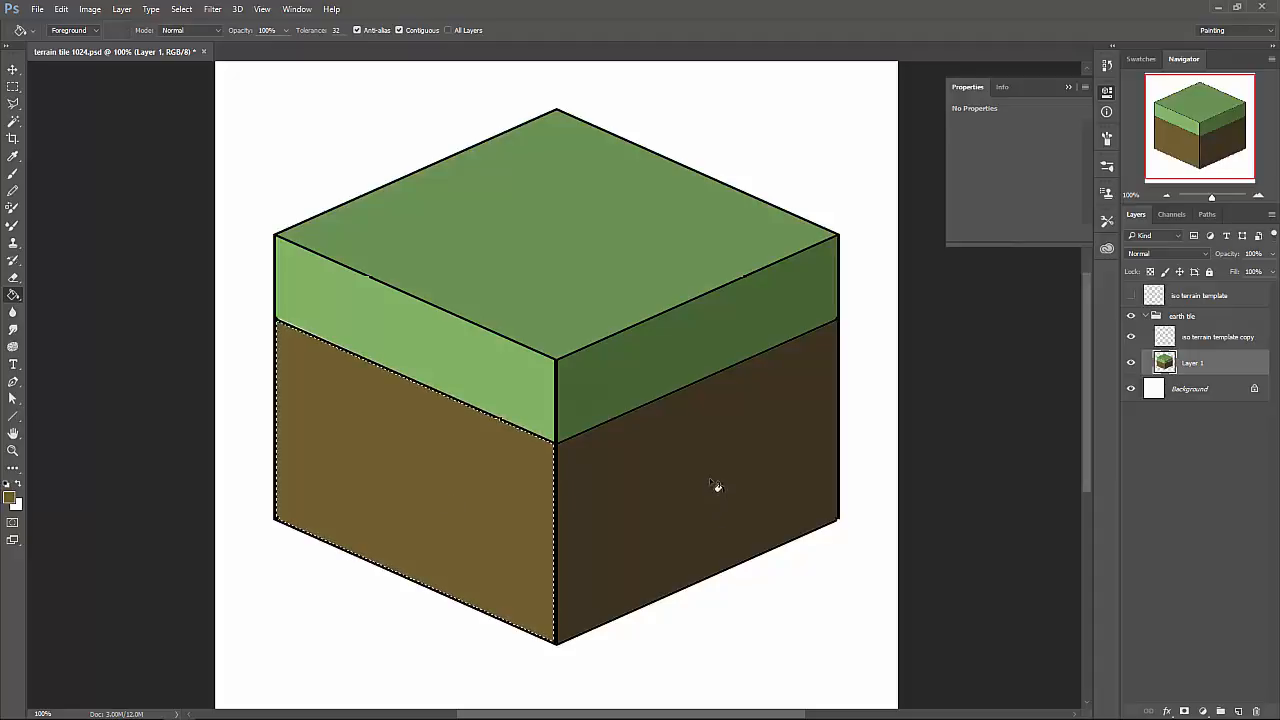
key(ctrl+minus)
key(ctrl+minus)
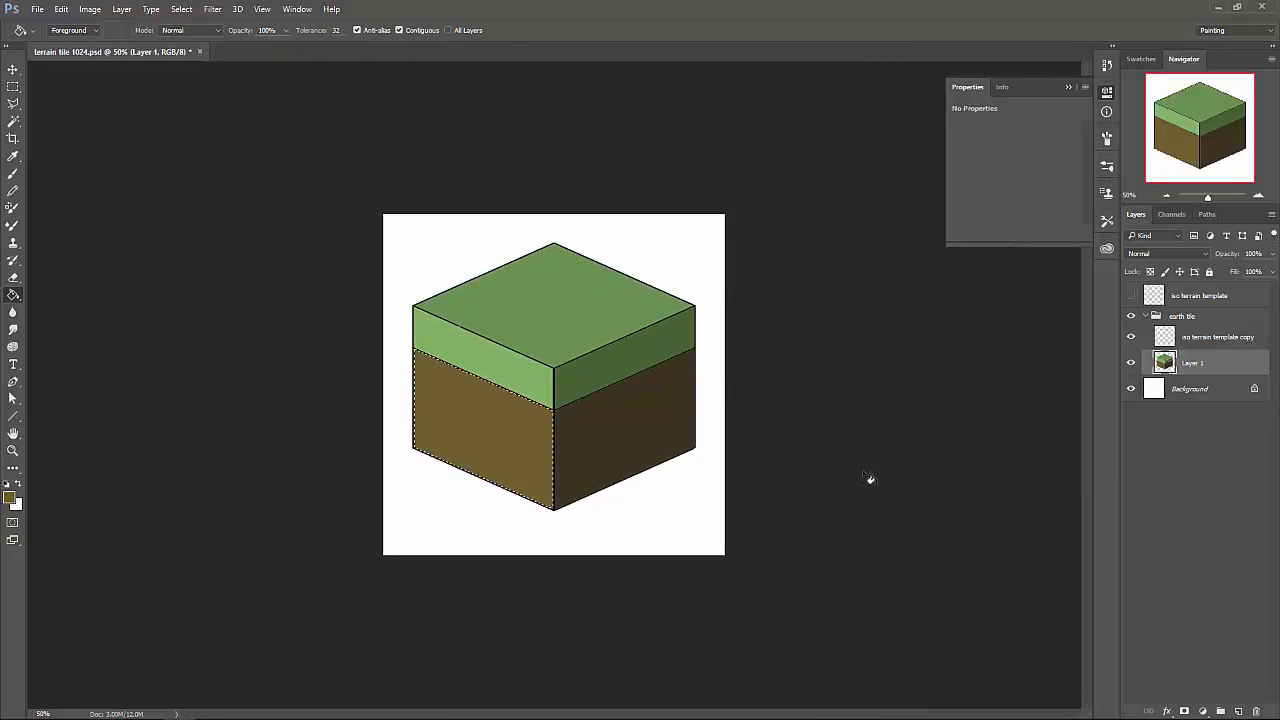
key(m)
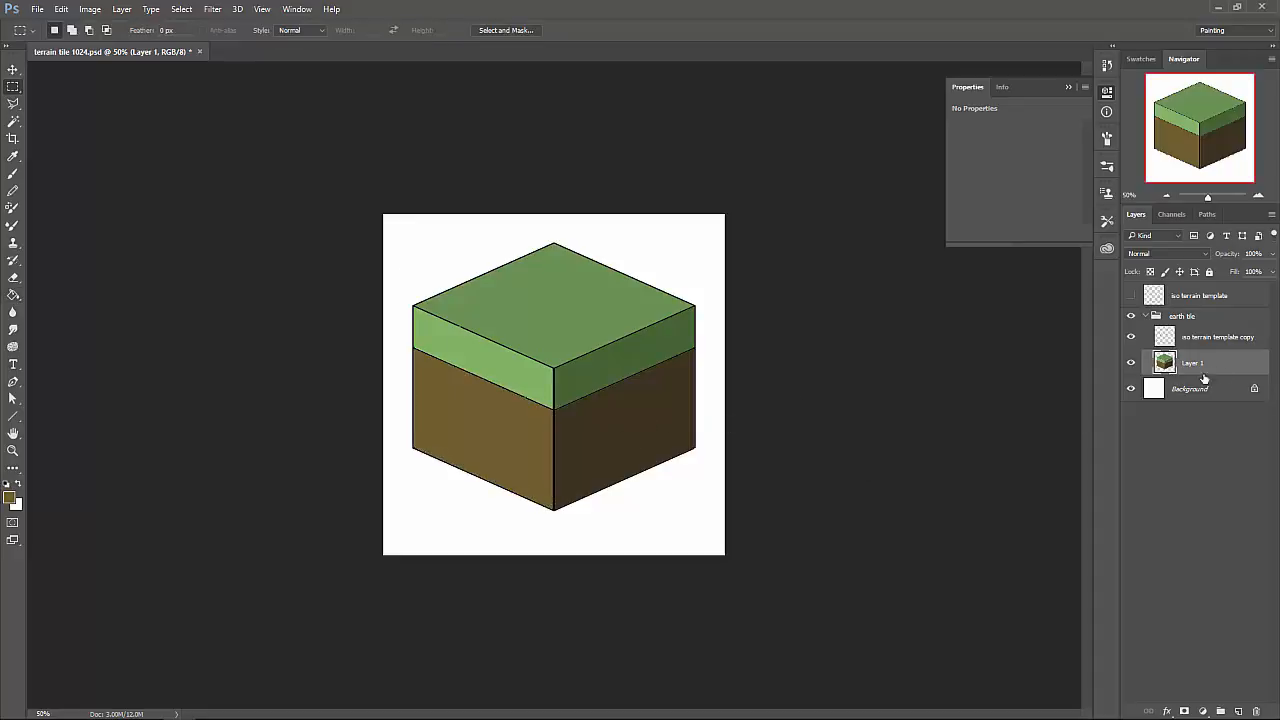
Compare the coloured tile with the iso terrain template copy outlines hidden and shown.
click(1131, 338)
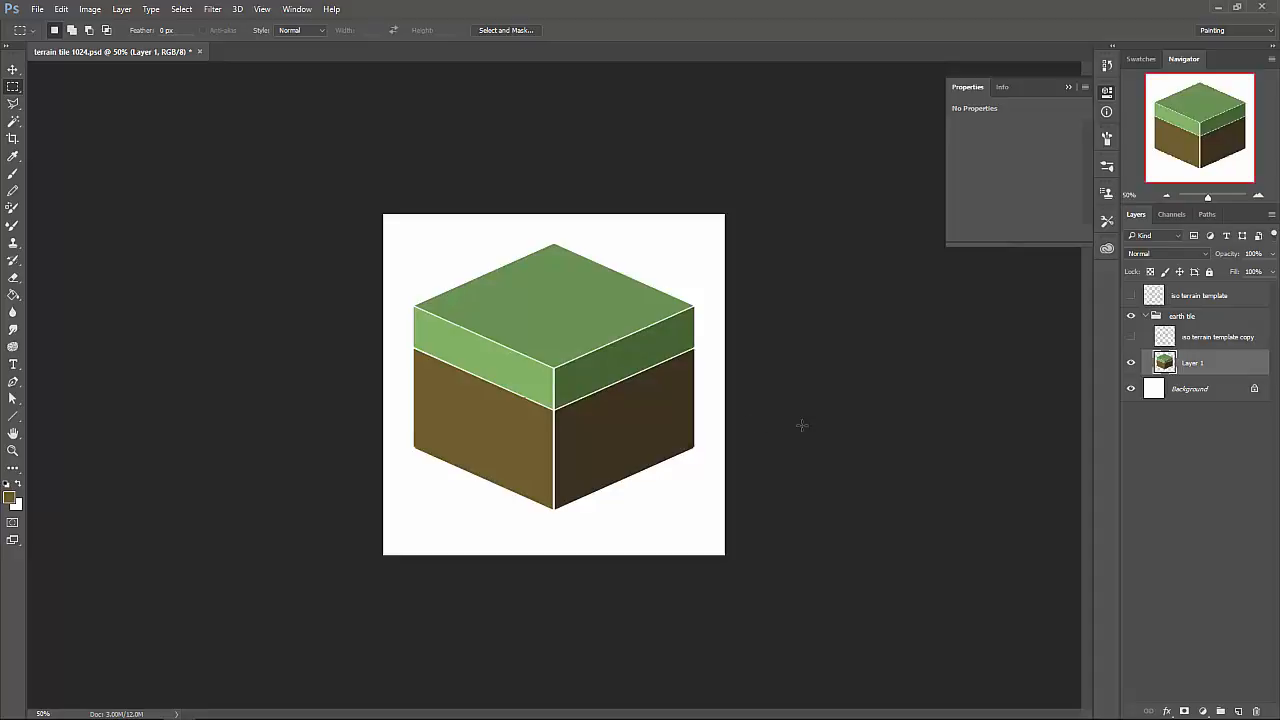
key(z)
click(500, 354)
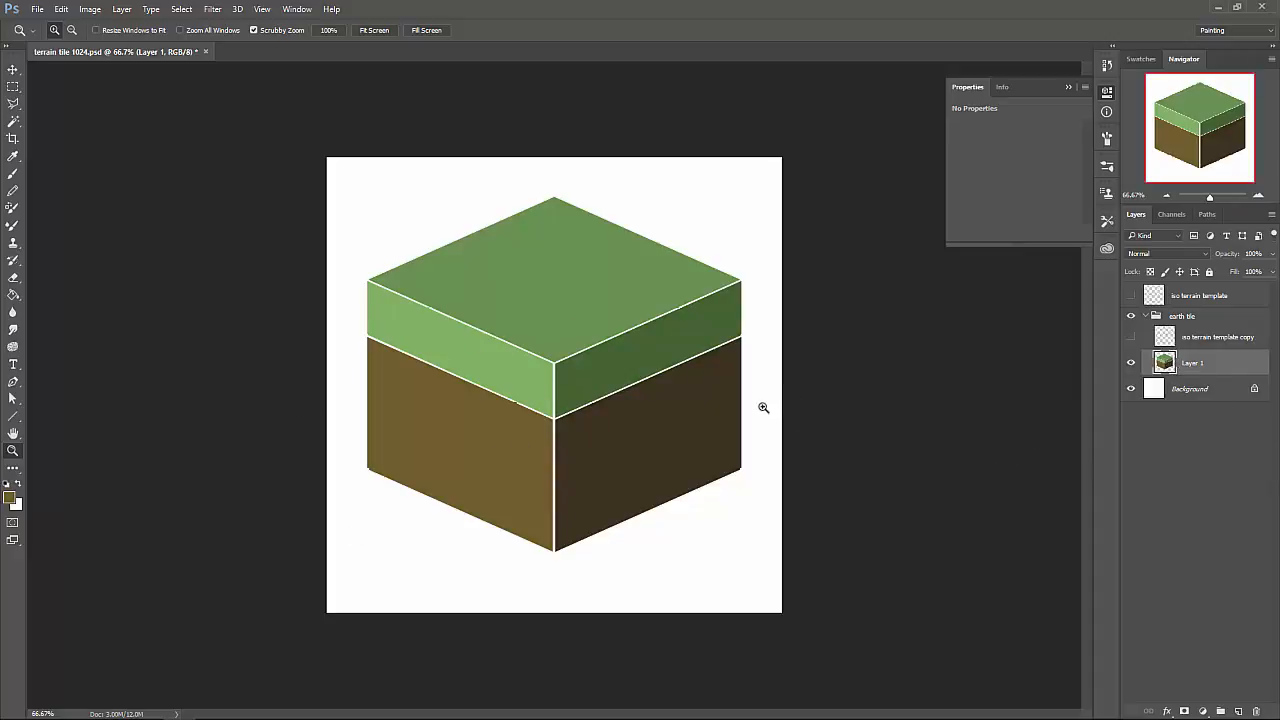
click(1132, 338)
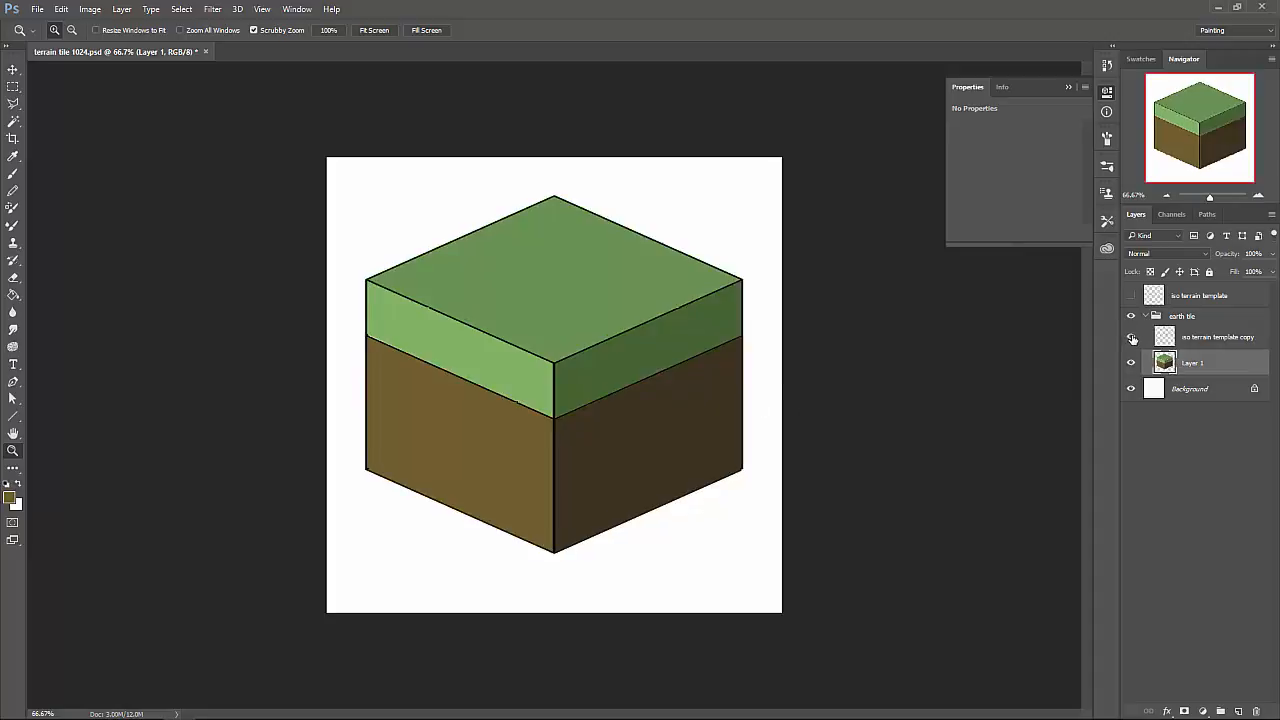
Colorize the iso terrain template copy outlines green with Hue/Saturation at hue 118, saturation 76 and lightness +38.
click(1192, 338)
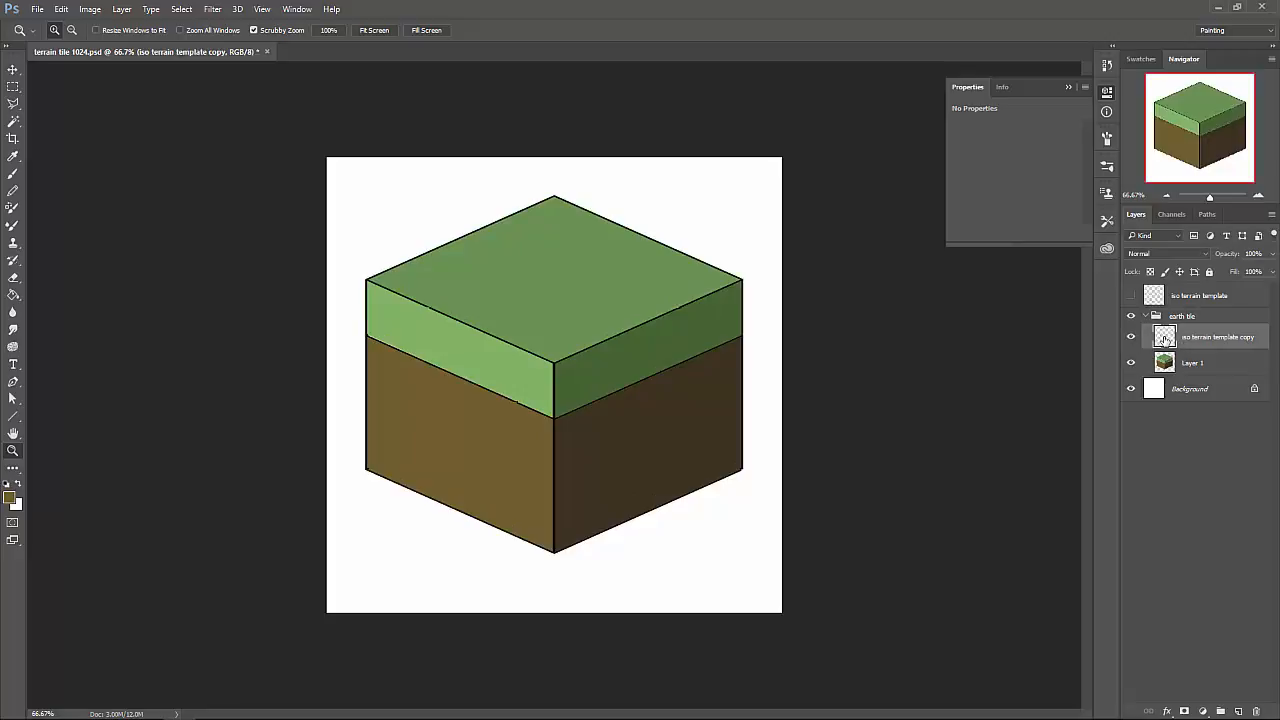
key(ctrl+u)
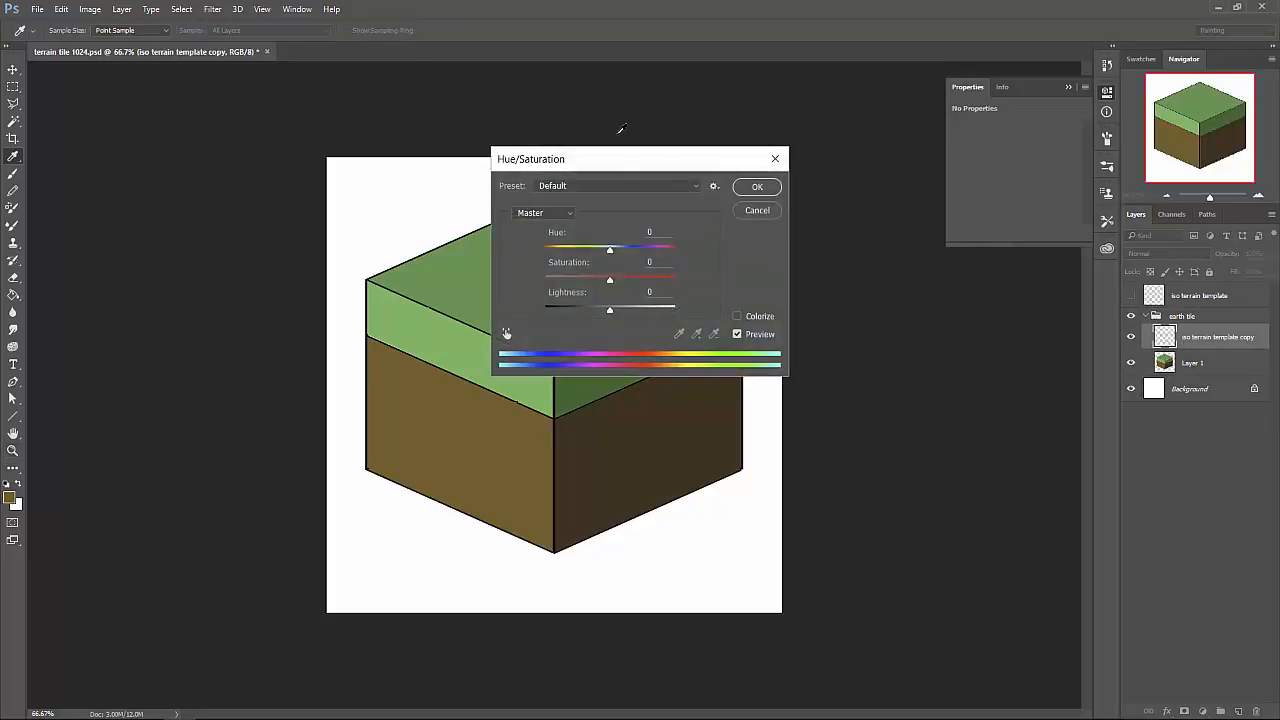
drag(626, 166, 923, 270)
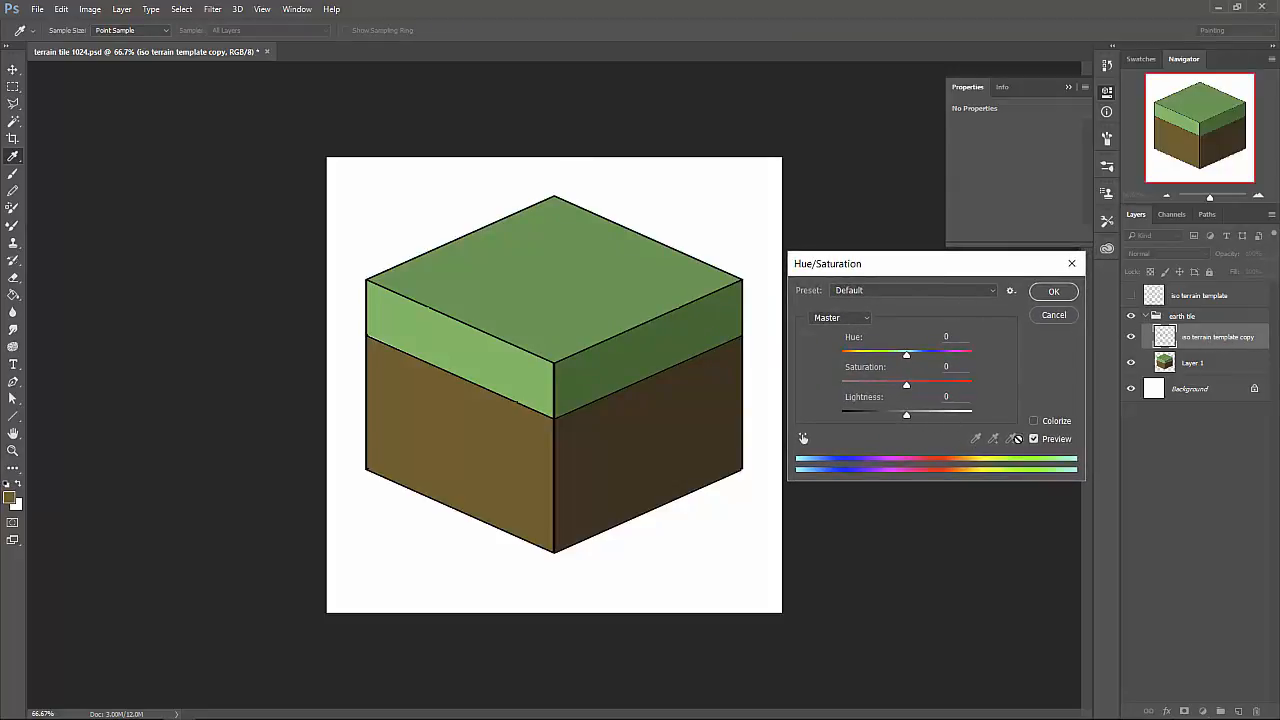
click(1034, 421)
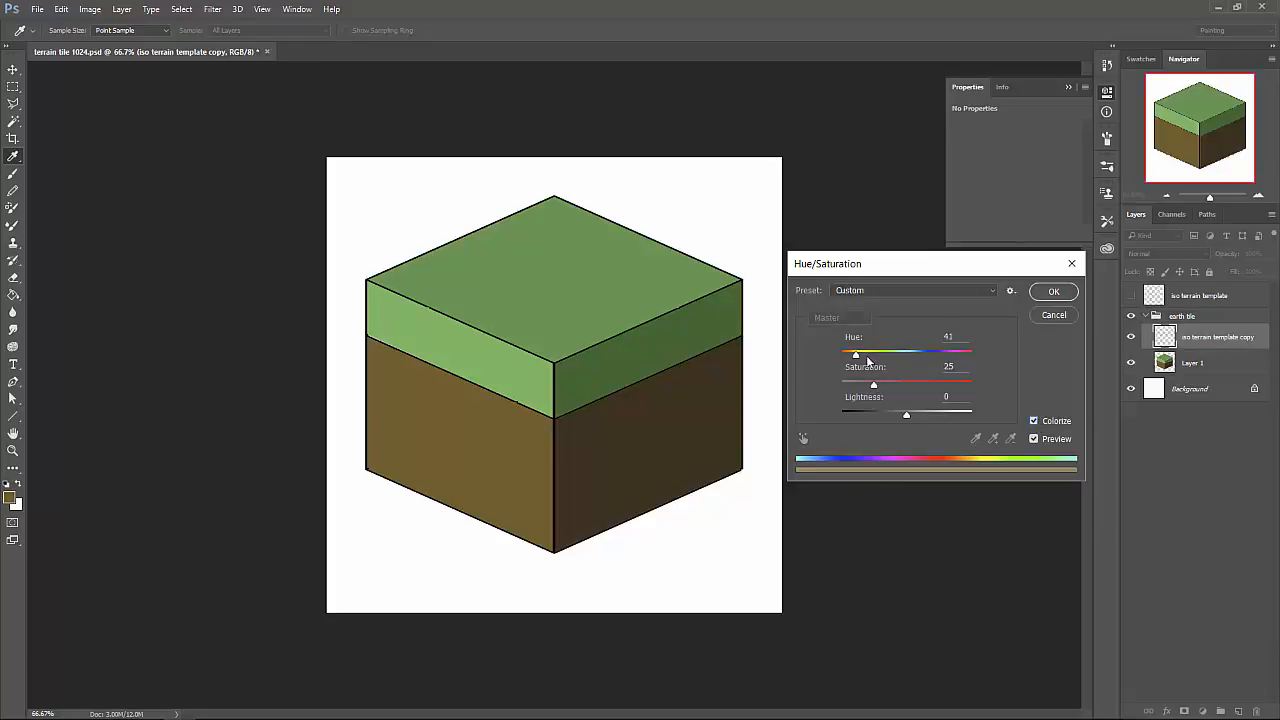
drag(866, 357, 930, 355)
drag(874, 385, 884, 415)
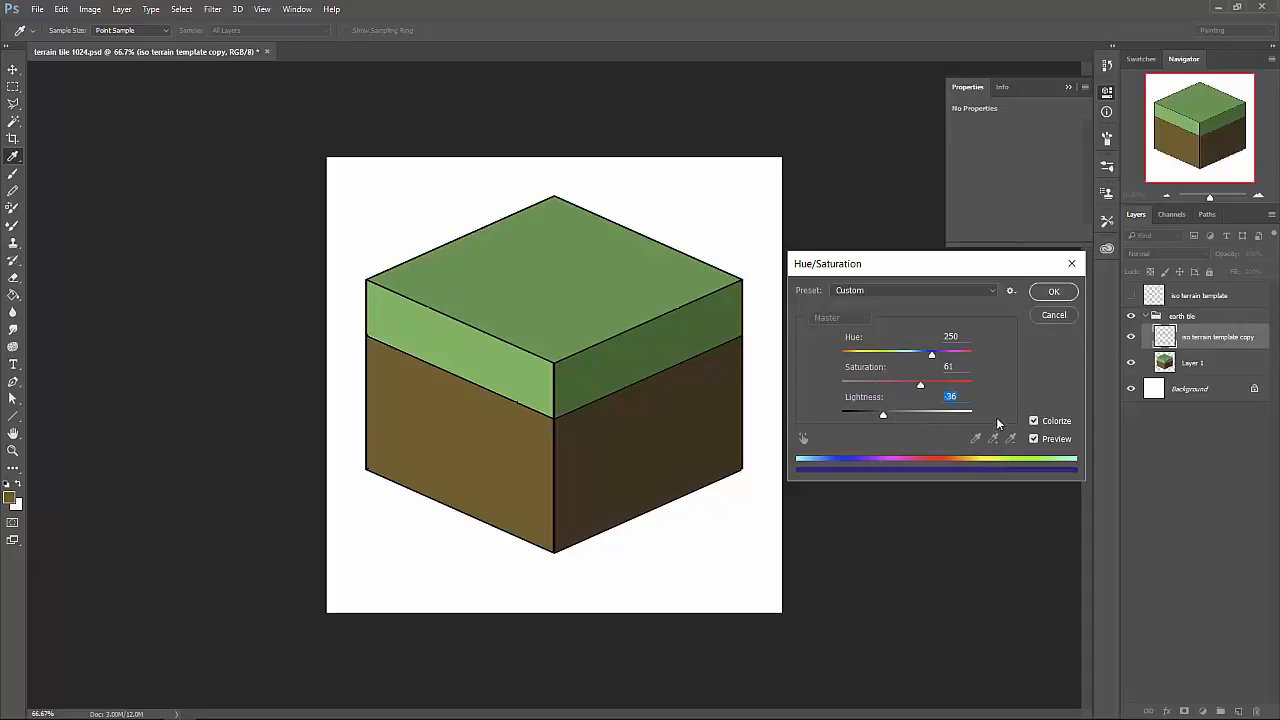
drag(880, 418, 887, 361)
drag(909, 365, 883, 357)
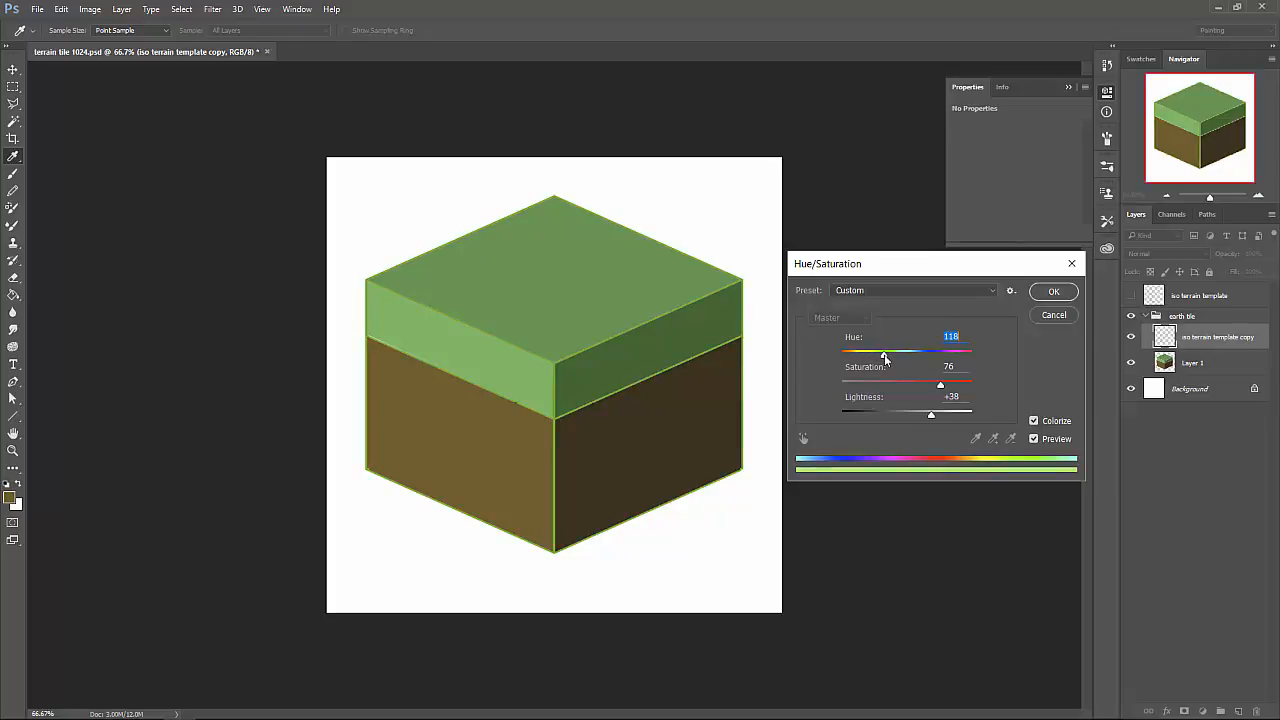
click(1052, 292)
key(z)
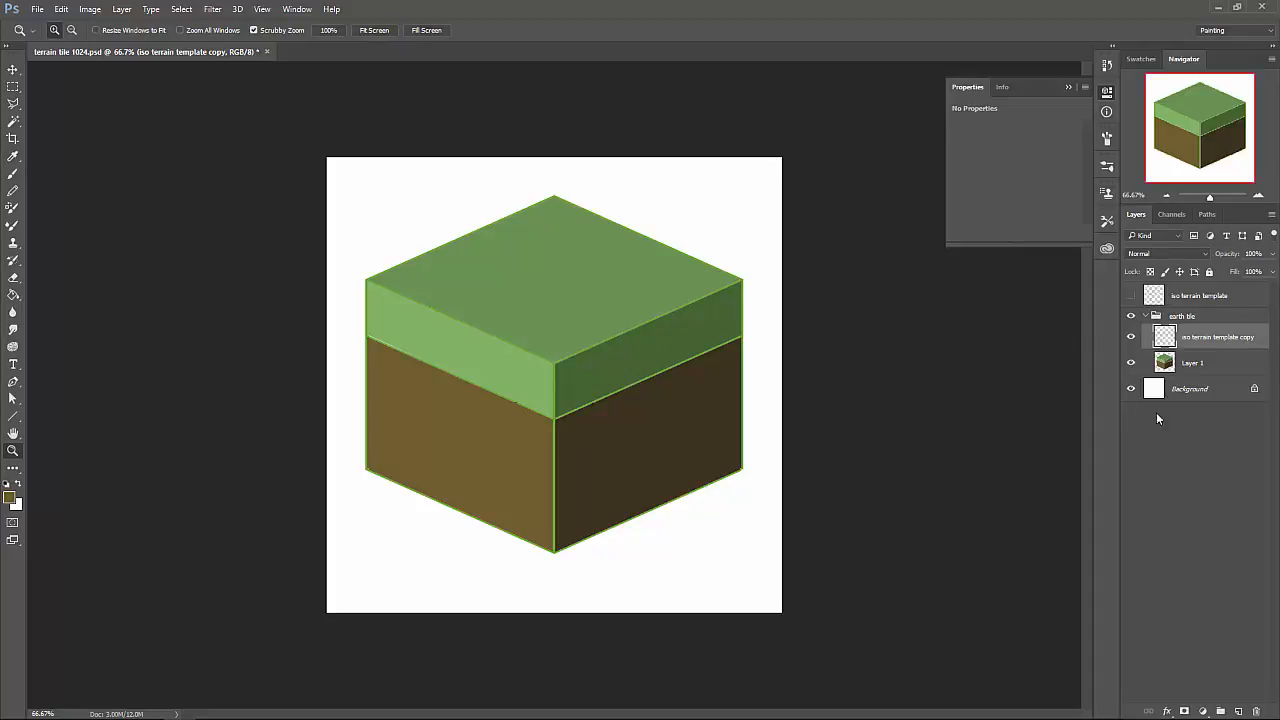
Outline both brown soil faces with a Polygonal Lasso selection that follows the grass edge along its upper side.
click(1187, 366)
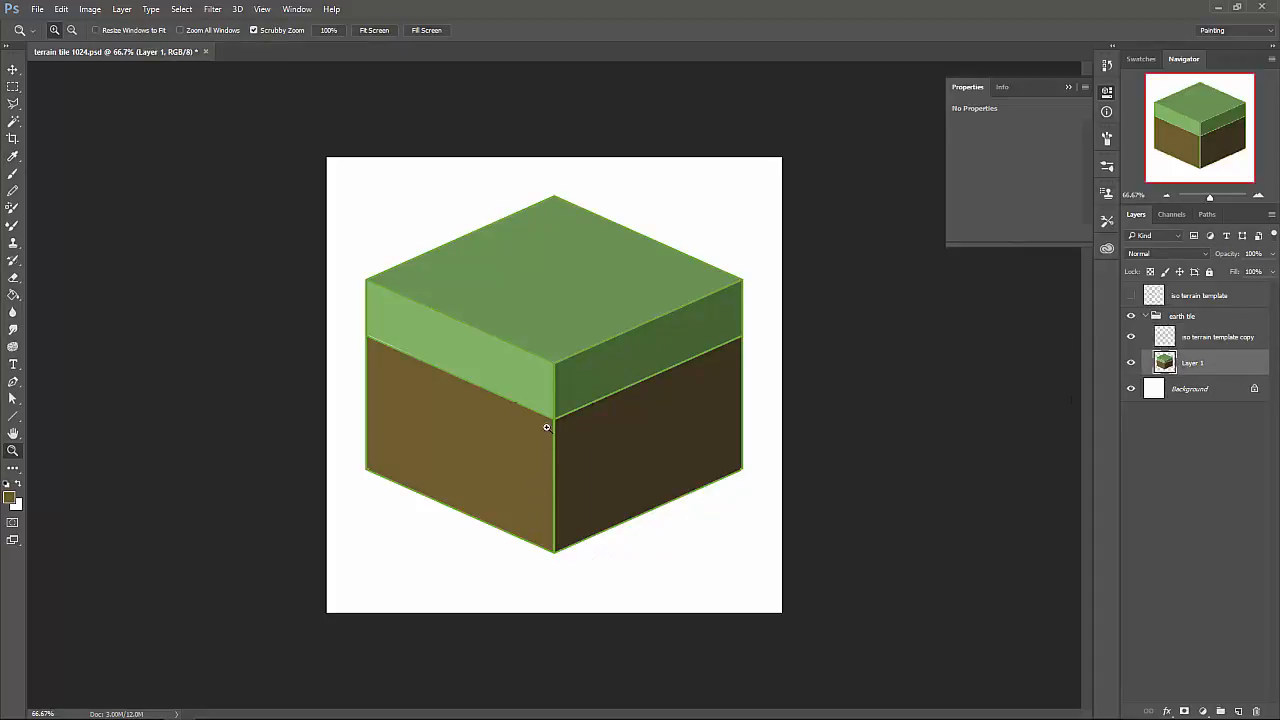
key(l)
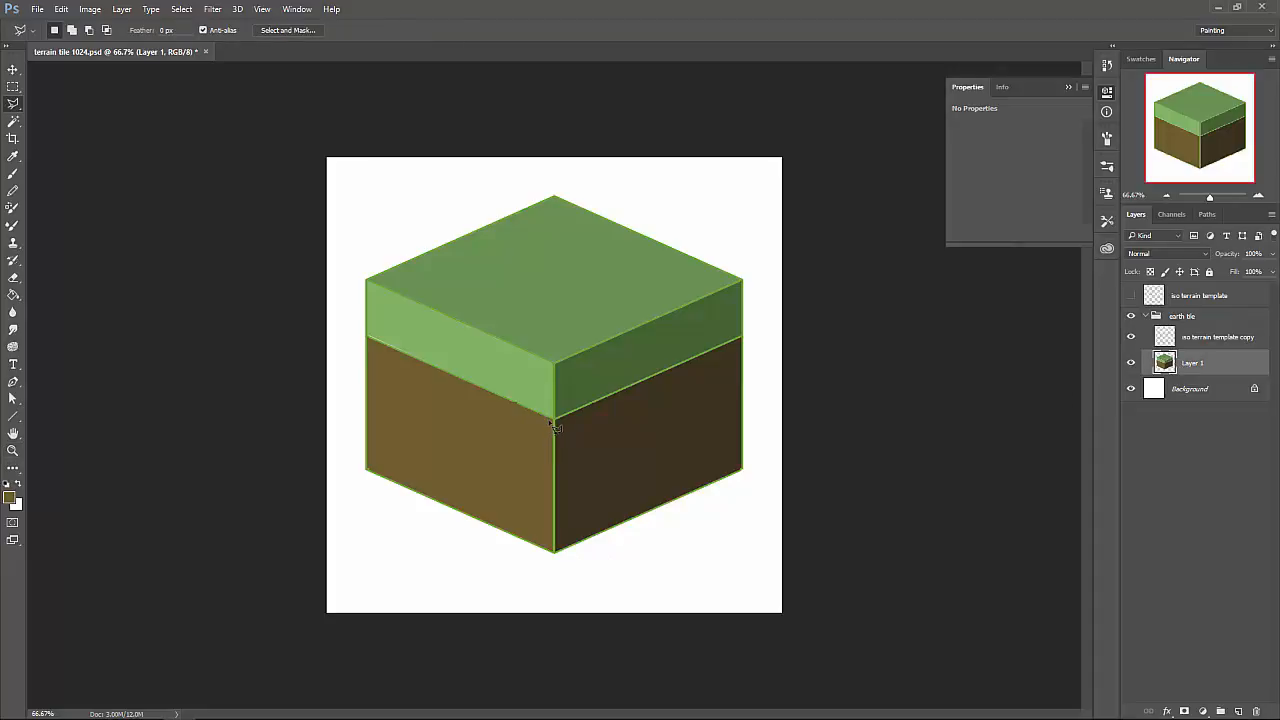
click(557, 420)
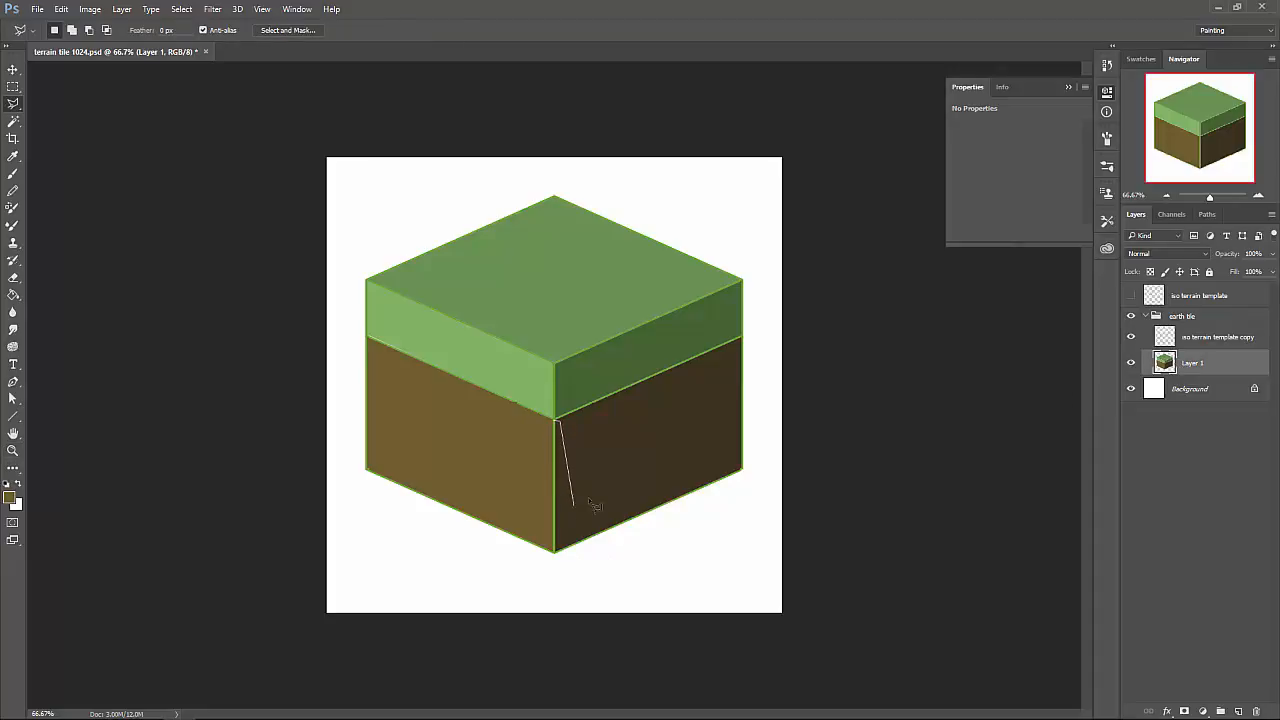
click(747, 338)
click(750, 488)
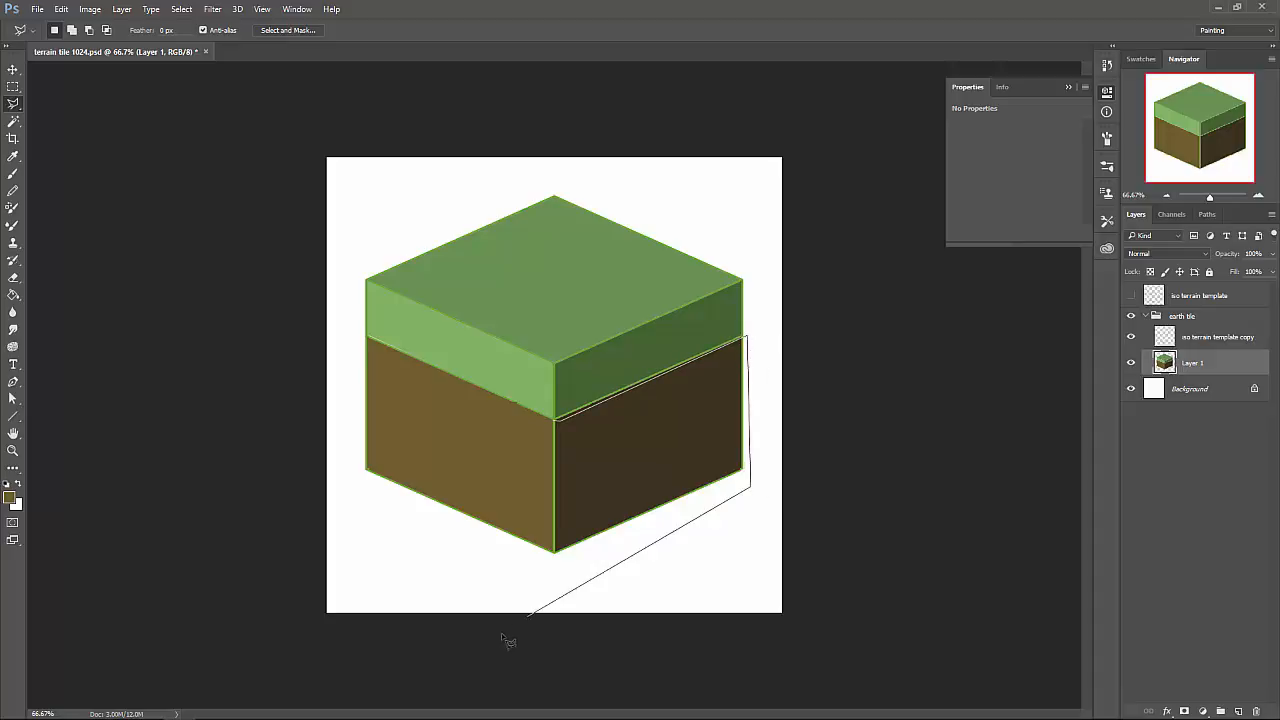
click(500, 600)
click(345, 476)
click(348, 342)
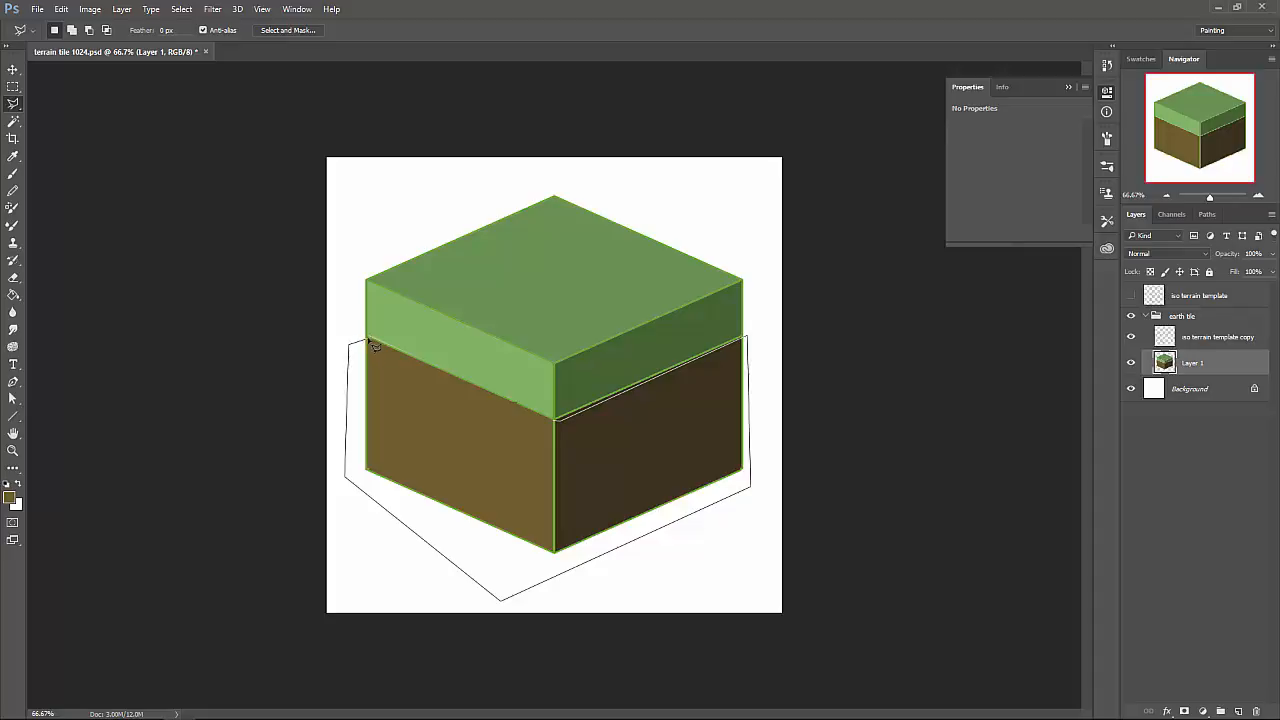
click(367, 341)
click(561, 429)
Turn the selected soil outlines on iso terrain template copy dark brown with hue -85, saturation -3 and lightness -60, and deselect.
click(1210, 336)
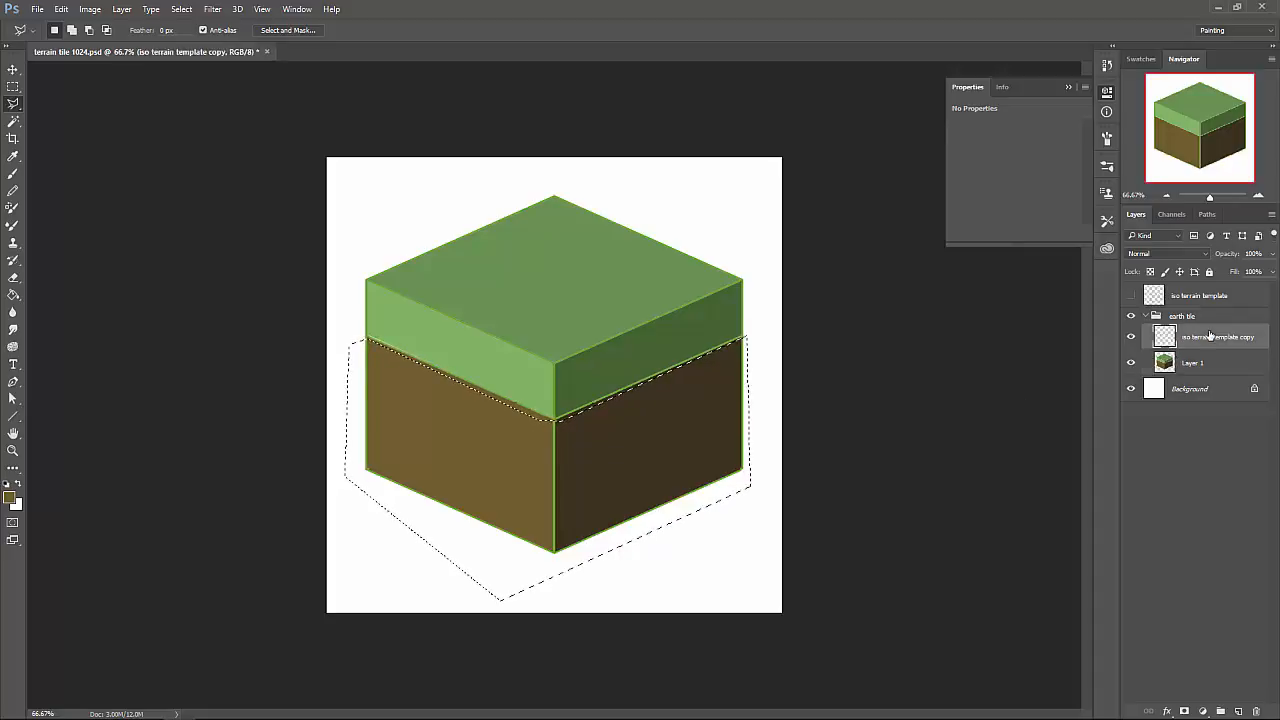
key(ctrl+u)
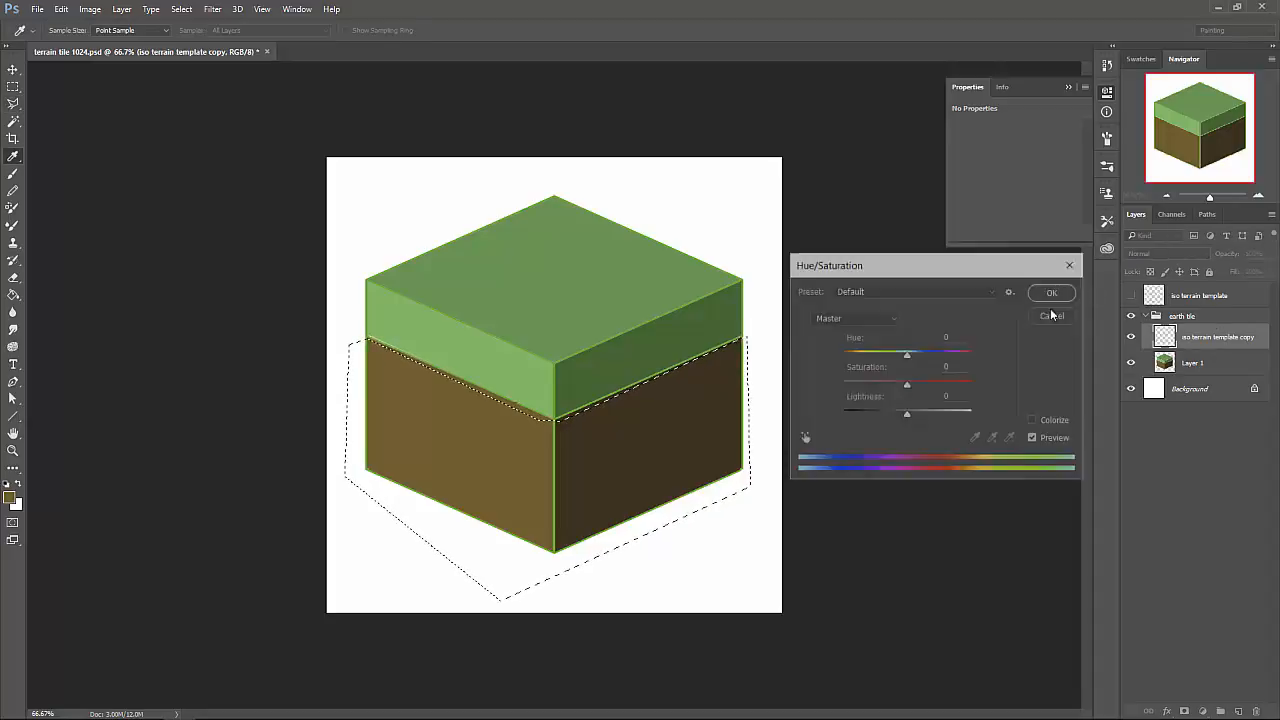
drag(907, 356, 867, 358)
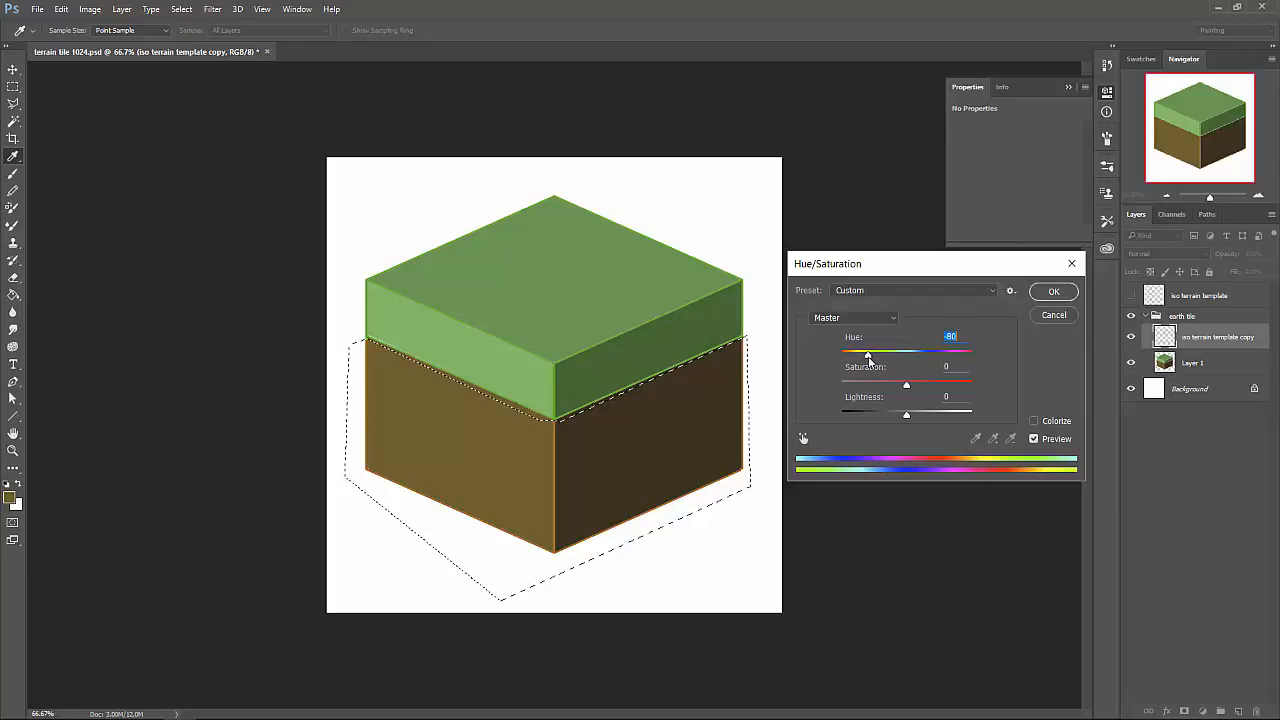
drag(906, 412, 869, 419)
drag(867, 354, 866, 357)
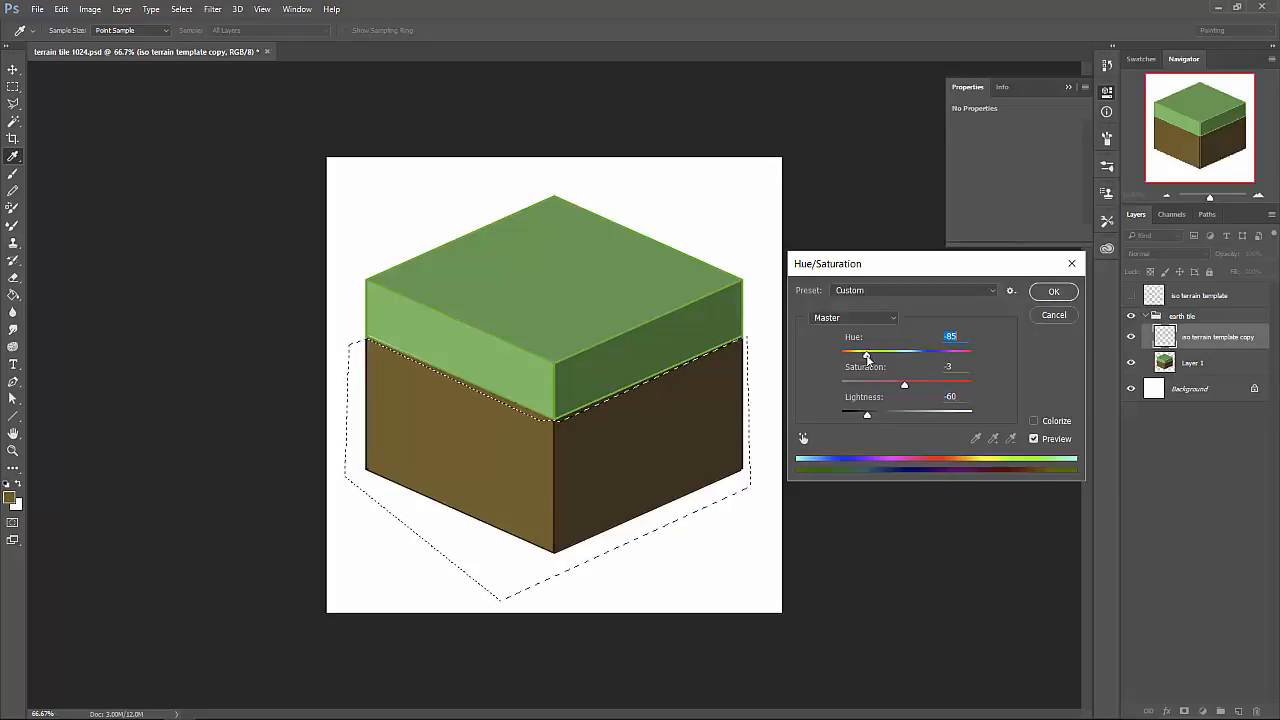
click(1054, 291)
key(m)
key(ctrl+d)
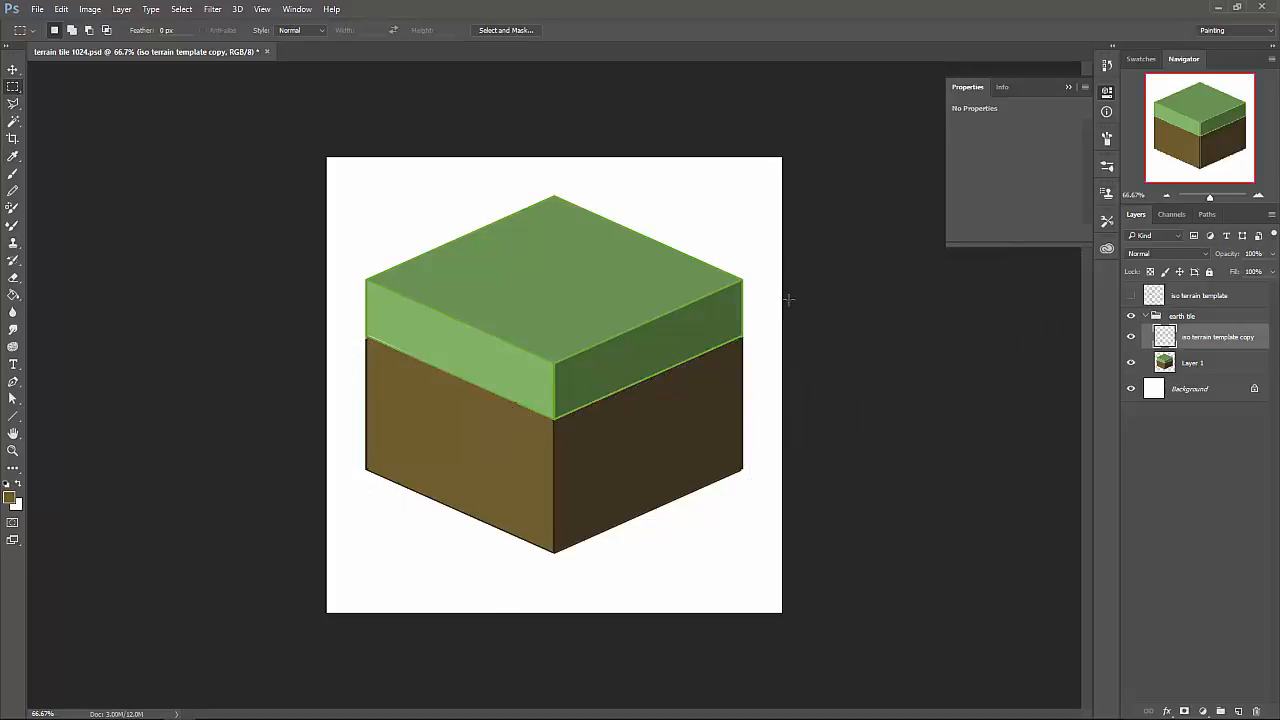
key(ctrl+minus)
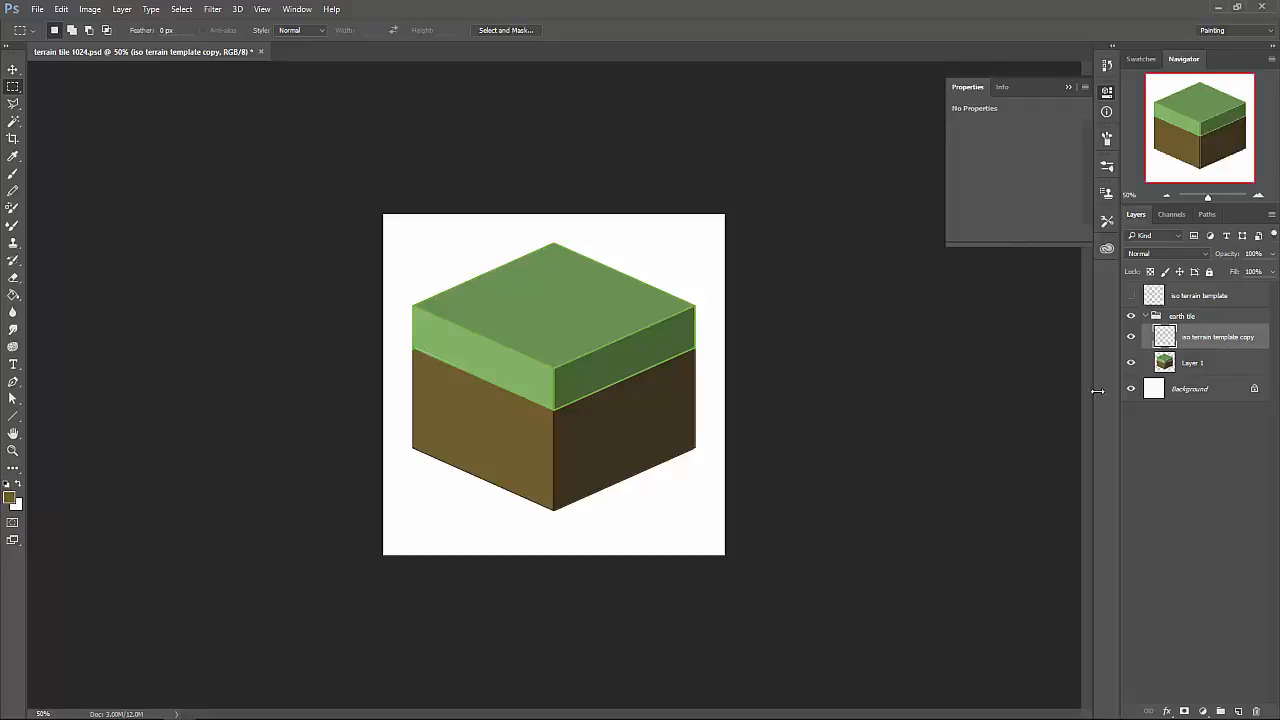
click(1215, 362)
click(1226, 342)
key(ctrl+plus)
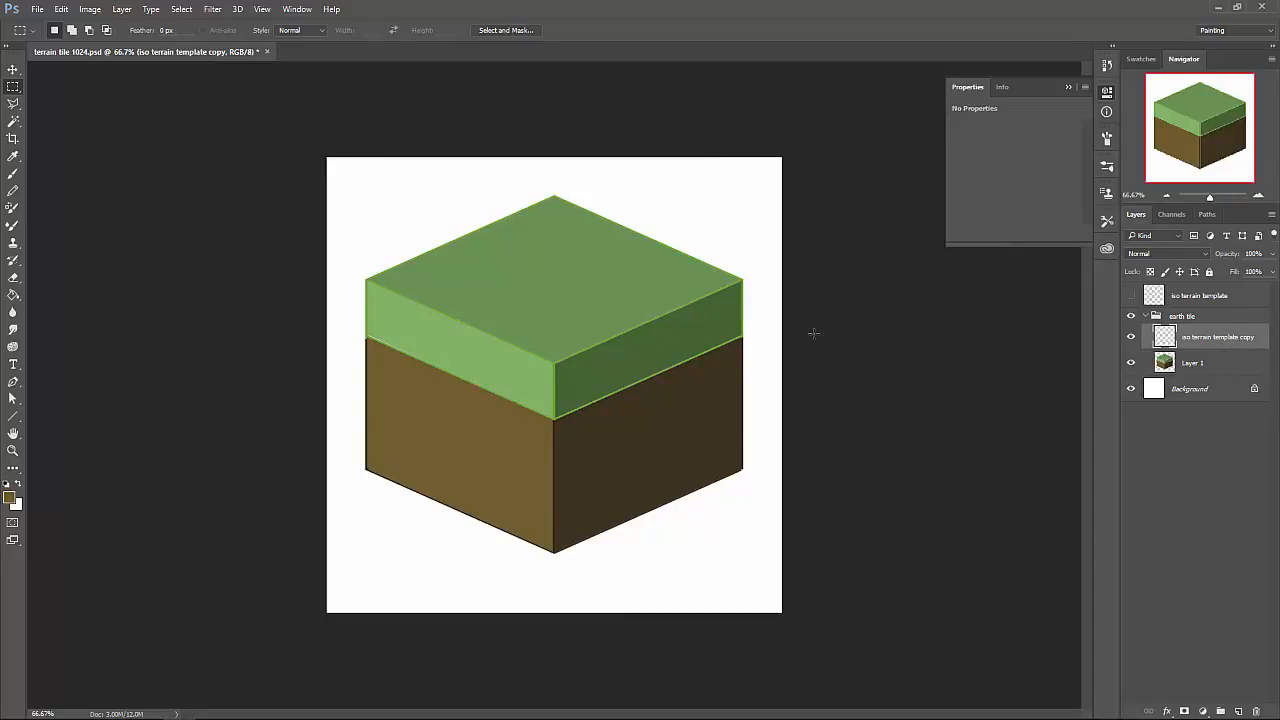
Duplicate Layer 1 directly beneath itself in the earth tile group and hide the original.
click(1220, 363)
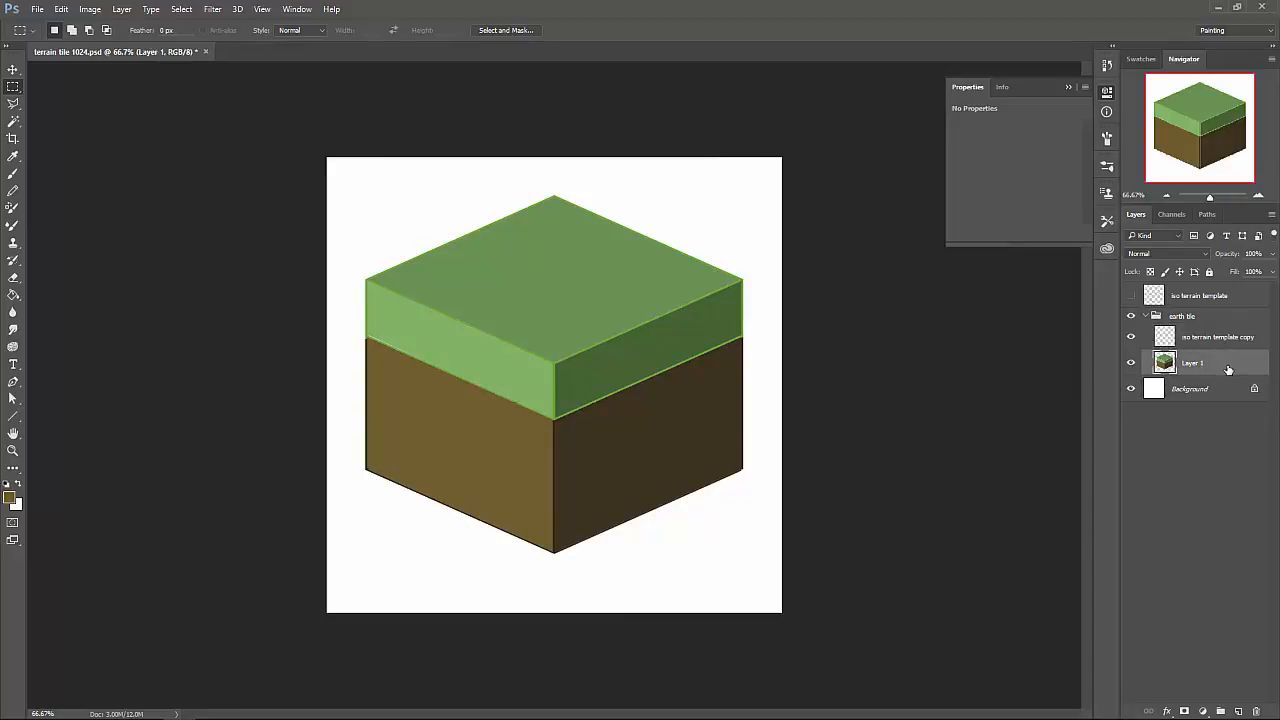
key(v)
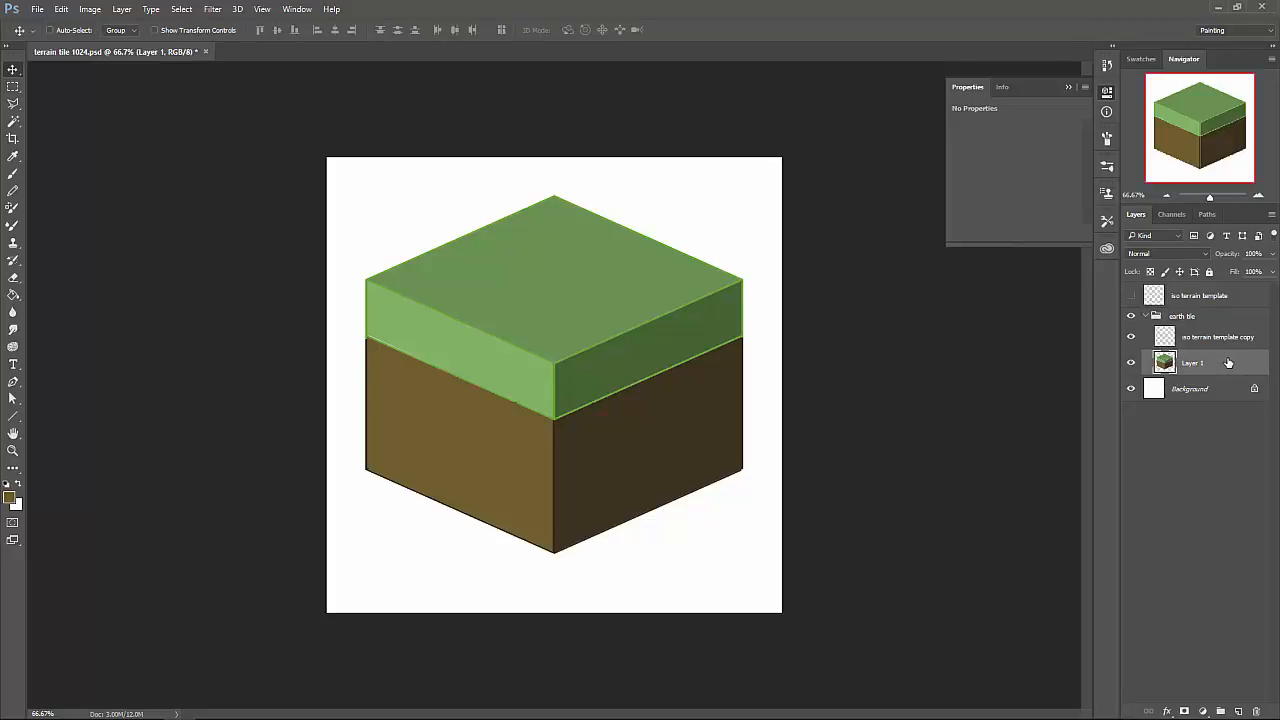
drag(1228, 363, 1235, 379)
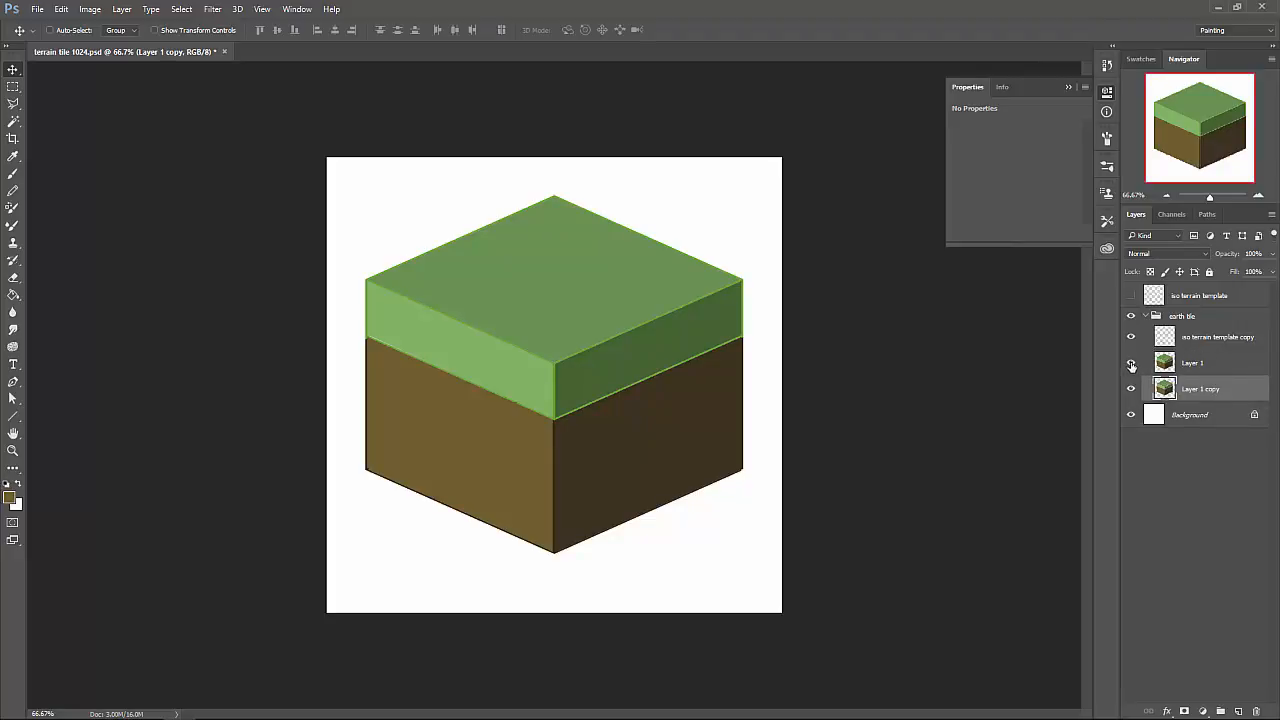
click(1131, 366)
Rename the hidden original layer "base earth tile" and its visible duplicate "minecraft tile".
double_click(1205, 364)
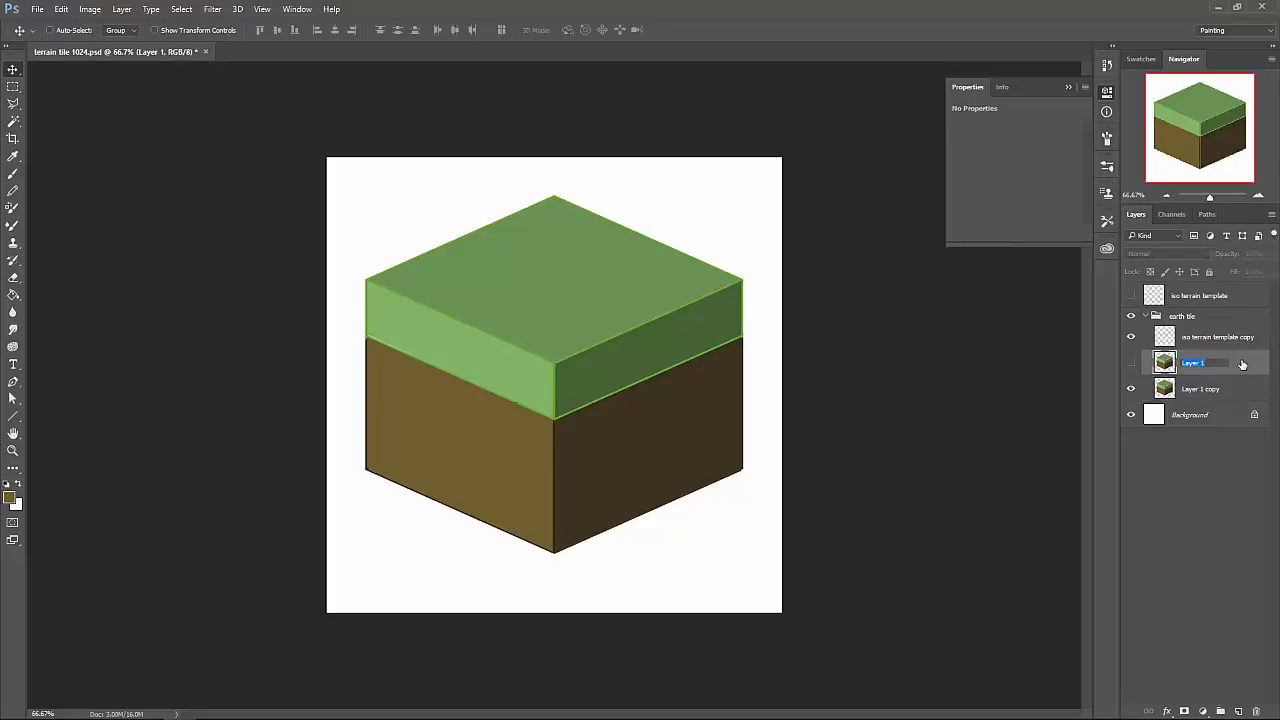
text(base earth)
key(Return)
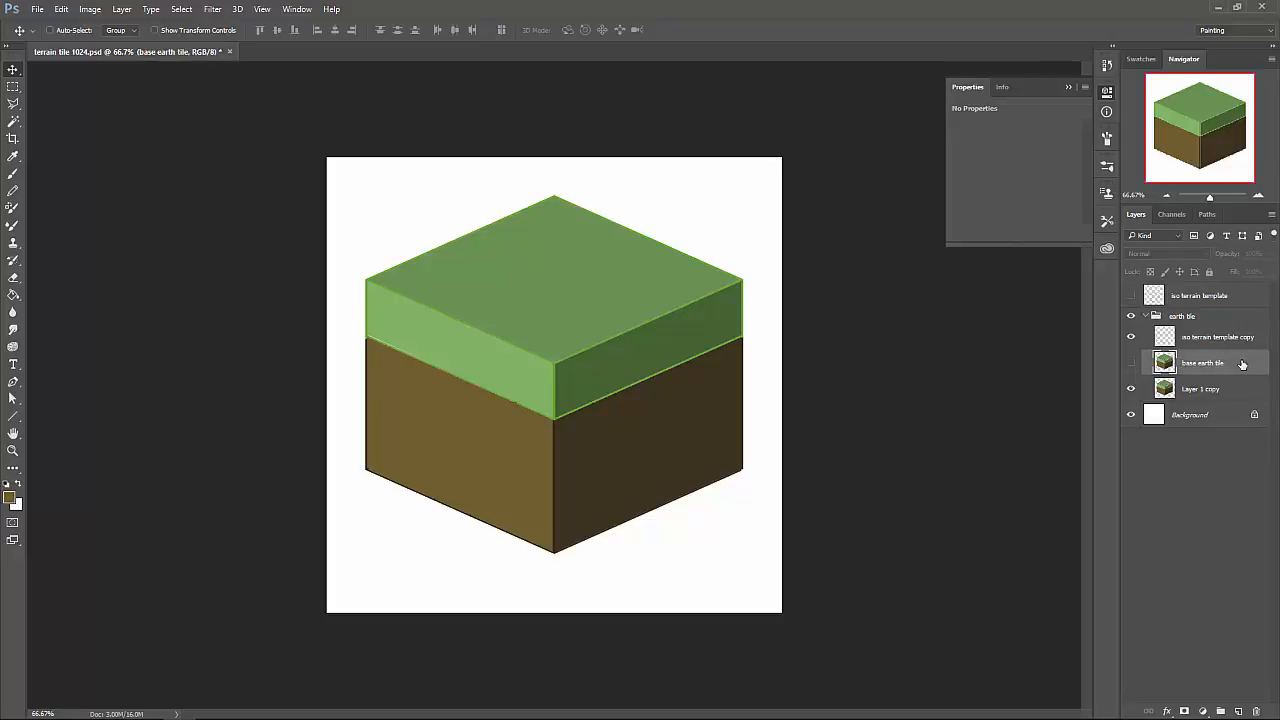
double_click(1210, 389)
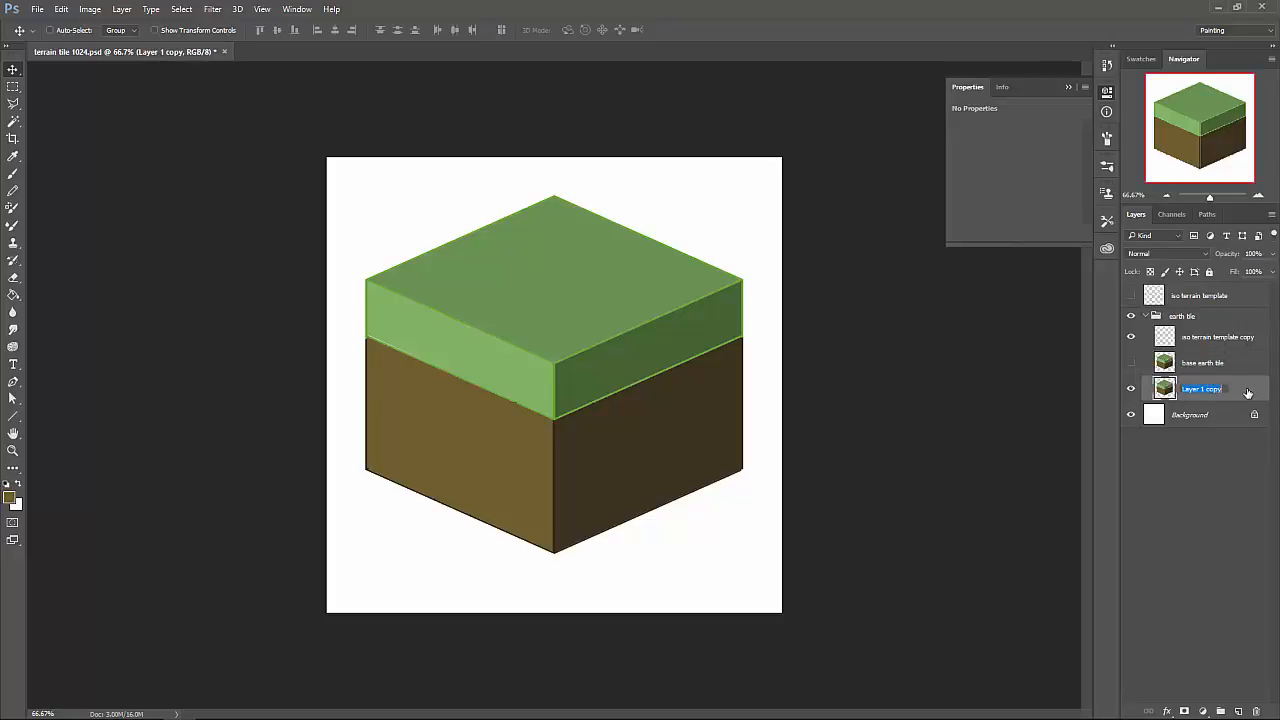
text(mini)
text(necraft tile)
key(Return)
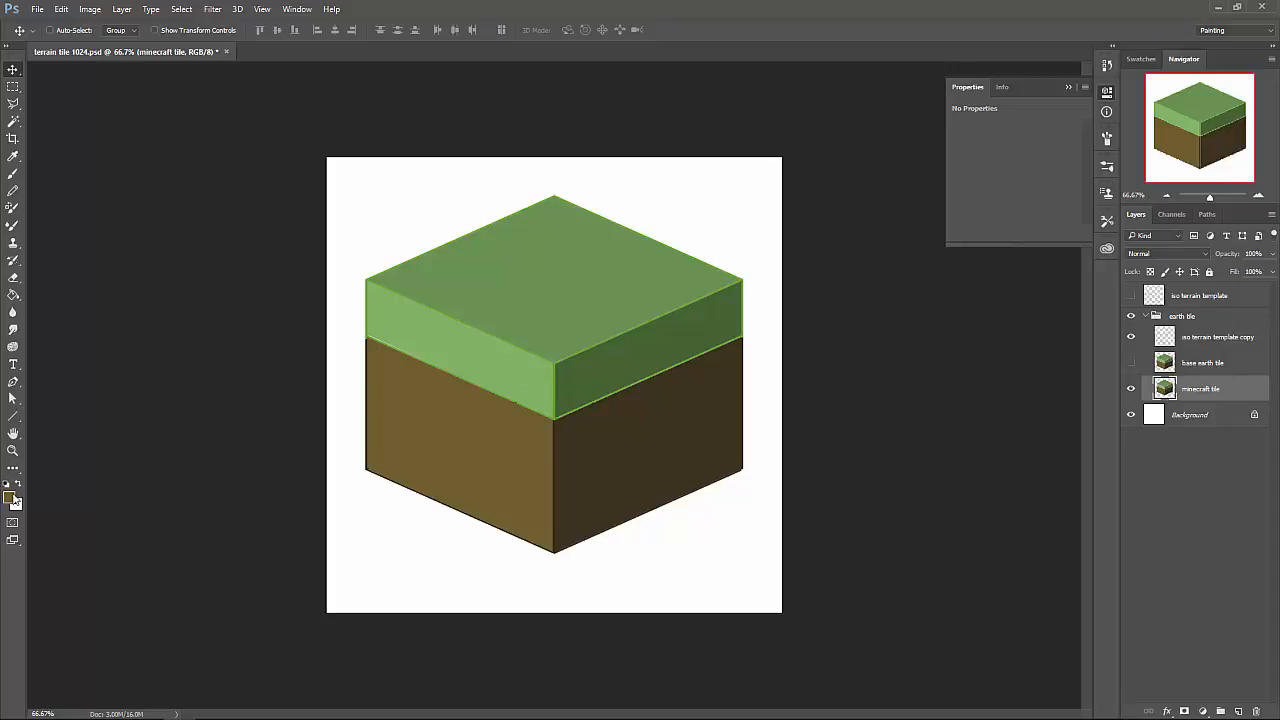
Sample the green of the cube's top face and darken the foreground colour to RGB 67, 109, 70.
key(i)
click(576, 289)
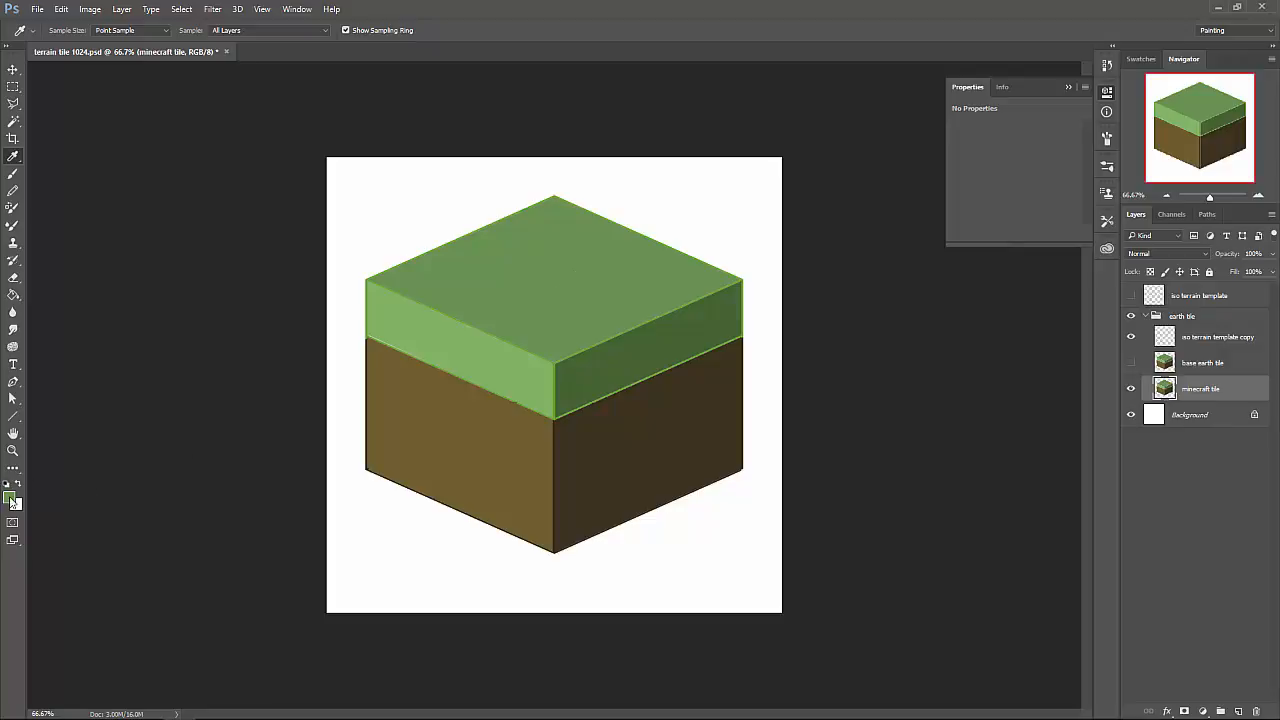
click(11, 499)
mouse_move(830, 196)
mouse_down()
mouse_move(829, 220)
mouse_move(804, 214)
mouse_up()
click(1043, 112)
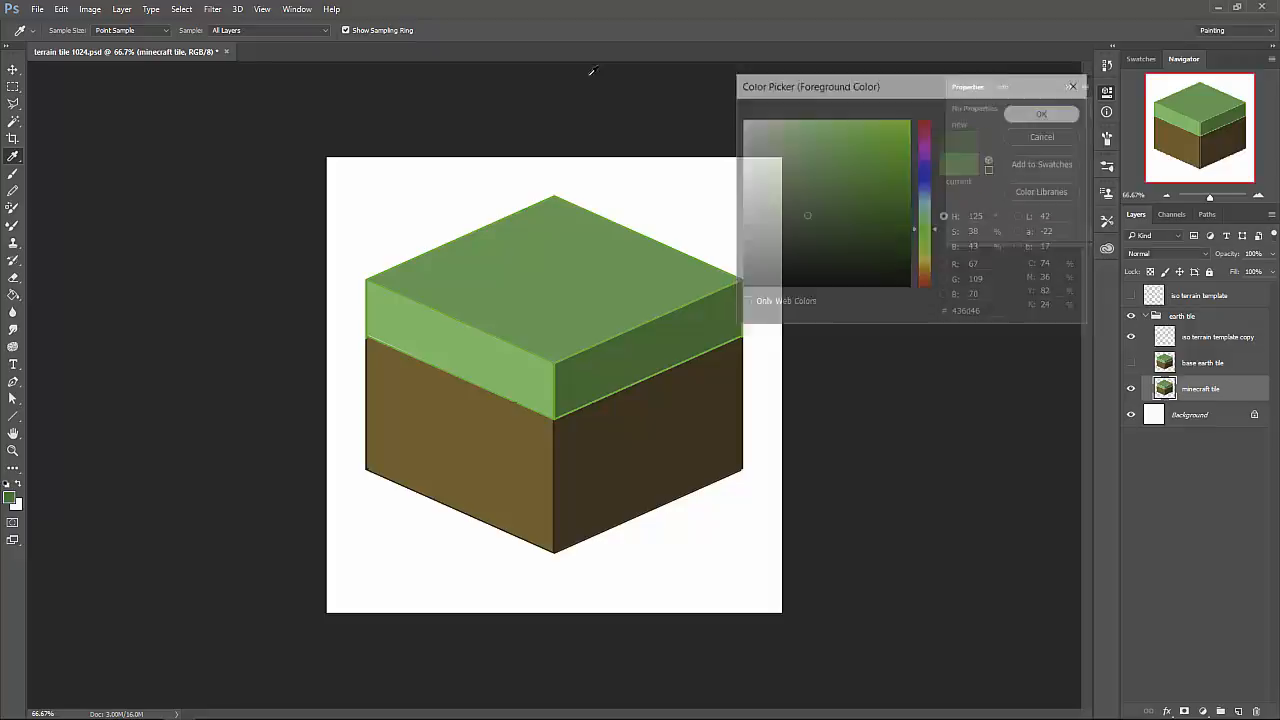
Switch to the Brush tool with the rough textured 36 px tip and size it to 50 px.
click(14, 175)
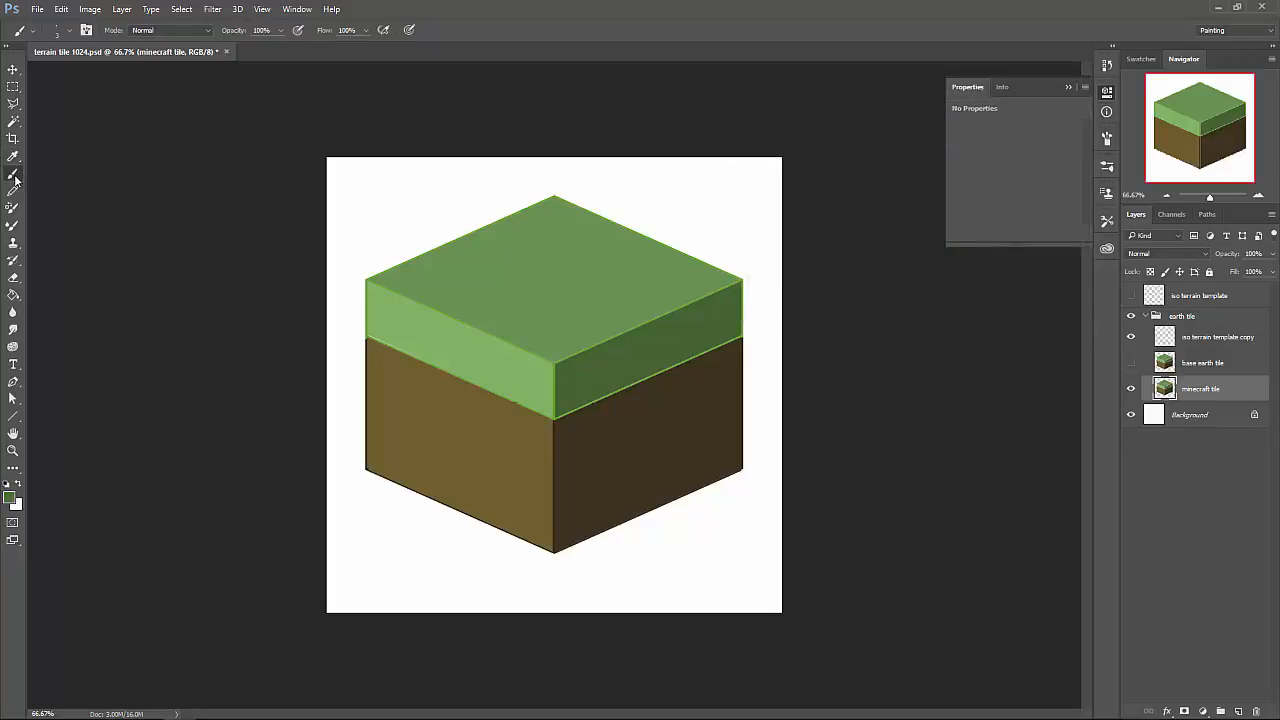
click(56, 32)
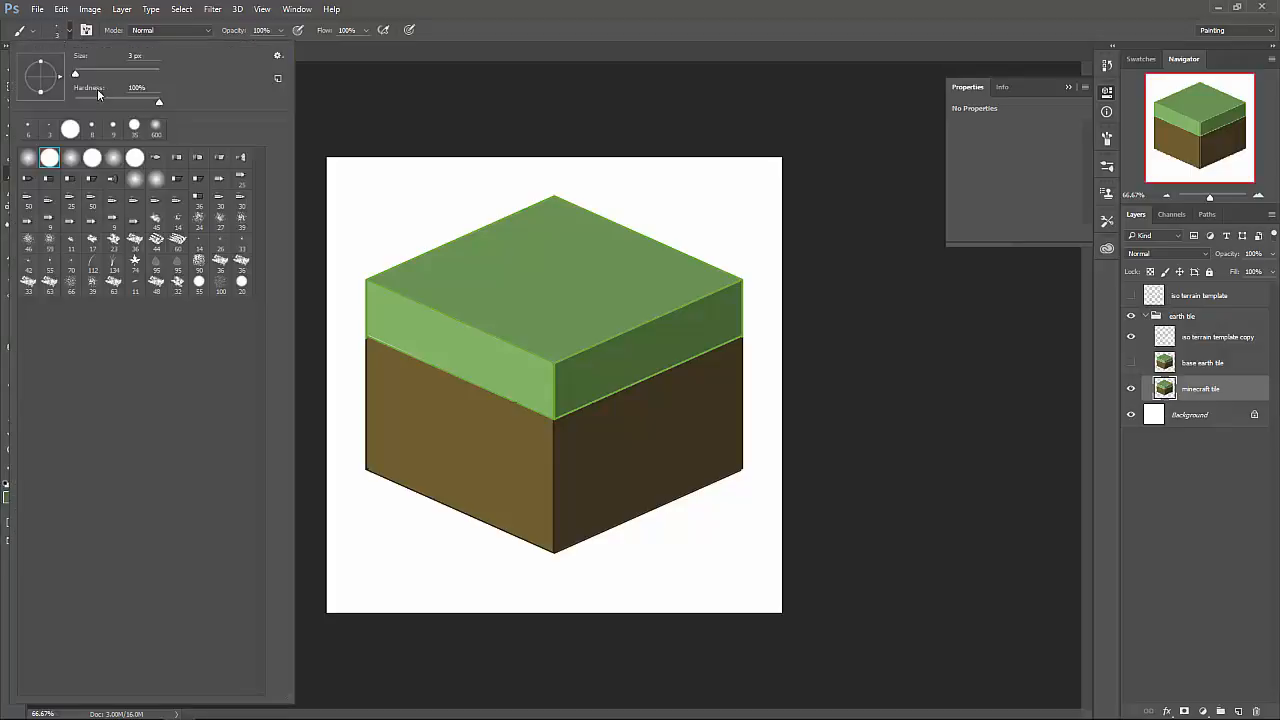
click(222, 263)
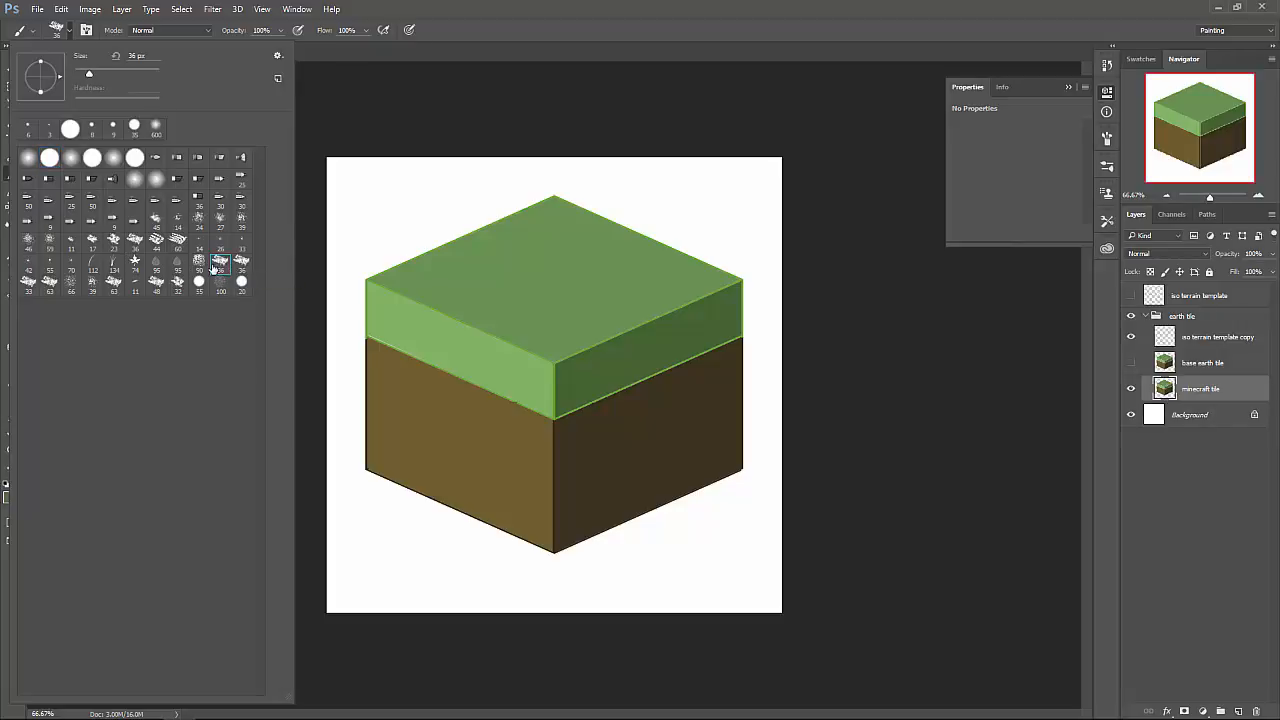
double_click(225, 261)
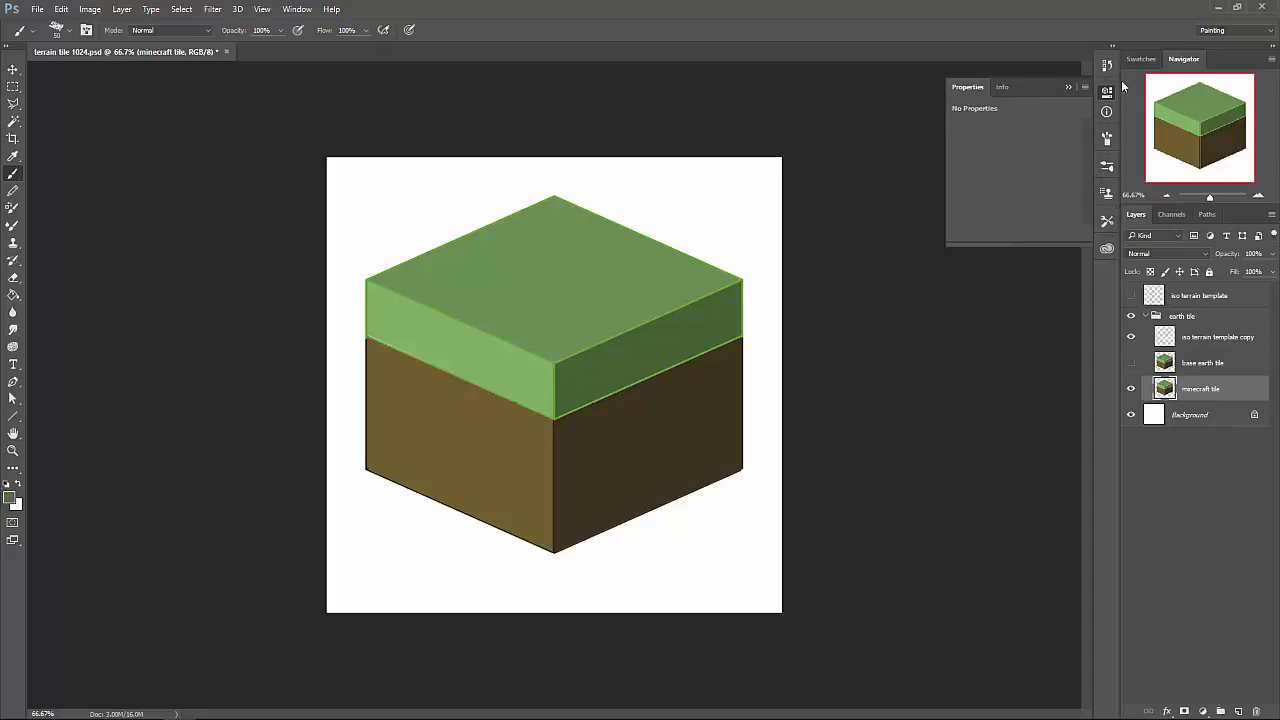
Rotate the textured brush tip to a 27° angle and enlarge it to 60 px.
click(1107, 140)
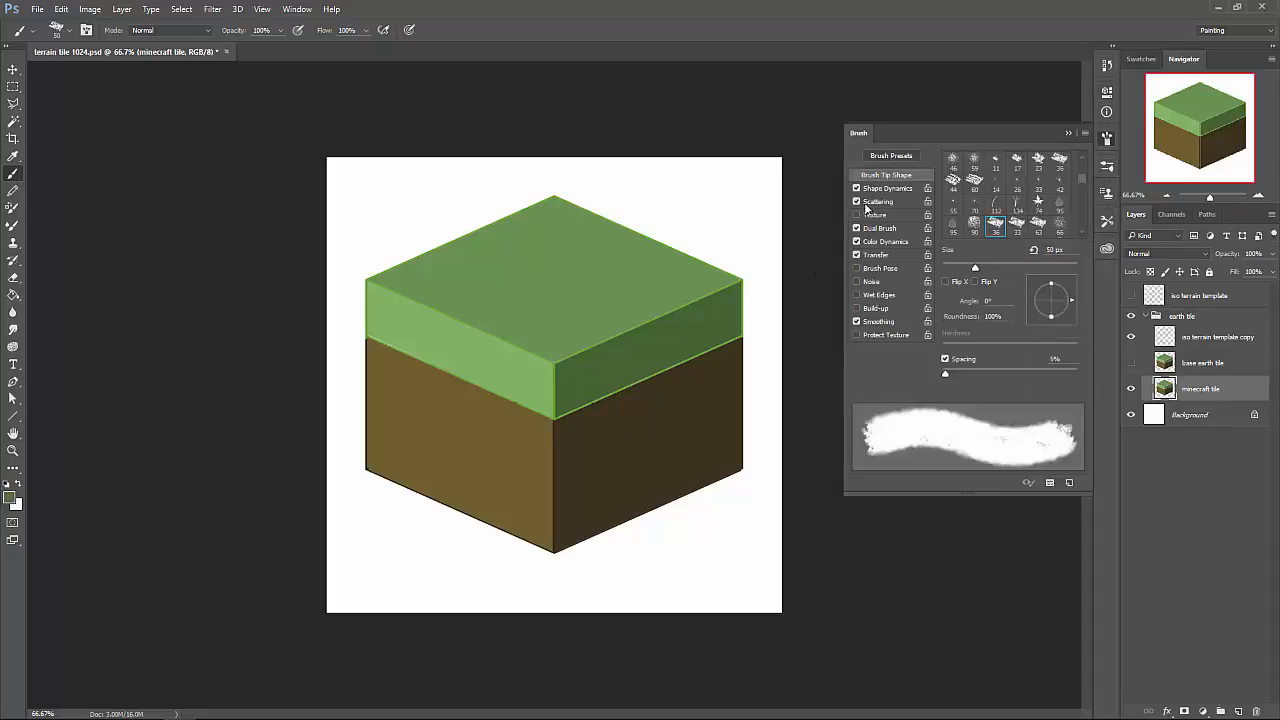
drag(1073, 303, 1067, 287)
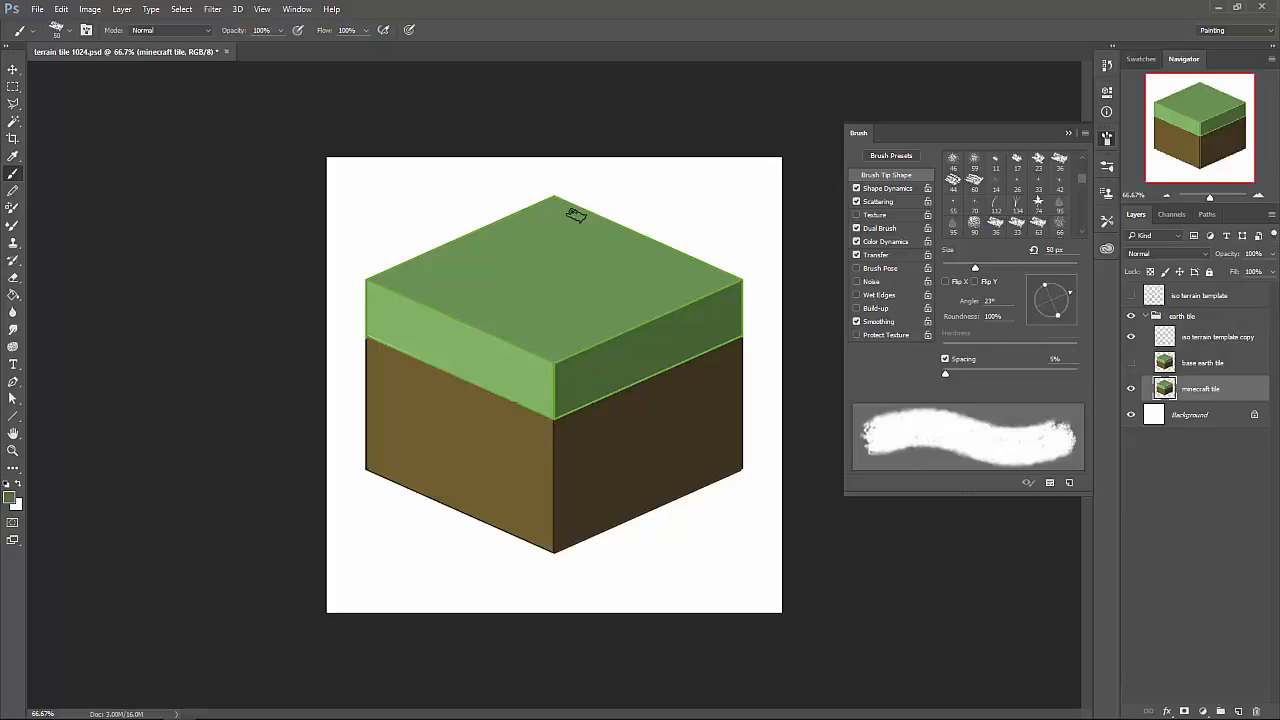
click(1076, 290)
click(1069, 291)
click(1069, 291)
key(bracketright)
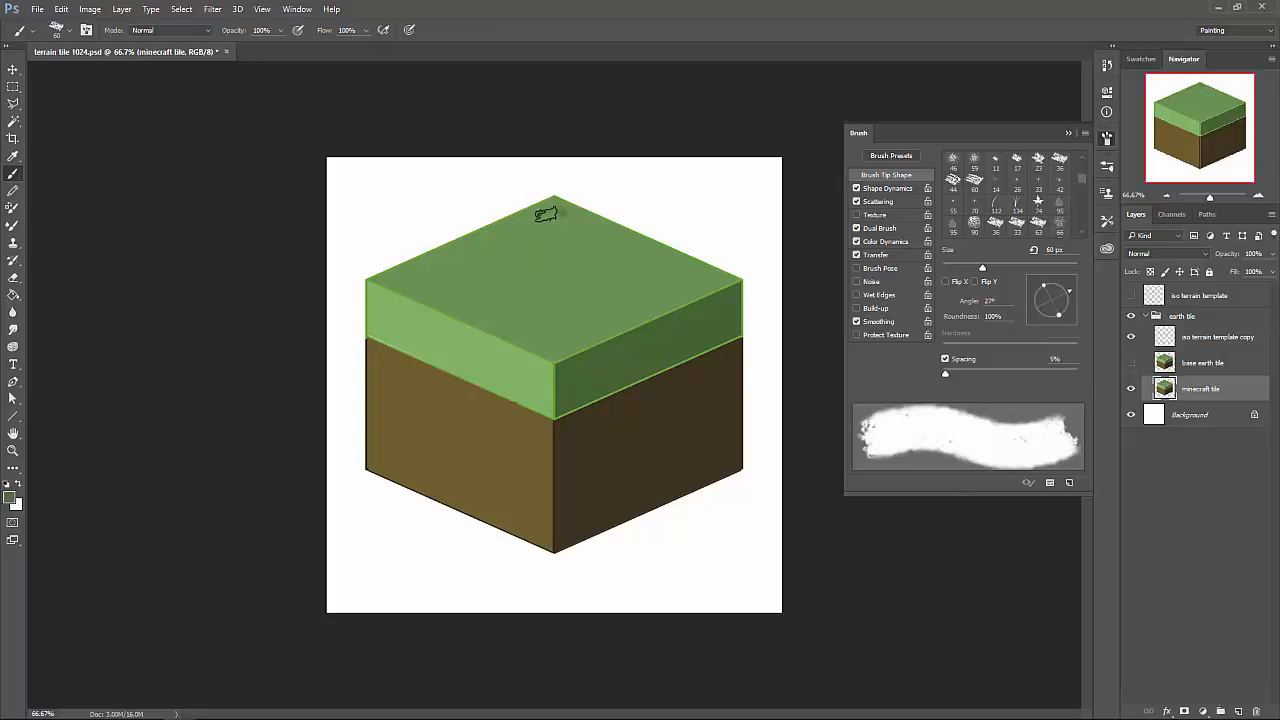
click(551, 207)
key(ctrl+z)
click(557, 213)
key(ctrl+z)
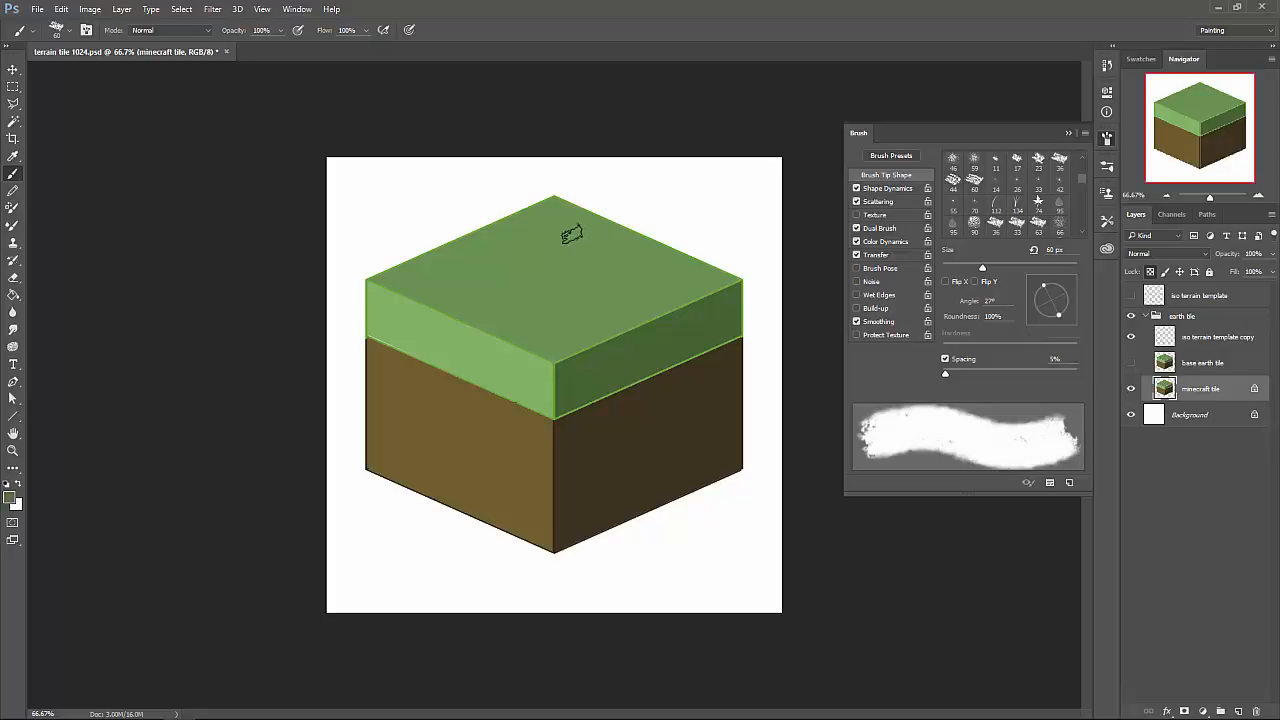
Rotate the brush tip to -29° and dab dark green spots along the back-left edge of the cube's top face.
drag(1073, 305, 1069, 312)
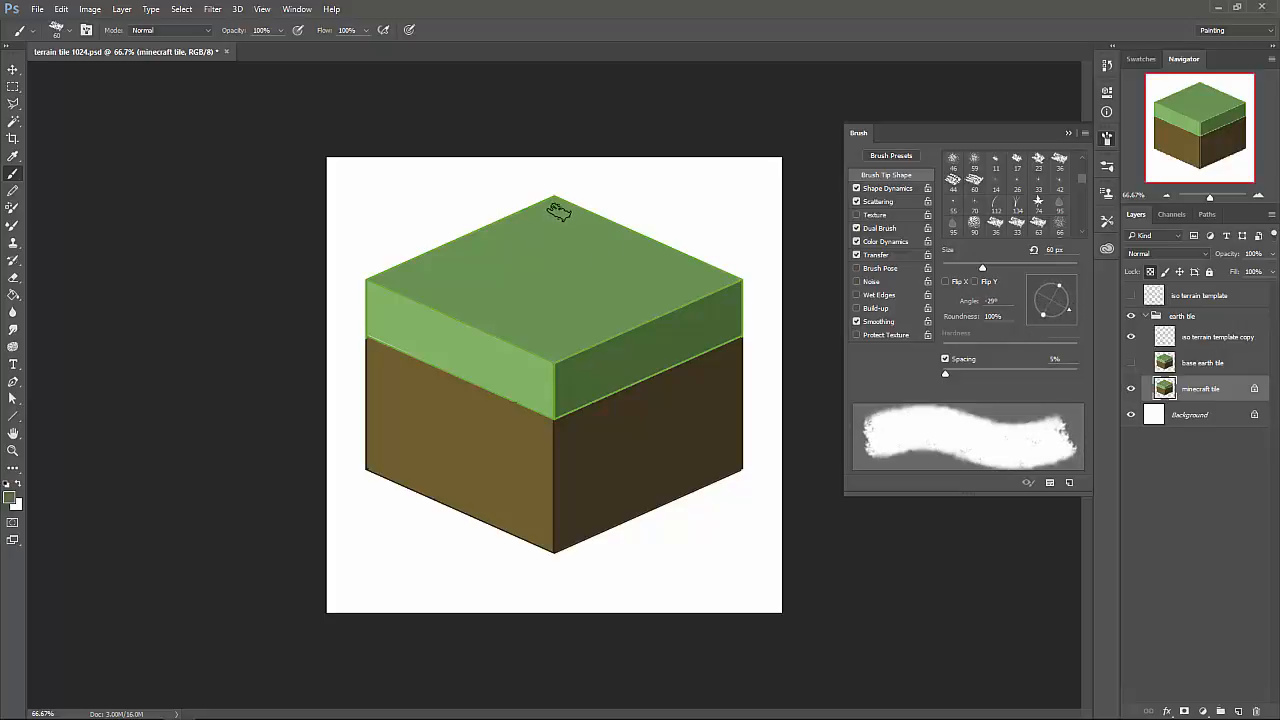
click(551, 212)
click(522, 228)
click(409, 278)
Reselect the rough 36 px tip at 60 px size and dab spots across the top face's left half, turning the tip to -10°.
click(995, 224)
click(432, 266)
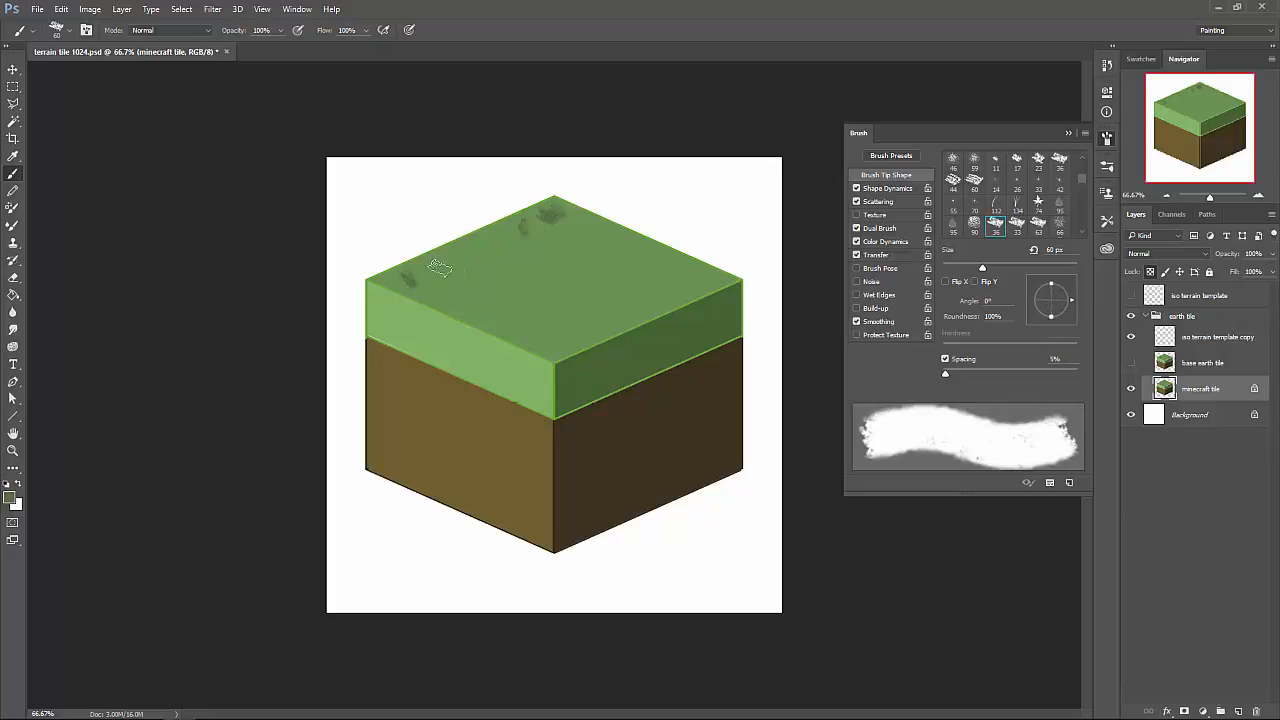
click(472, 256)
drag(1071, 300, 1072, 304)
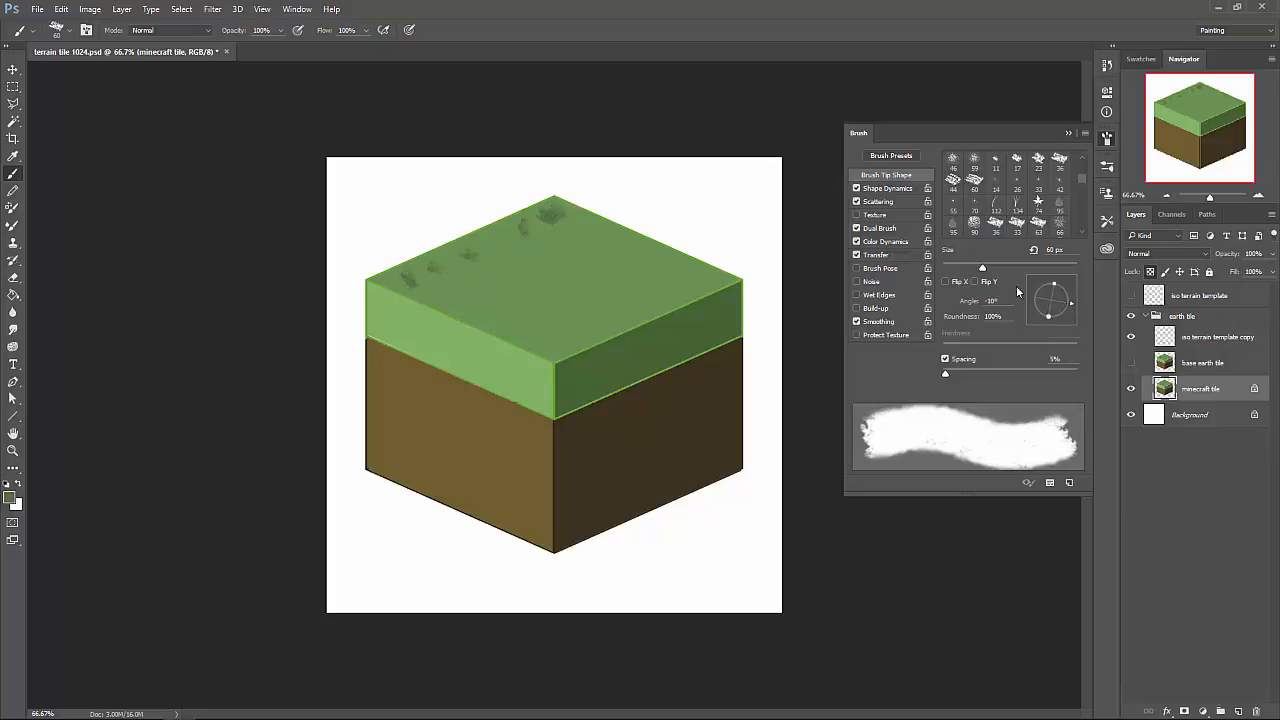
click(500, 241)
click(512, 261)
Rotate the tip to -29° and then -18°, dabbing dark spots over the upper middle and front-left of the top face.
drag(1061, 318, 1057, 319)
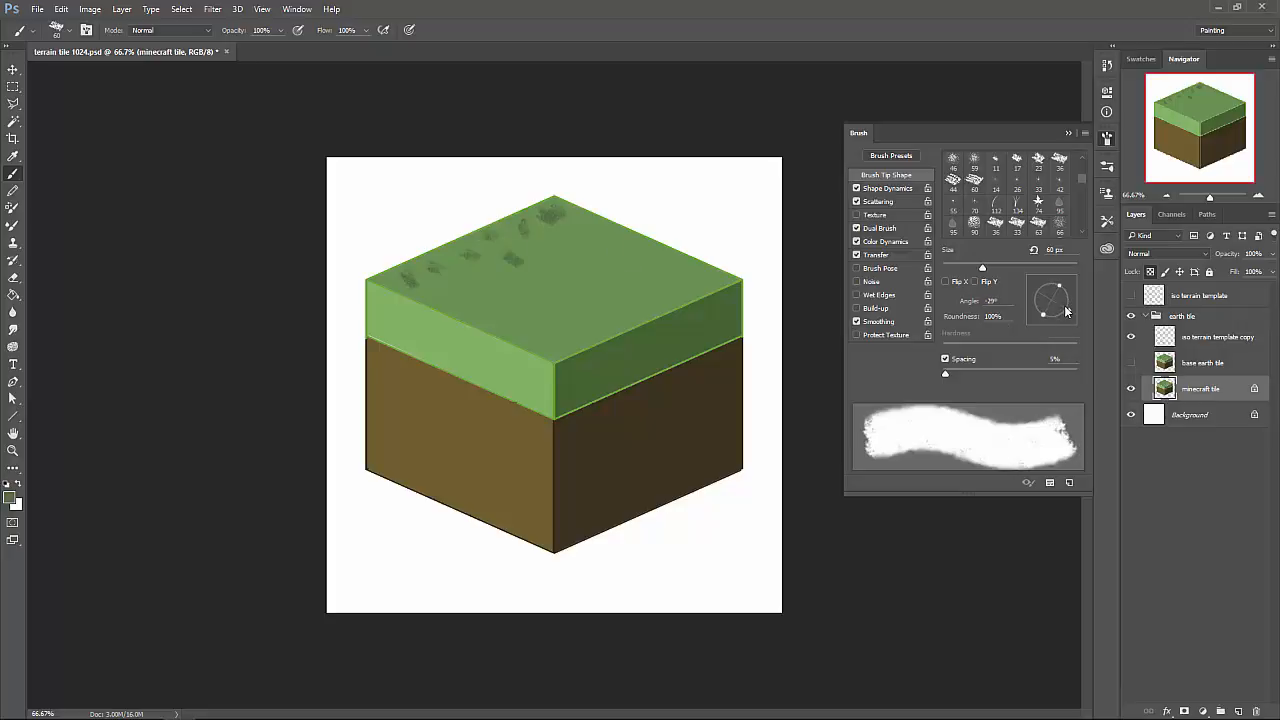
click(572, 236)
click(545, 252)
click(451, 292)
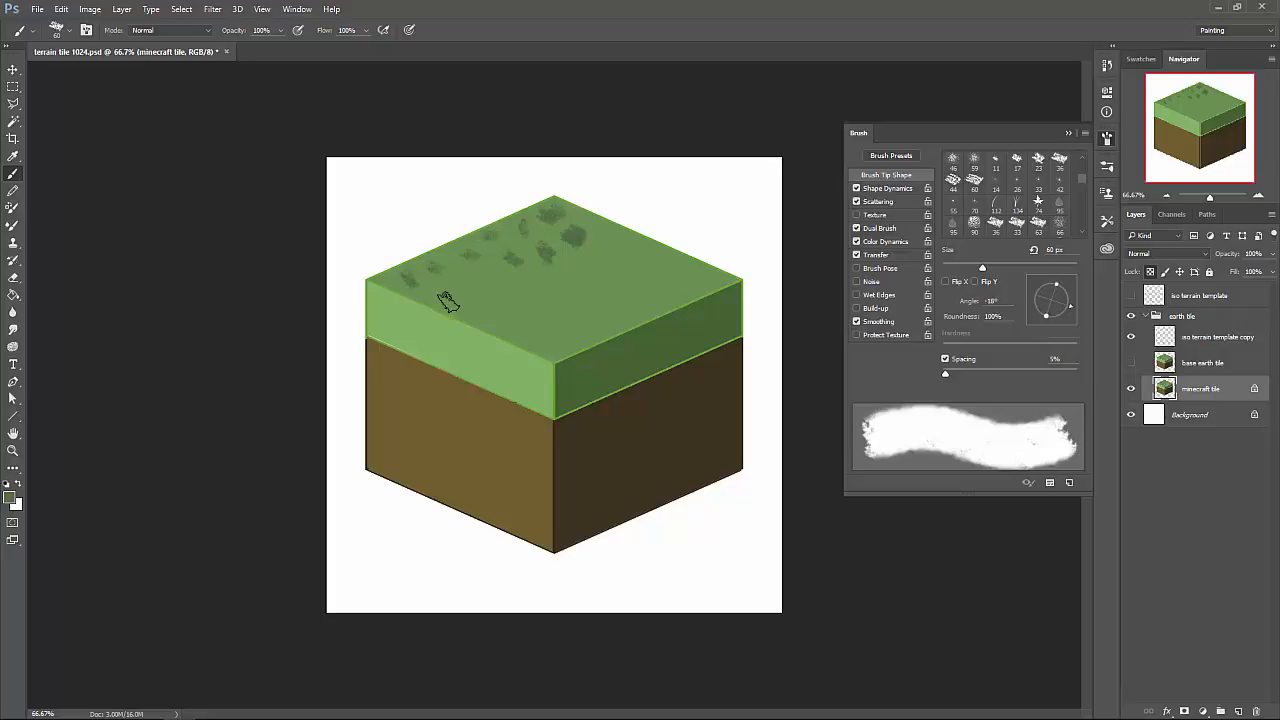
click(488, 314)
Dab dark spots across the right half of the top face, varying the brush size between 50 and 70 px.
key(bracketright)
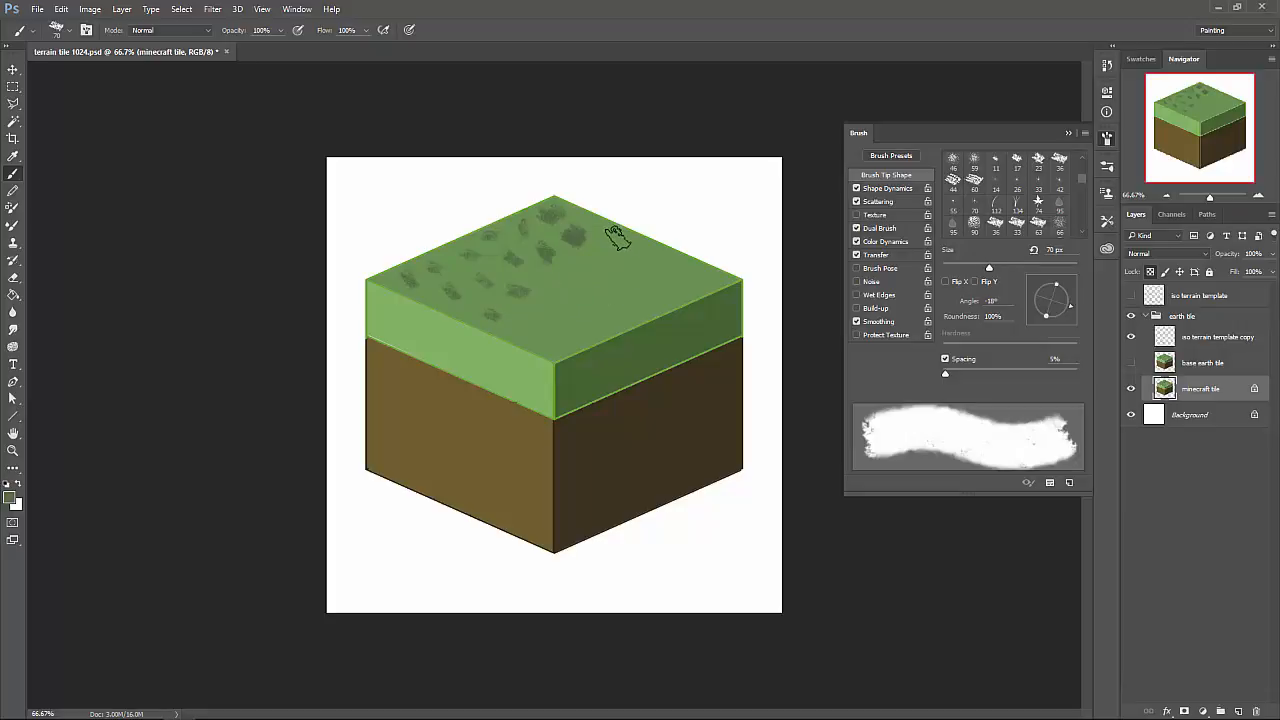
key(bracketleft)
key(bracketleft)
click(610, 238)
key(bracketright)
key(bracketright)
click(660, 258)
click(605, 265)
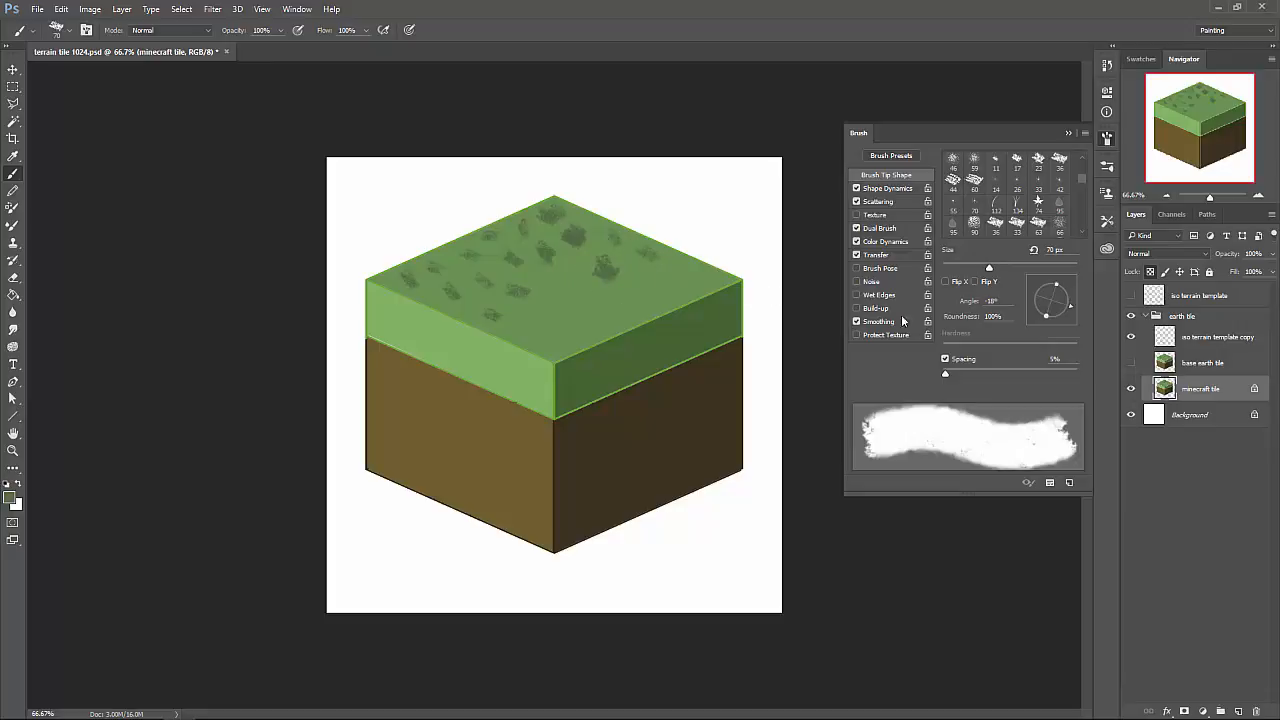
Lower the brush opacity to 71% and dab fainter spots in the middle and near the front corner of the top face.
click(563, 287)
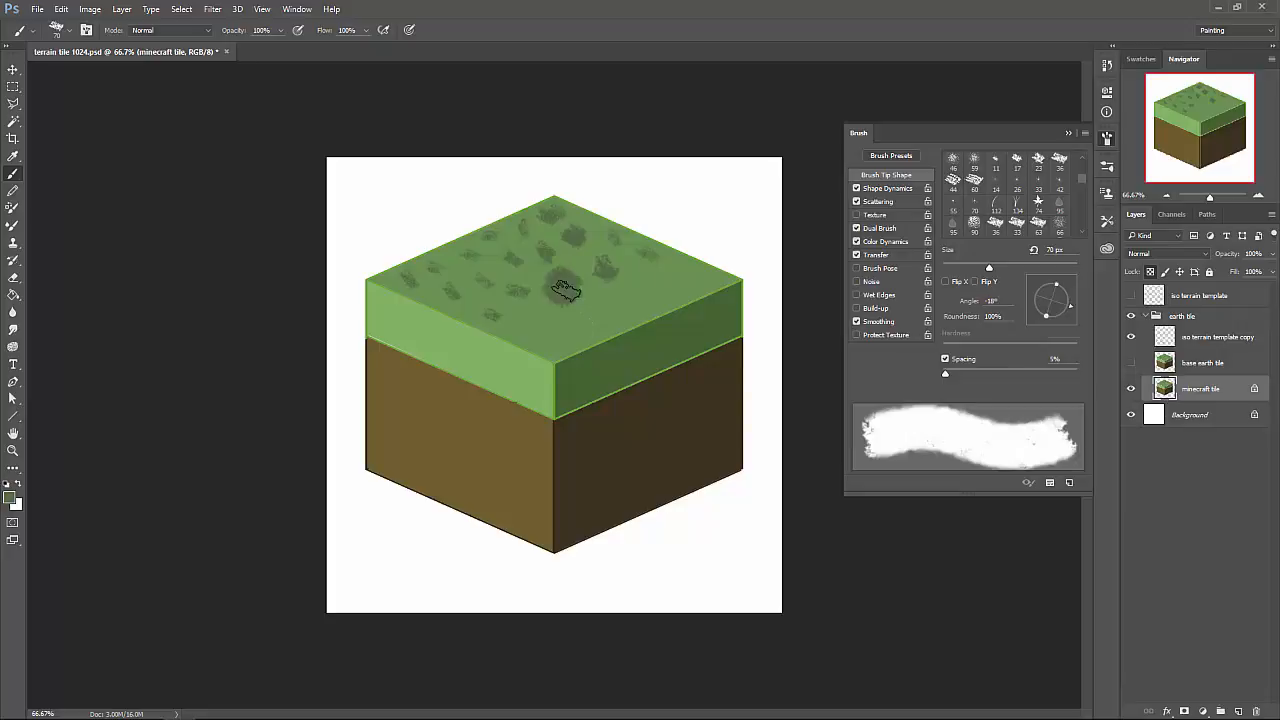
key(ctrl+z)
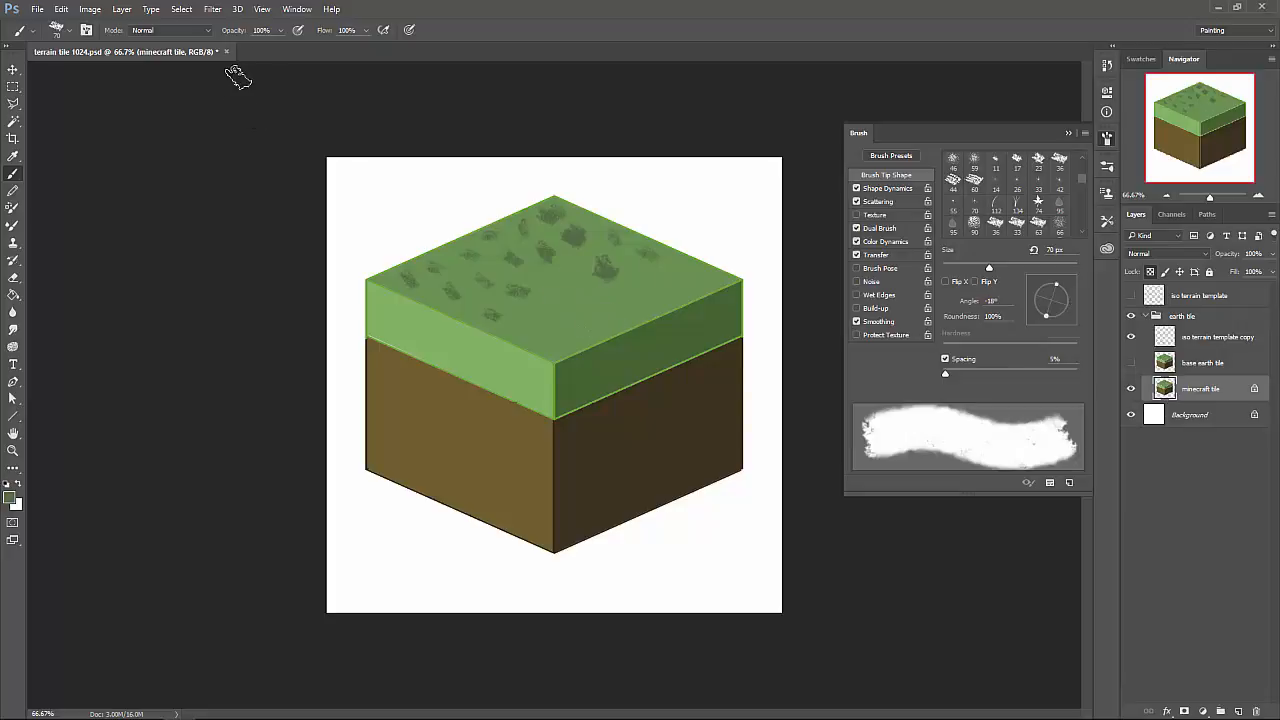
drag(244, 32, 224, 37)
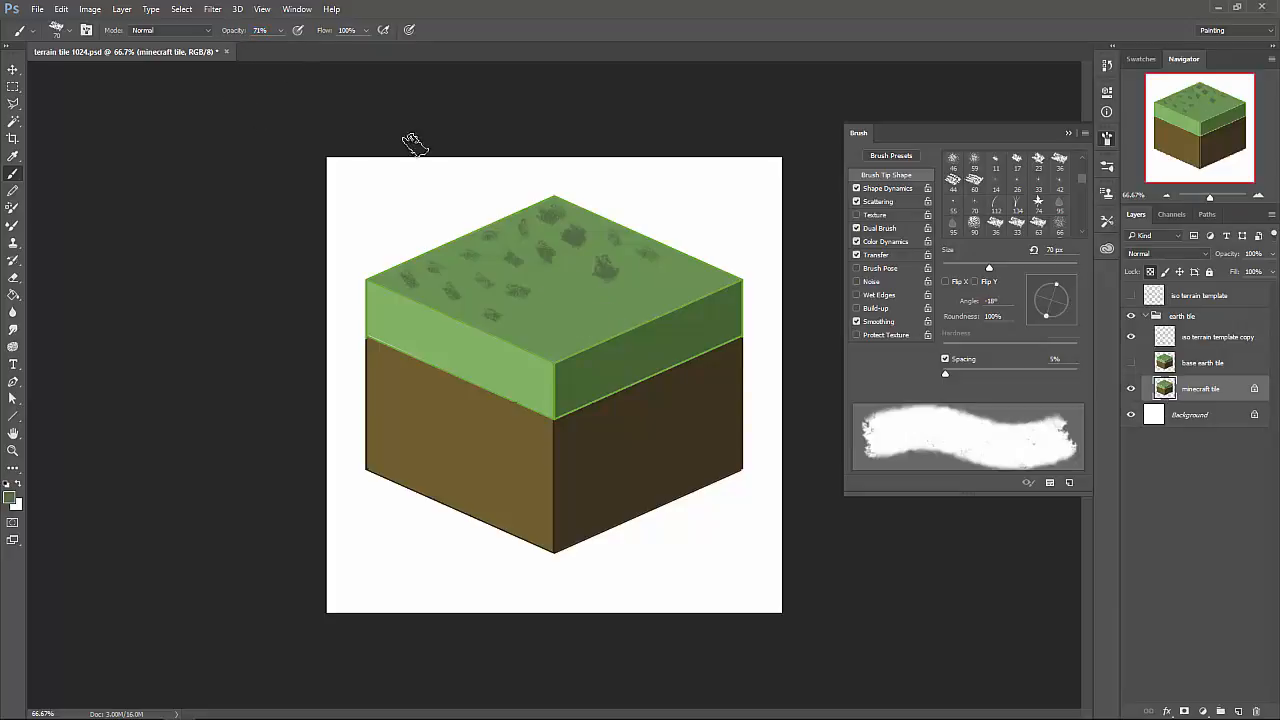
click(530, 326)
click(562, 288)
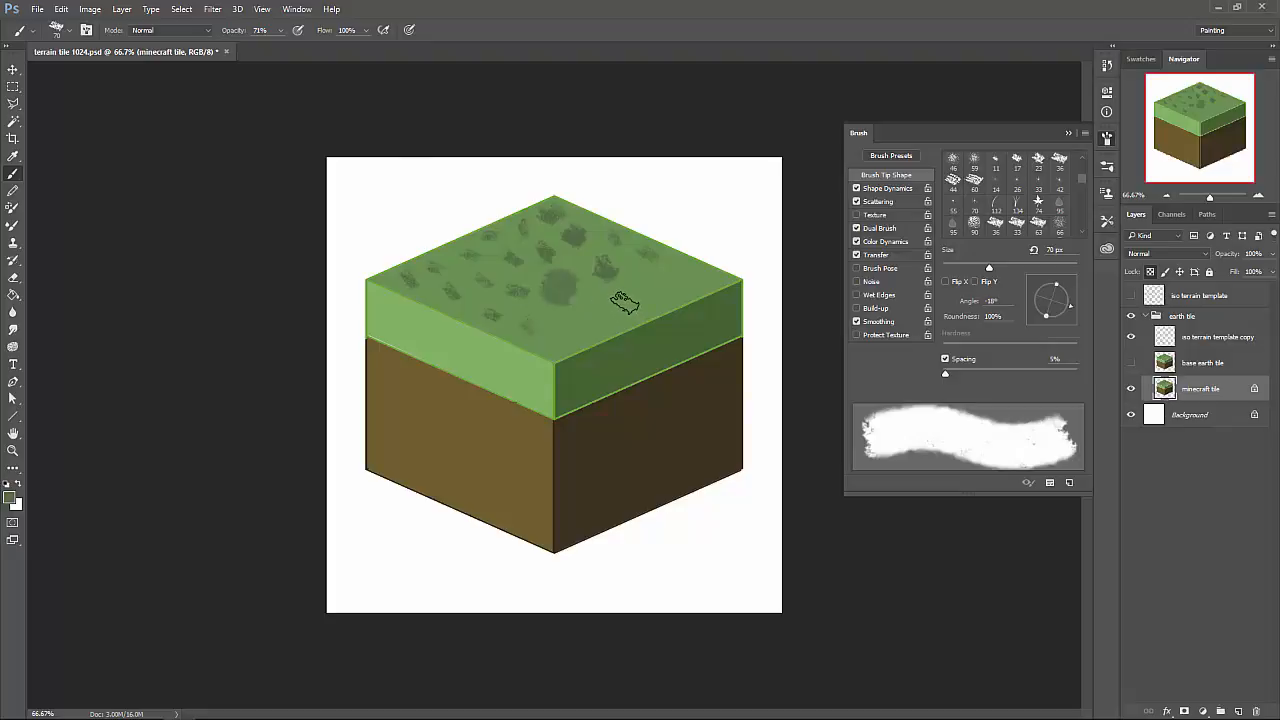
key(ctrl+z)
click(551, 284)
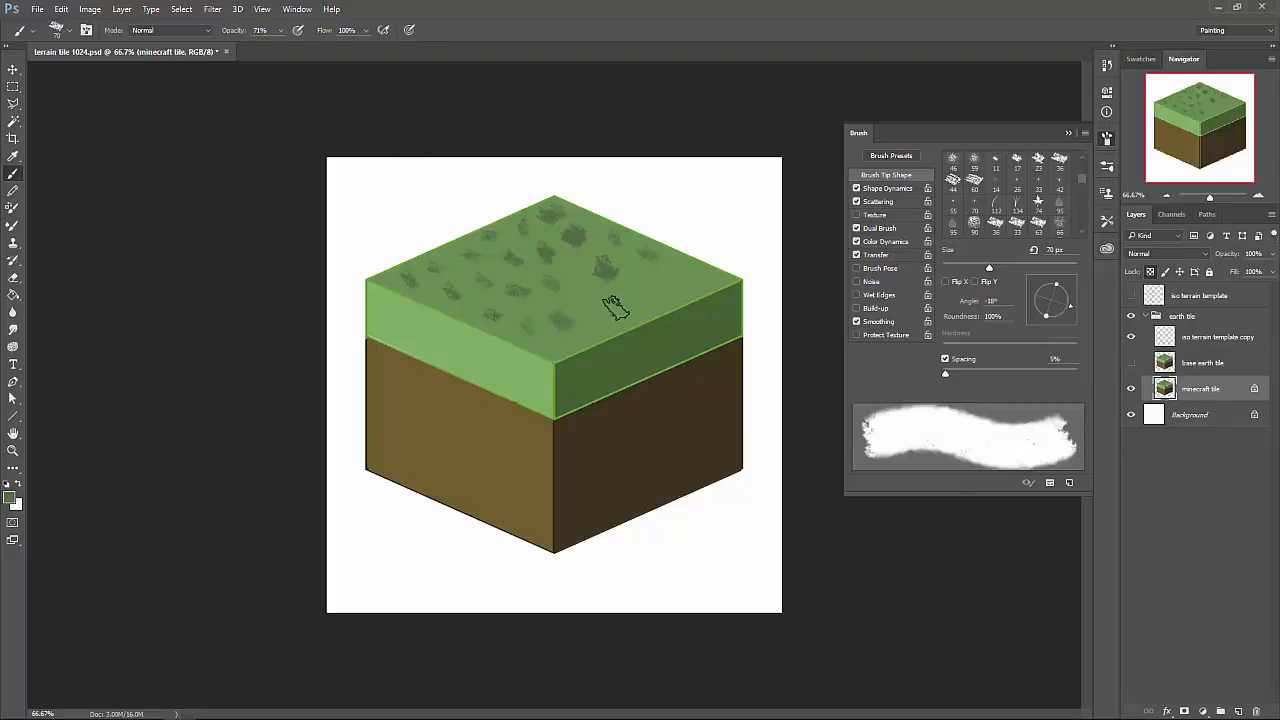
Dab spots near the top face's right corner at 60 px, and fill gaps across the face with 35 and 30 px dabs.
key(bracketleft)
click(683, 279)
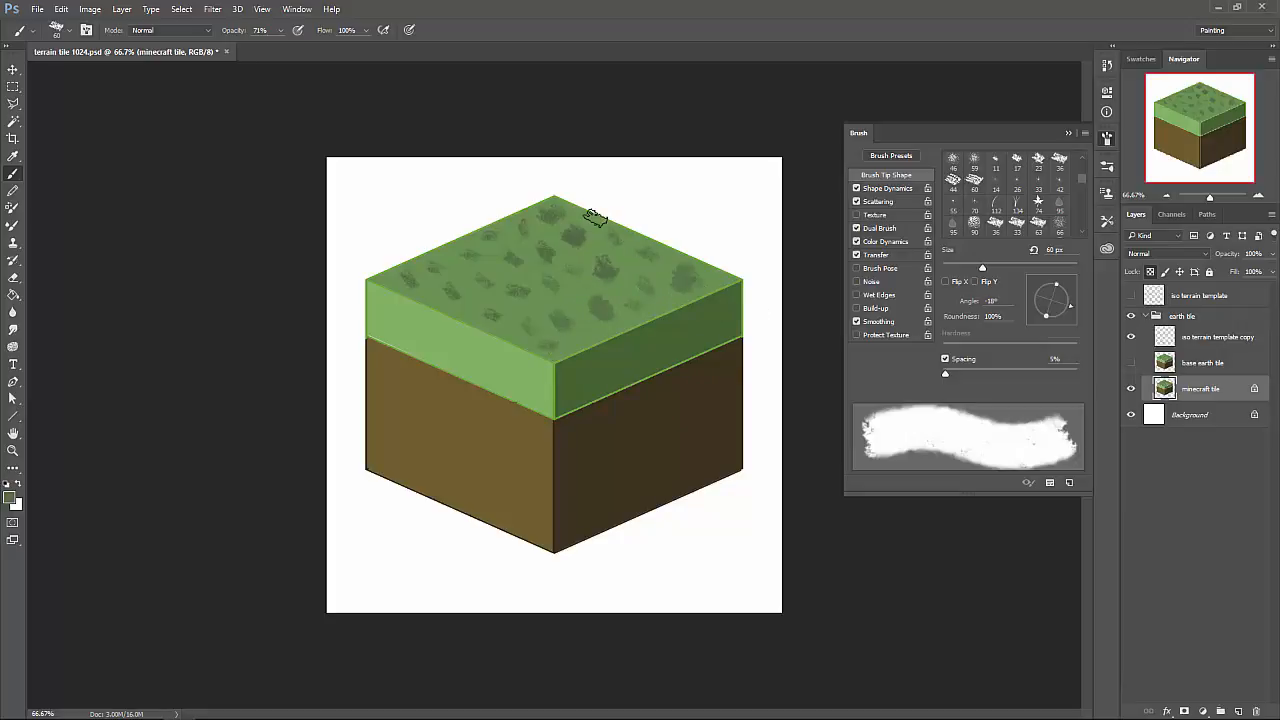
key(bracketleft)
key(bracketleft)
key(bracketleft)
key(bracketleft)
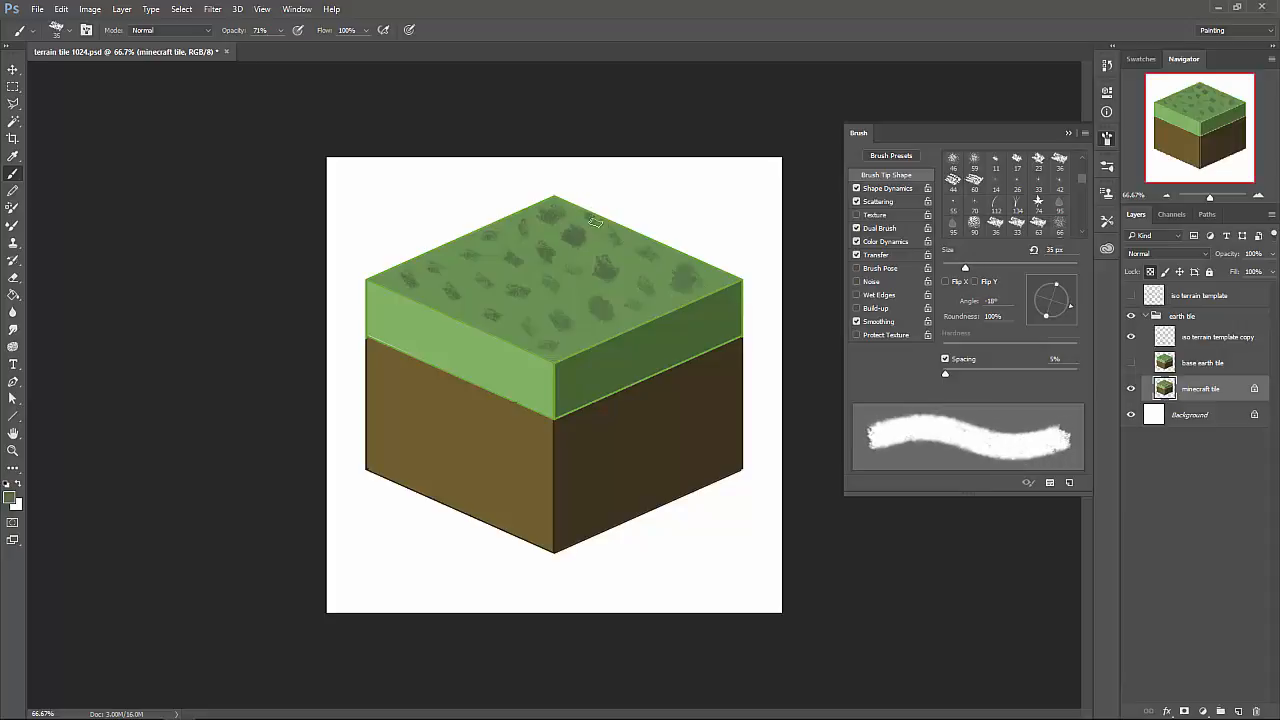
key(bracketleft)
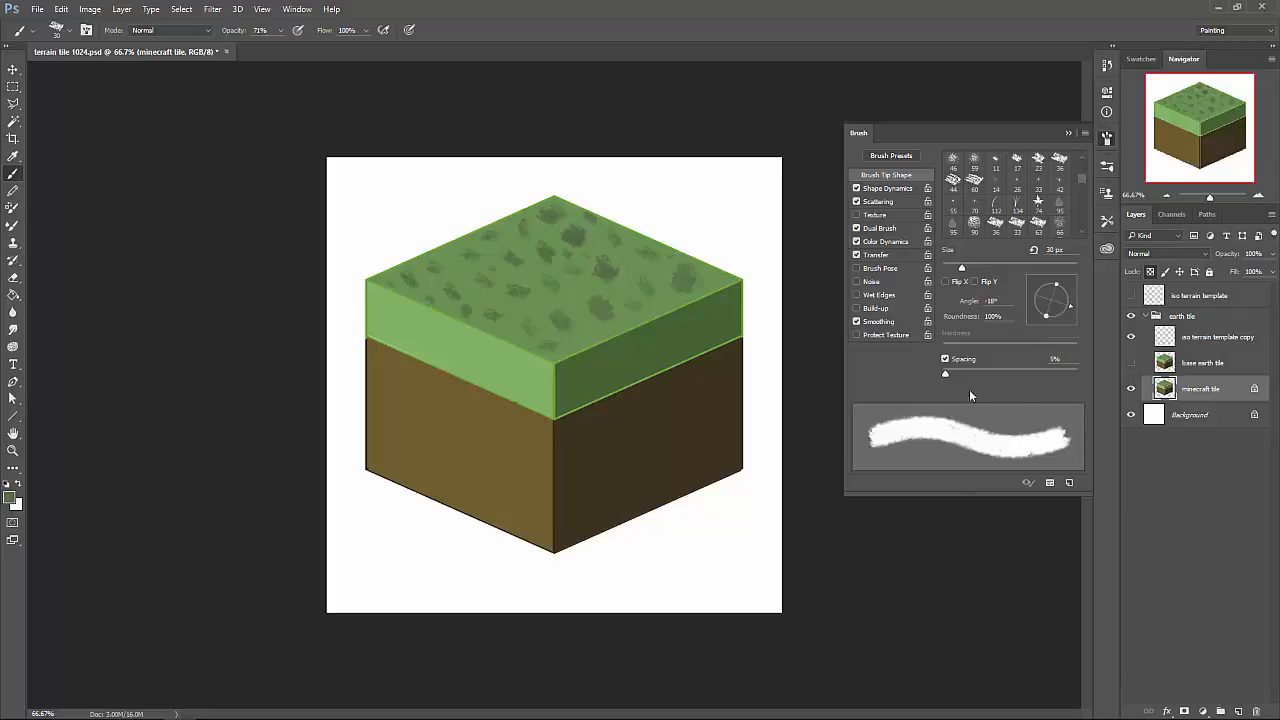
Rotate the brush tip to -42°, enlarge it to 45 px and finish the small spots on the top face.
drag(1066, 308, 1074, 318)
key(bracketright)
key(bracketright)
key(bracketright)
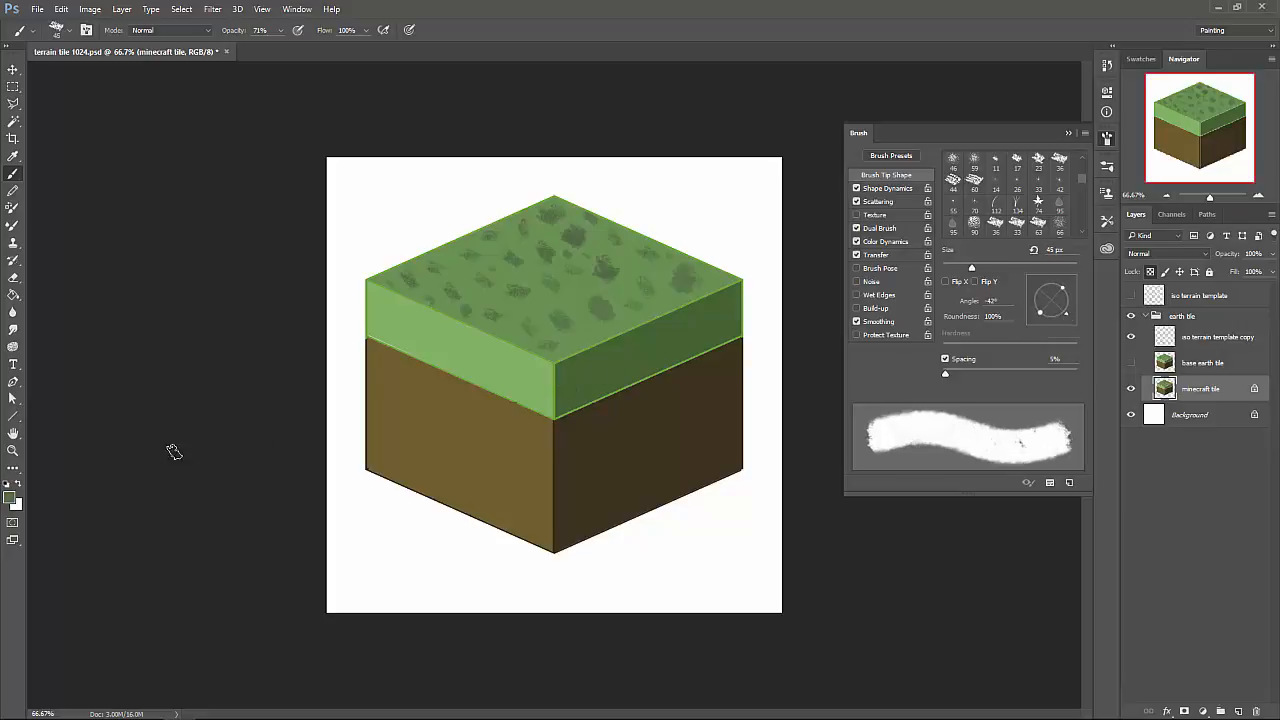
Darken the foreground green and start speckling the cube's shaded right grass band with a 60 px brush.
click(11, 497)
drag(817, 228, 815, 230)
click(1044, 113)
key(bracketright)
key(bracketright)
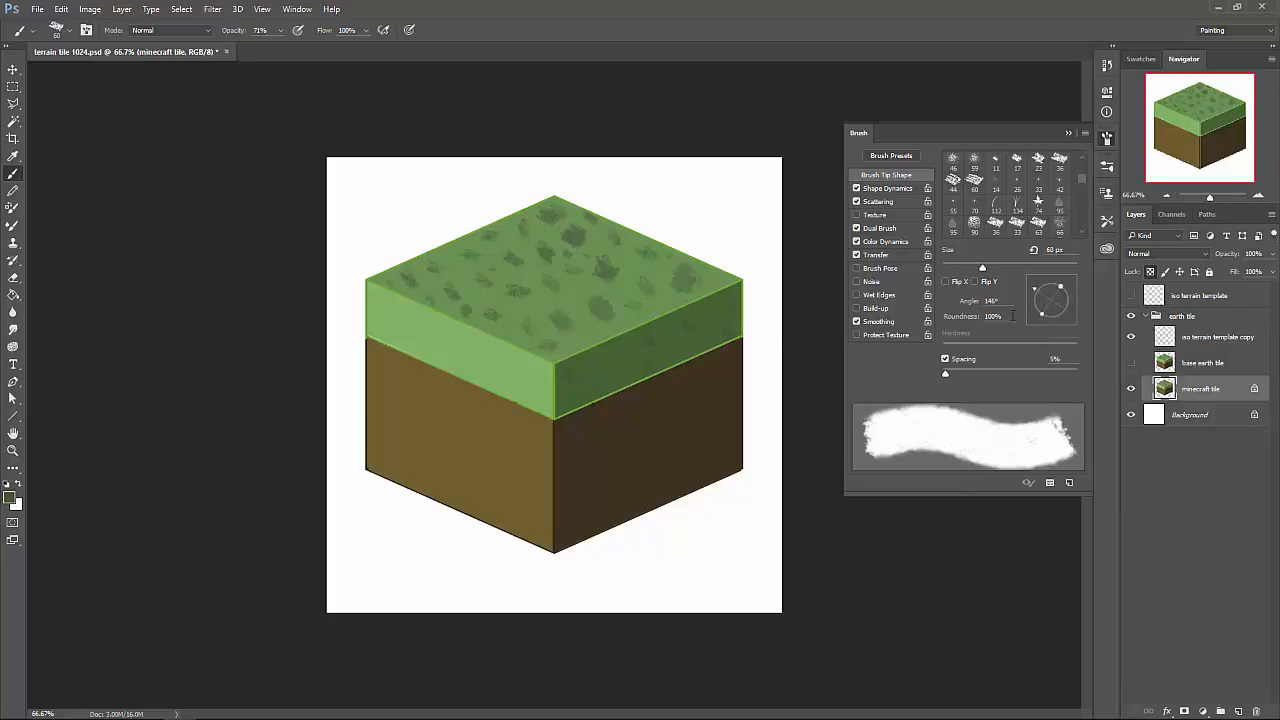
Add dark spots along the right grass band, turning the tip to 107°, 92°, 156° and -138° between dabs.
drag(1029, 293, 1046, 281)
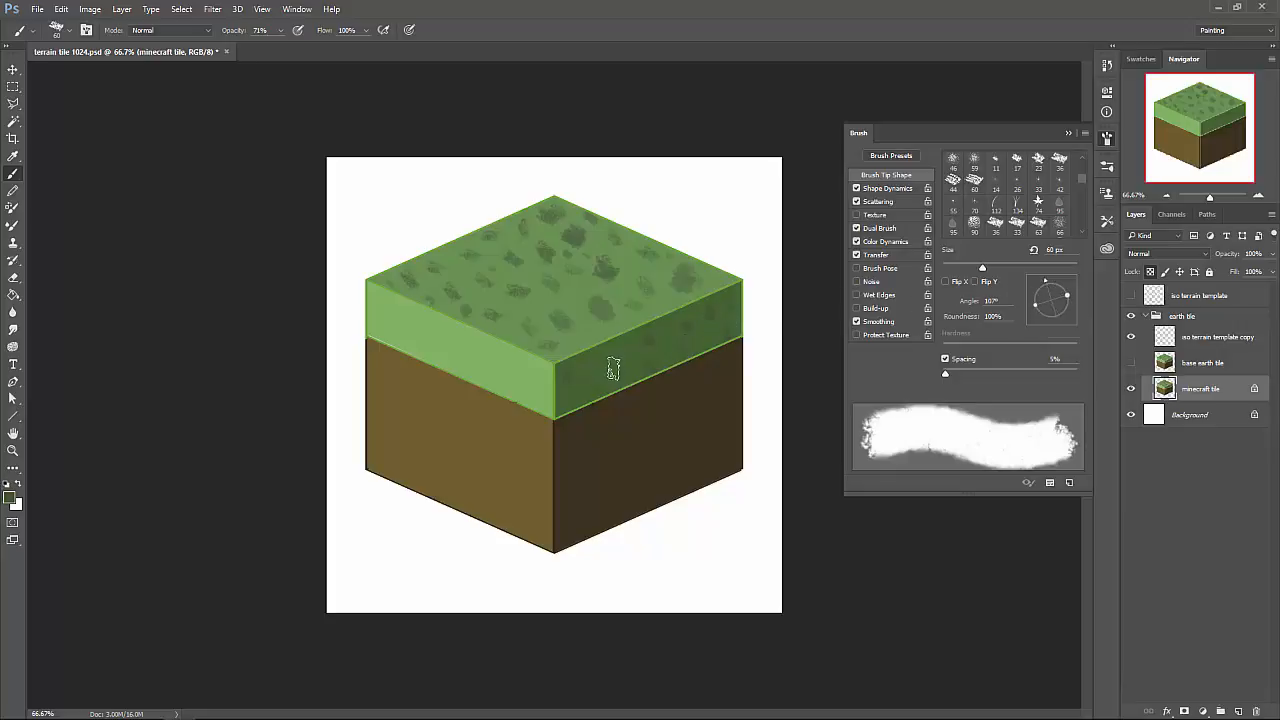
click(1051, 281)
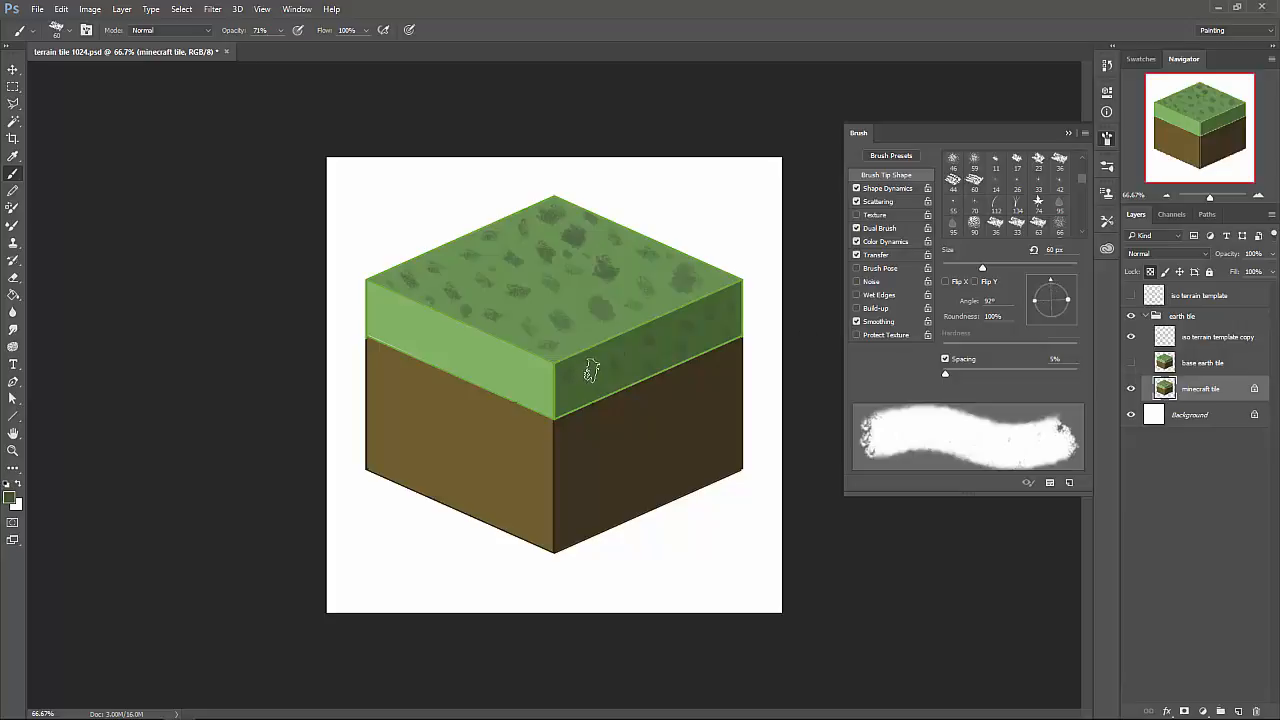
click(1031, 294)
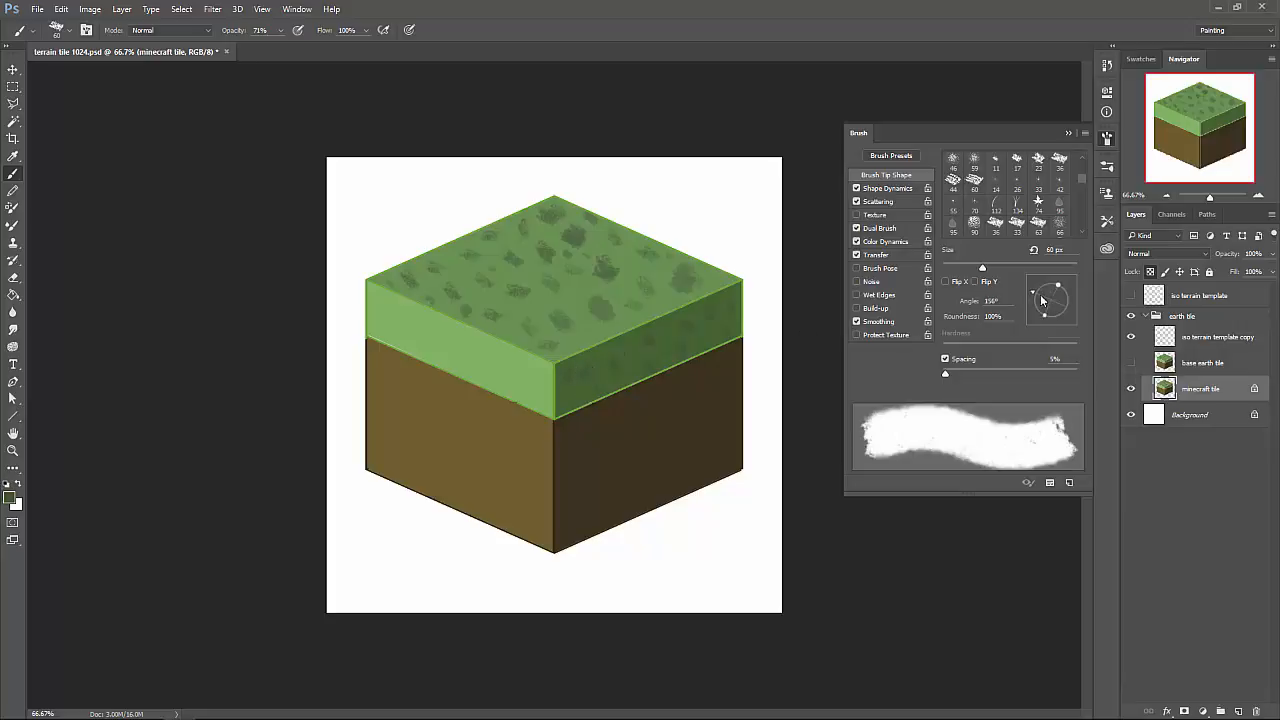
click(1043, 306)
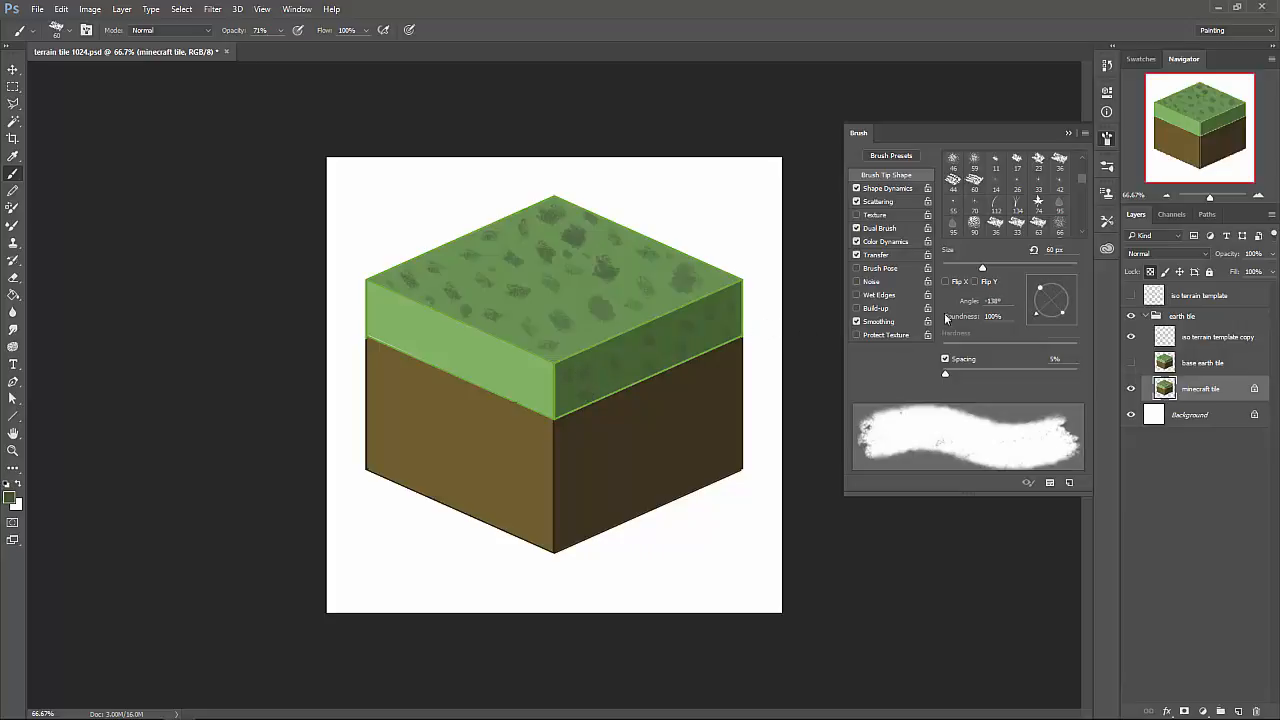
Finish speckling the right grass band with the tip at -138°, varying the brush size down to 50 px.
drag(1043, 287, 1042, 285)
key(bracketright)
key(bracketright)
key(bracketleft)
key(bracketleft)
key(bracketleft)
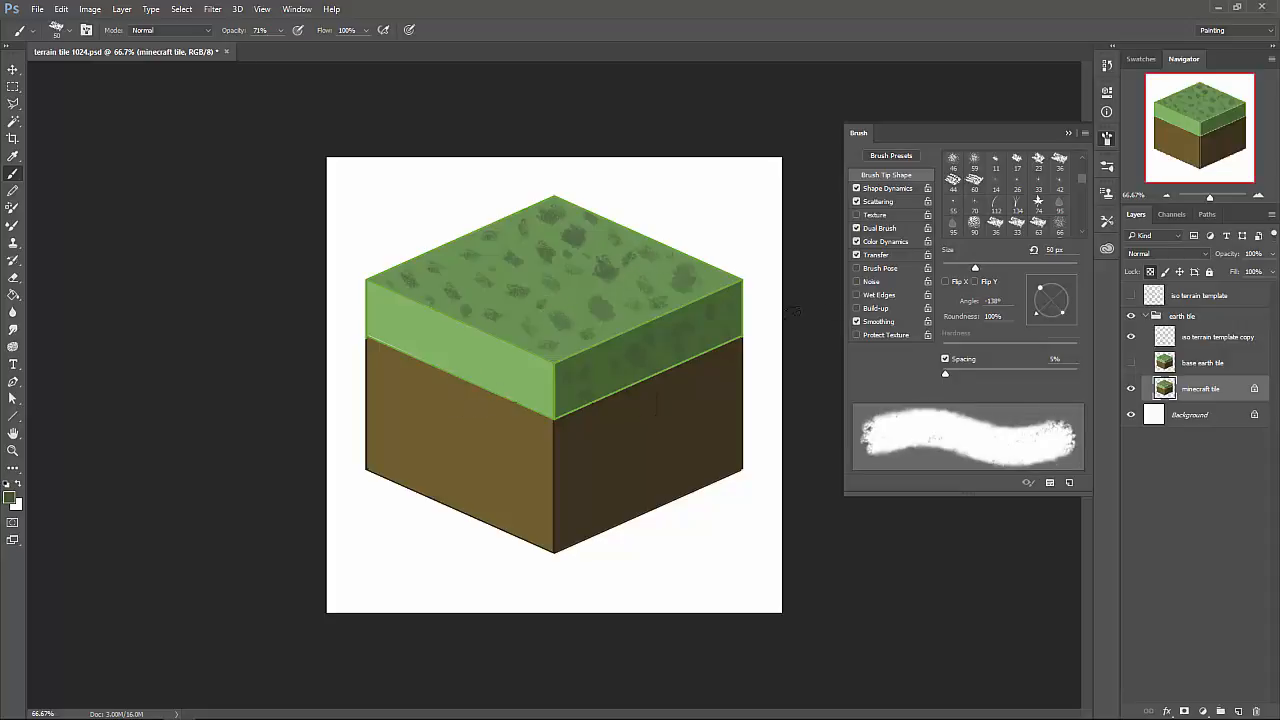
Set the foreground to a more saturated green, about RGB 37, 115, 43, and return to the Brush tool.
click(11, 496)
drag(816, 229, 855, 212)
click(863, 219)
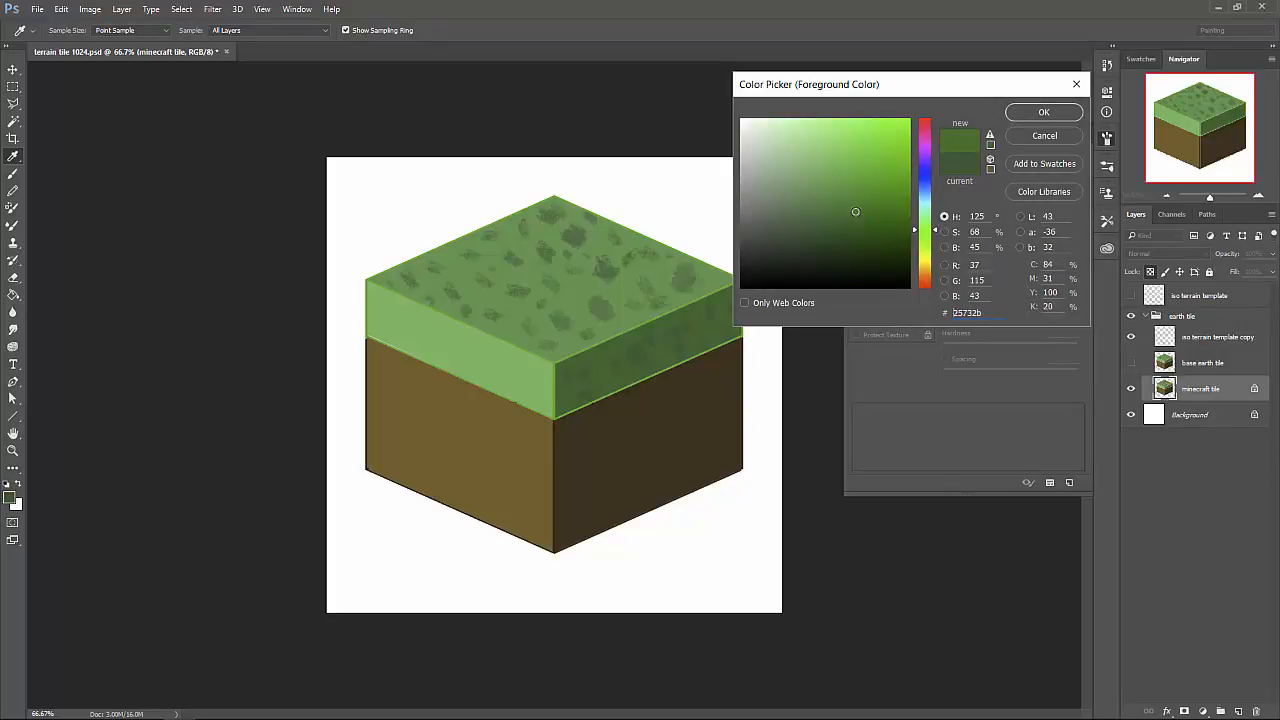
click(1020, 118)
key(b)
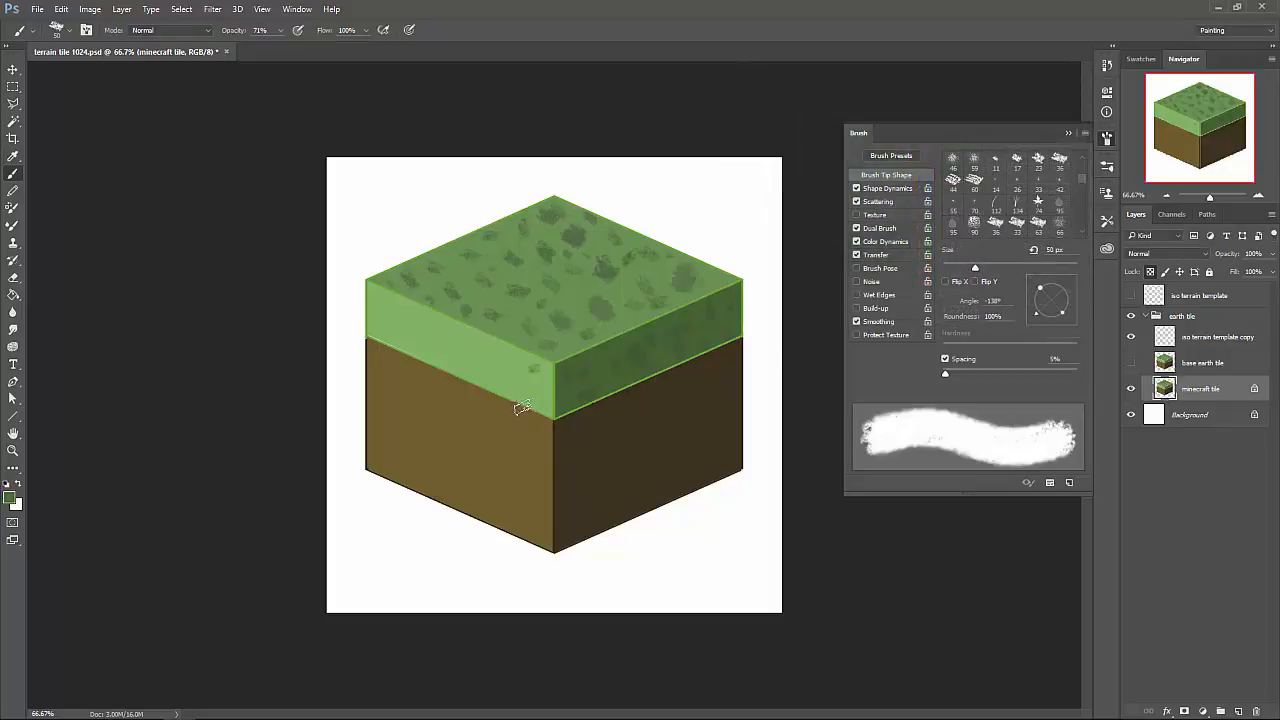
Enlarge the brush to 70 px, rotate its tip to 173° and dab a spot in the middle of the left grass band.
key(bracketright)
key(bracketright)
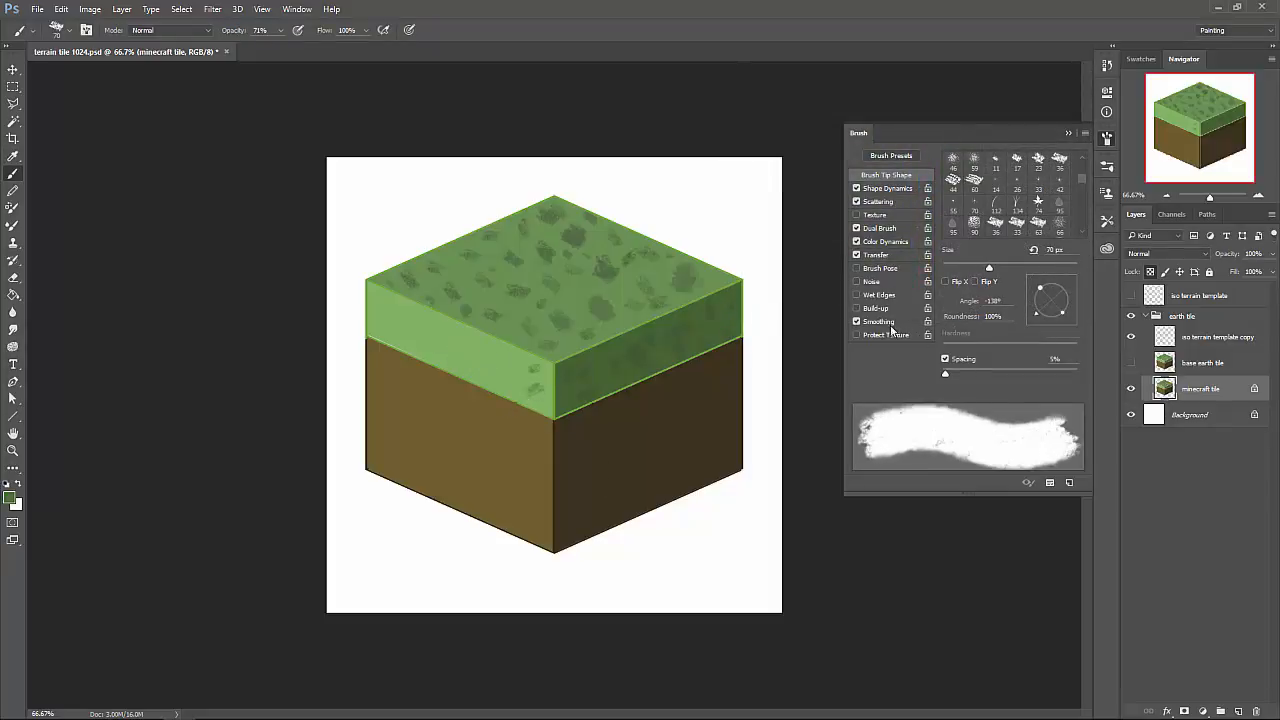
drag(1035, 300, 1026, 298)
click(467, 352)
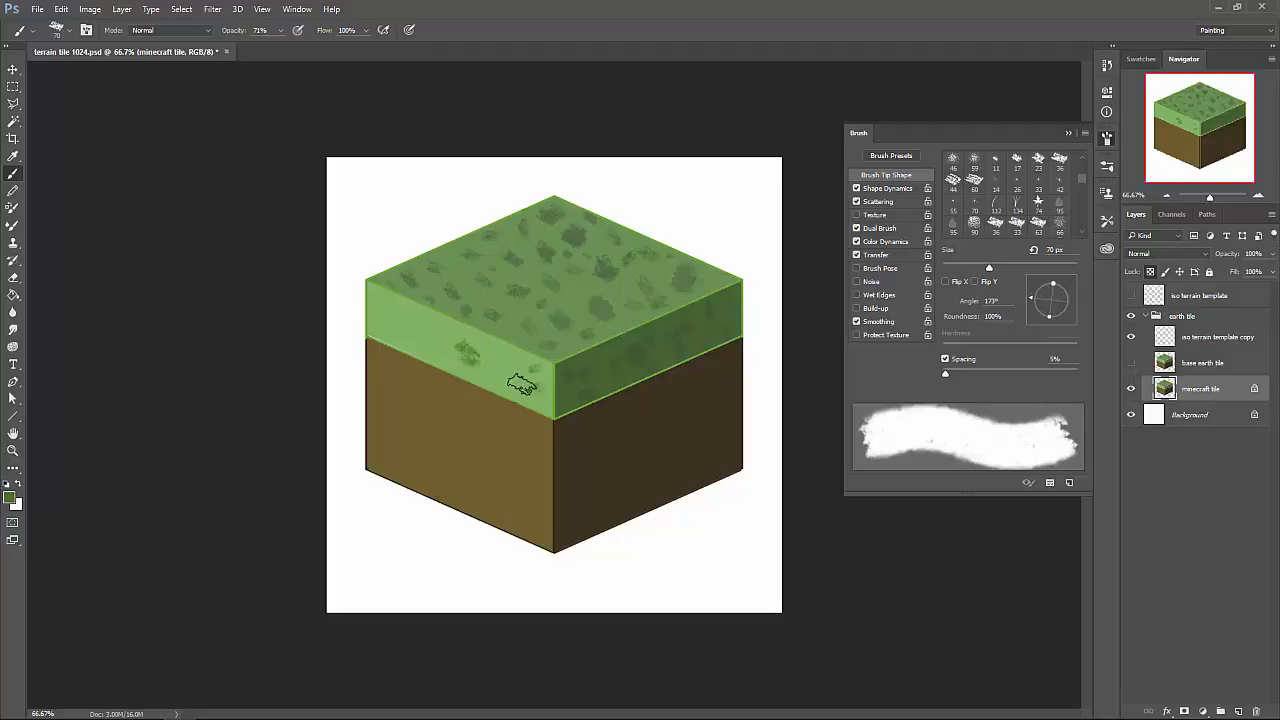
Speckle the left grass band with green spots, varying the brush size between 90 and 45 px and ending at 50 px.
key(bracketleft)
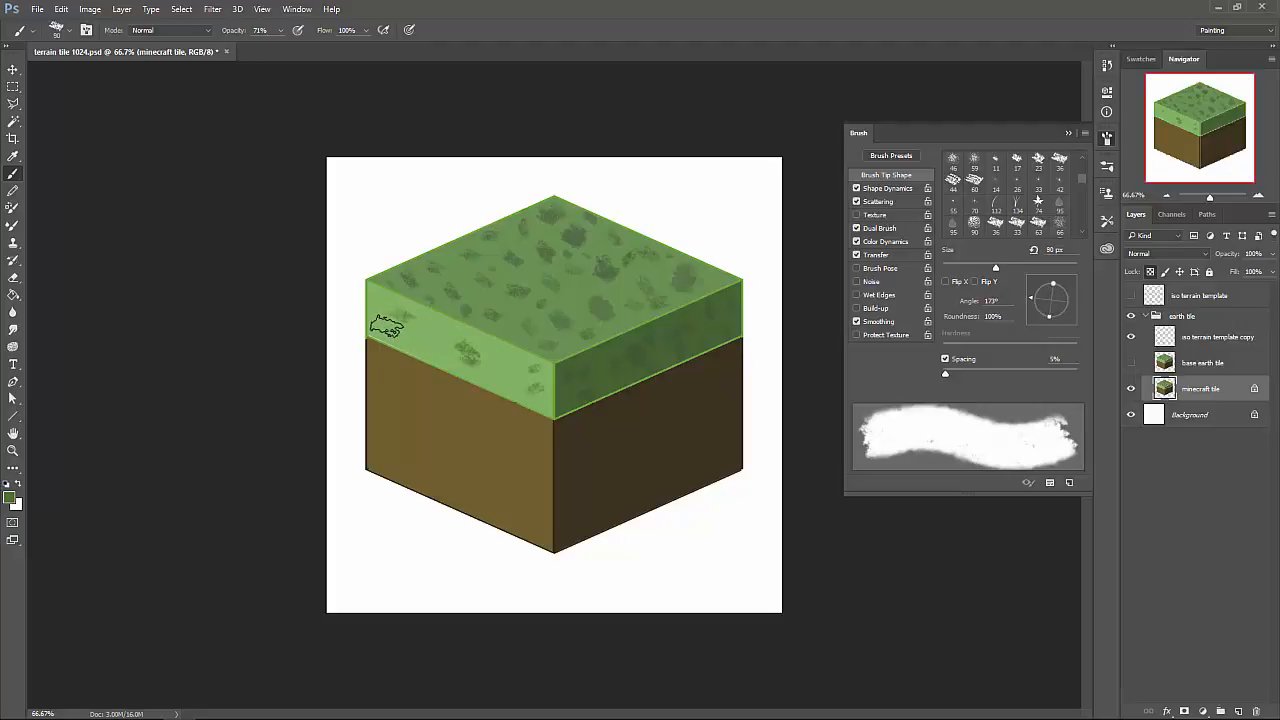
key(bracketleft)
key(bracketleft)
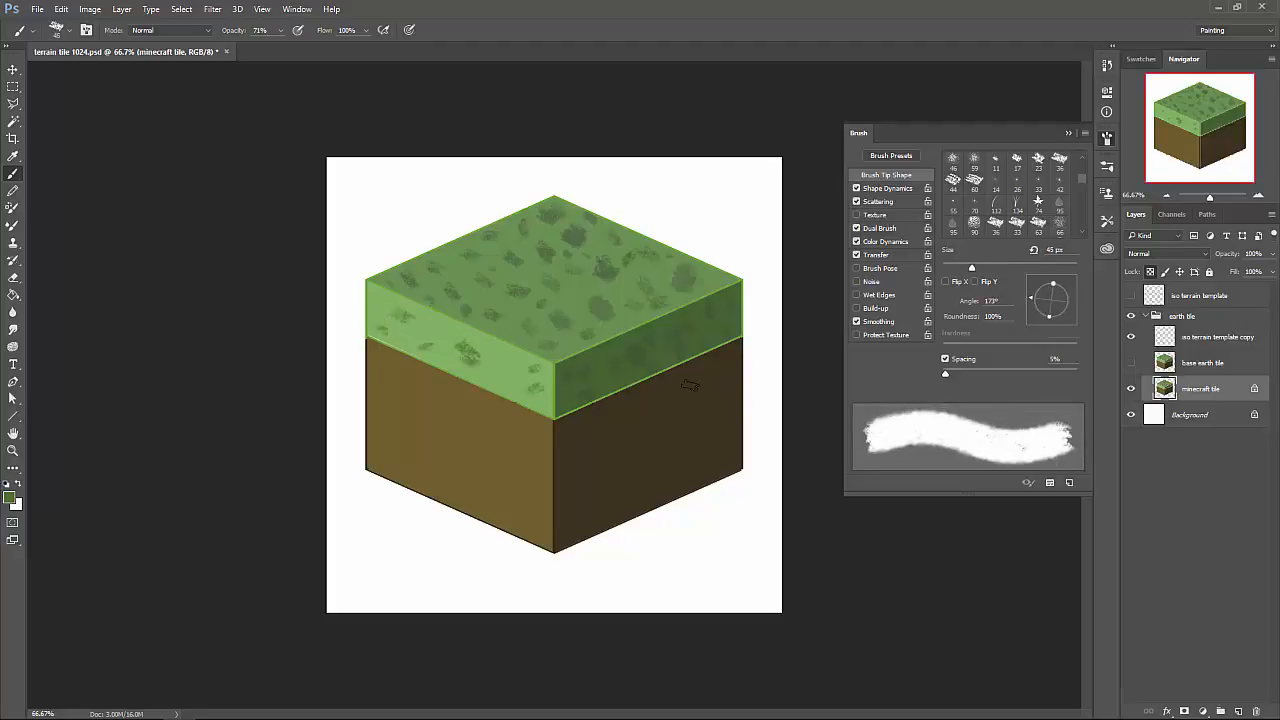
drag(974, 270, 969, 269)
key(bracketright)
key(bracketright)
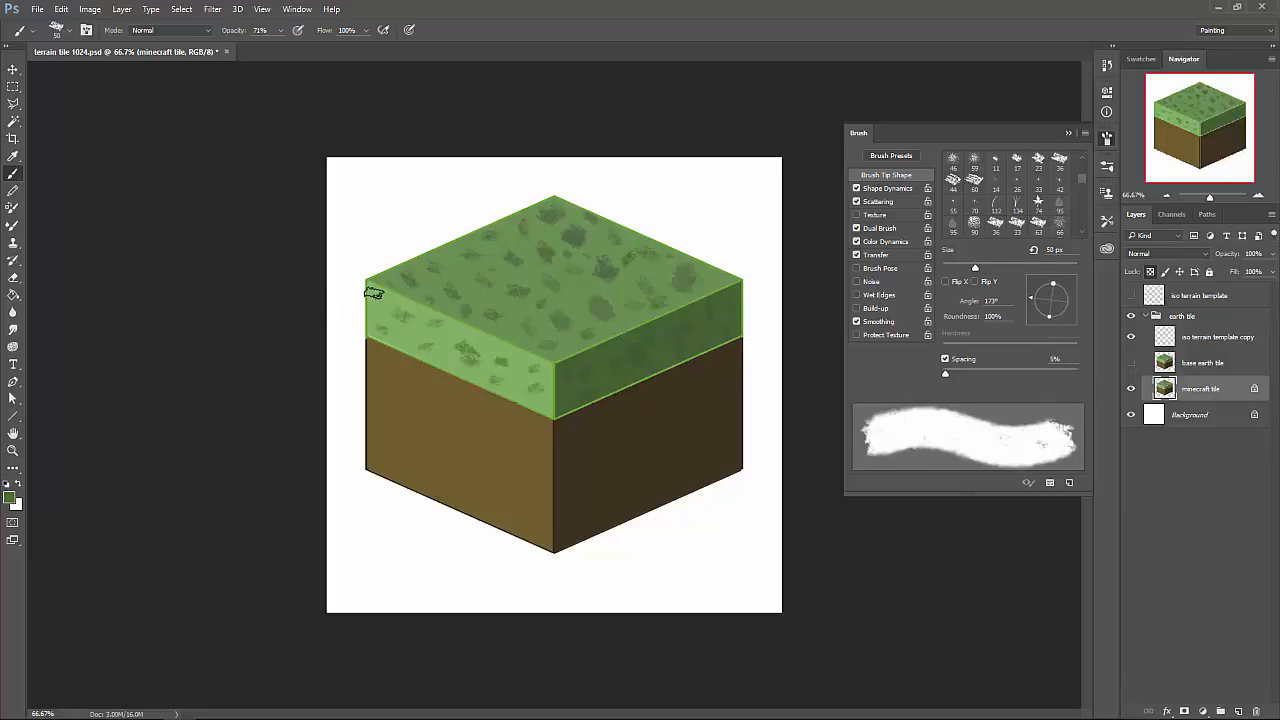
Fill the gaps at the outer end and lower edge of the left grass band with 45, 40 and 50 px dabs.
key(bracketleft)
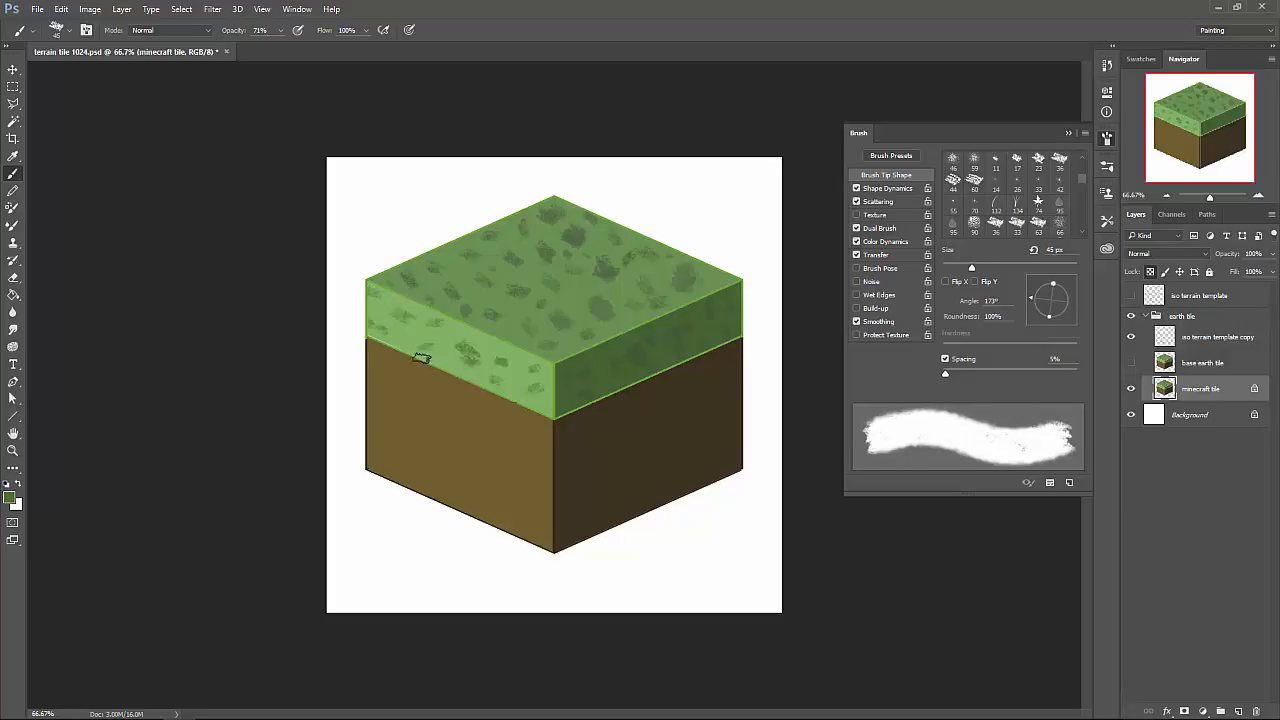
key(bracketleft)
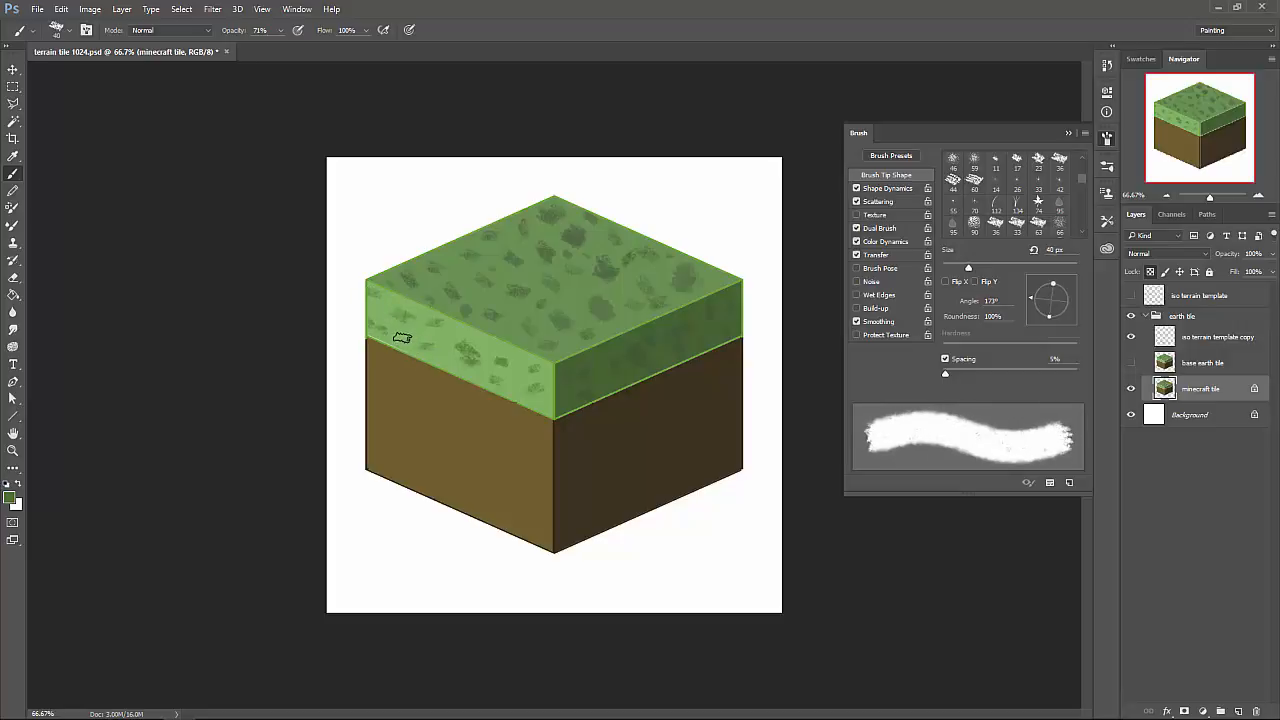
key(bracketright)
key(bracketright)
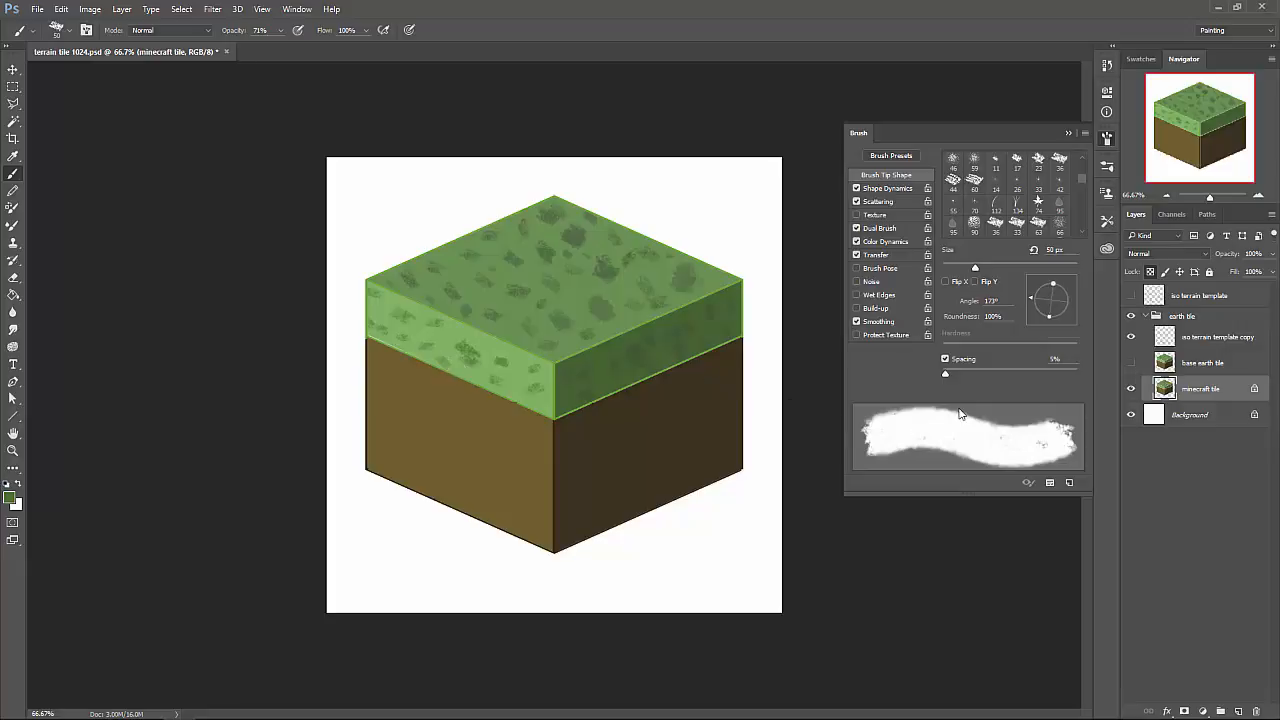
Rotate the brush tip to -135°, add remaining spots to the left grass band and reduce the size to 40 px.
drag(1050, 312, 1042, 307)
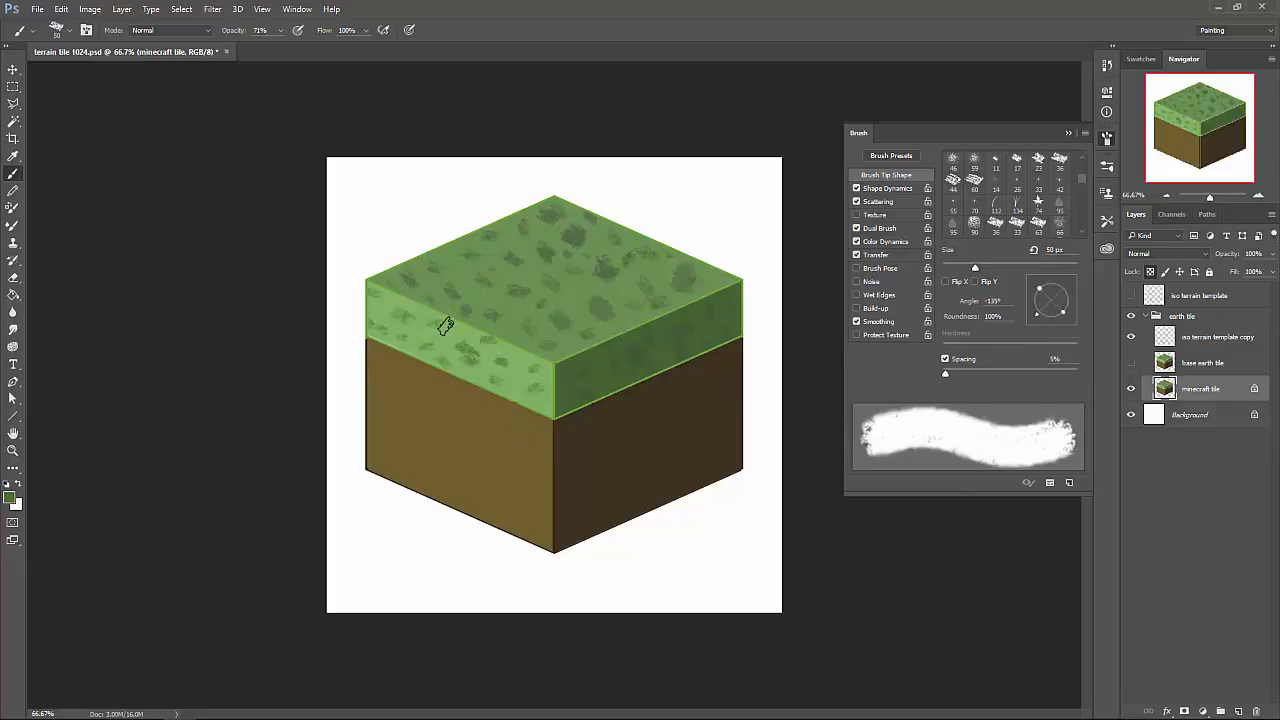
key(bracketleft)
key(bracketleft)
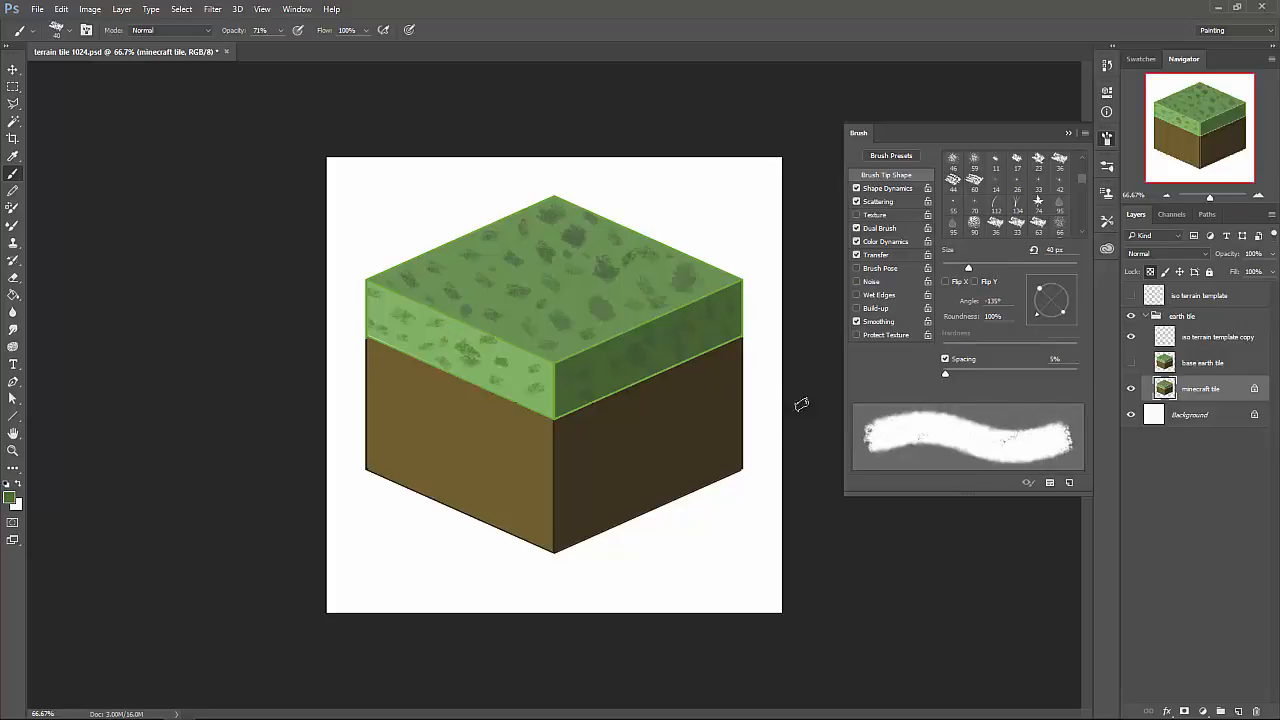
Pixelate the minecraft tile layer with the Mosaic filter at a cell size of 25 square.
click(1130, 389)
click(1130, 389)
click(211, 10)
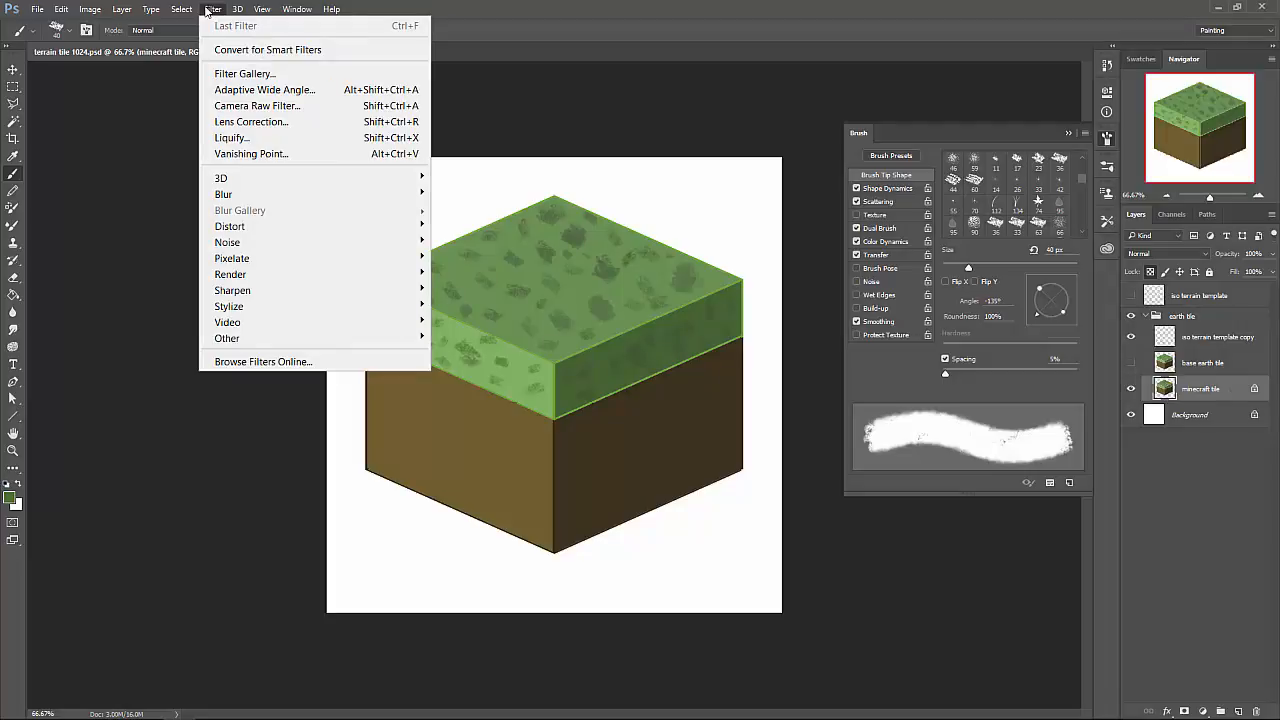
mouse_move(400, 258)
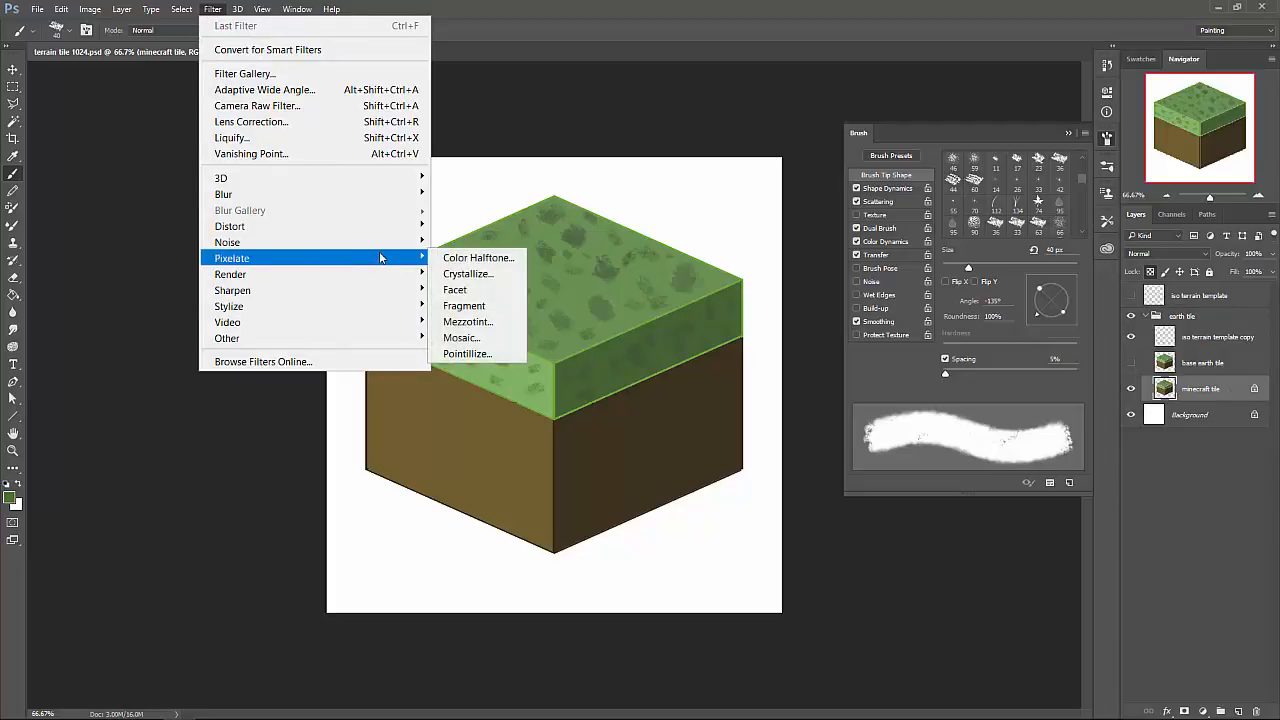
click(472, 340)
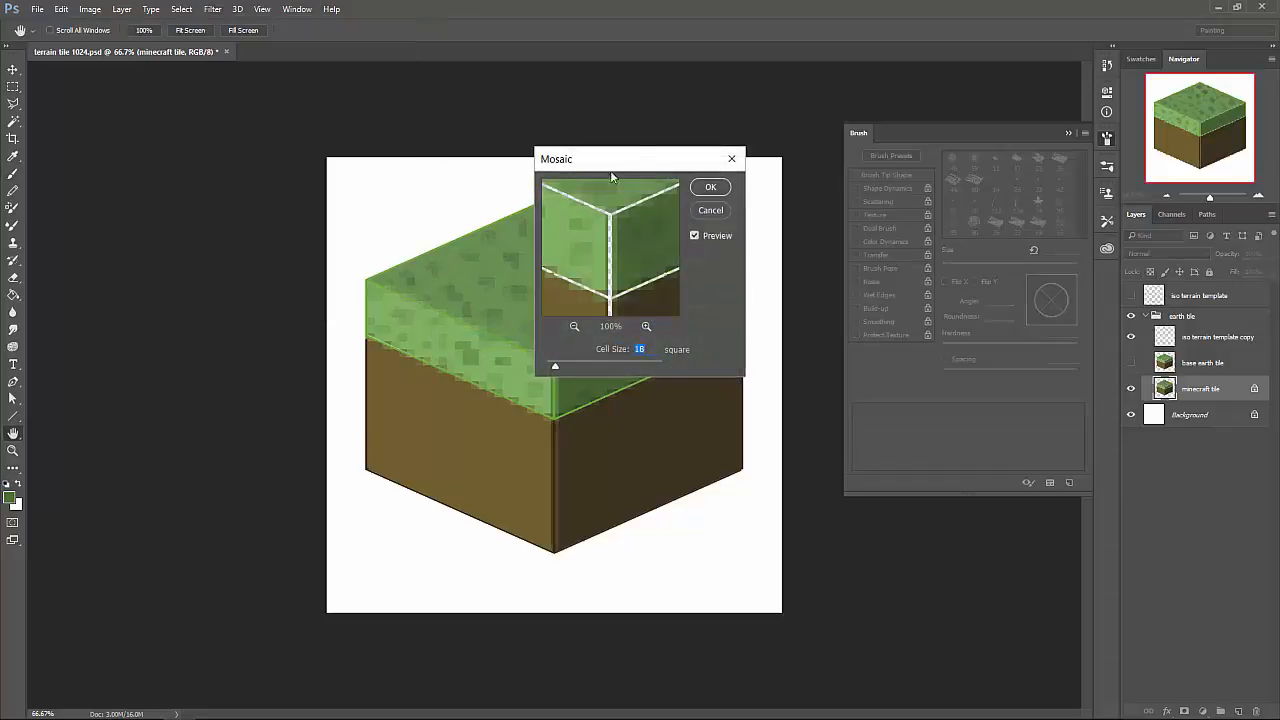
drag(646, 163, 940, 192)
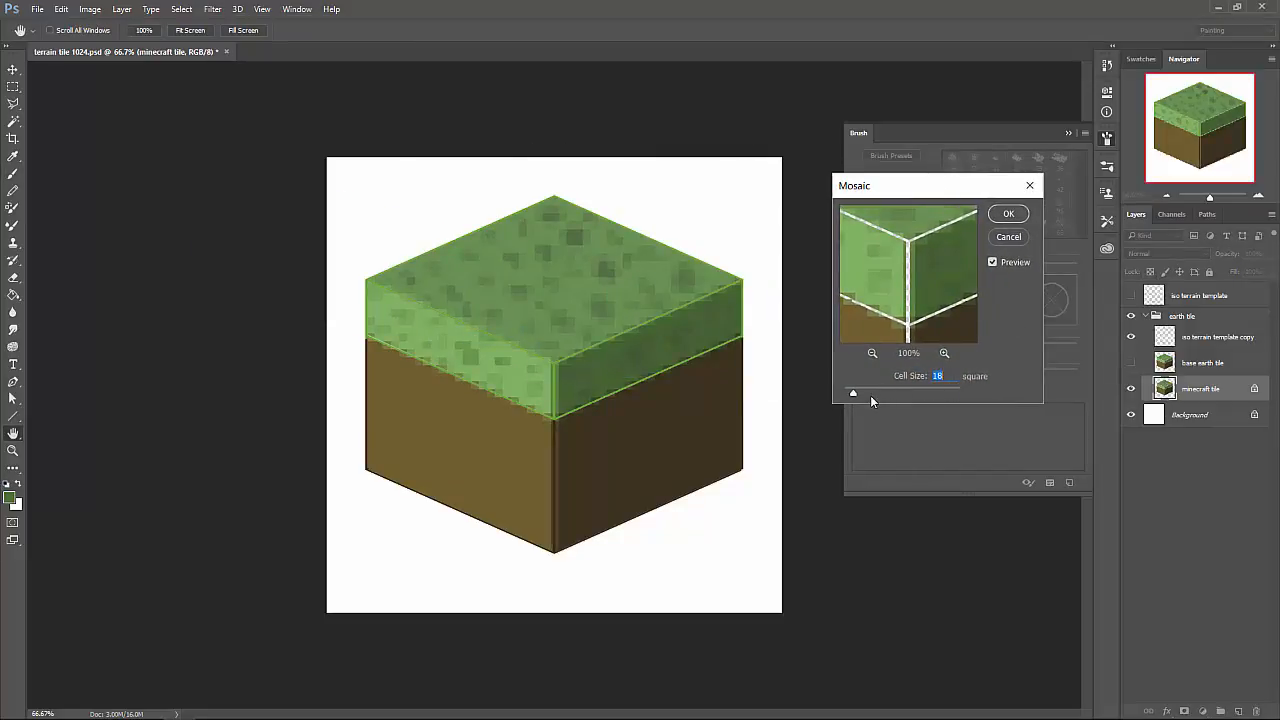
mouse_move(851, 395)
mouse_down()
mouse_move(884, 397)
mouse_move(857, 396)
mouse_up()
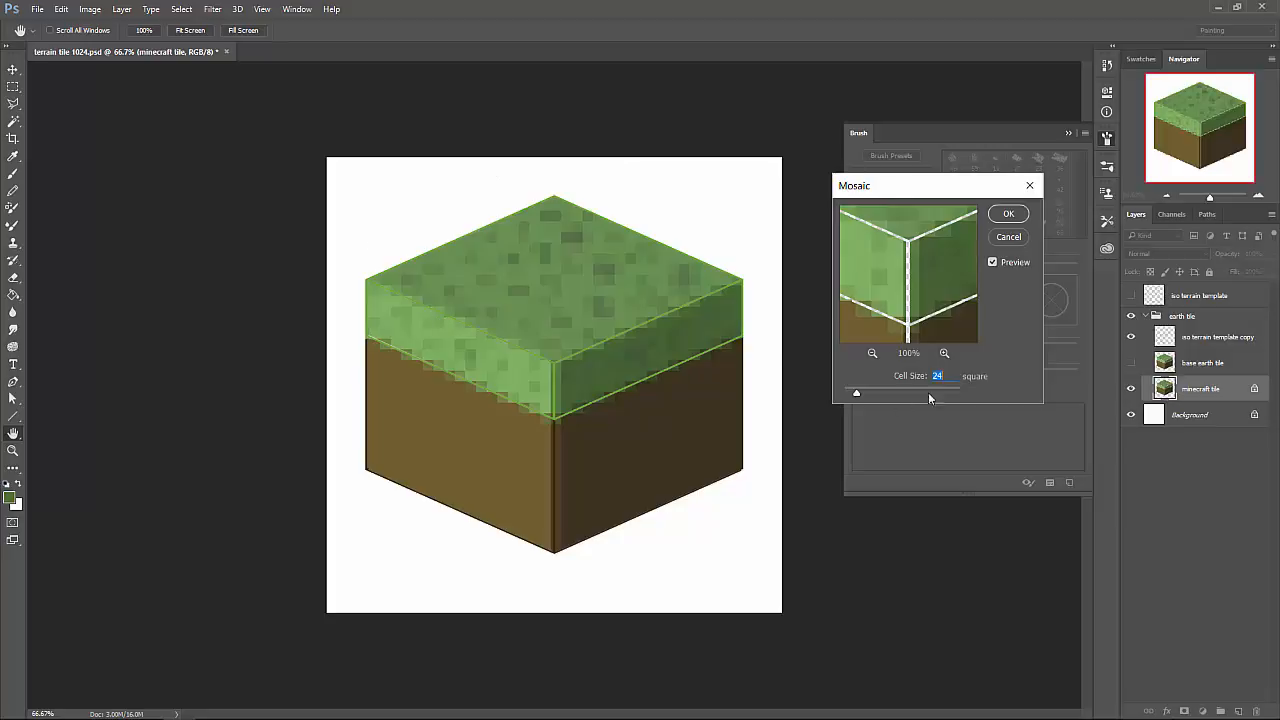
drag(852, 395, 857, 397)
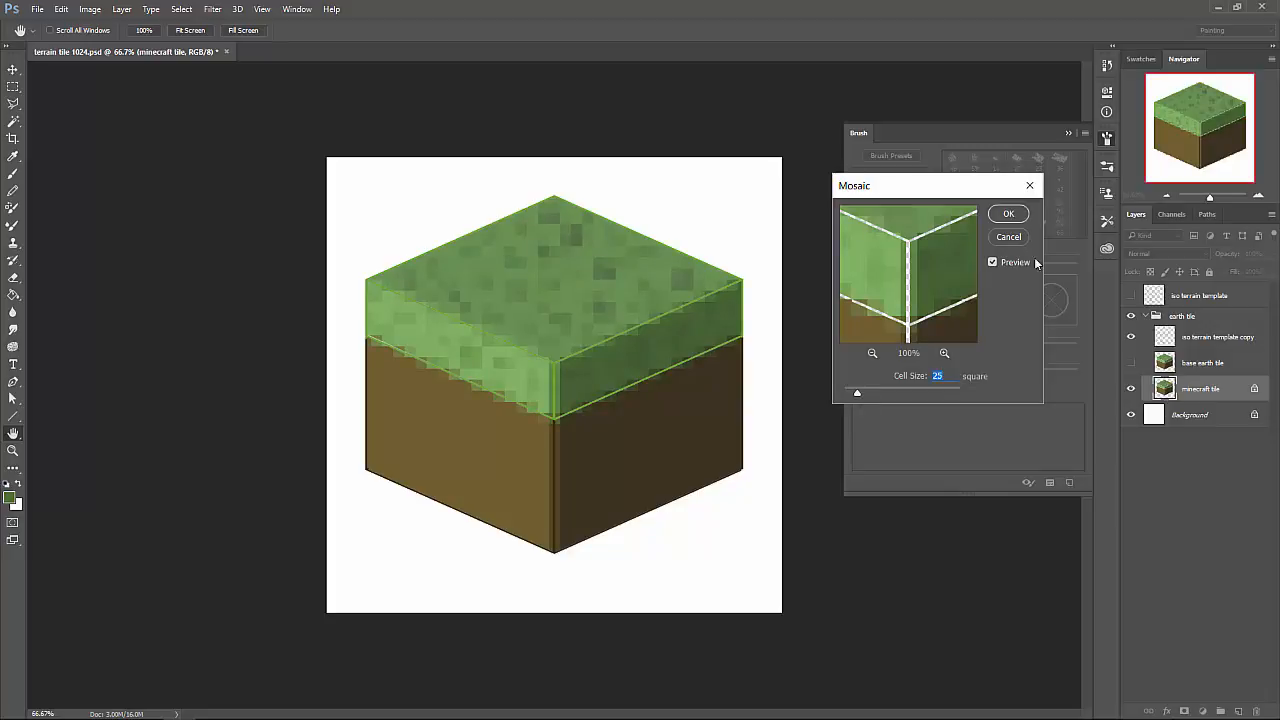
click(1021, 215)
key(b)
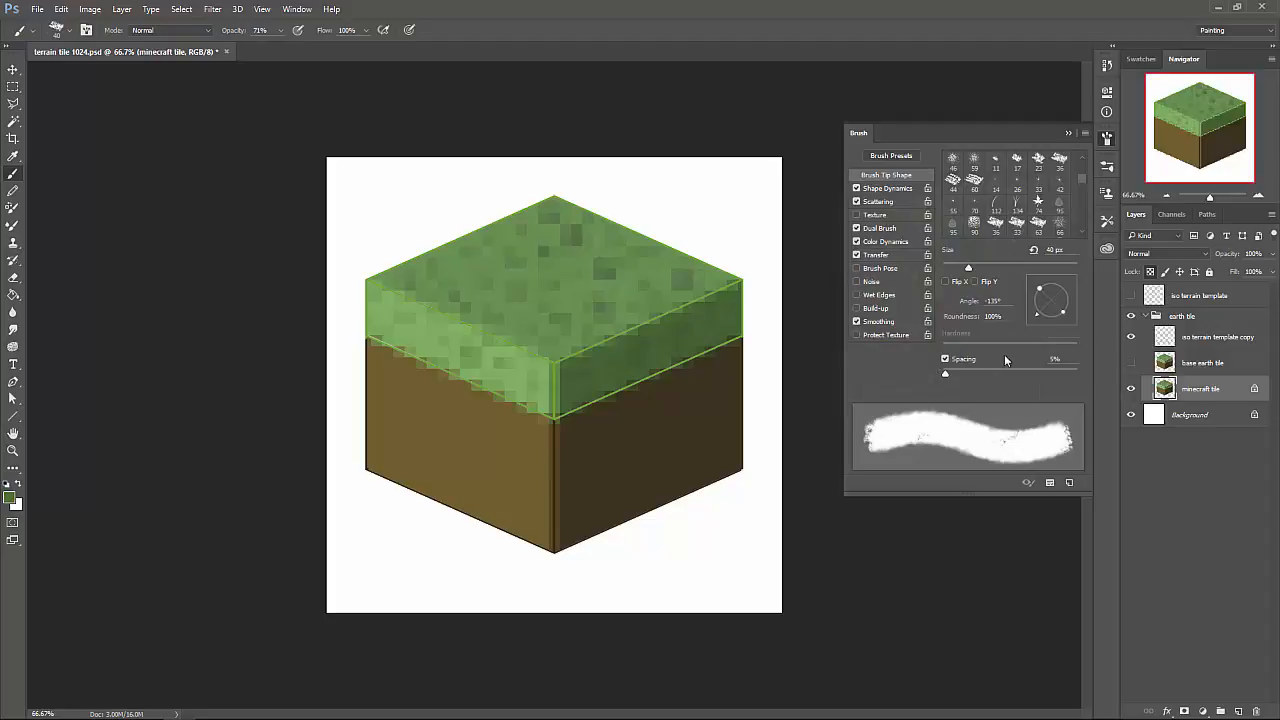
Compare the reduced view of the tile with and without the iso terrain template copy outlines.
key(ctrl+minus)
key(ctrl+minus)
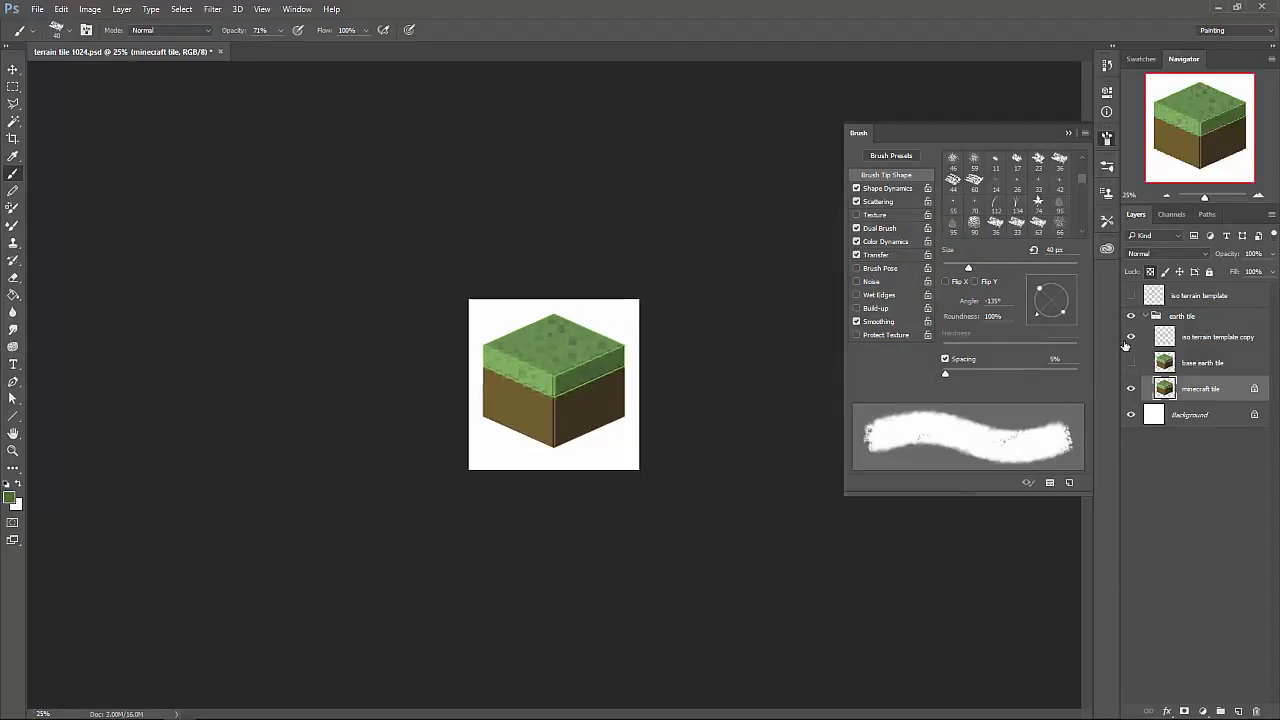
click(1131, 338)
click(1132, 339)
click(1203, 340)
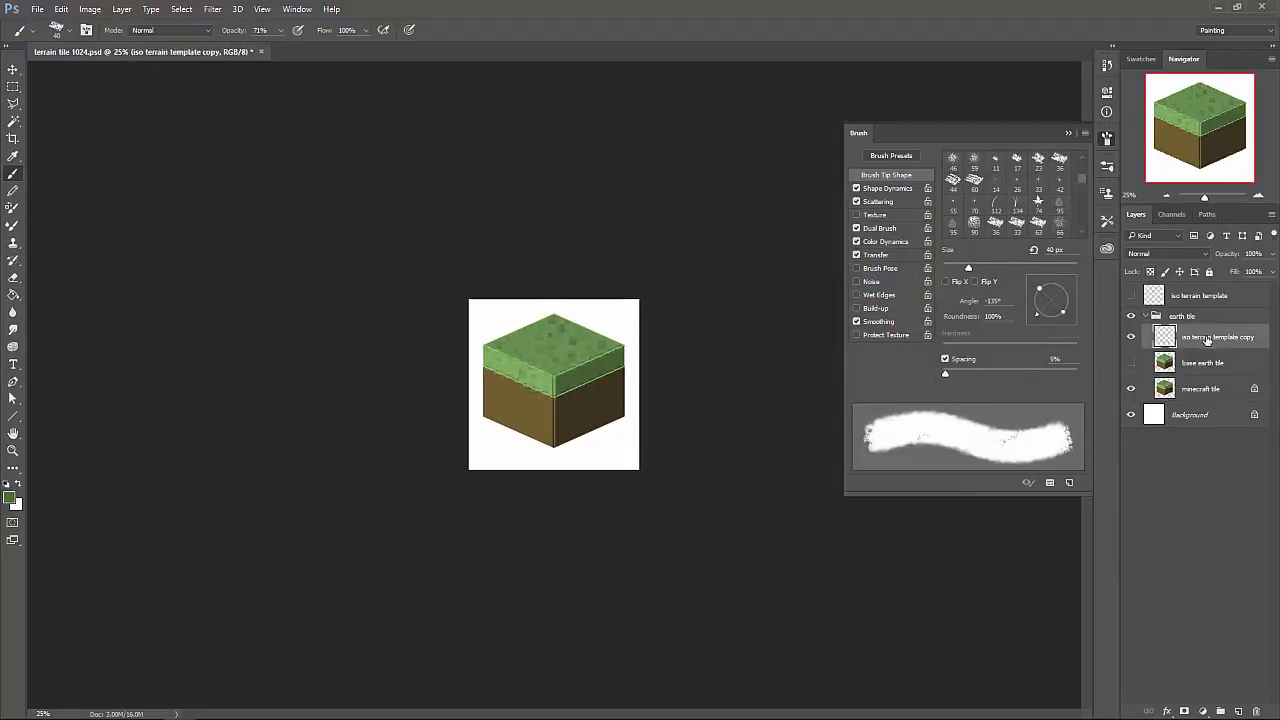
click(1132, 339)
click(1132, 339)
Hide the Background layer, select the earth tile group and create a white 1024 × 768 px RGB document at 300 pixels/inch.
click(1132, 415)
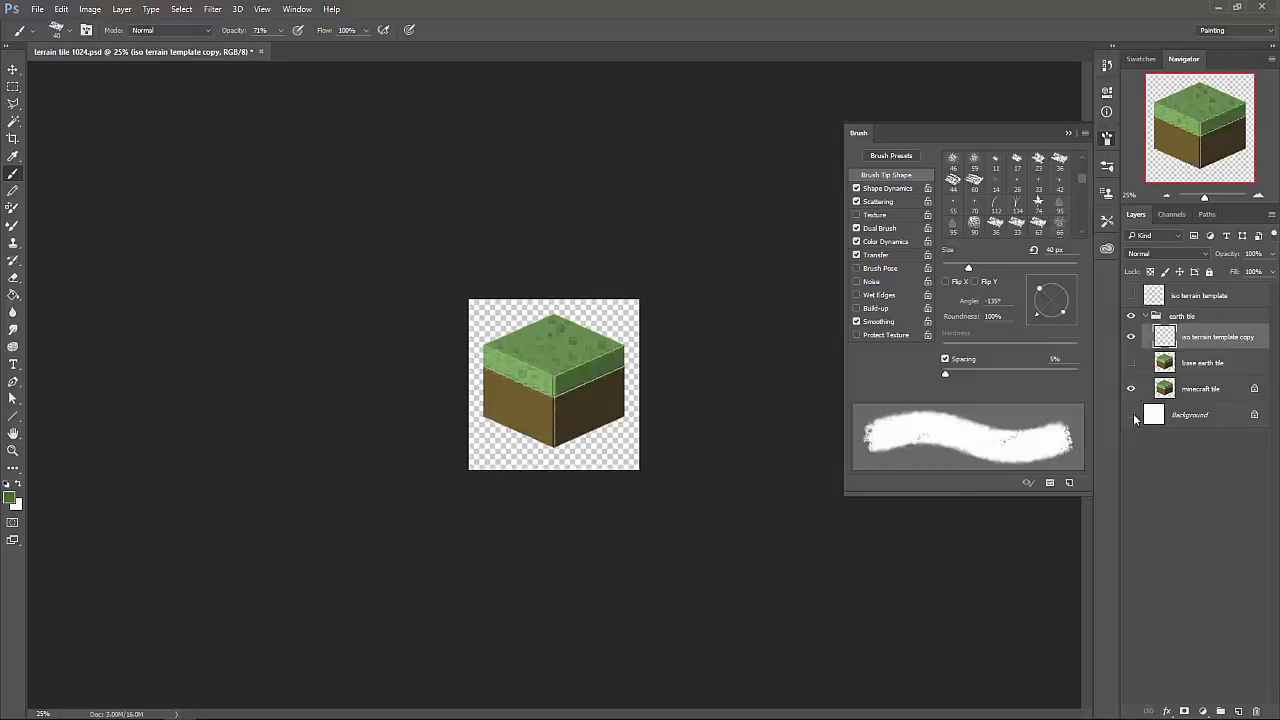
click(1199, 318)
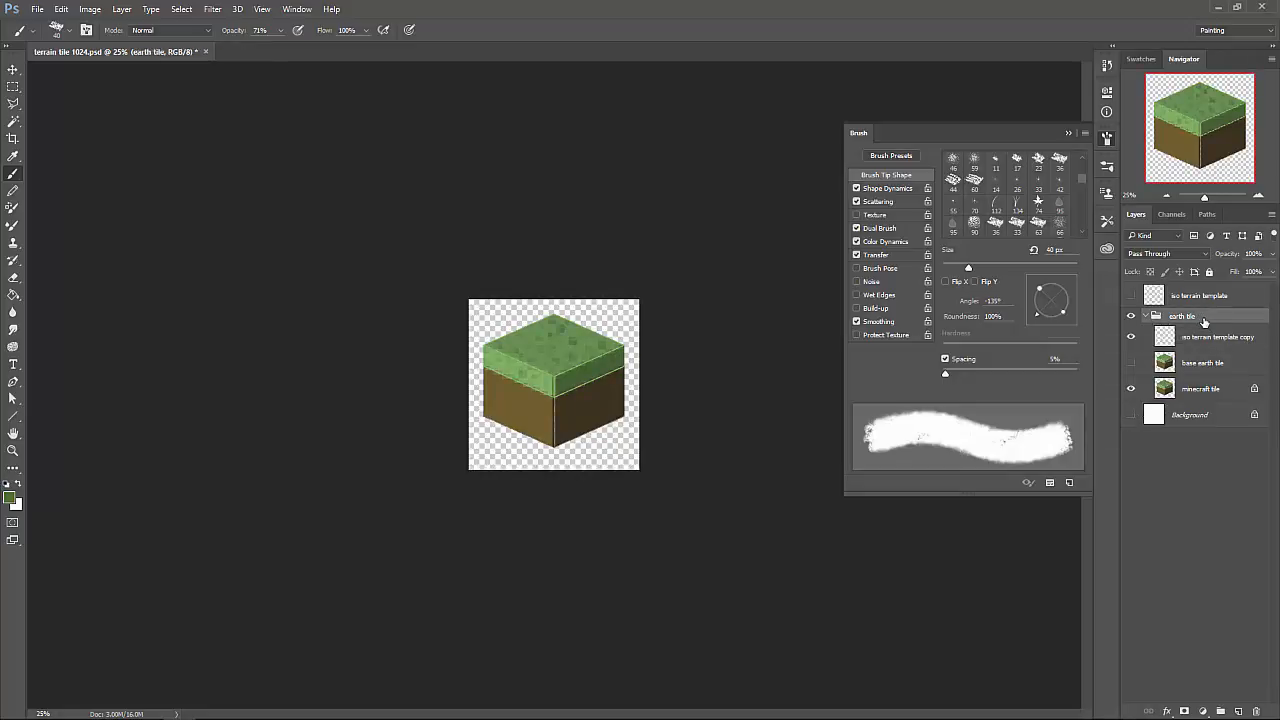
click(37, 9)
click(55, 24)
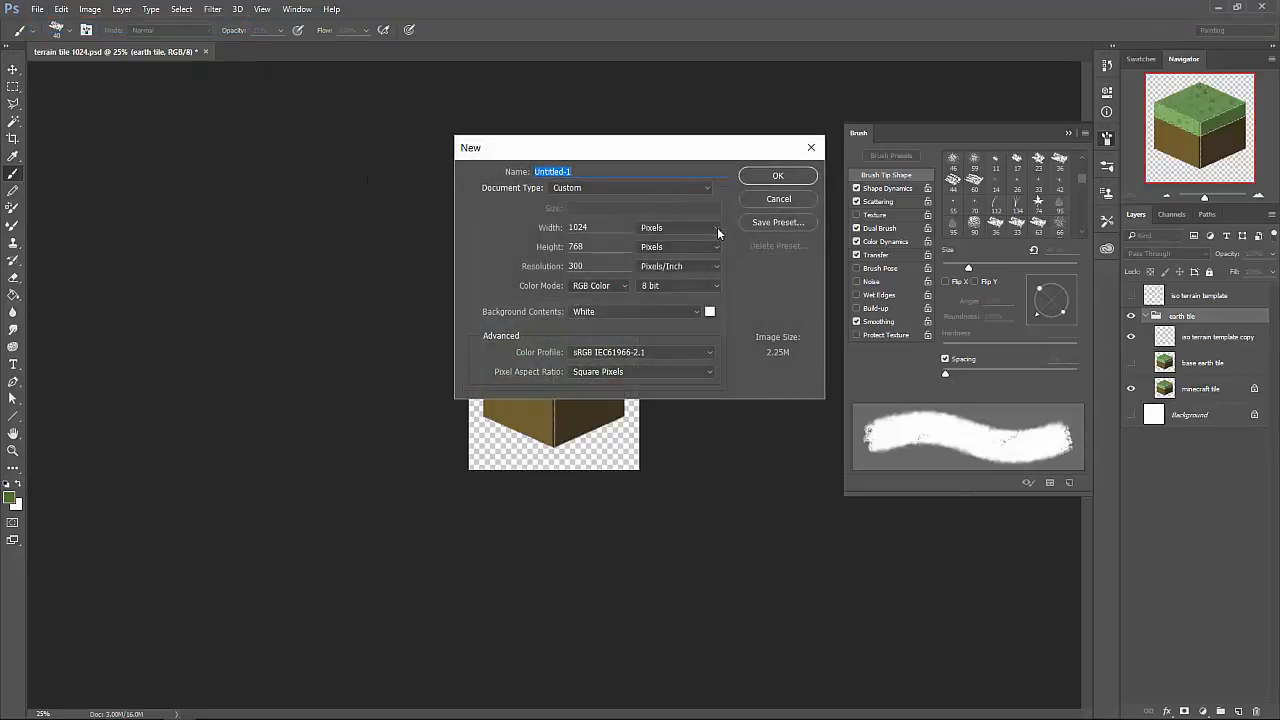
click(776, 177)
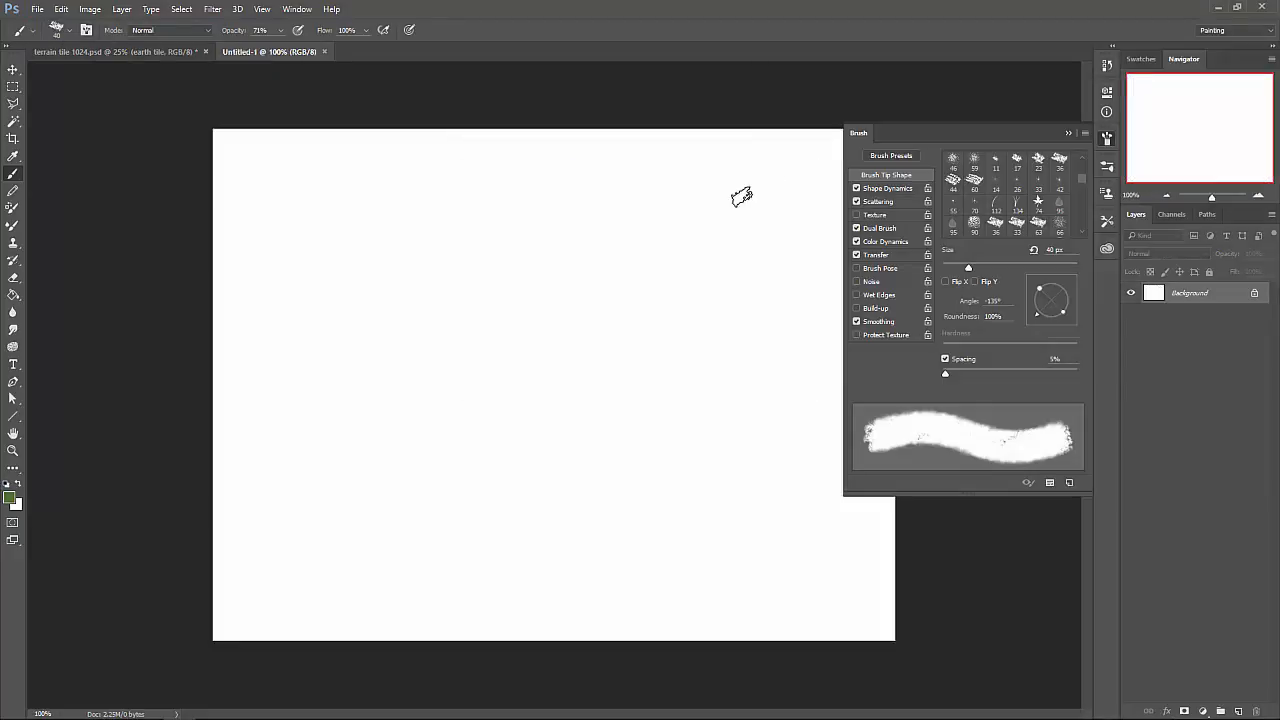
Copy the earth tile group into the new document and scale it down to a small cube near the canvas's lower-left corner.
click(115, 51)
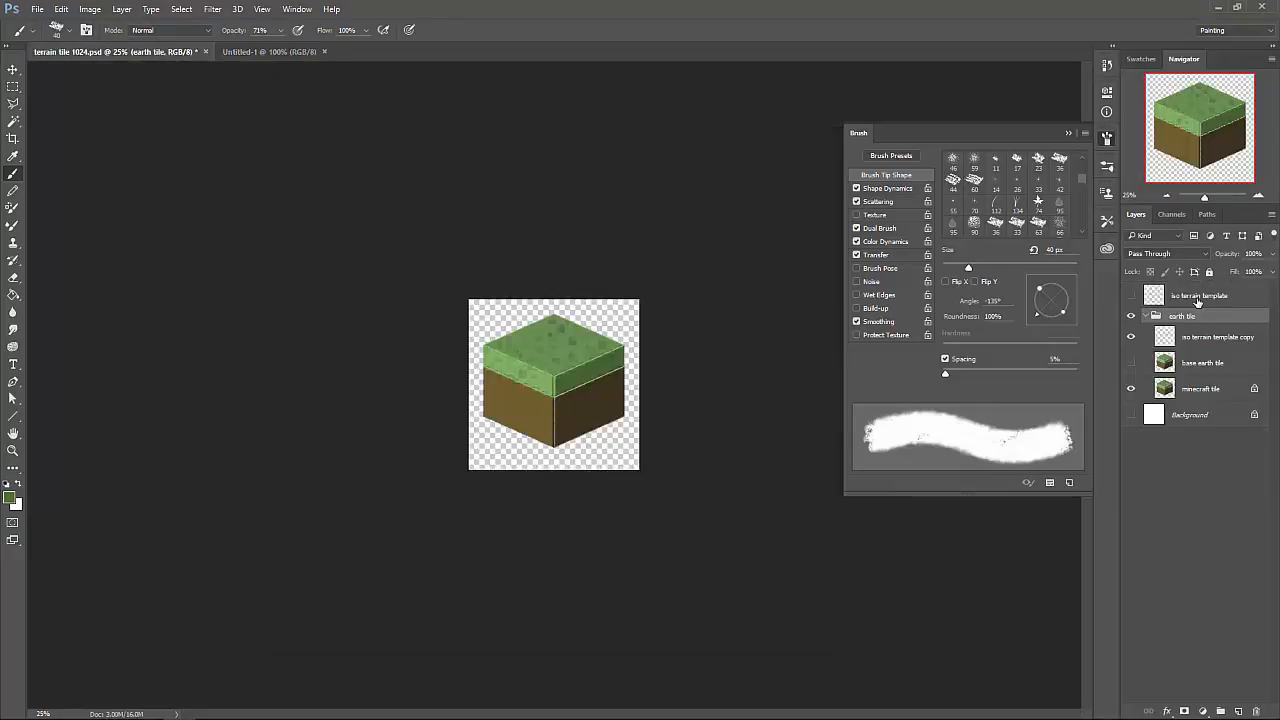
key(v)
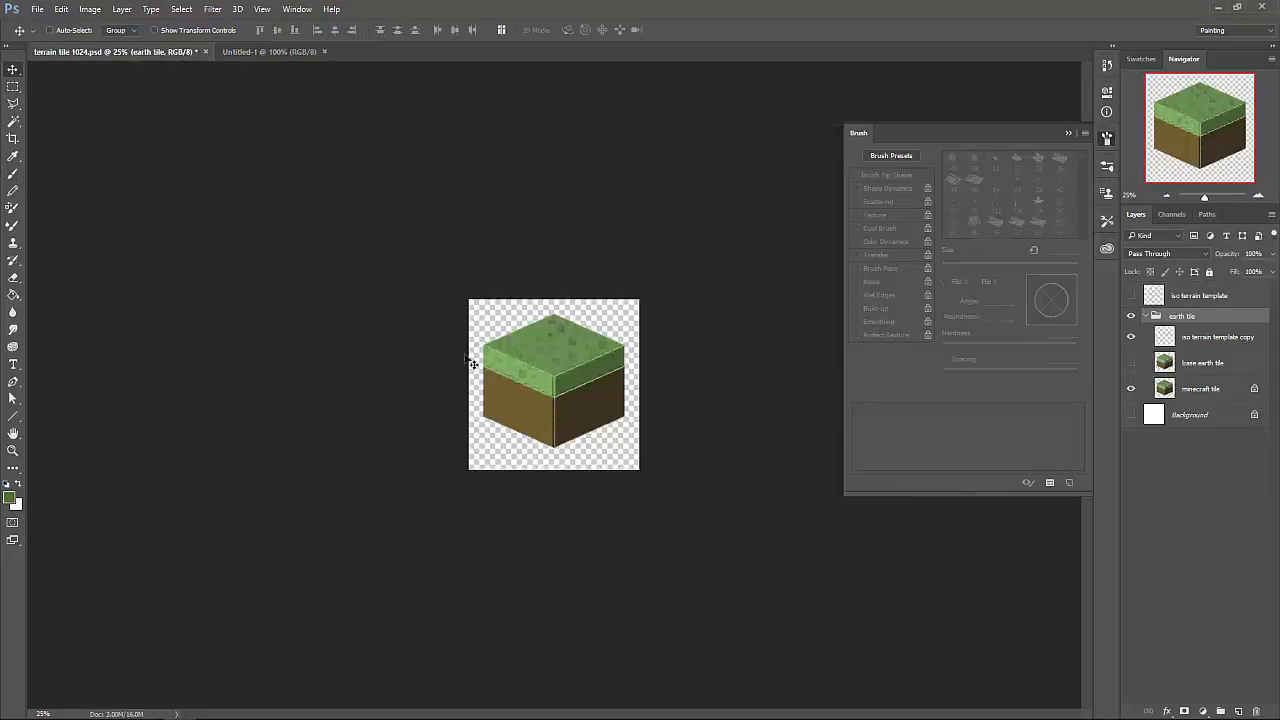
mouse_move(560, 386)
mouse_down()
mouse_move(275, 84)
mouse_move(268, 51)
mouse_move(517, 374)
mouse_move(566, 393)
mouse_up()
key(ctrl+t)
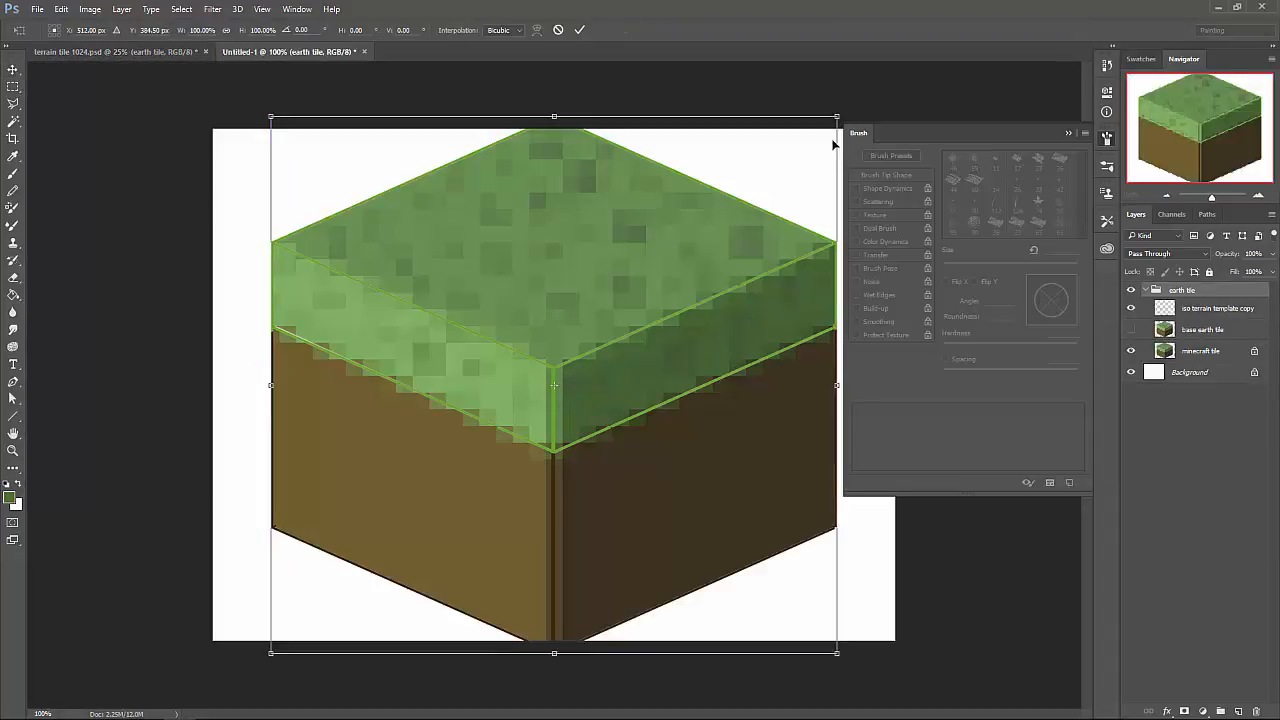
drag(838, 114, 338, 526)
key(Return)
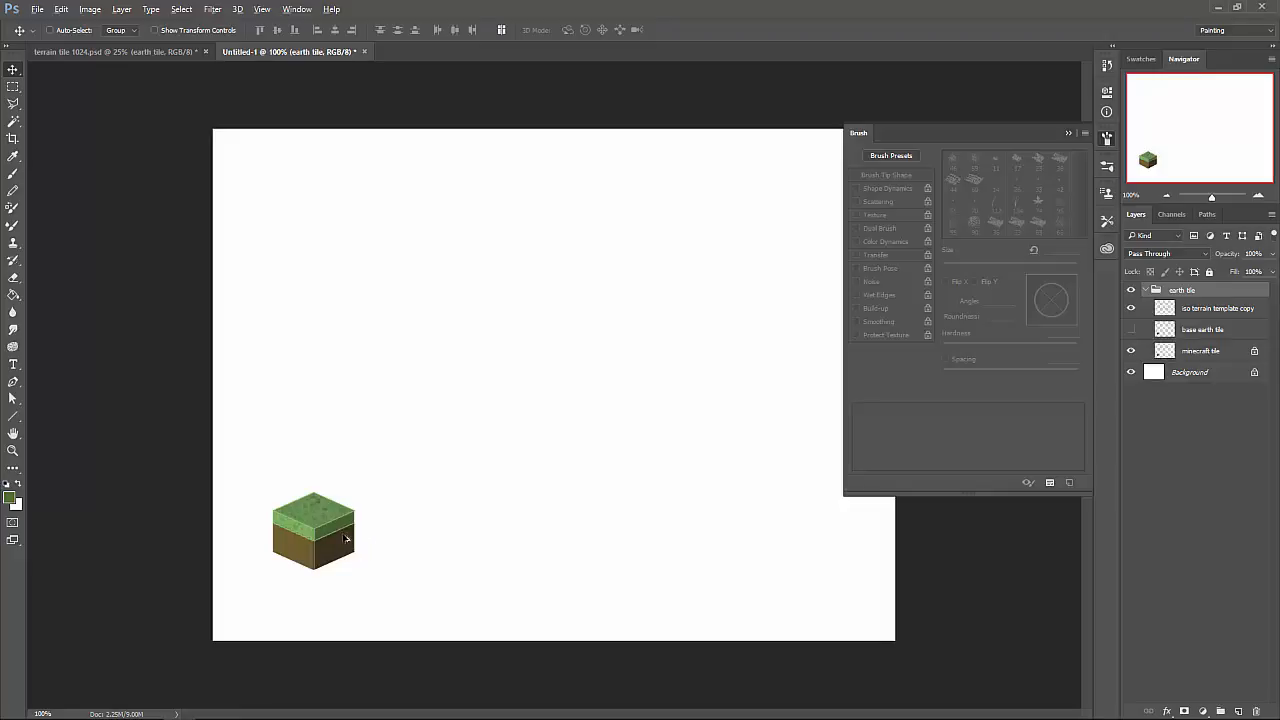
Duplicate the small earth tile, order the copy beneath the original group and fit it against the cube's rear-right side.
drag(345, 538, 395, 518)
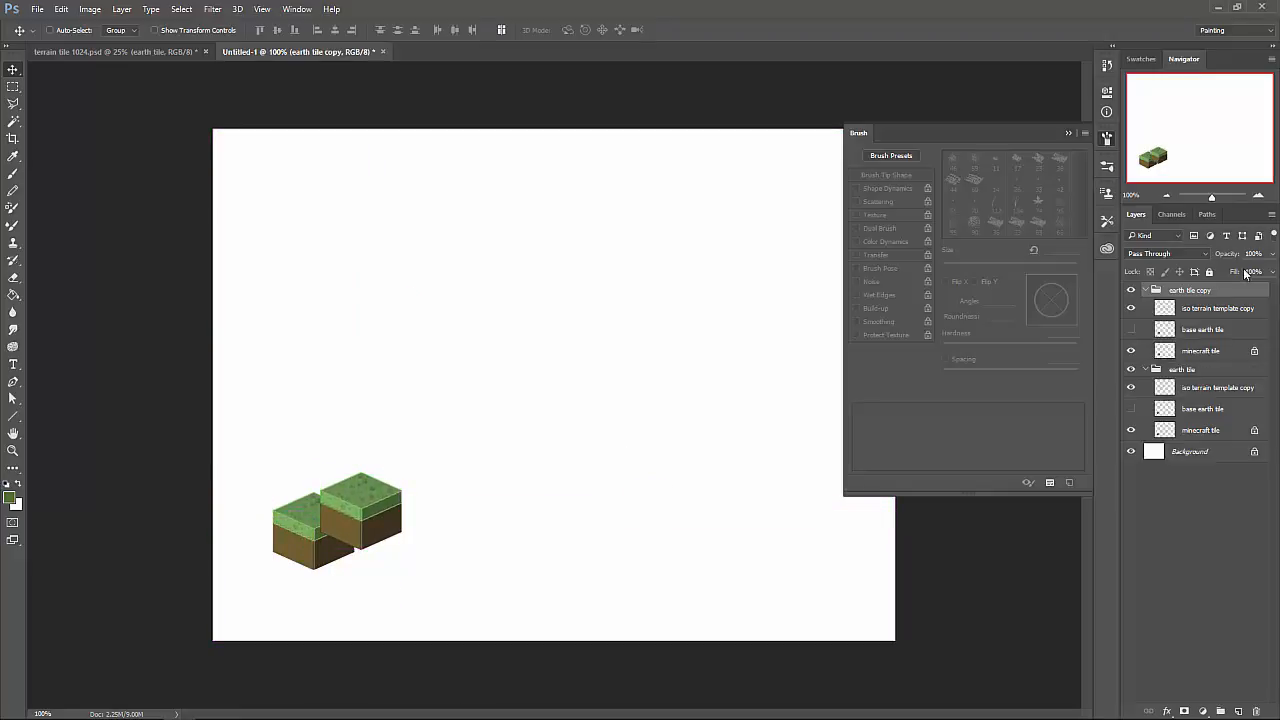
click(1146, 369)
click(1145, 290)
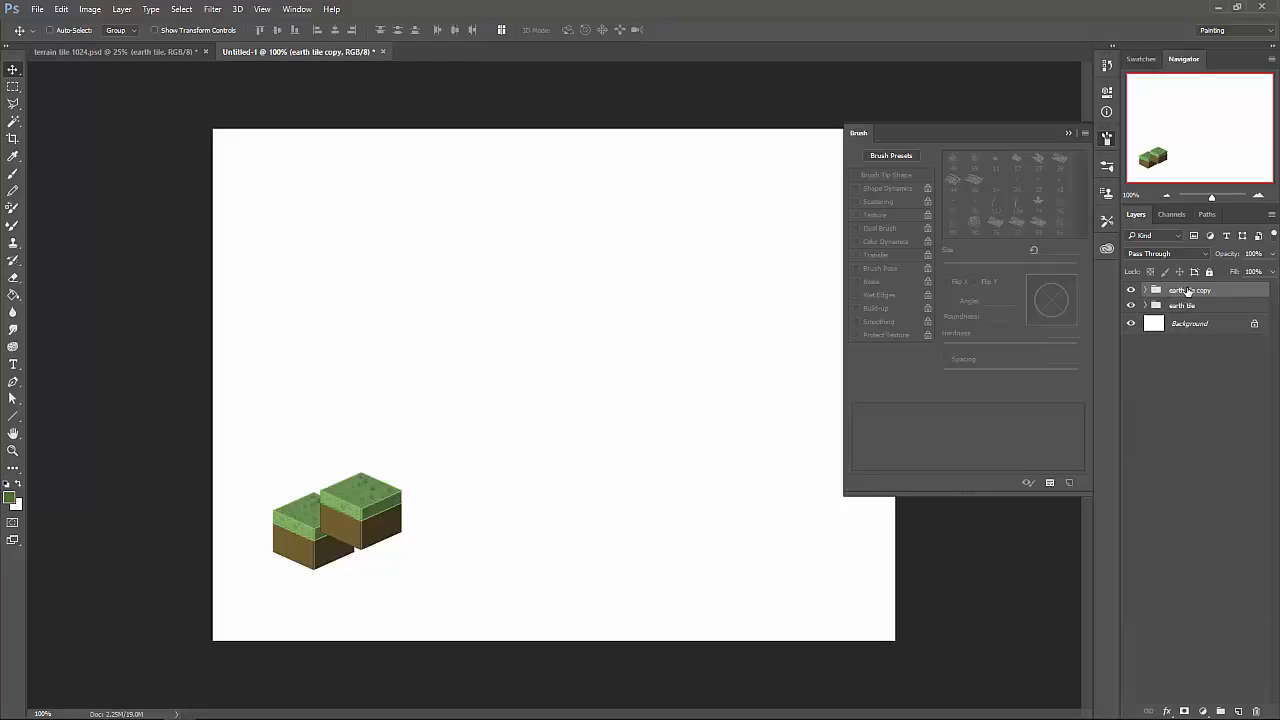
drag(1188, 291, 1190, 312)
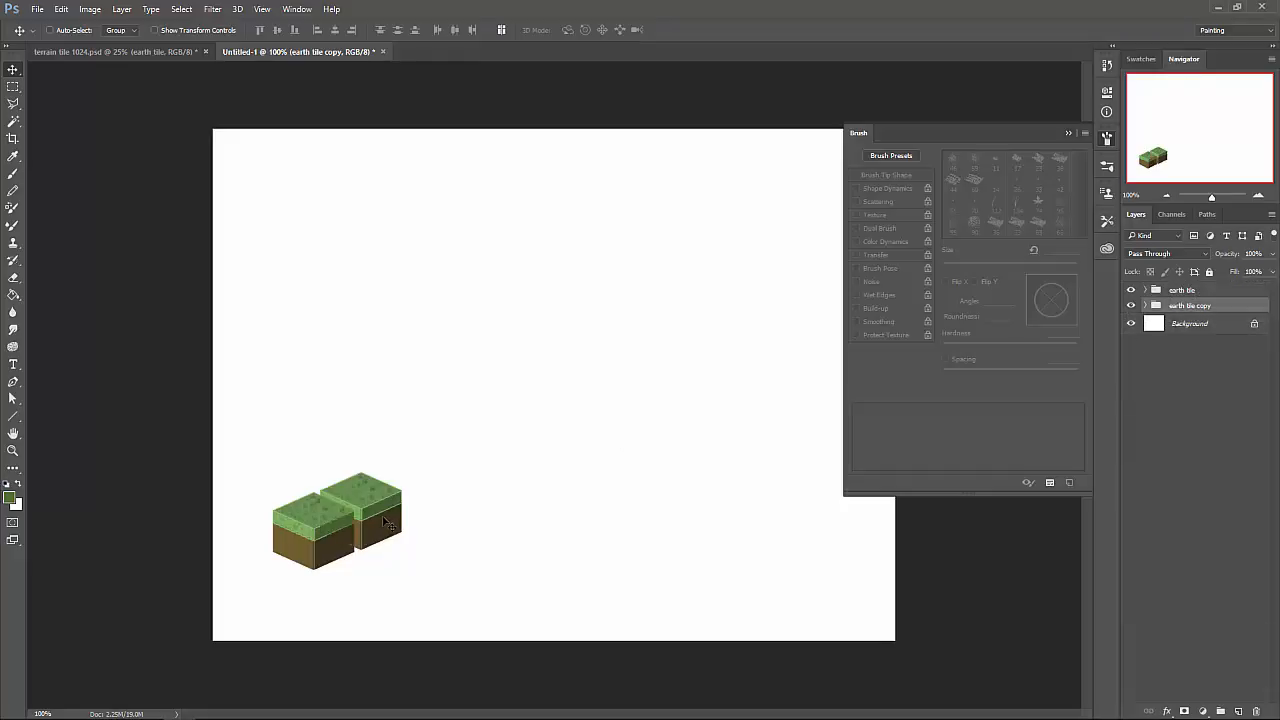
drag(387, 520, 381, 522)
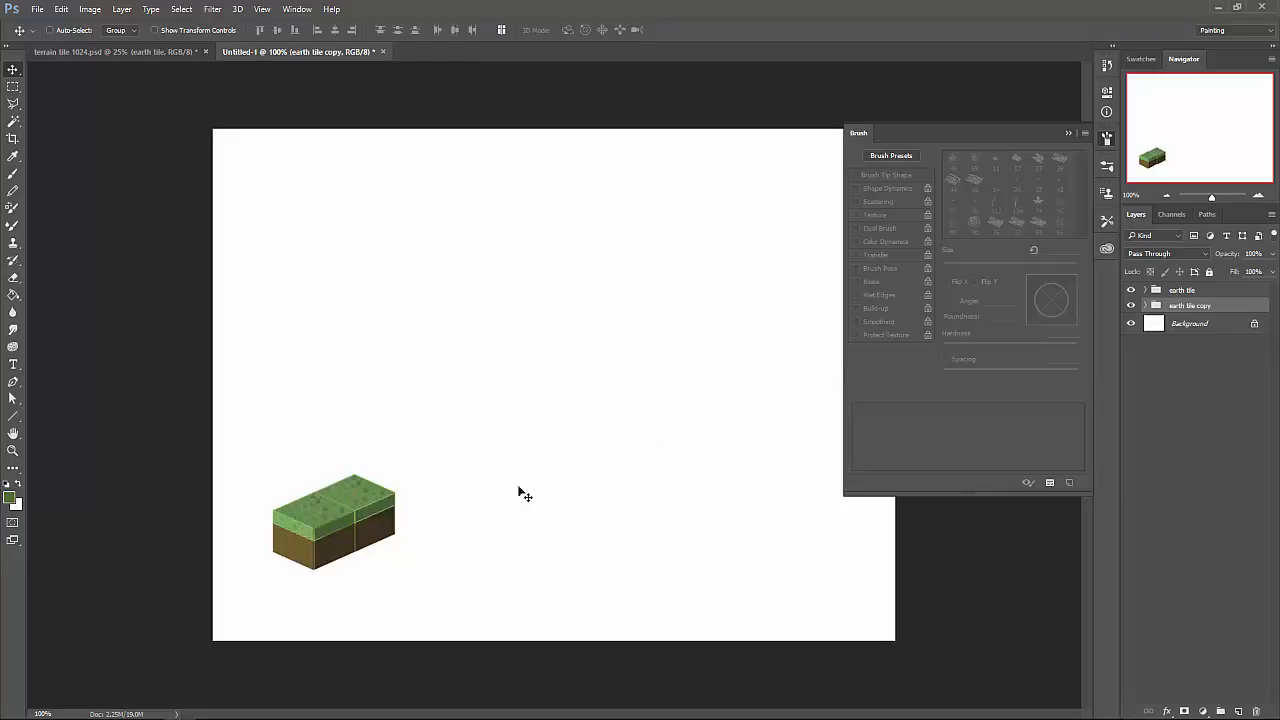
Add a third cube at the far end of the row, stacked beneath the other tile groups and nudged flush with its neighbour.
drag(383, 527, 415, 506)
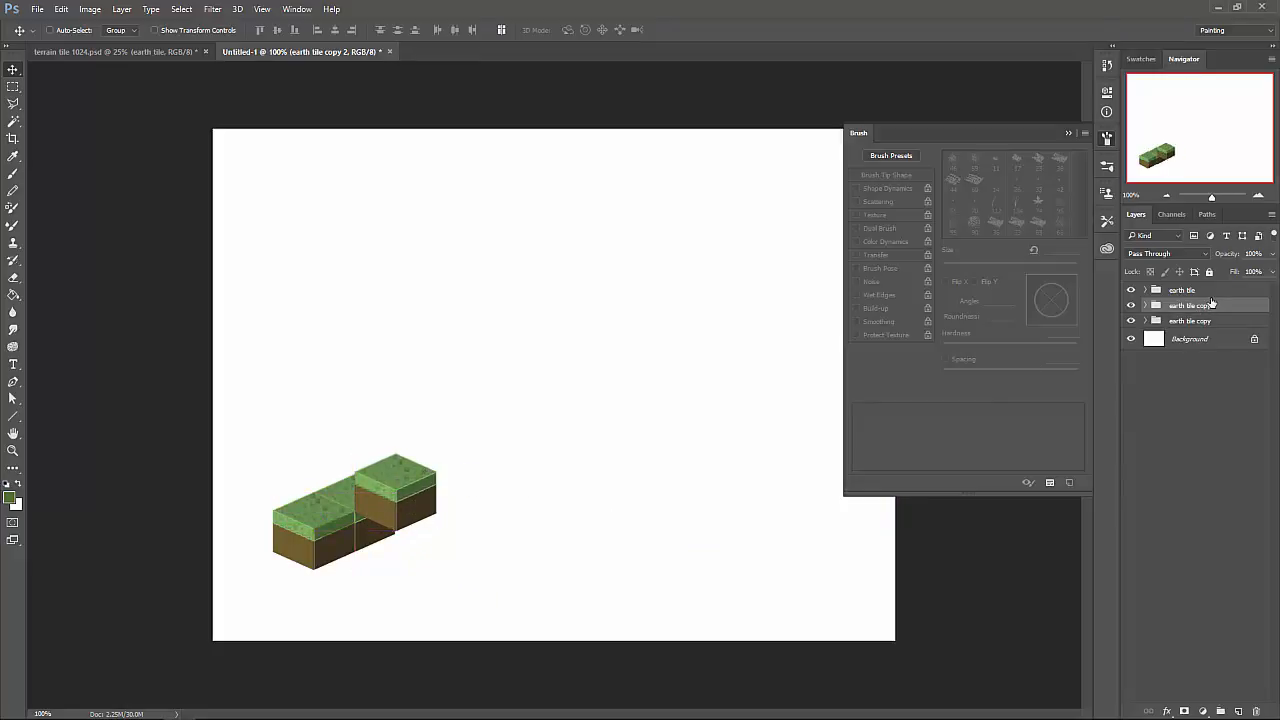
drag(1215, 307, 1210, 328)
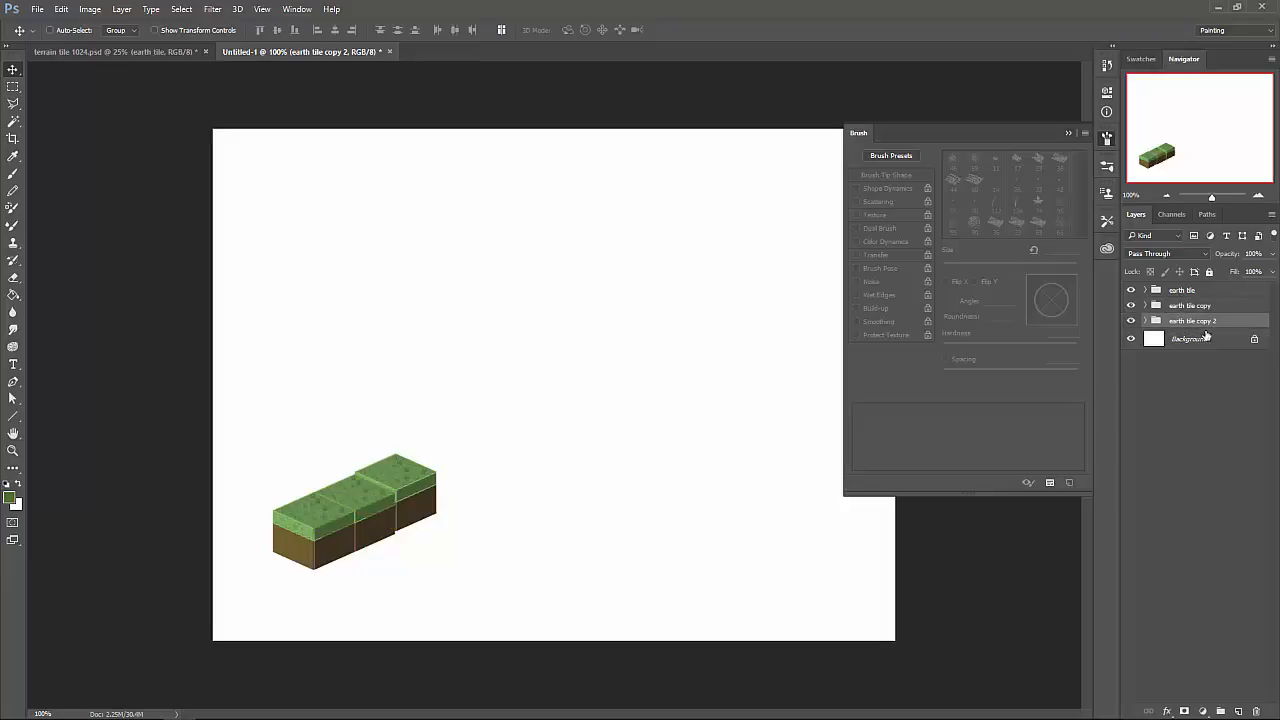
drag(425, 519, 424, 508)
key(Down)
key(Down)
key(Down)
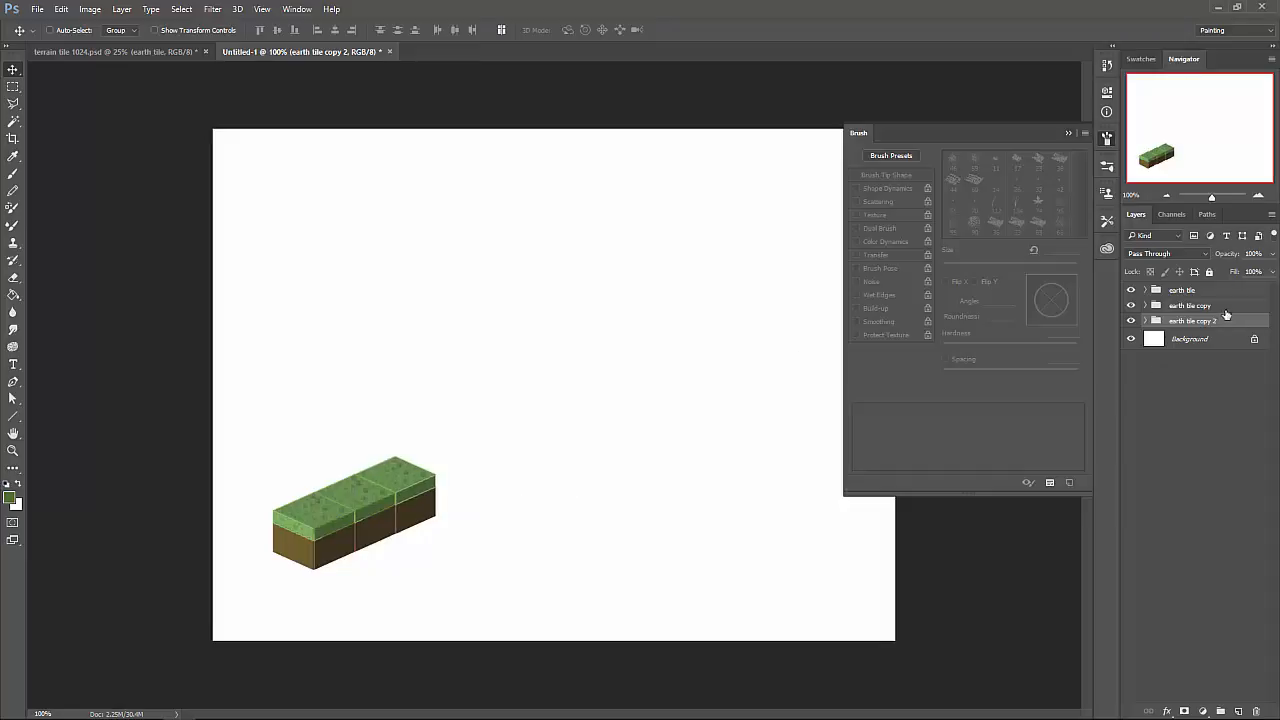
drag(400, 485, 401, 487)
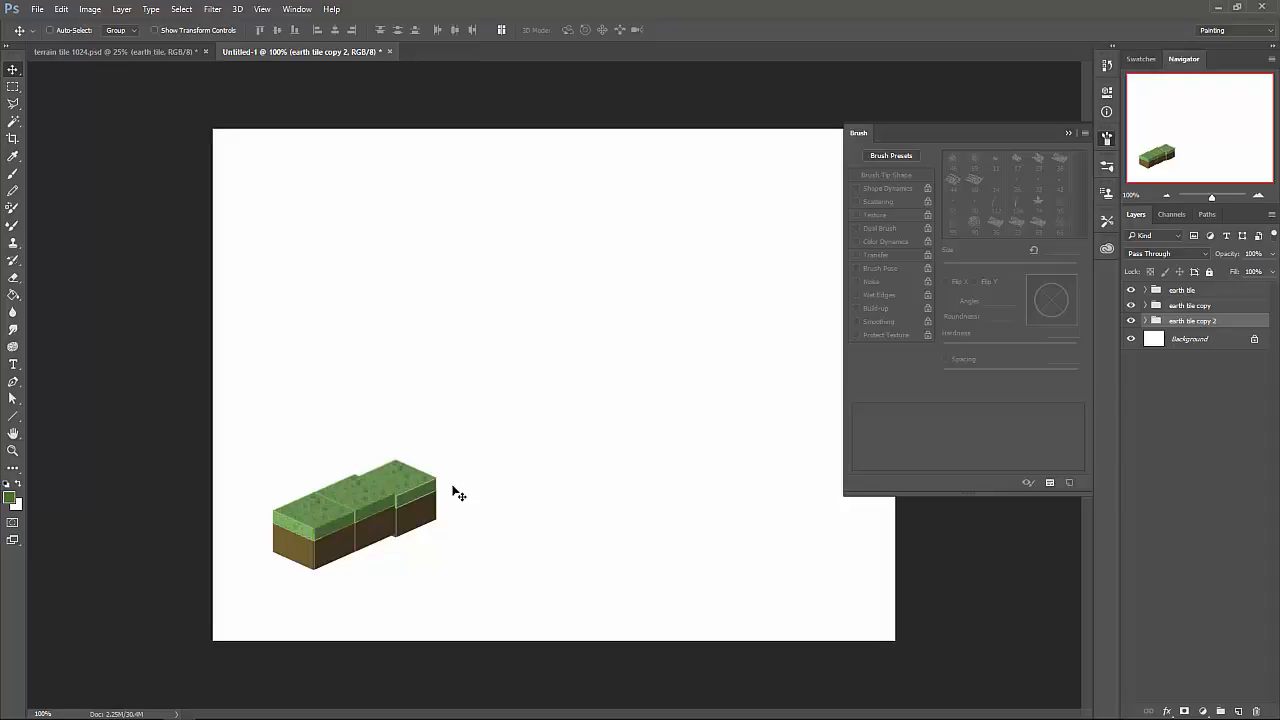
key(Up)
key(Up)
key(Up)
key(Up)
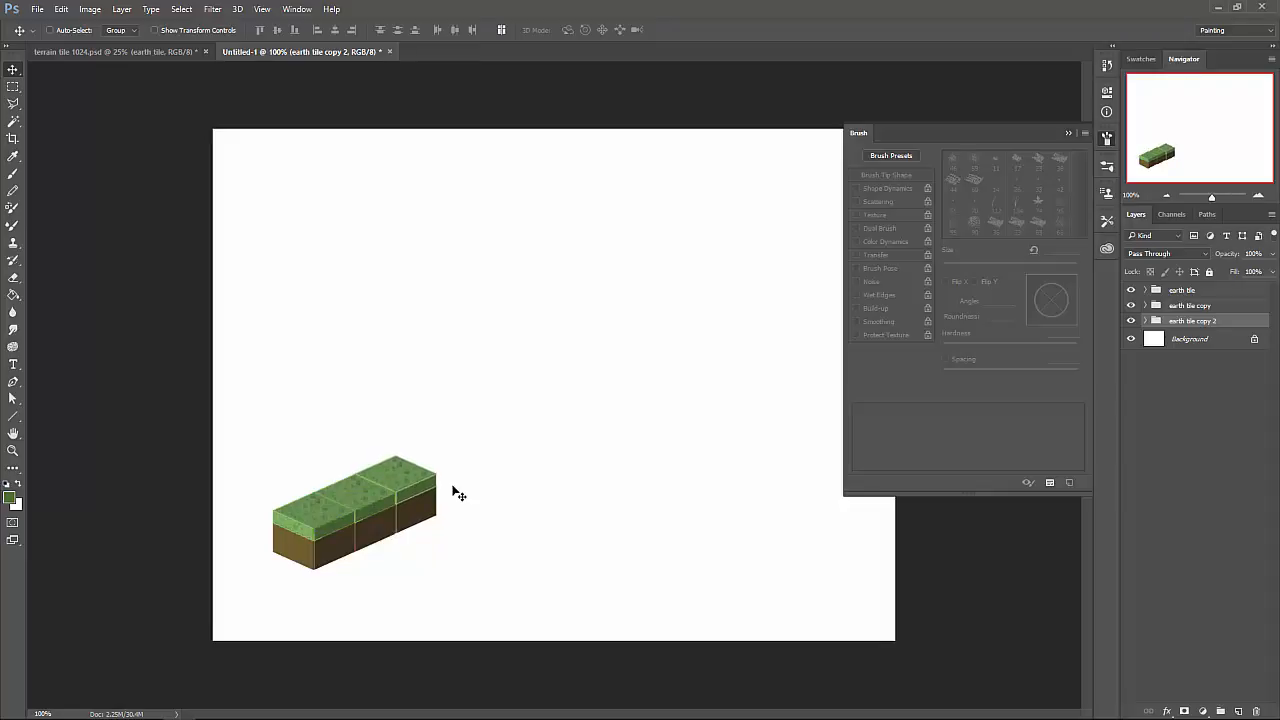
Duplicate the row of three cubes, order the copies beneath the originals and align them as a second row behind the first.
shift+click(1161, 289)
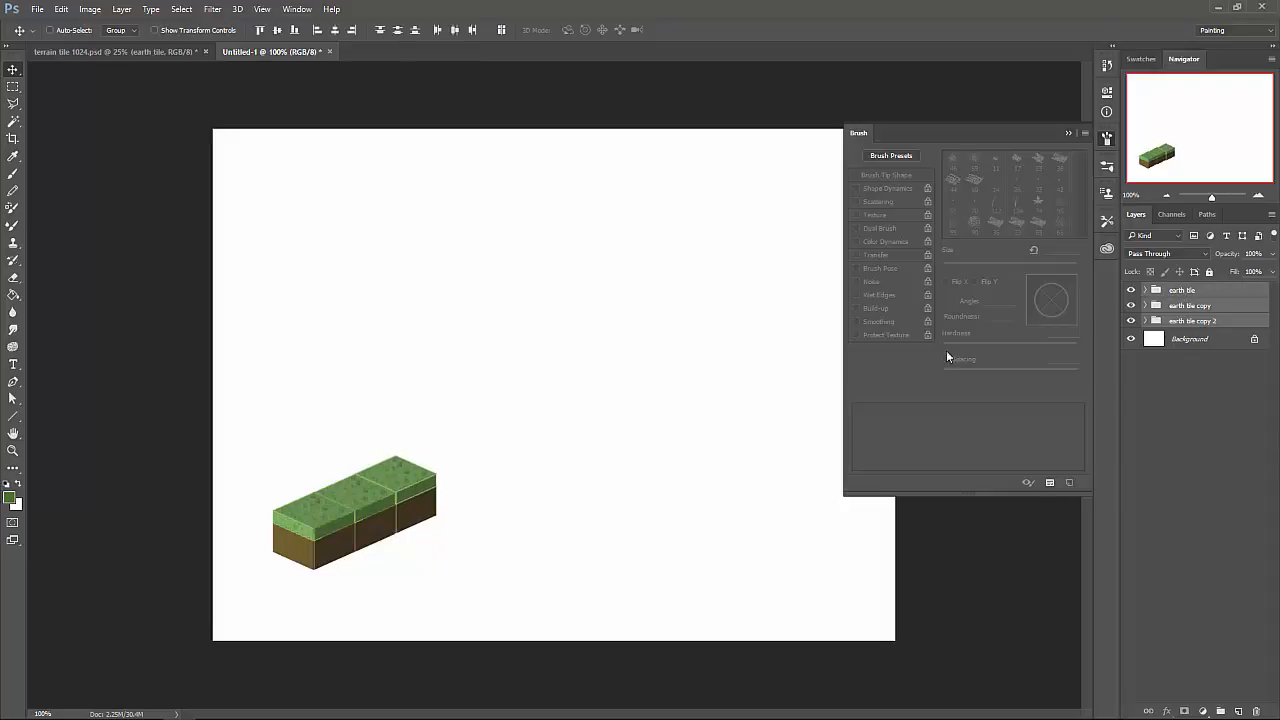
drag(352, 540, 295, 509)
drag(1243, 293, 1210, 376)
drag(299, 483, 320, 490)
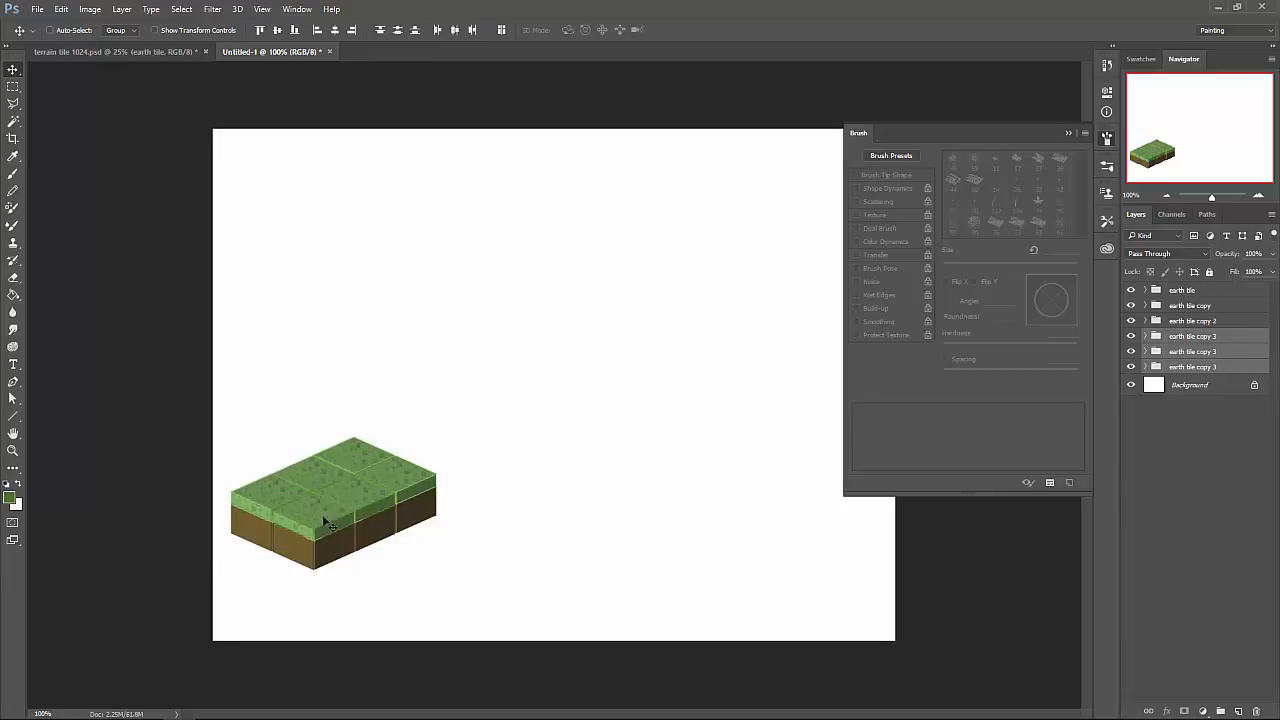
Duplicate all six tile groups and place the copied block directly to the right of the first block.
key(z)
click(285, 478)
click(285, 478)
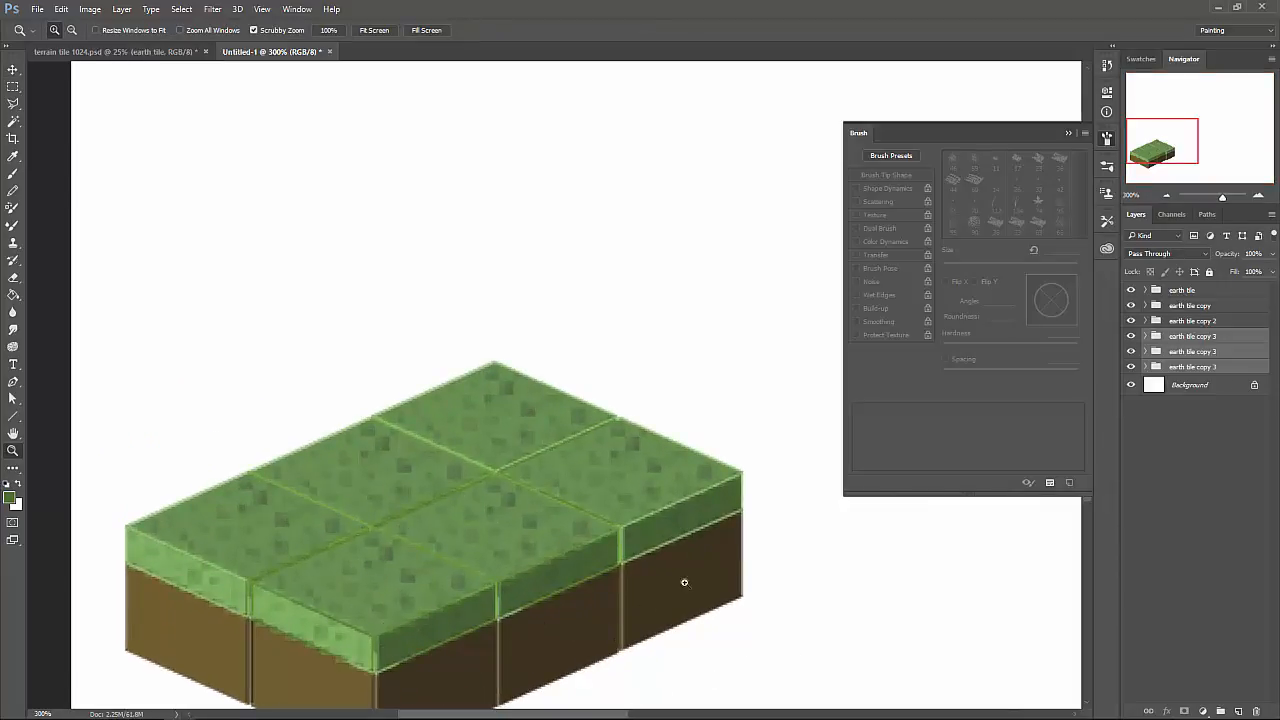
alt+click(706, 509)
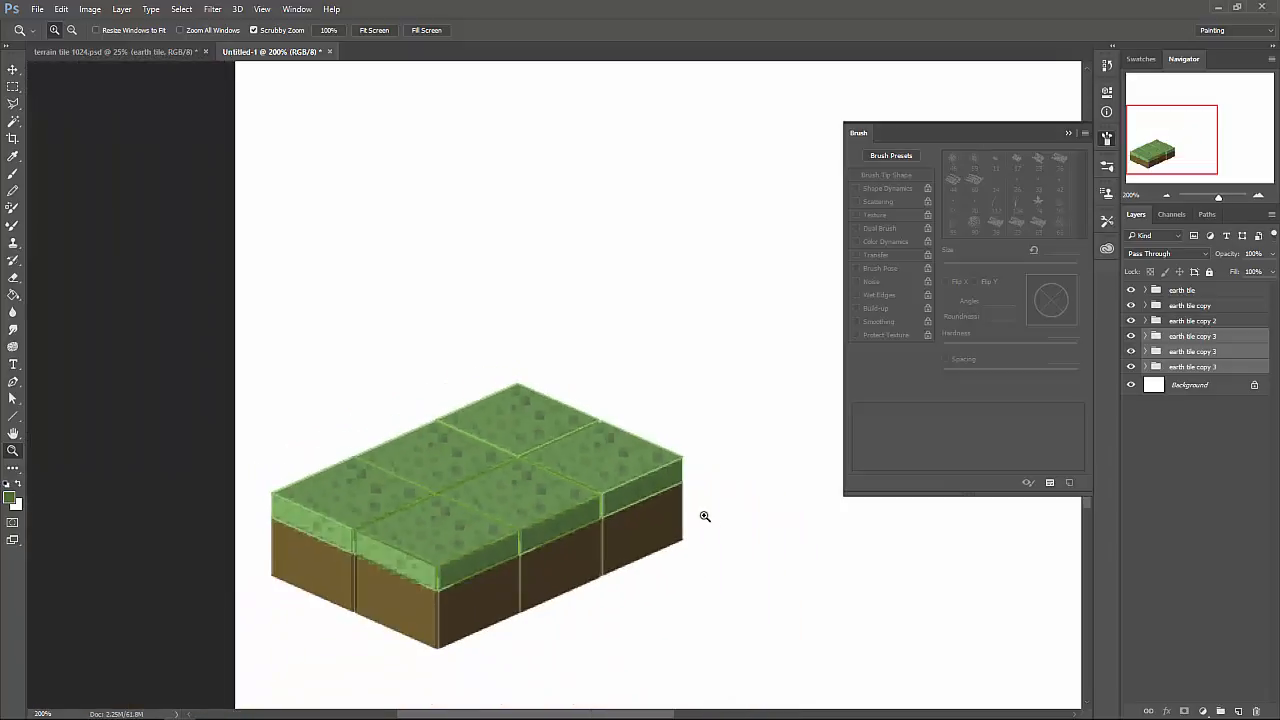
alt+click(706, 526)
alt+click(706, 526)
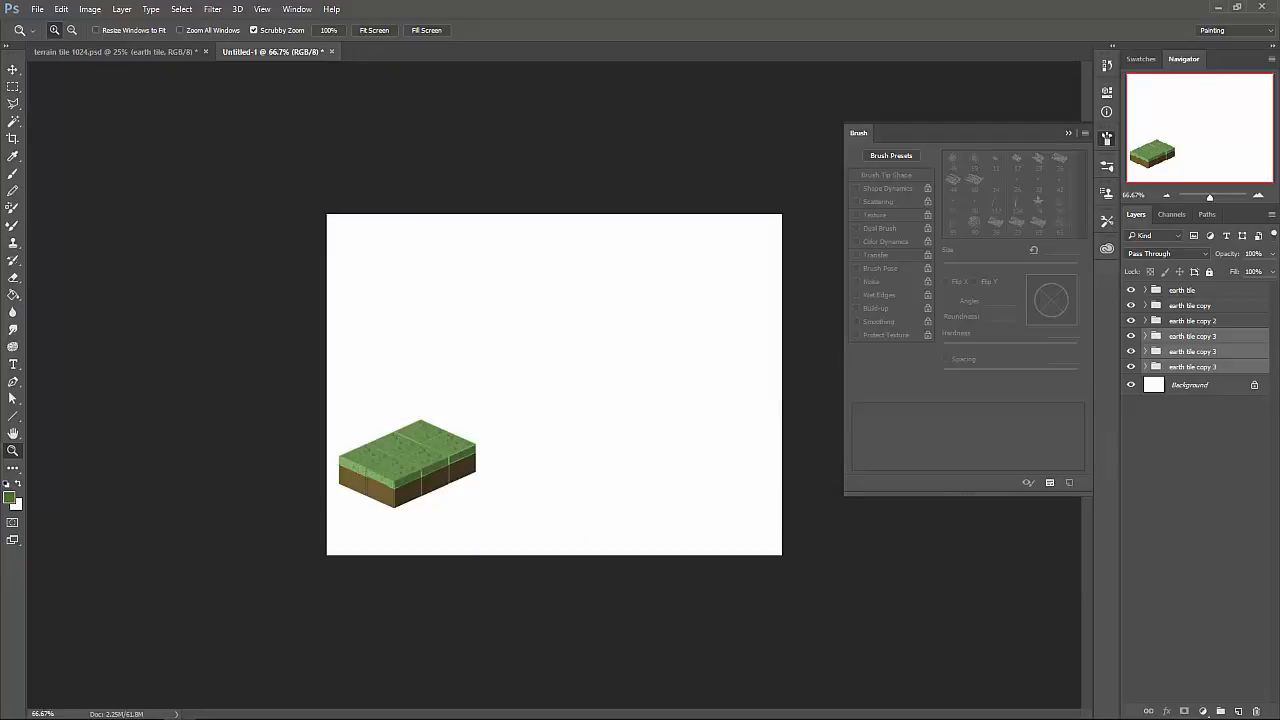
shift+click(1239, 297)
ctrl+click(1182, 291)
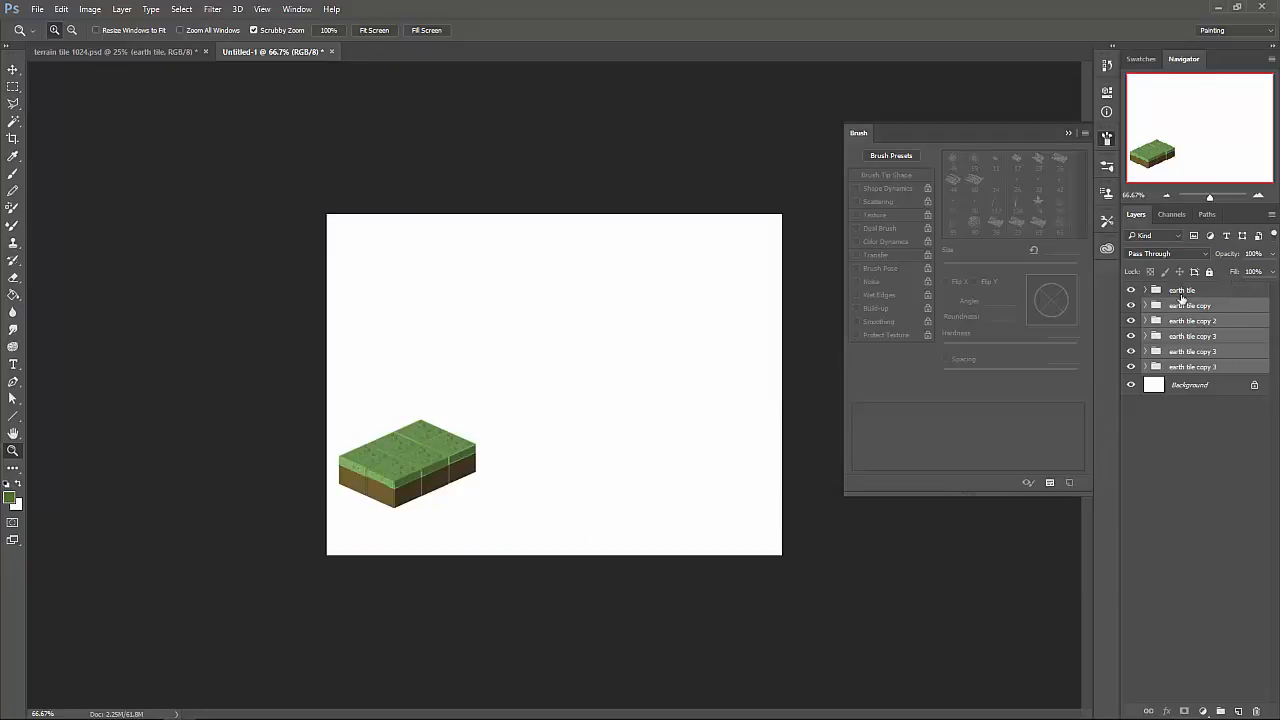
key(v)
drag(503, 503, 580, 492)
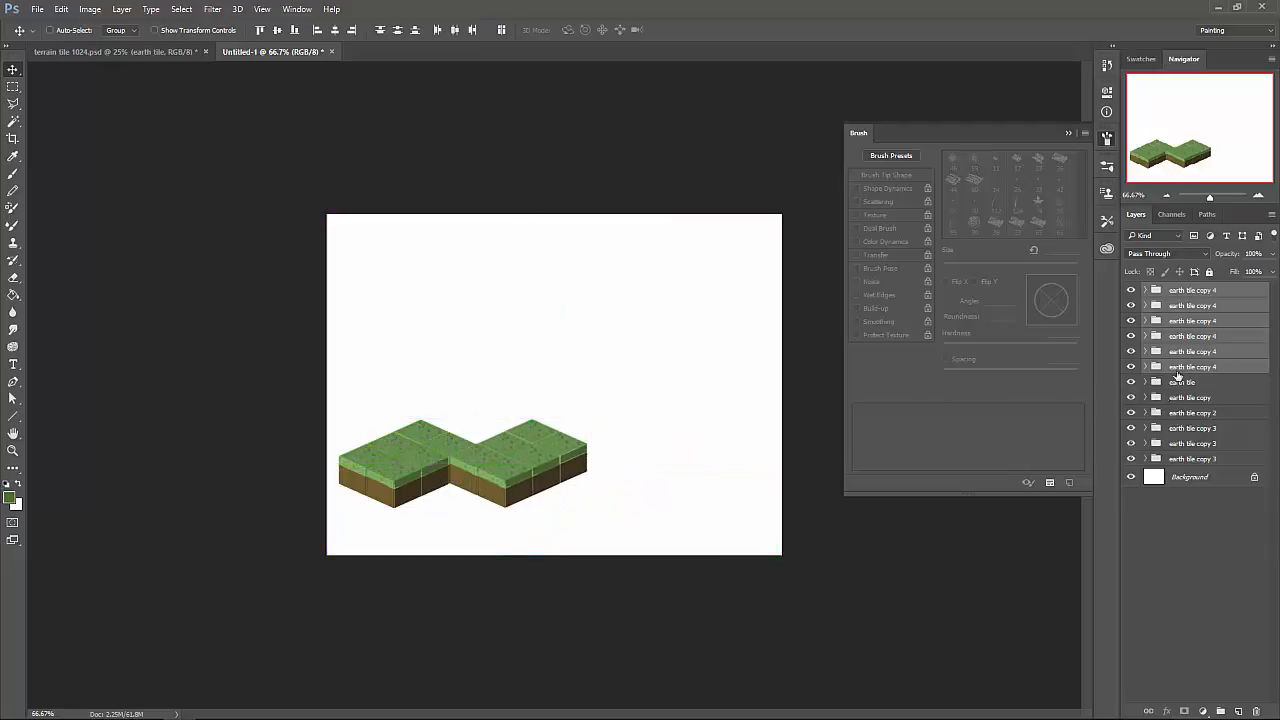
Duplicate the original block's six groups as a third block further right, ordered just above the Background layer.
click(1226, 390)
shift+click(1225, 459)
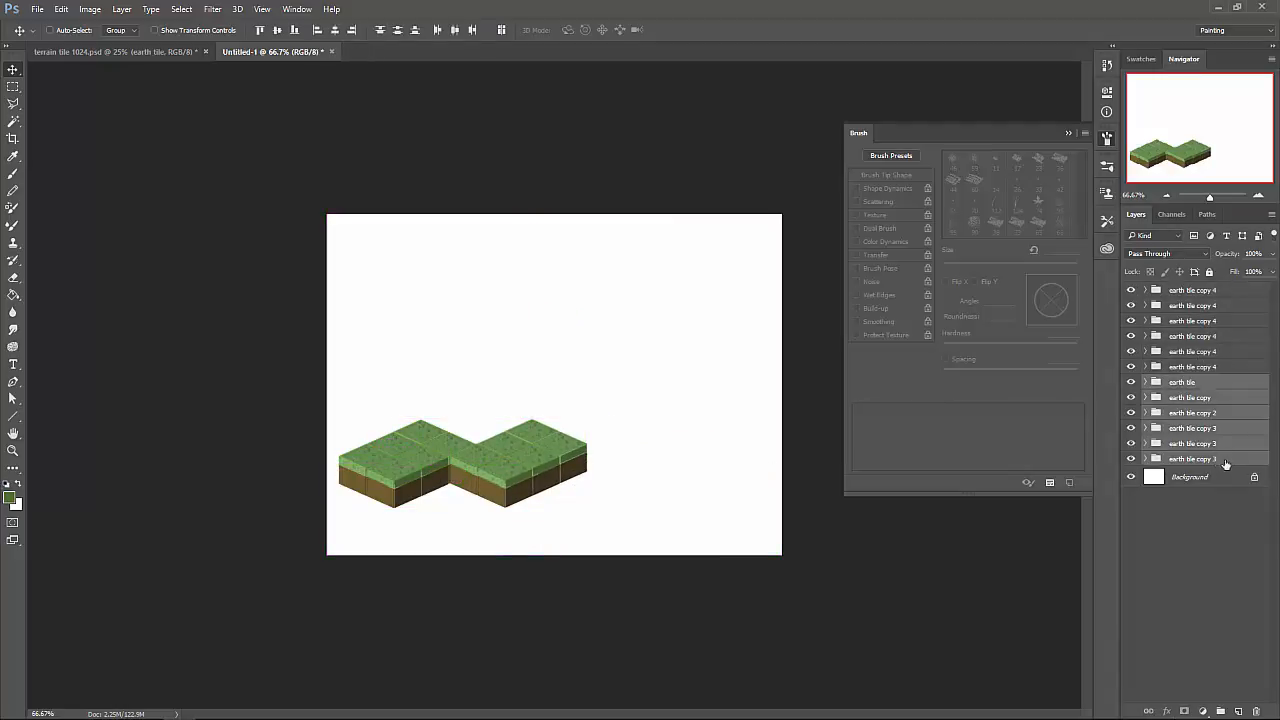
drag(537, 494, 761, 532)
drag(1236, 392, 1249, 558)
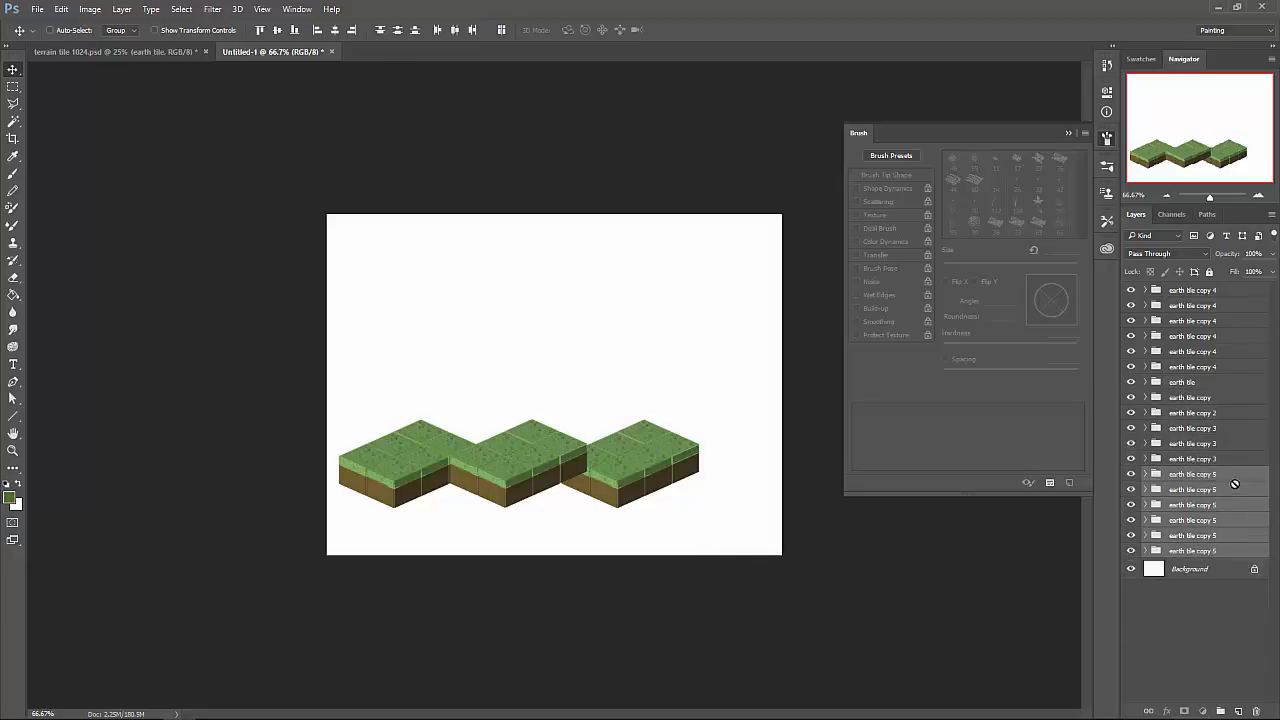
Select the original block's six tile groups and turn on the display of layer edges to identify the selected tiles.
drag(1235, 484, 1240, 512)
click(1185, 389)
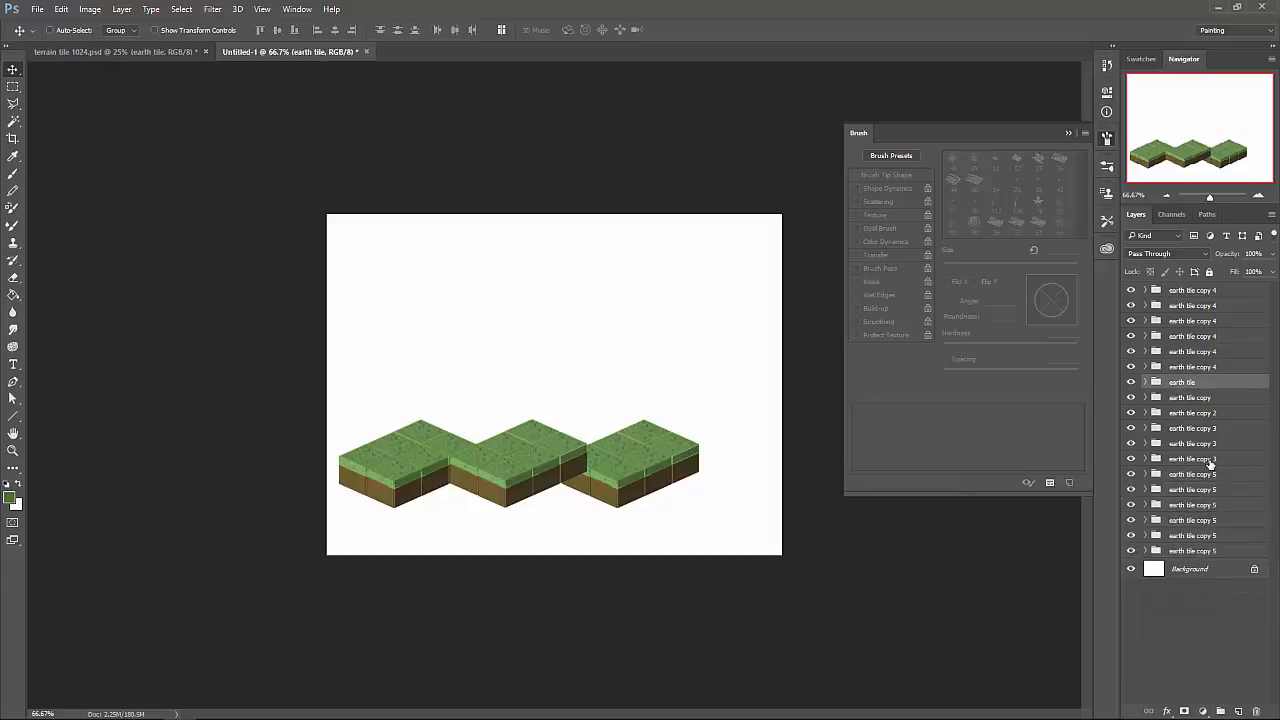
shift+click(1210, 459)
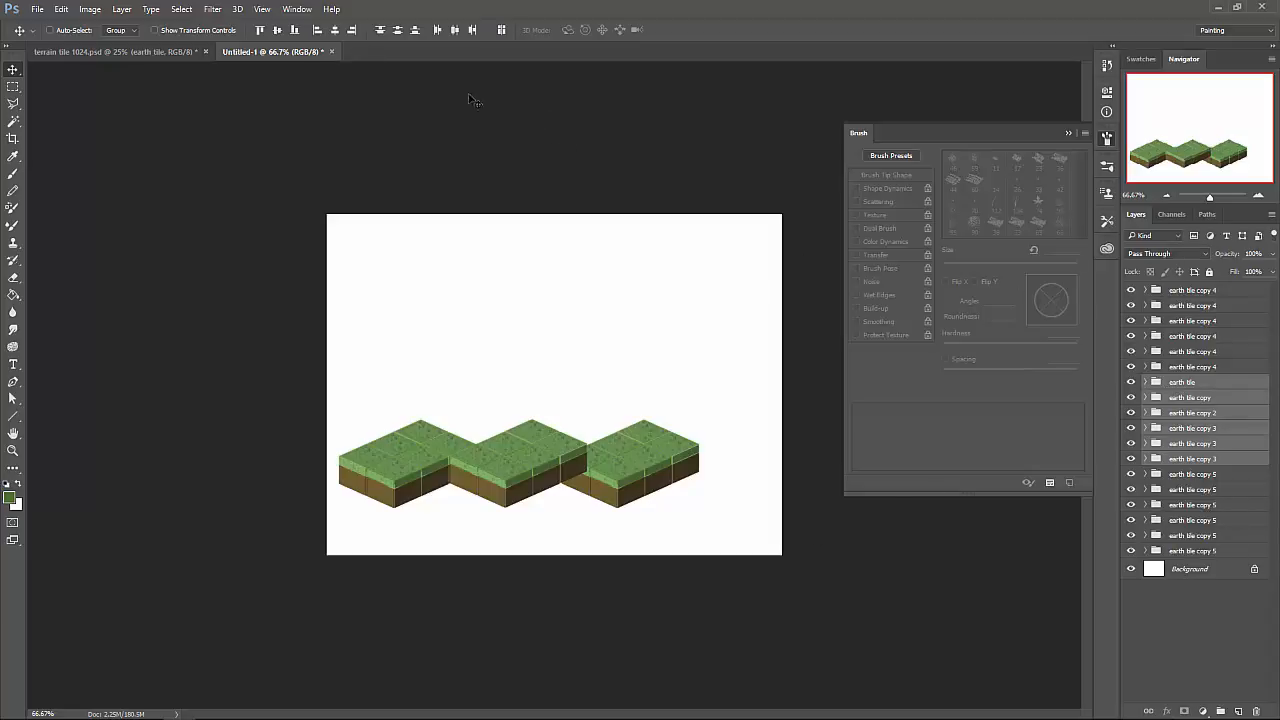
click(263, 9)
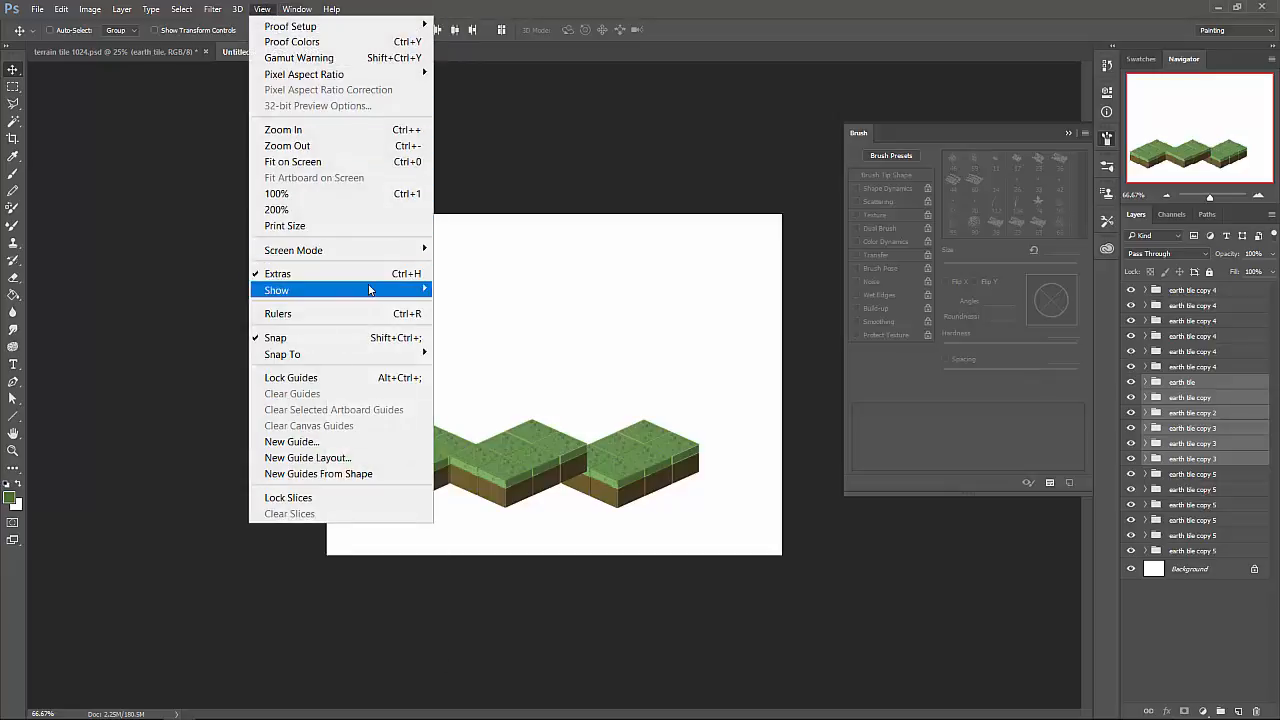
mouse_move(370, 290)
click(505, 291)
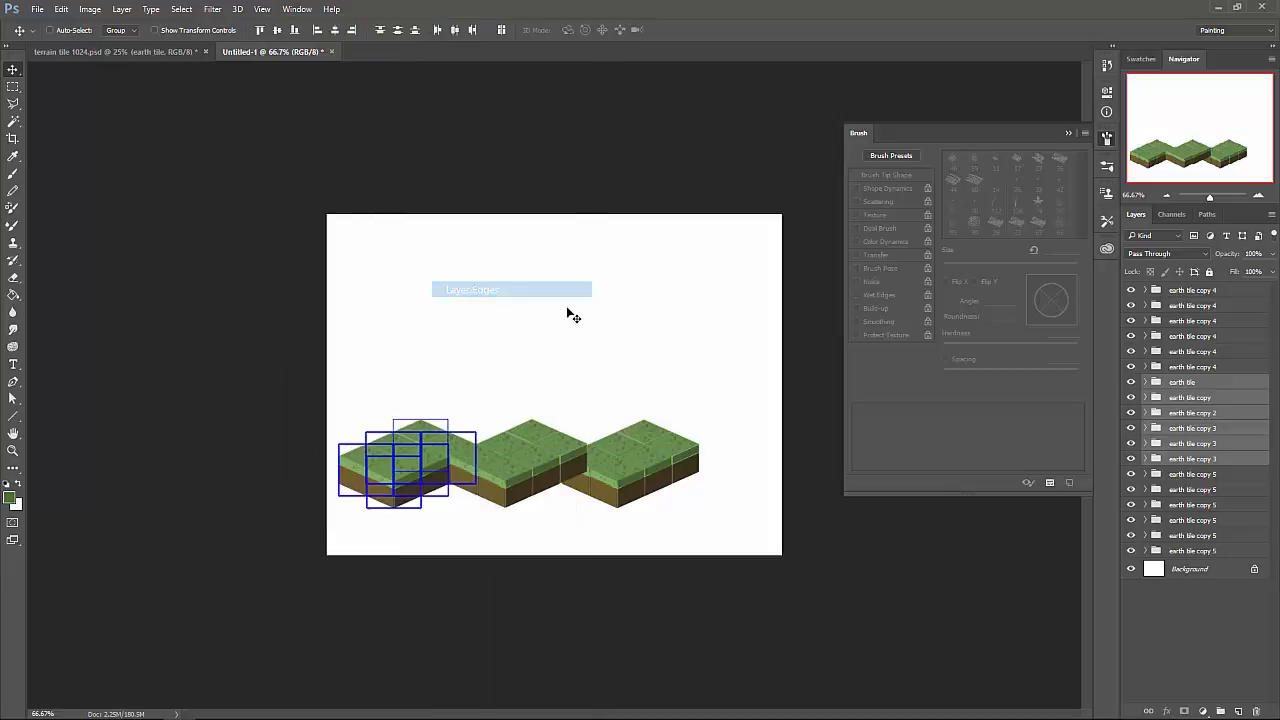
Move the third block's six "earth tile copy 5" groups to the top of the layer stack, in front of the other blocks.
click(1248, 476)
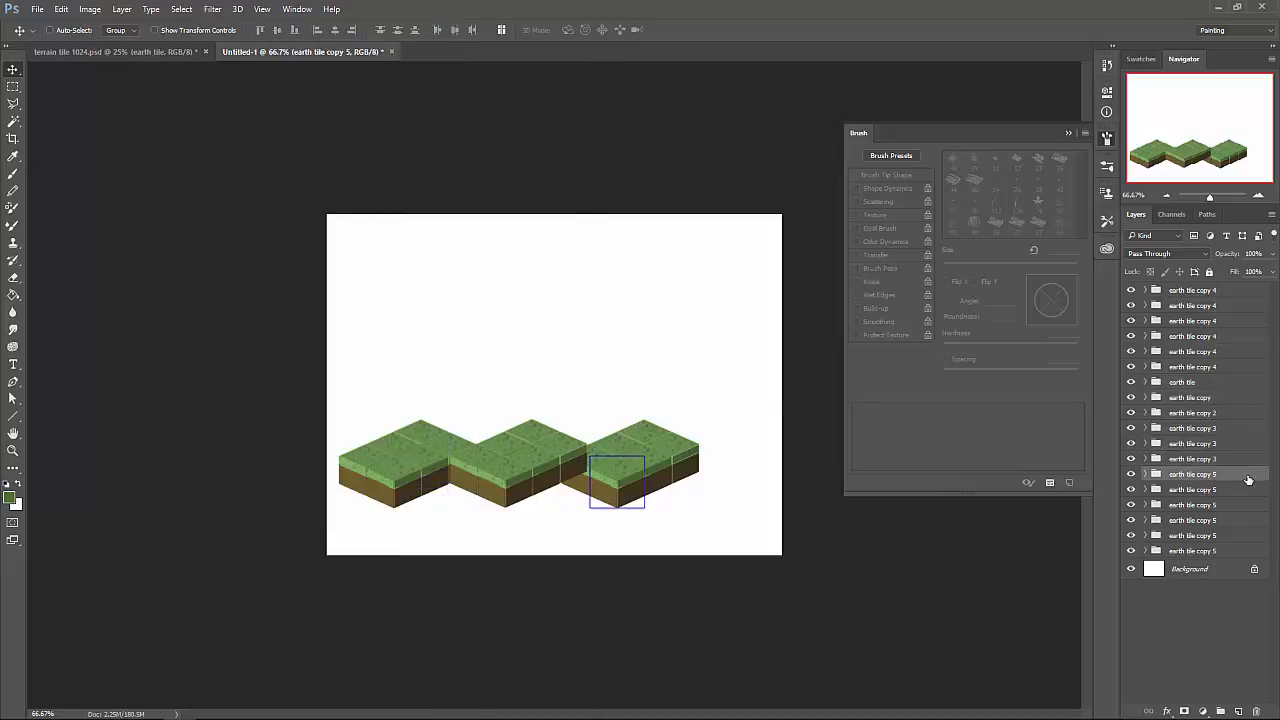
click(1234, 520)
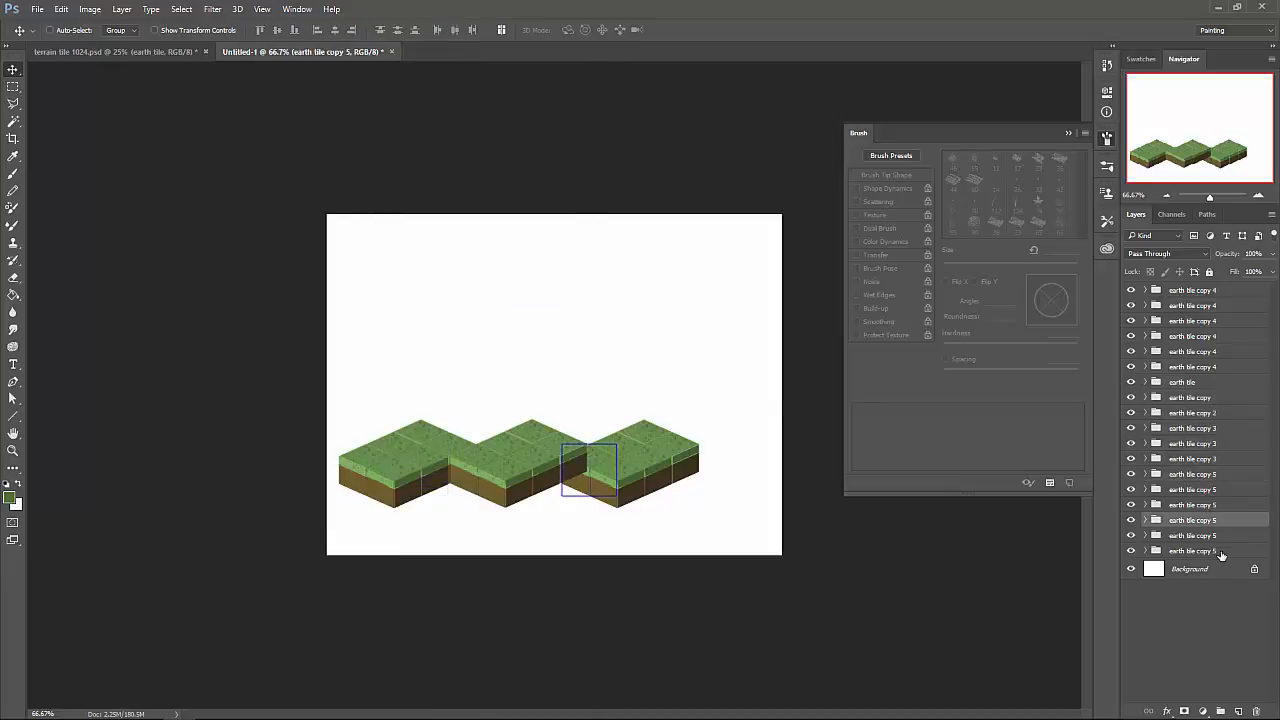
click(1220, 553)
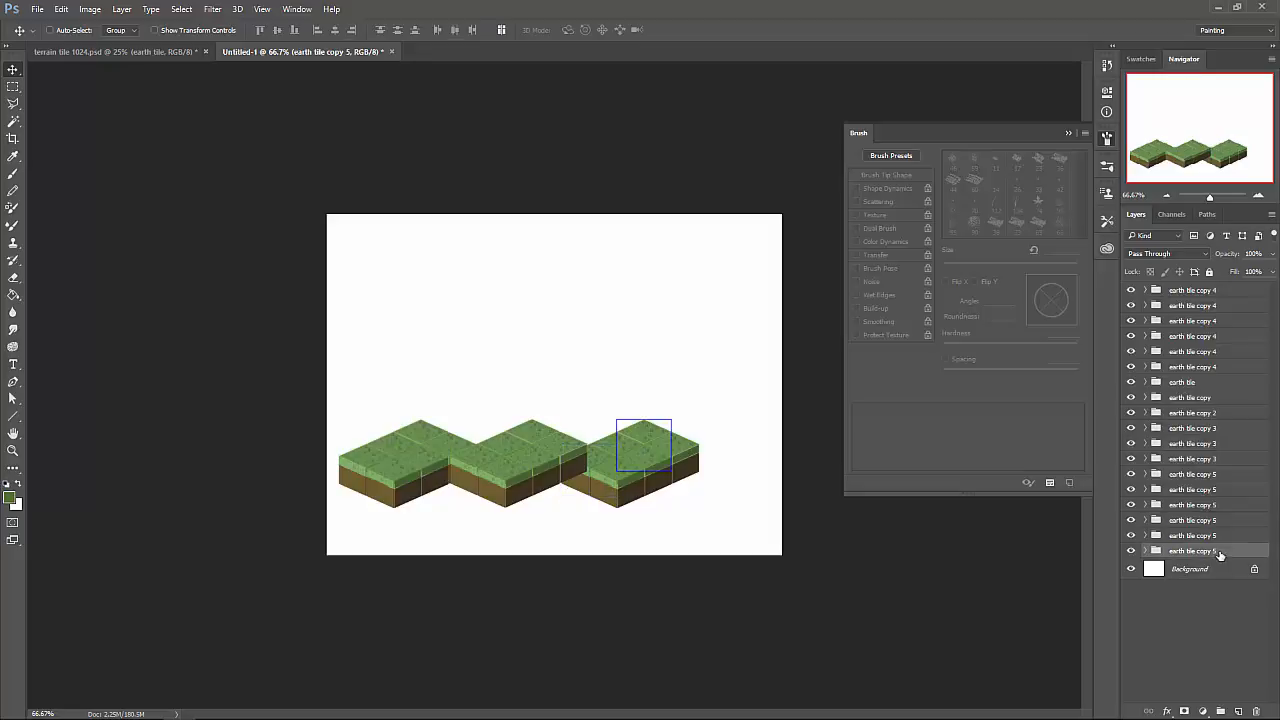
shift+click(1216, 462)
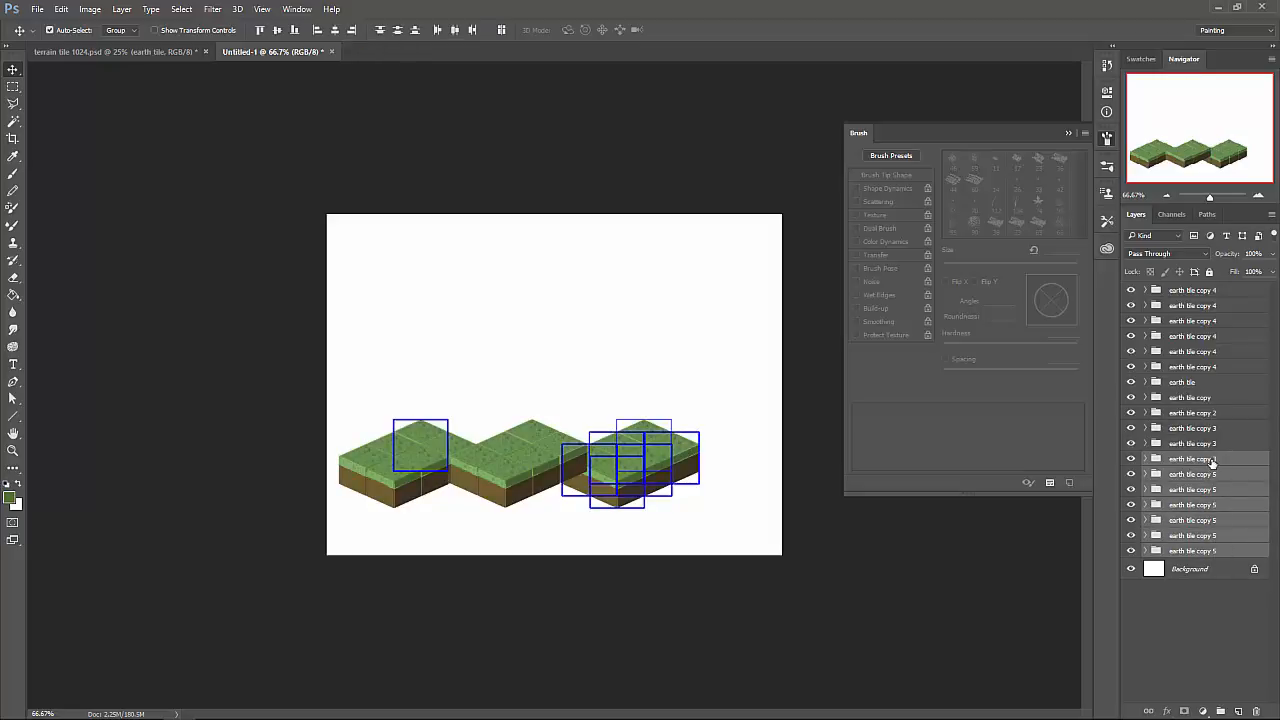
ctrl+click(1211, 462)
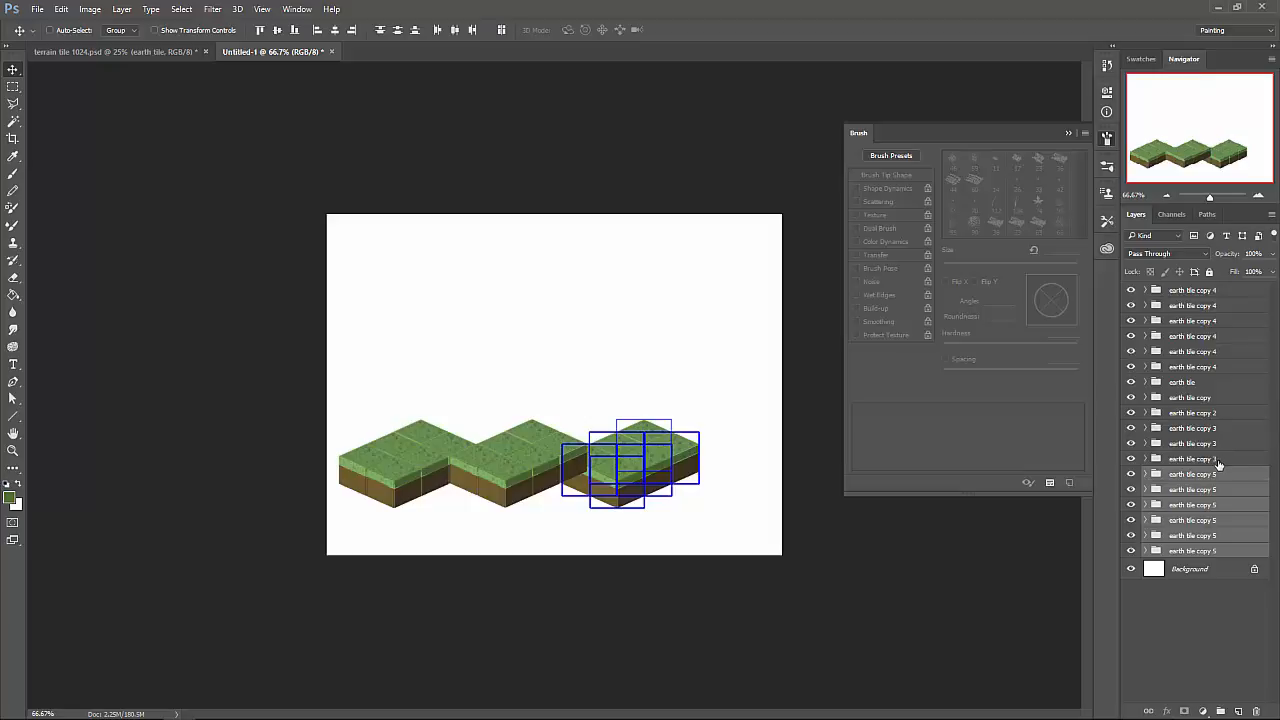
drag(1224, 474, 1242, 288)
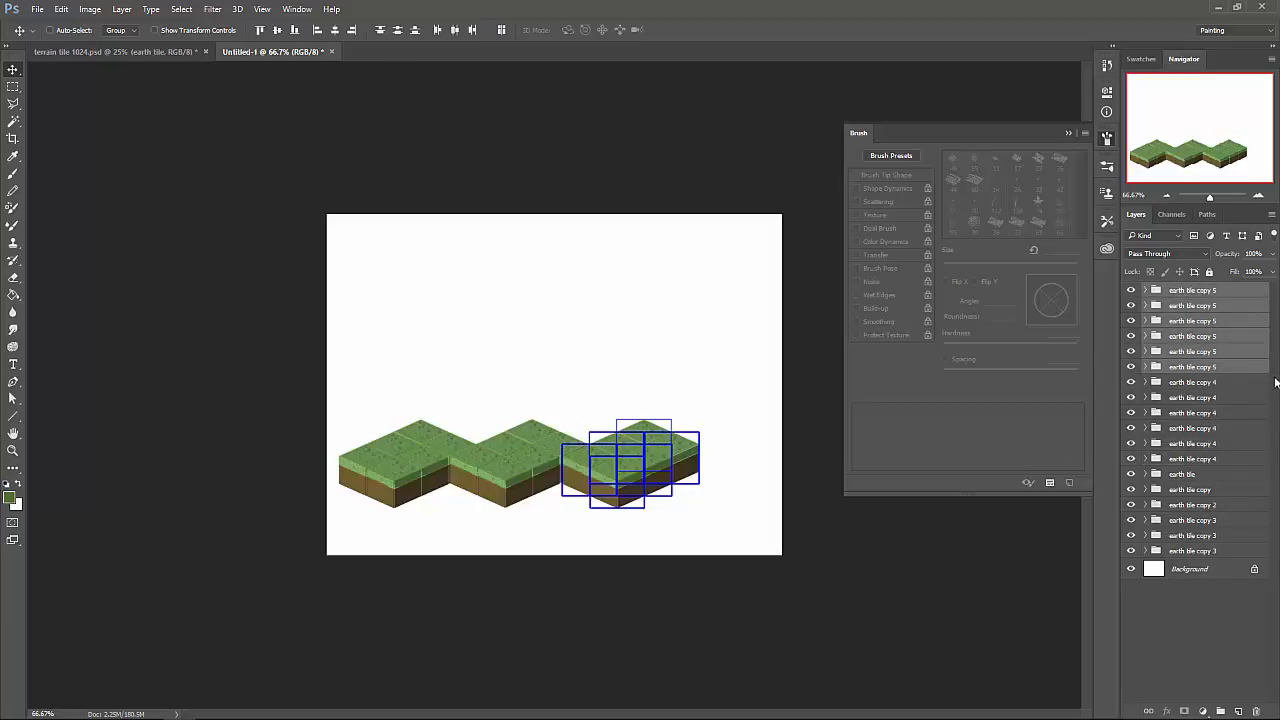
Hide the layer edges and nudge the third block's six groups slightly up and left against the middle block.
click(1210, 577)
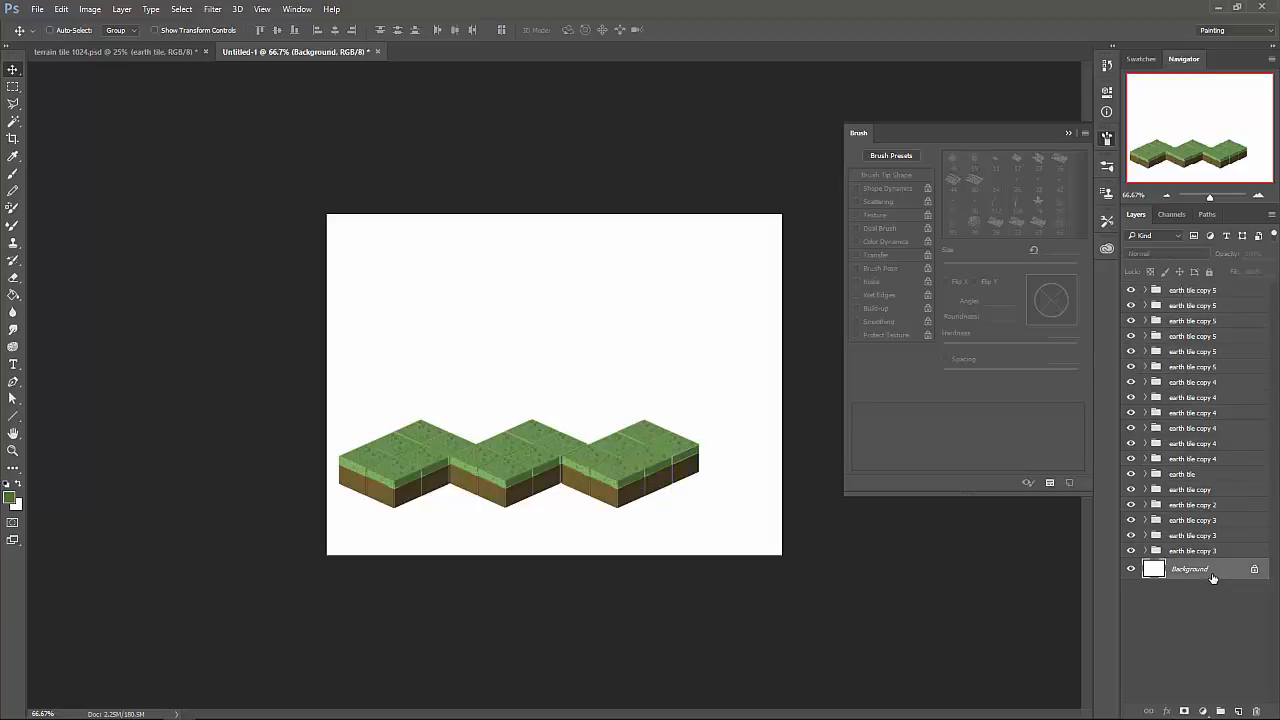
click(1201, 289)
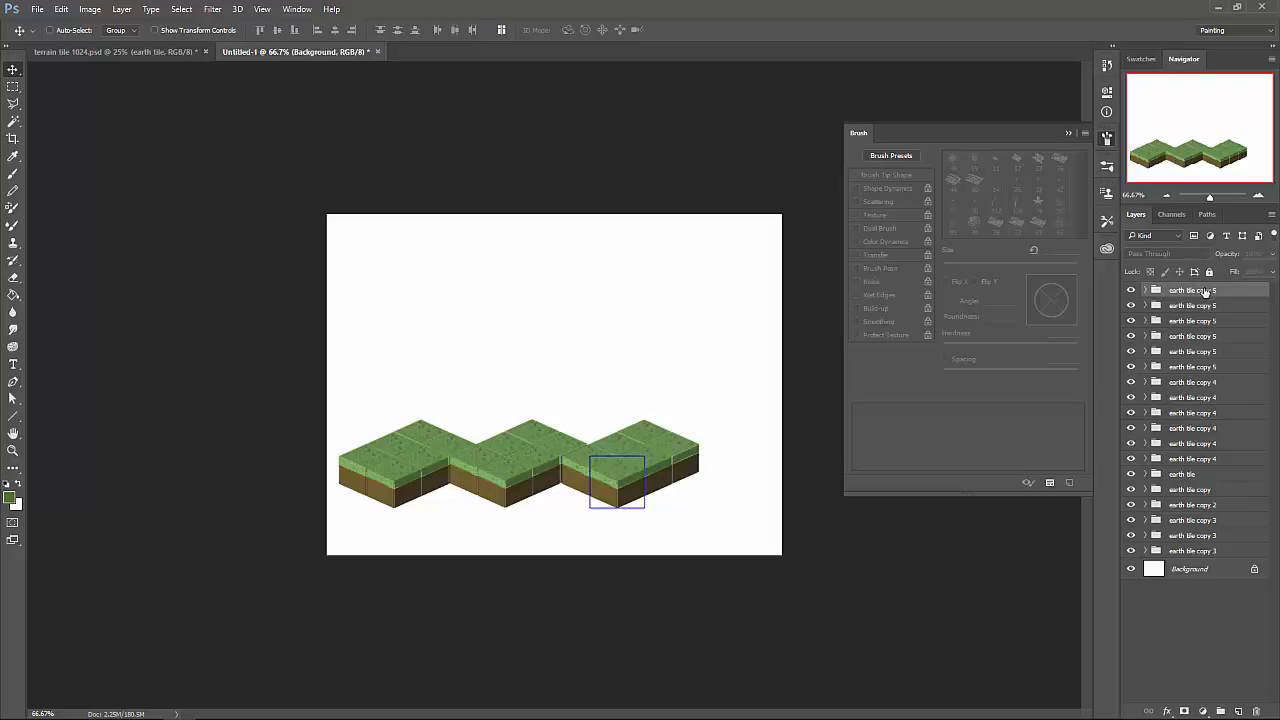
shift+click(1224, 353)
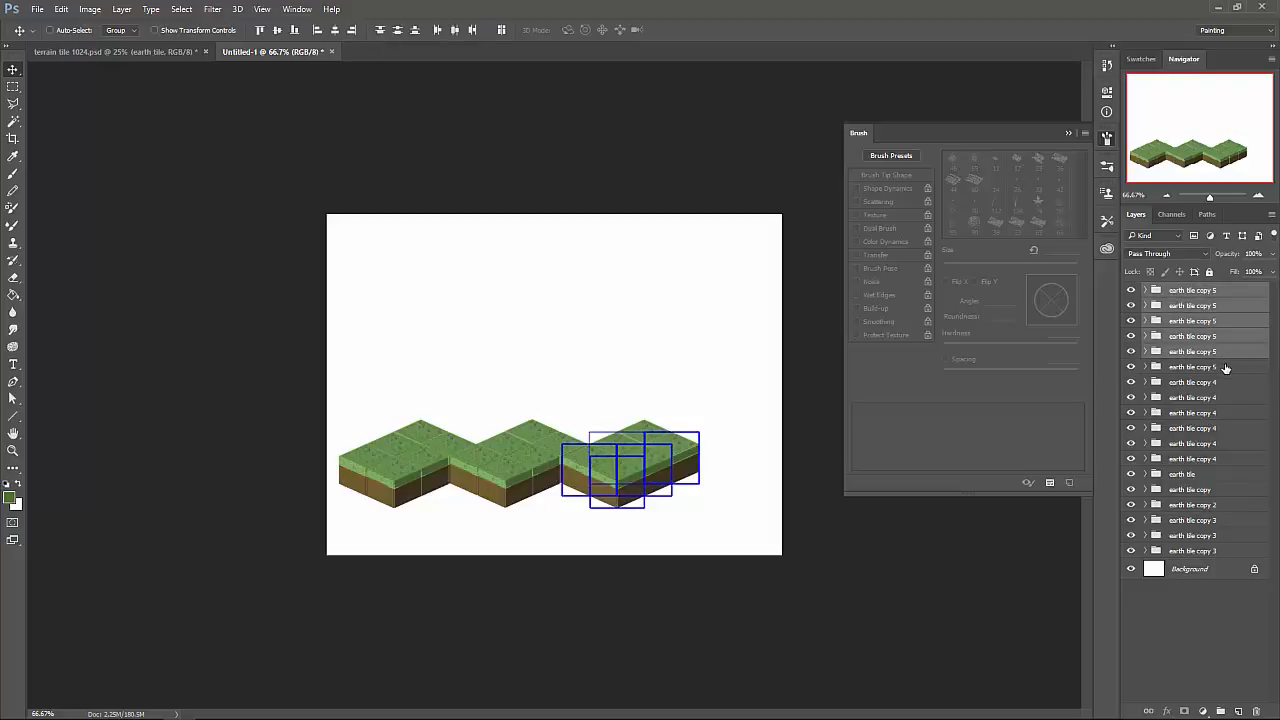
shift+click(1225, 368)
mouse_move(629, 462)
mouse_down()
mouse_move(674, 473)
mouse_move(632, 469)
mouse_up()
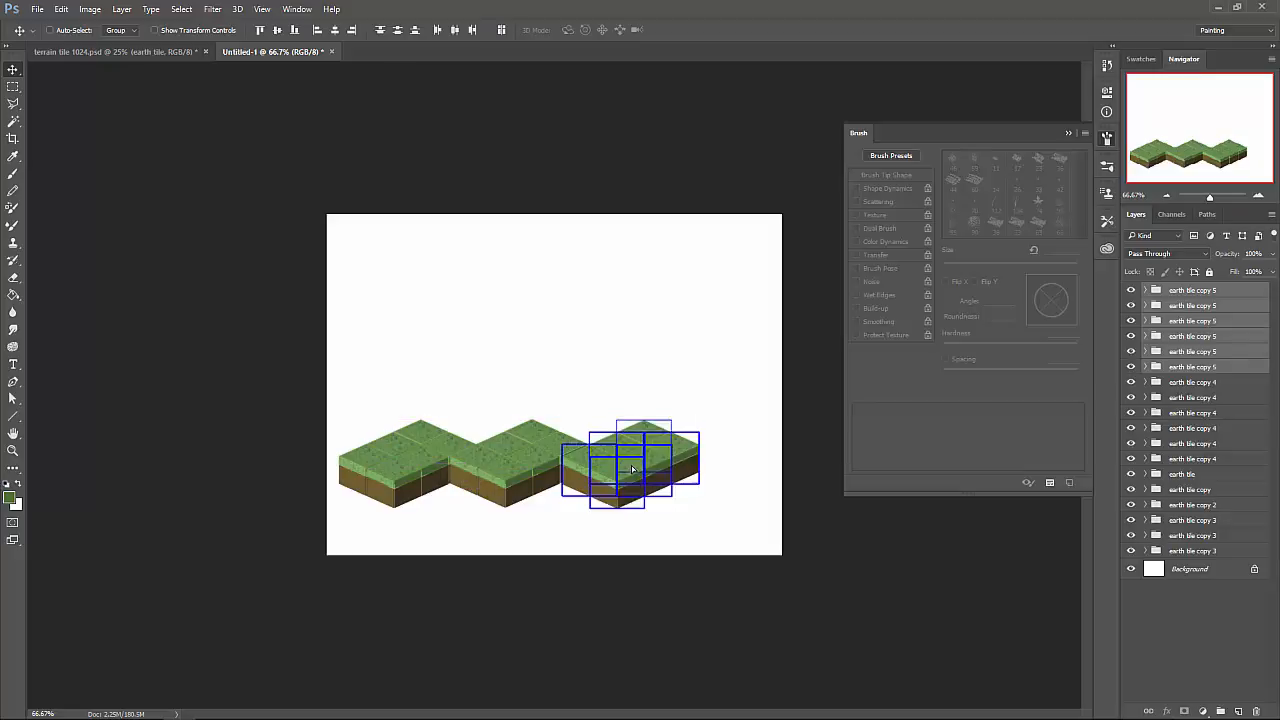
click(292, 9)
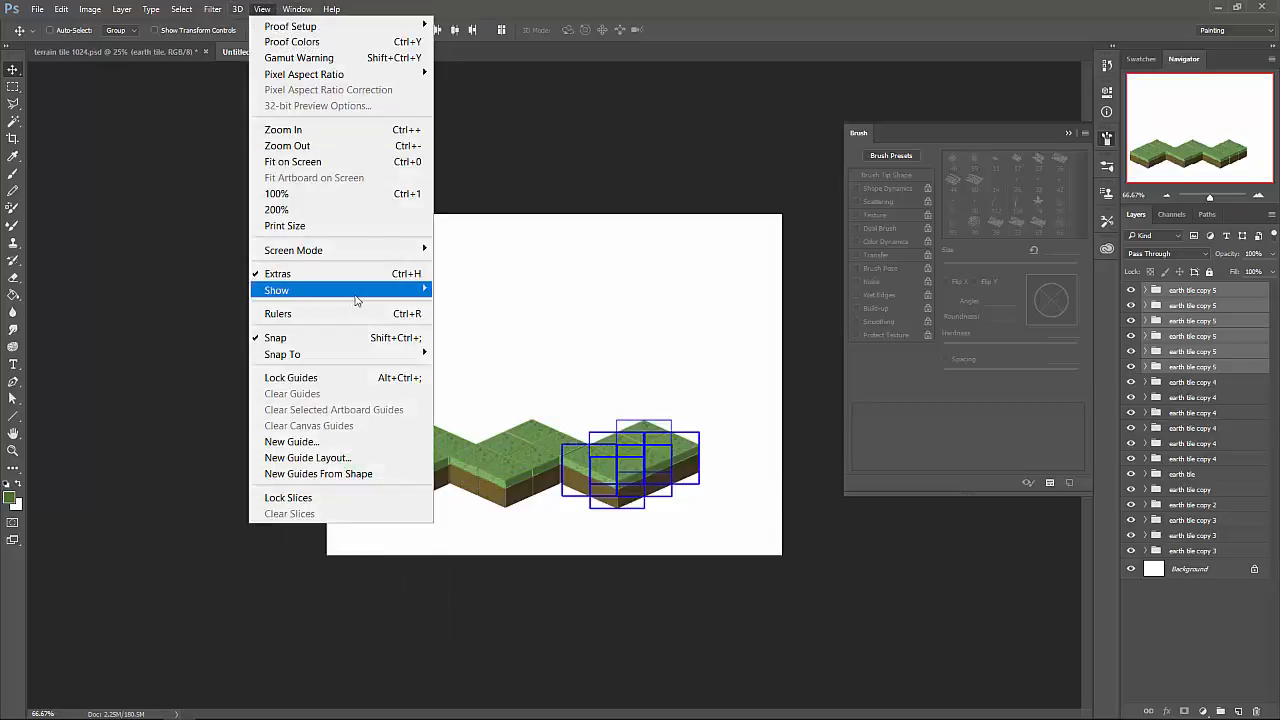
mouse_move(352, 292)
click(520, 303)
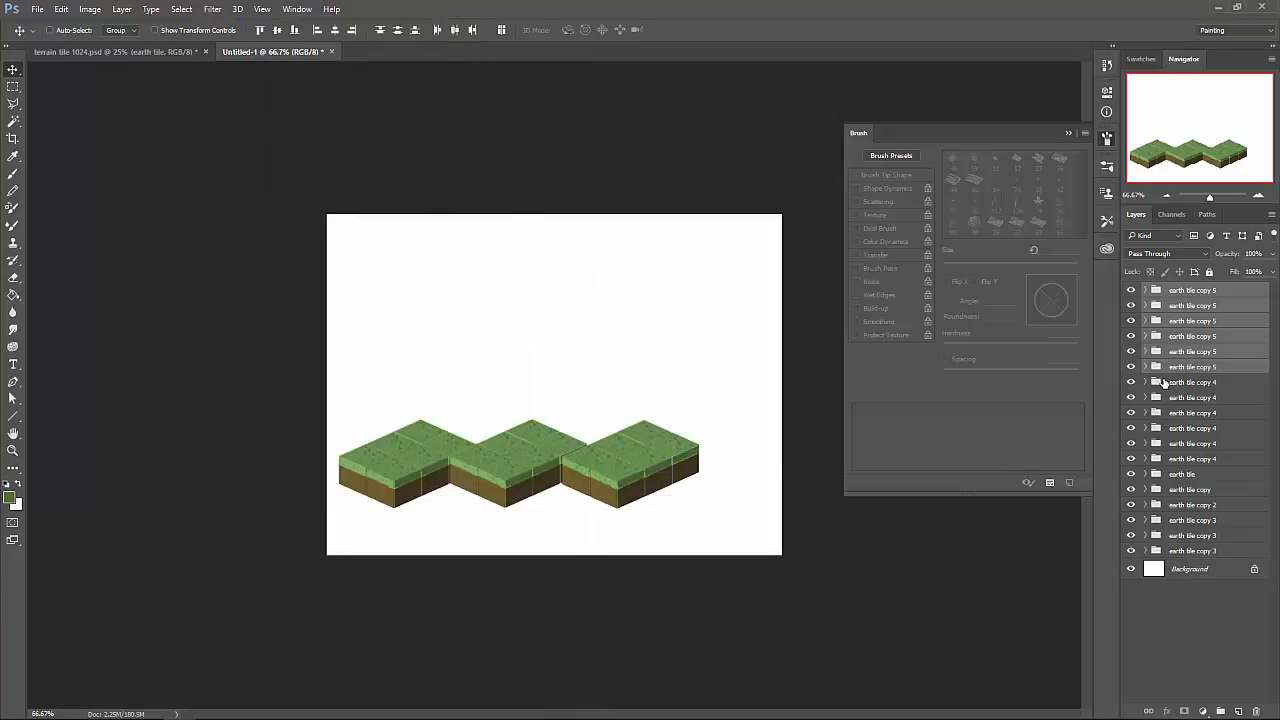
key(Up)
key(Left)
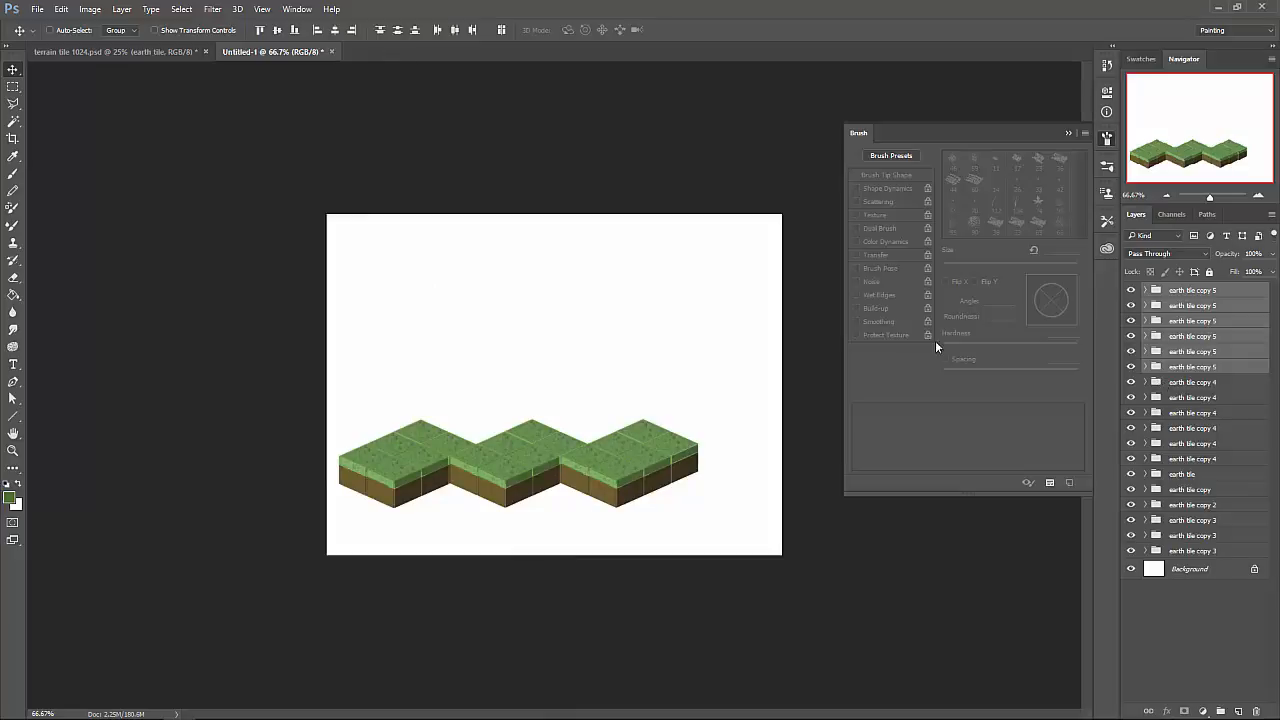